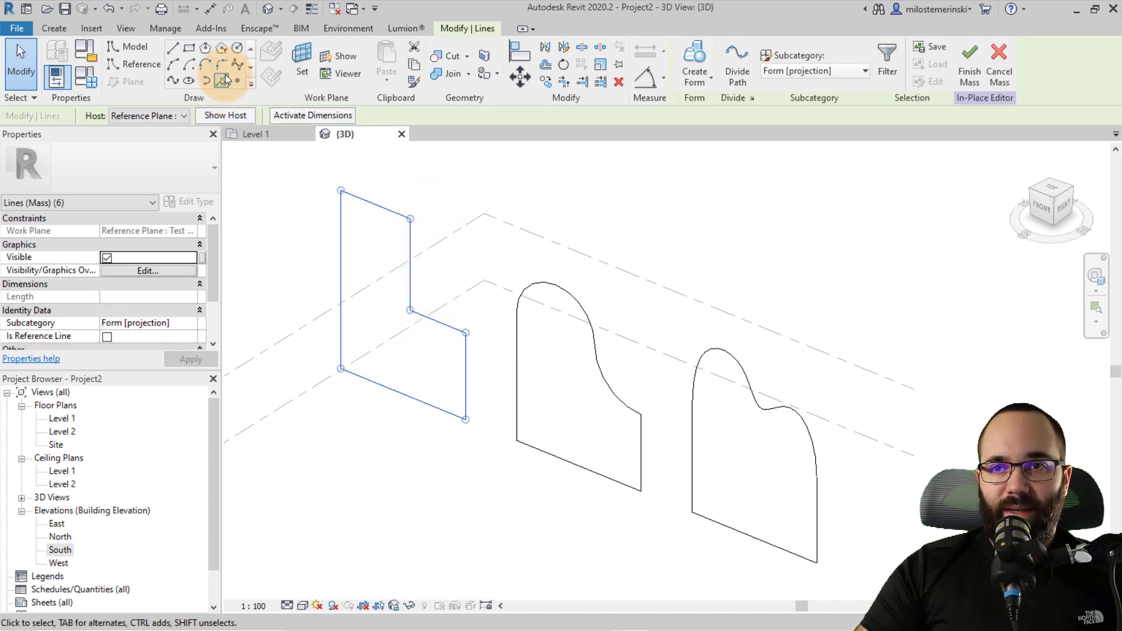
{"action": "left_click", "coordinate": [386, 210]}
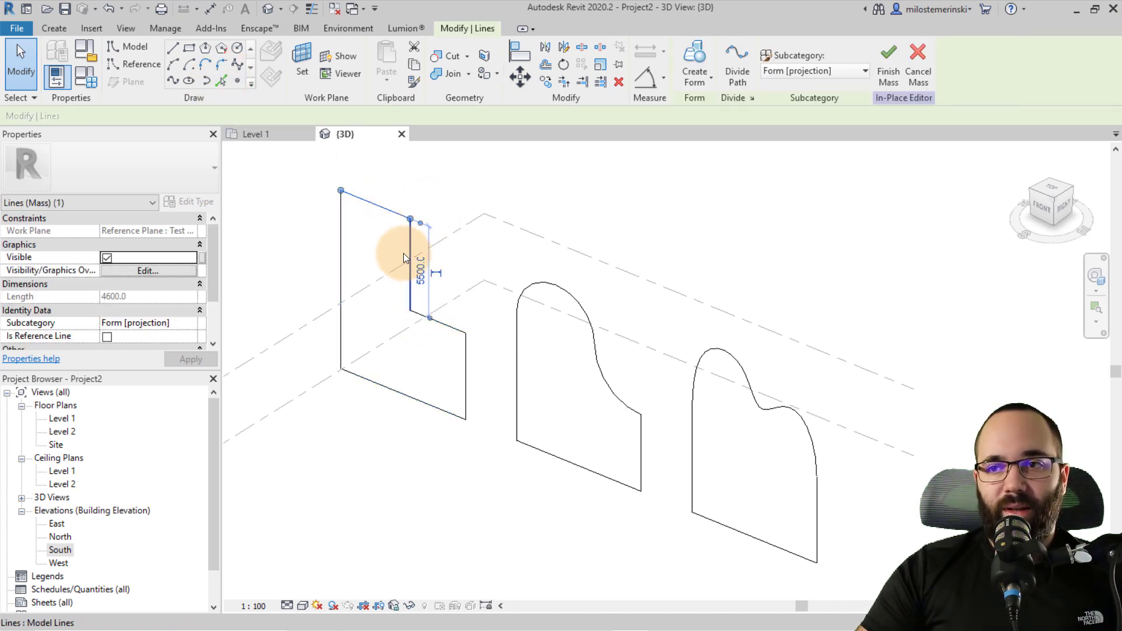
{"action": "left_click", "coordinate": [221, 65]}
{"action": "key", "text": "Escape"}
{"action": "key", "text": "Escape"}
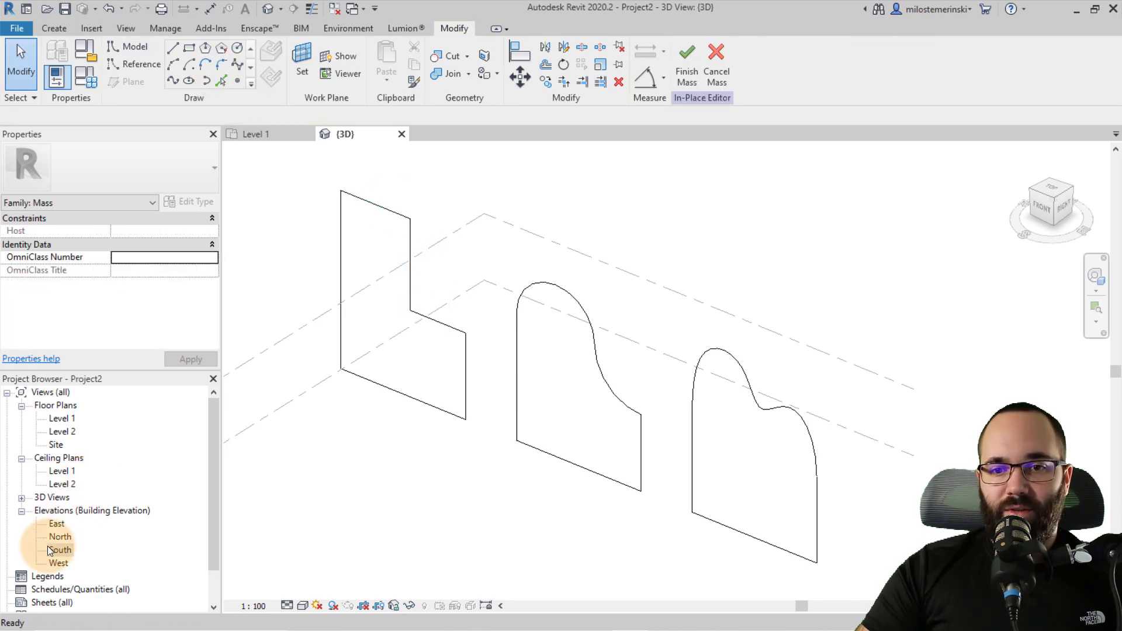
In the South elevation, round the inner corner of the L-shaped profile with a fillet arc of about 3300 mm radius.
{"action": "double_click", "coordinate": [55, 551]}
{"action": "scroll", "coordinate": [402, 367], "scroll_direction": "up", "scroll_amount": 2}
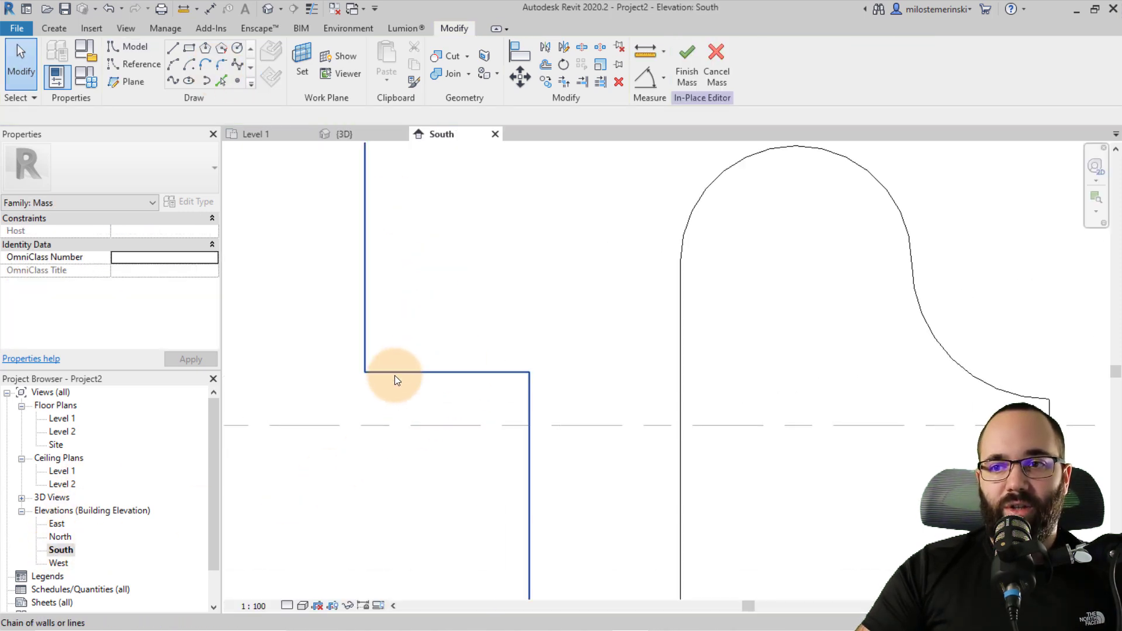
{"action": "left_click", "coordinate": [394, 372]}
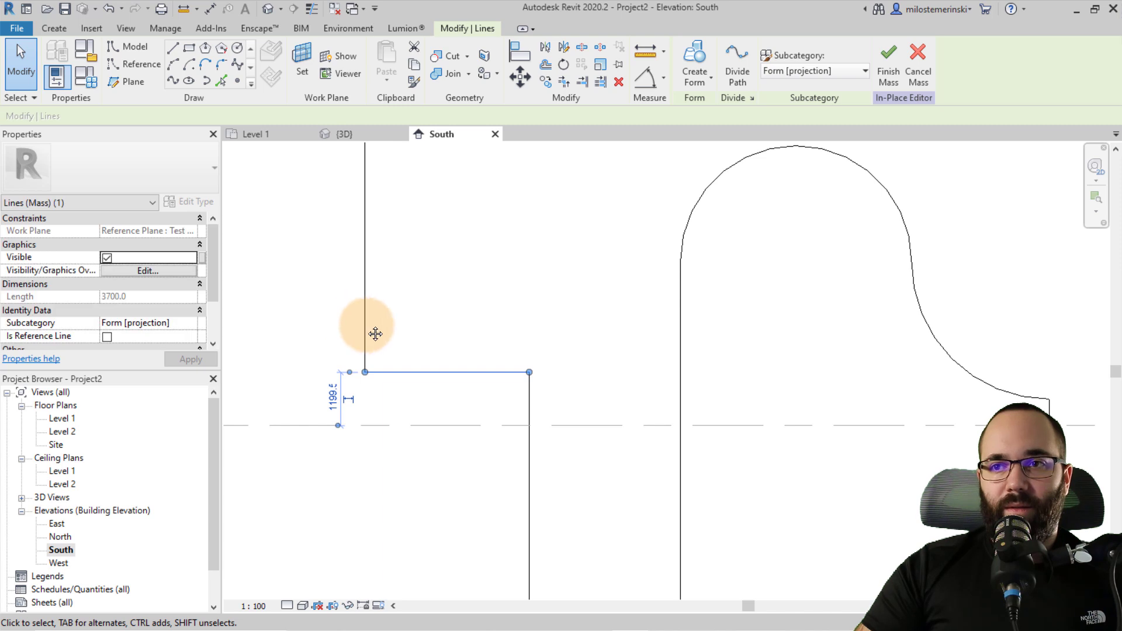
{"action": "scroll", "coordinate": [404, 349], "scroll_direction": "down", "scroll_amount": 1}
{"action": "left_click", "coordinate": [221, 64]}
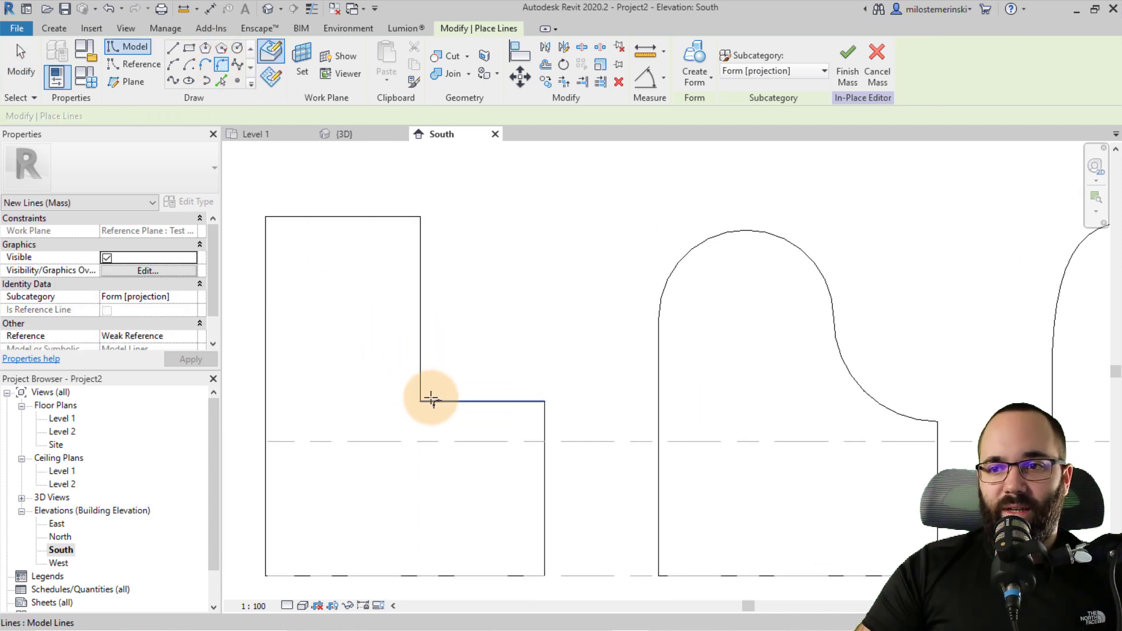
{"action": "left_click", "coordinate": [420, 388]}
{"action": "left_click", "coordinate": [432, 401]}
{"action": "left_click", "coordinate": [440, 359]}
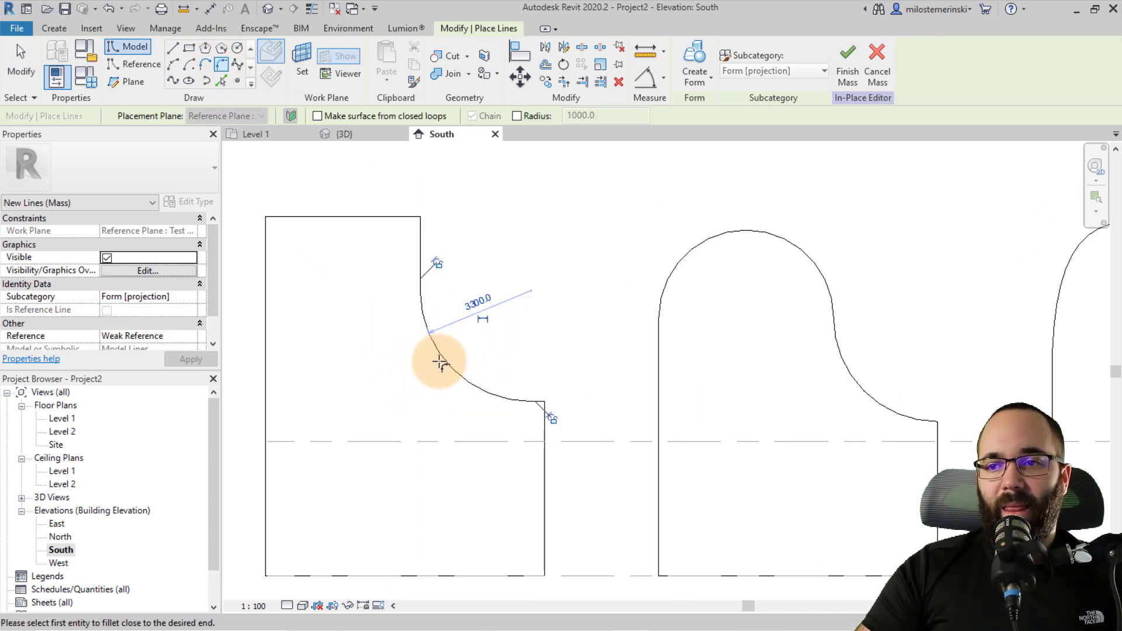
{"action": "key", "text": "Escape"}
{"action": "key", "text": "Escape"}
Return to the 3D view and examine the fillet arc in the first profile.
{"action": "left_click", "coordinate": [332, 134]}
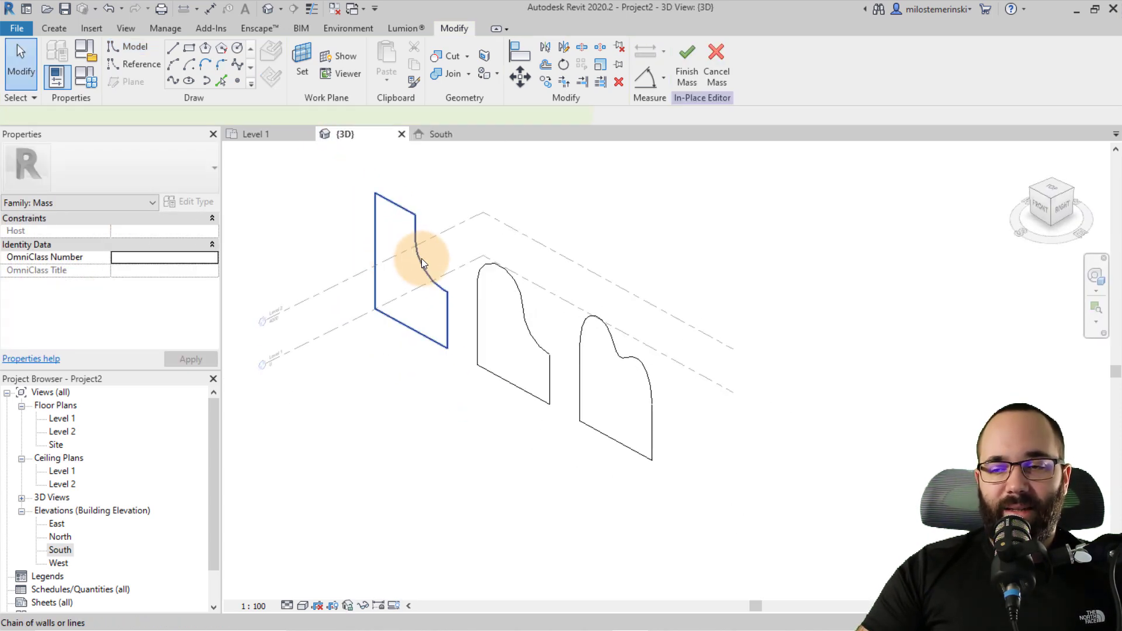
{"action": "left_click", "coordinate": [421, 258]}
{"action": "left_click", "coordinate": [422, 260]}
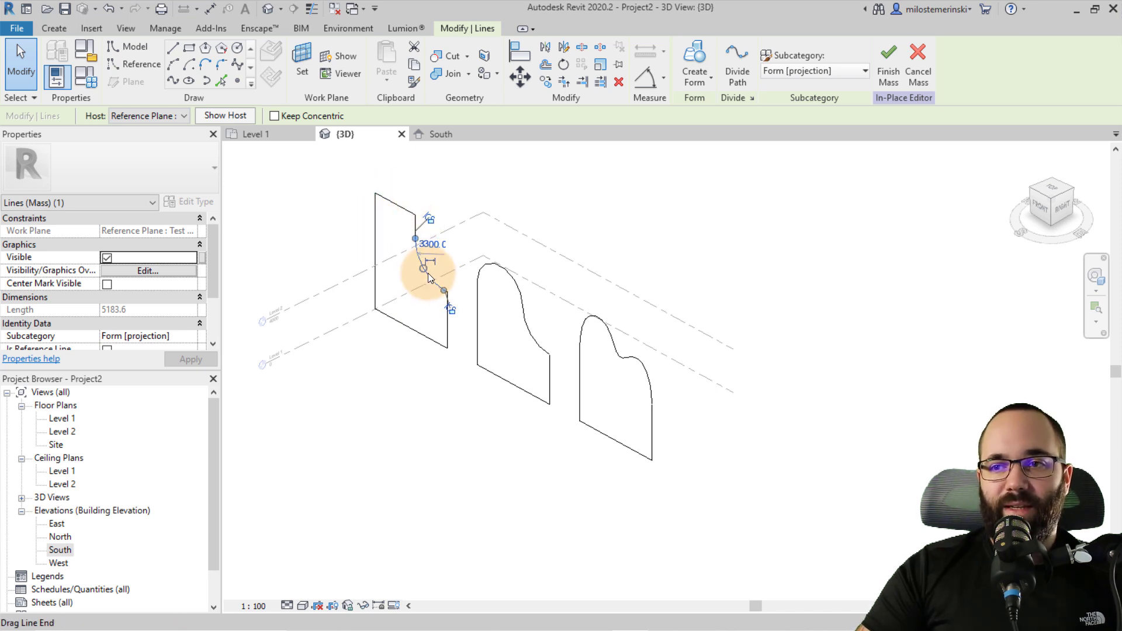
{"action": "scroll", "coordinate": [445, 285], "scroll_direction": "up", "scroll_amount": 3}
{"action": "scroll", "coordinate": [446, 303], "scroll_direction": "down", "scroll_amount": 2}
{"action": "scroll", "coordinate": [423, 268], "scroll_direction": "down", "scroll_amount": 1}
{"action": "left_click", "coordinate": [444, 328]}
{"action": "key", "text": "Tab"}
{"action": "key", "text": "Tab"}
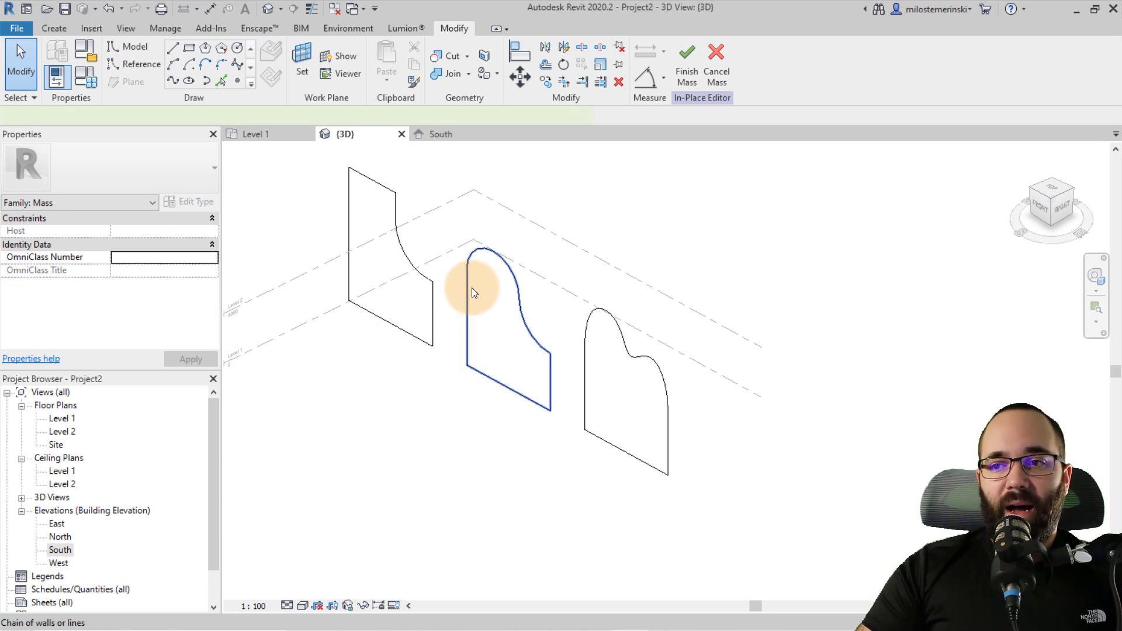
Examine the straight edge and arcs of the second profile and the edge and spline of the third profile.
{"action": "left_click", "coordinate": [472, 287]}
{"action": "left_click", "coordinate": [472, 287]}
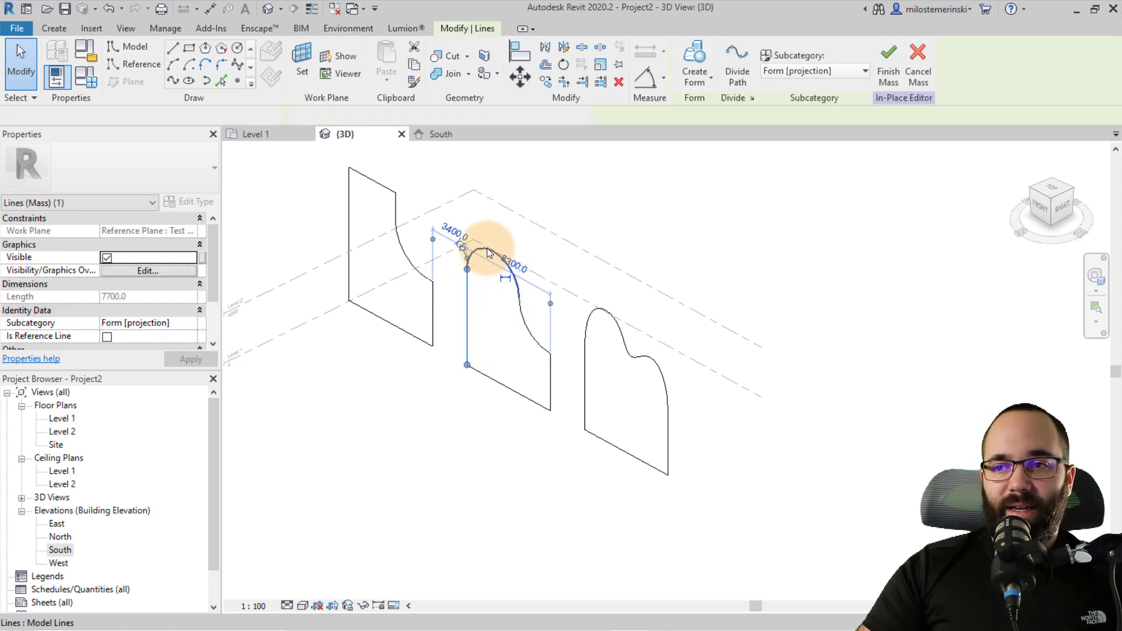
{"action": "left_click", "coordinate": [471, 265]}
{"action": "left_click_drag", "start_coordinate": [471, 265], "coordinate": [520, 299]}
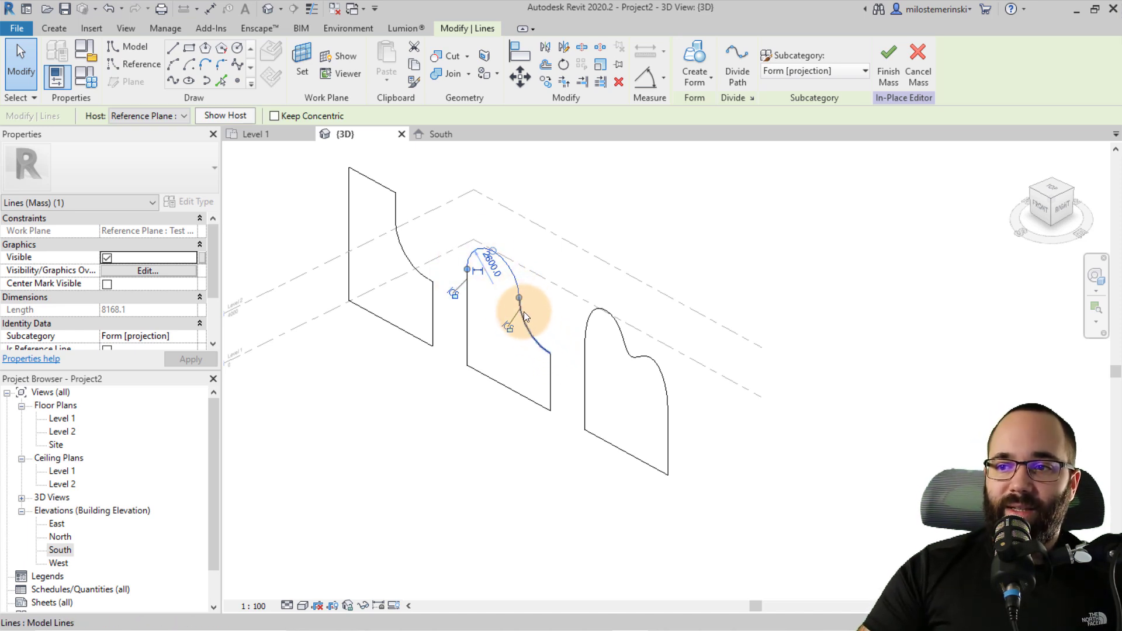
{"action": "key", "text": "Tab"}
{"action": "left_click", "coordinate": [611, 320]}
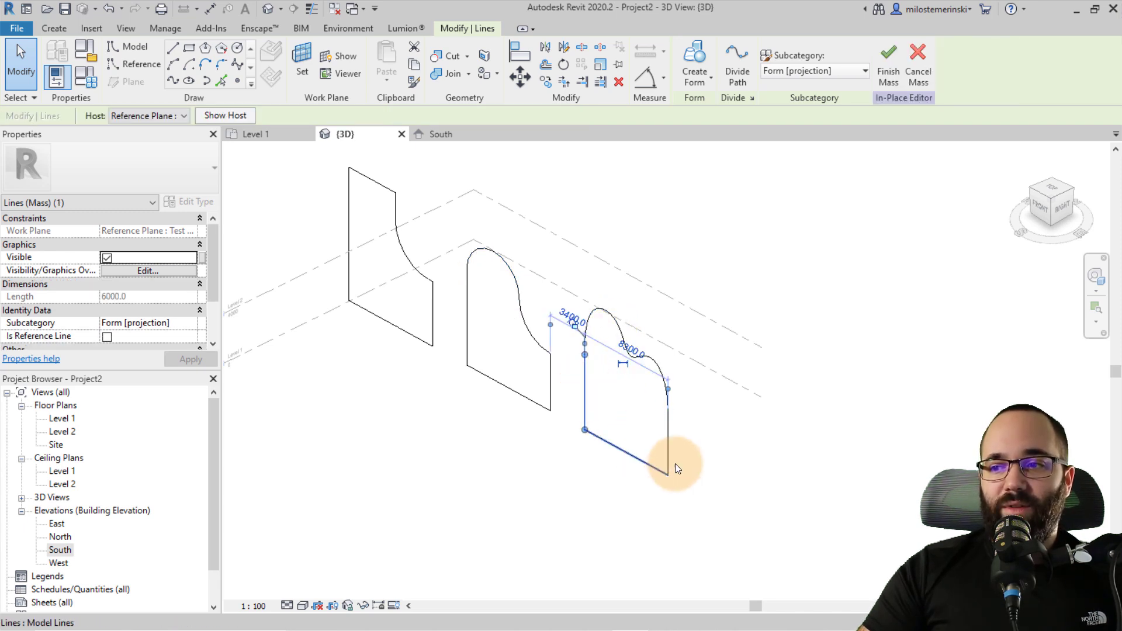
{"action": "left_click", "coordinate": [659, 368]}
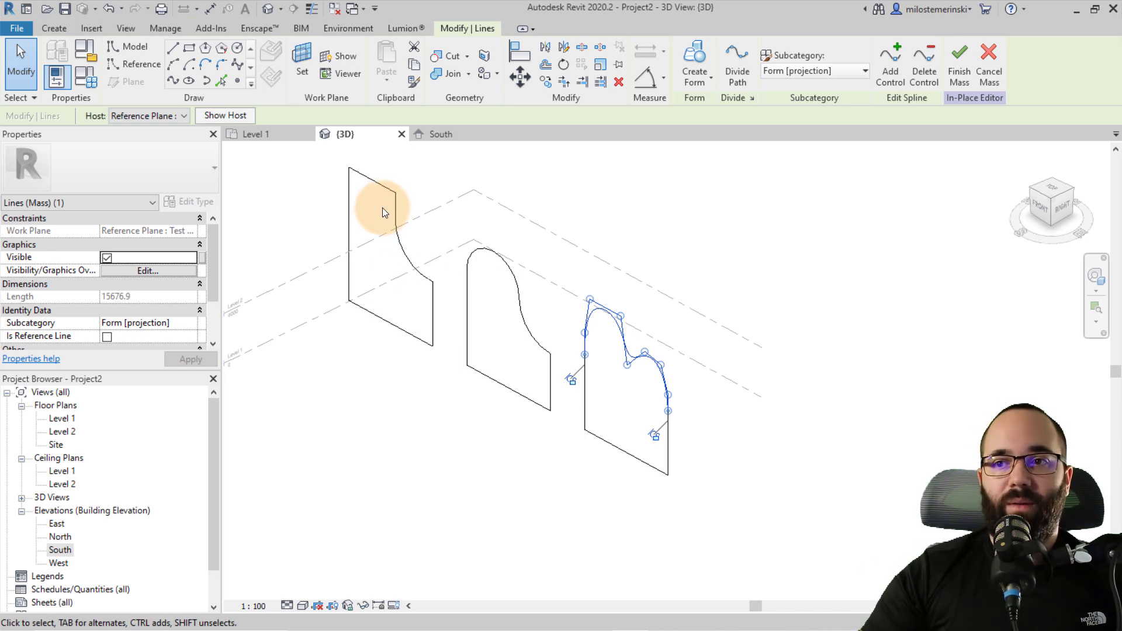
{"action": "key", "text": "Escape"}
Create solid forms from the complete line chains of the first, filleted profile and the second, double-arc profile.
{"action": "left_click", "coordinate": [402, 272]}
{"action": "scroll", "coordinate": [409, 362], "scroll_direction": "down", "scroll_amount": 1}
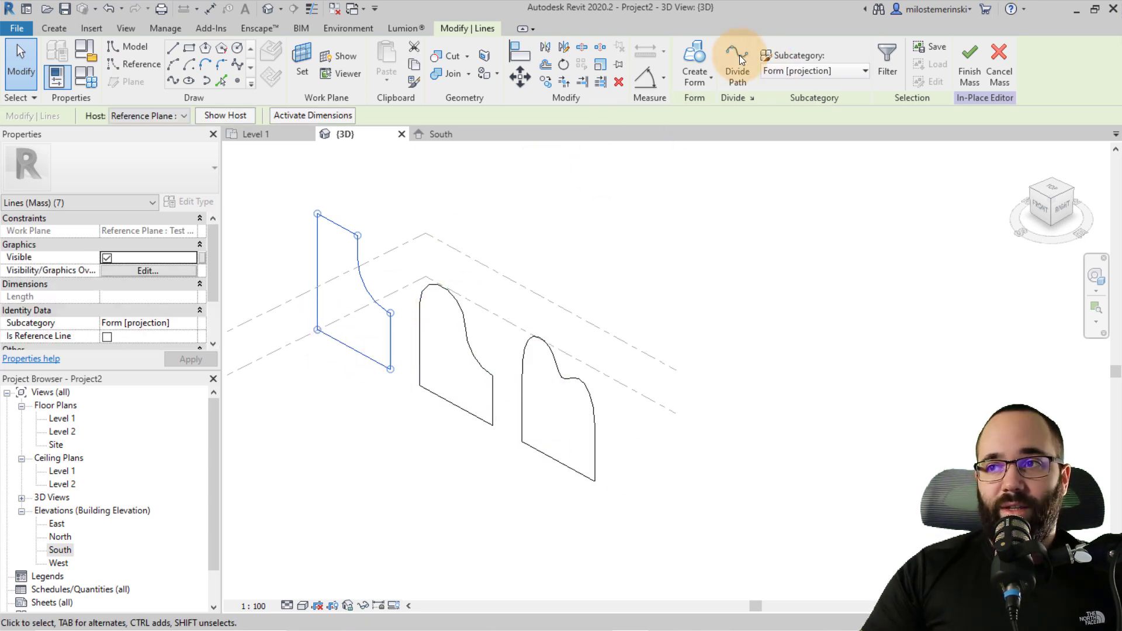
{"action": "left_click", "coordinate": [694, 63]}
{"action": "key", "text": "Tab"}
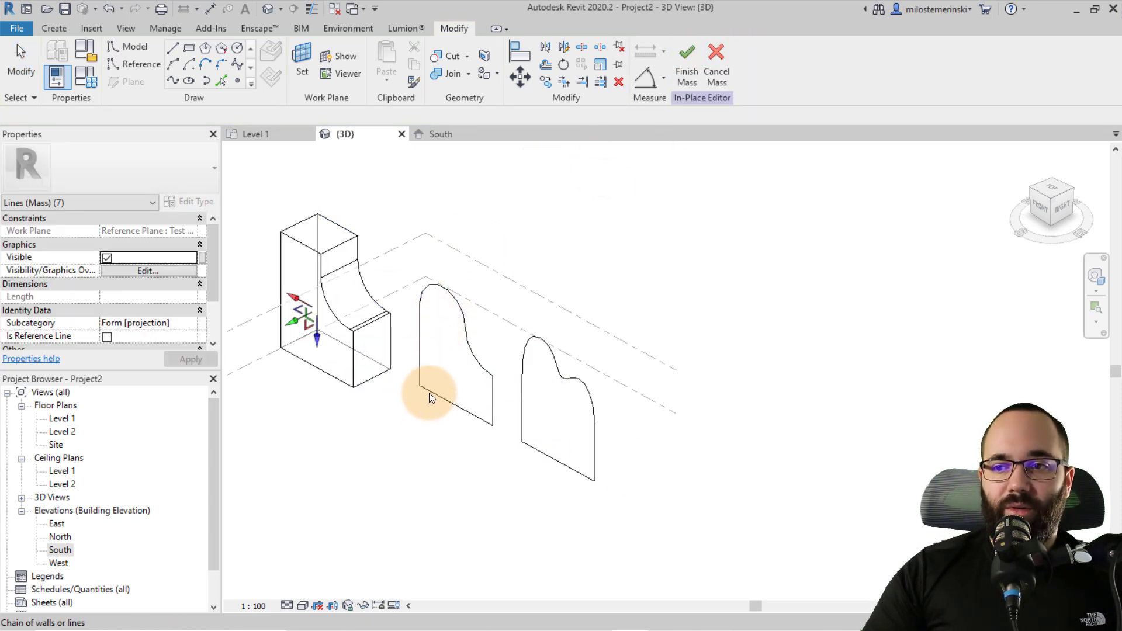
{"action": "left_click", "coordinate": [439, 395]}
{"action": "left_click", "coordinate": [713, 67]}
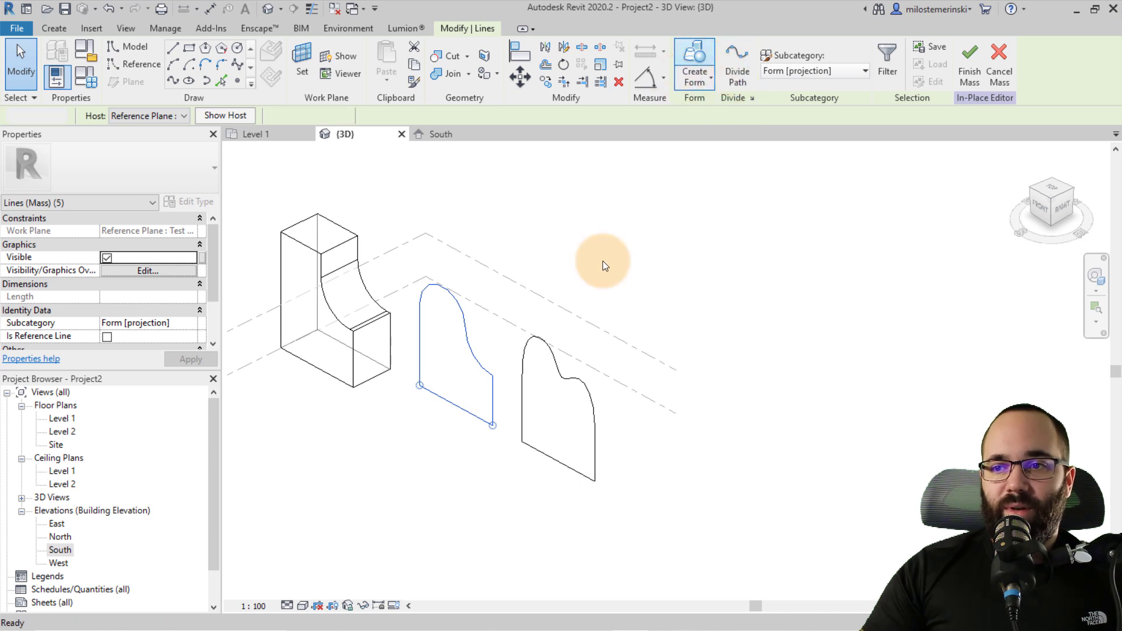
Create a solid form from the complete line chain of the third, spline-topped profile.
{"action": "key", "text": "Tab"}
{"action": "left_click", "coordinate": [533, 474]}
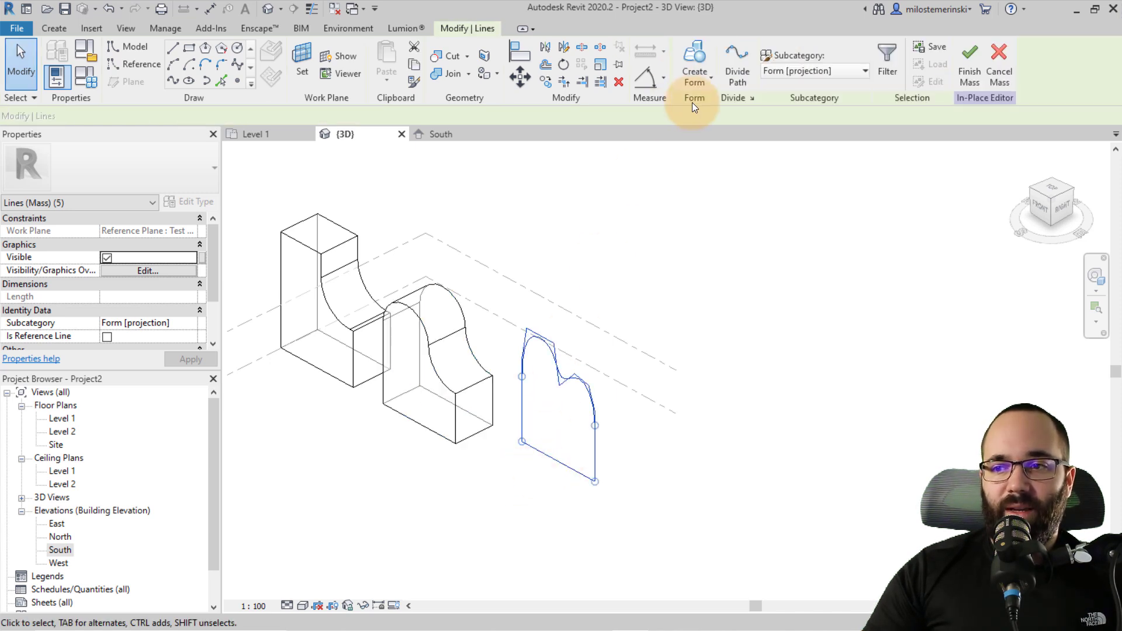
{"action": "left_click", "coordinate": [695, 64]}
{"action": "left_click_drag", "start_coordinate": [620, 385], "coordinate": [542, 408]}
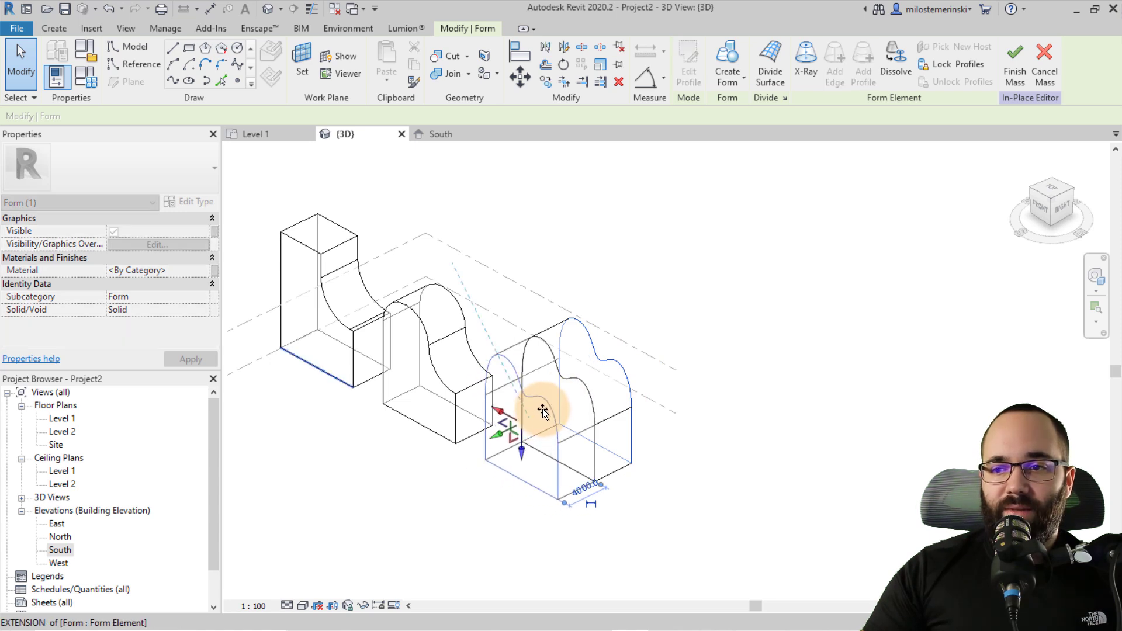
{"action": "left_click", "coordinate": [445, 451]}
Finish the in-place mass containing the three solid forms.
{"action": "middle_click_drag", "start_coordinate": [447, 450], "coordinate": [382, 353], "text": "shift"}
{"action": "middle_click_drag", "start_coordinate": [397, 425], "coordinate": [431, 401], "text": "shift"}
{"action": "left_click", "coordinate": [682, 82]}
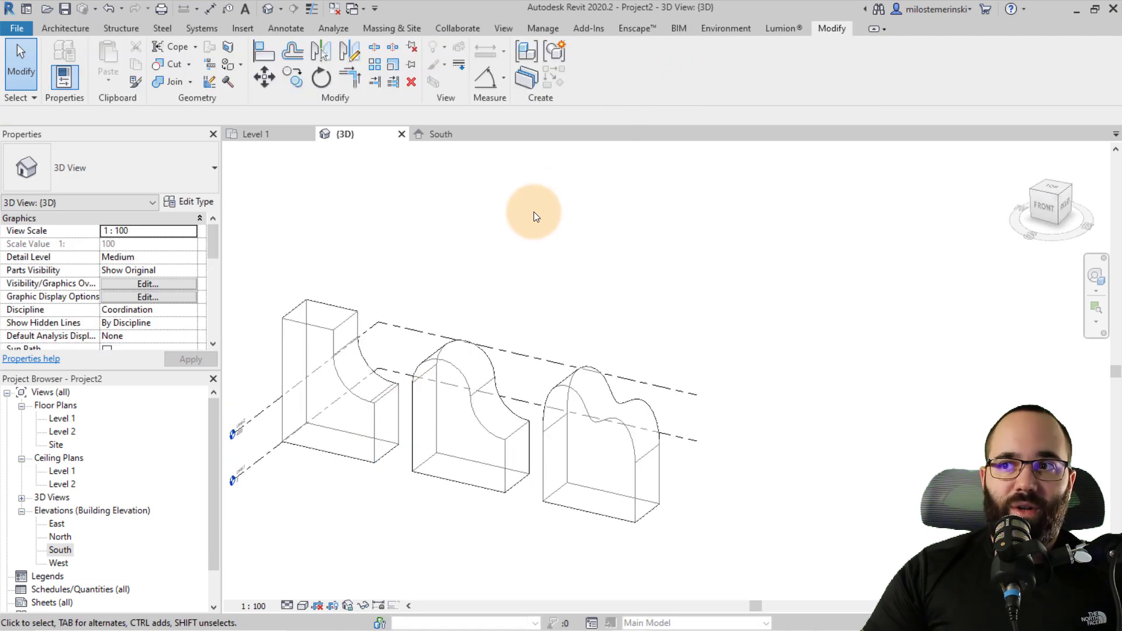
{"action": "middle_click_drag", "start_coordinate": [521, 265], "coordinate": [496, 153], "text": "shift"}
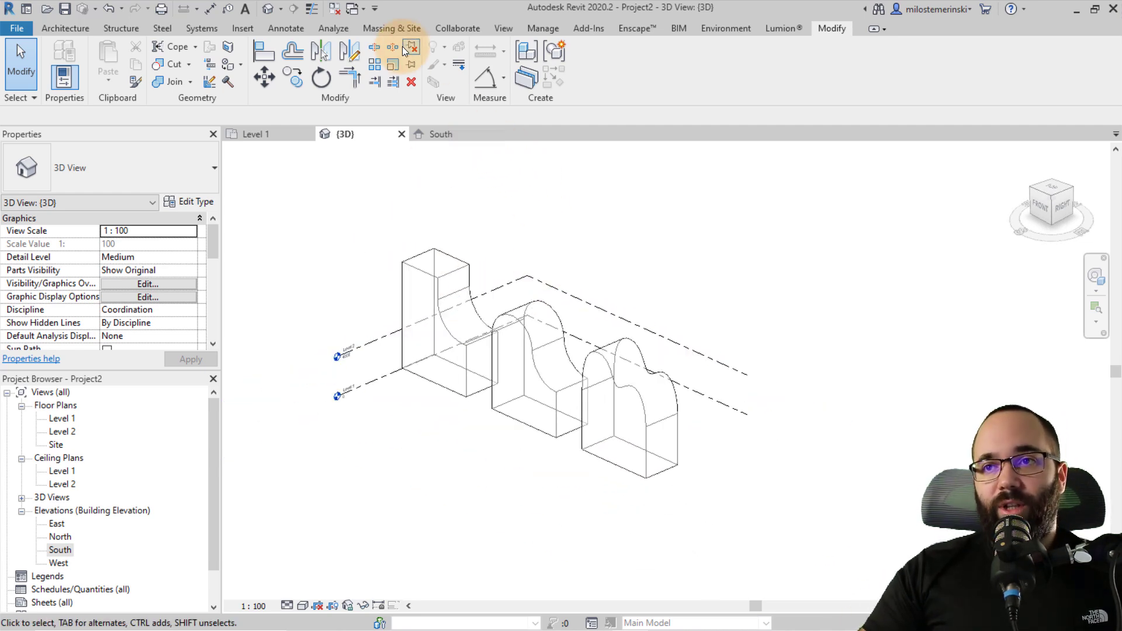
Start a Basic Roof Generic - 400mm by face on Level 2 and select both curved upper faces of the middle form.
{"action": "left_click", "coordinate": [393, 29]}
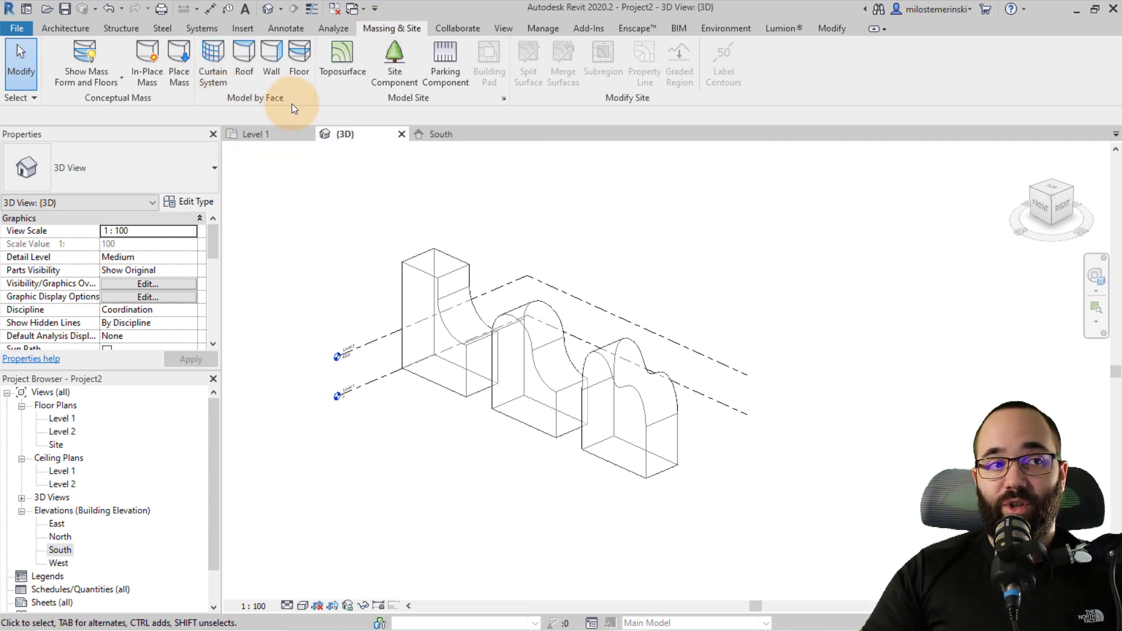
{"action": "scroll", "coordinate": [471, 296], "scroll_direction": "up", "scroll_amount": 3}
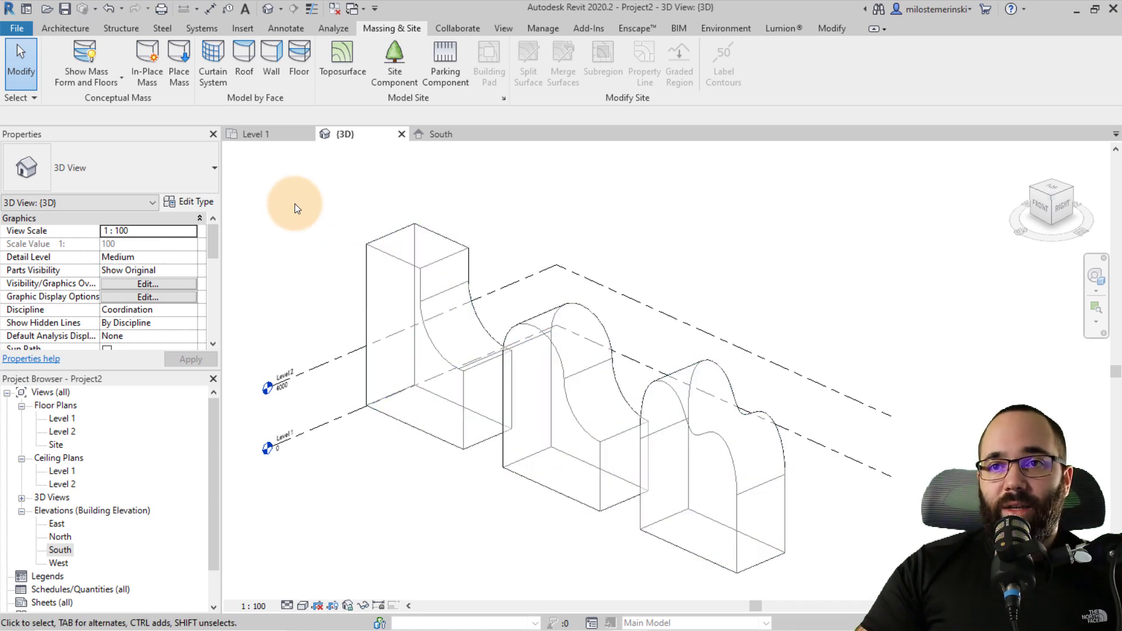
{"action": "left_click", "coordinate": [238, 80]}
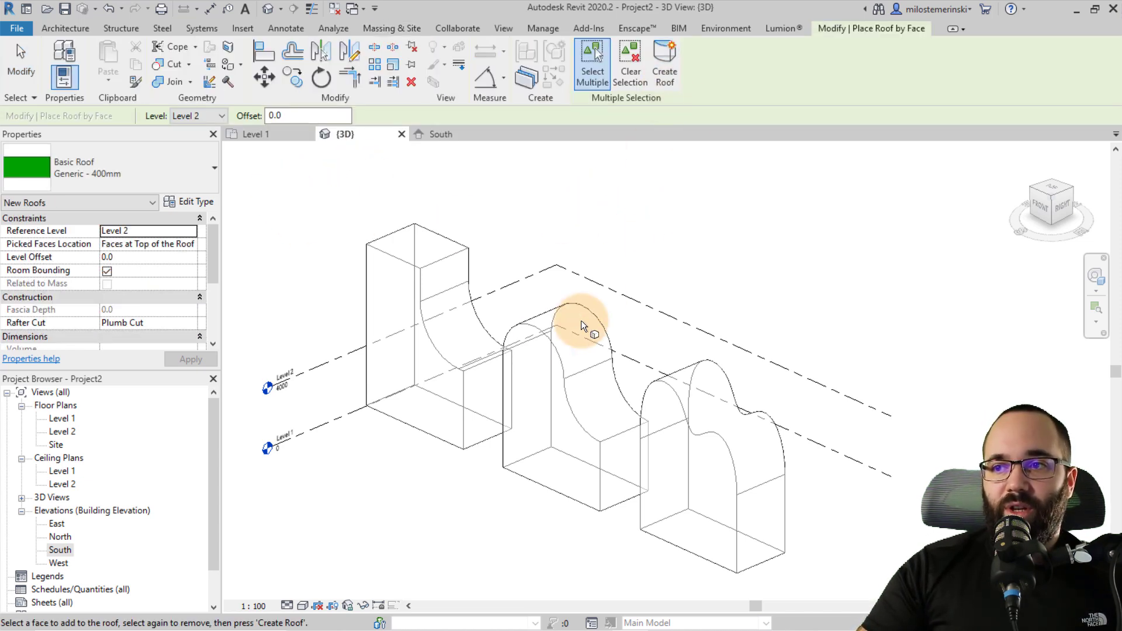
{"action": "left_click", "coordinate": [586, 307]}
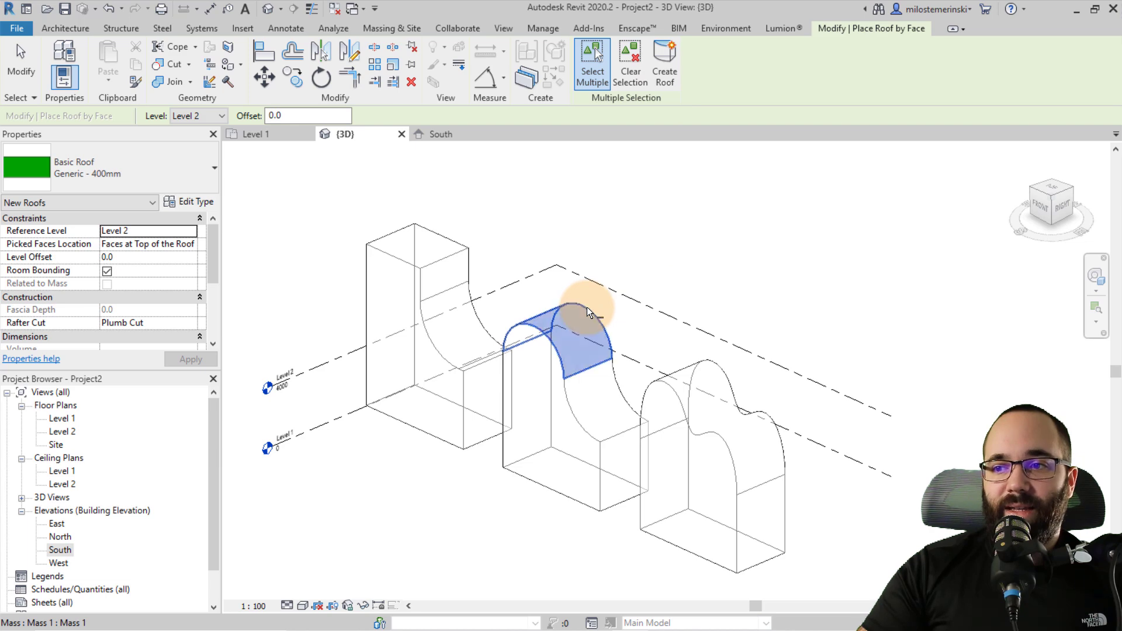
{"action": "left_click", "coordinate": [569, 400]}
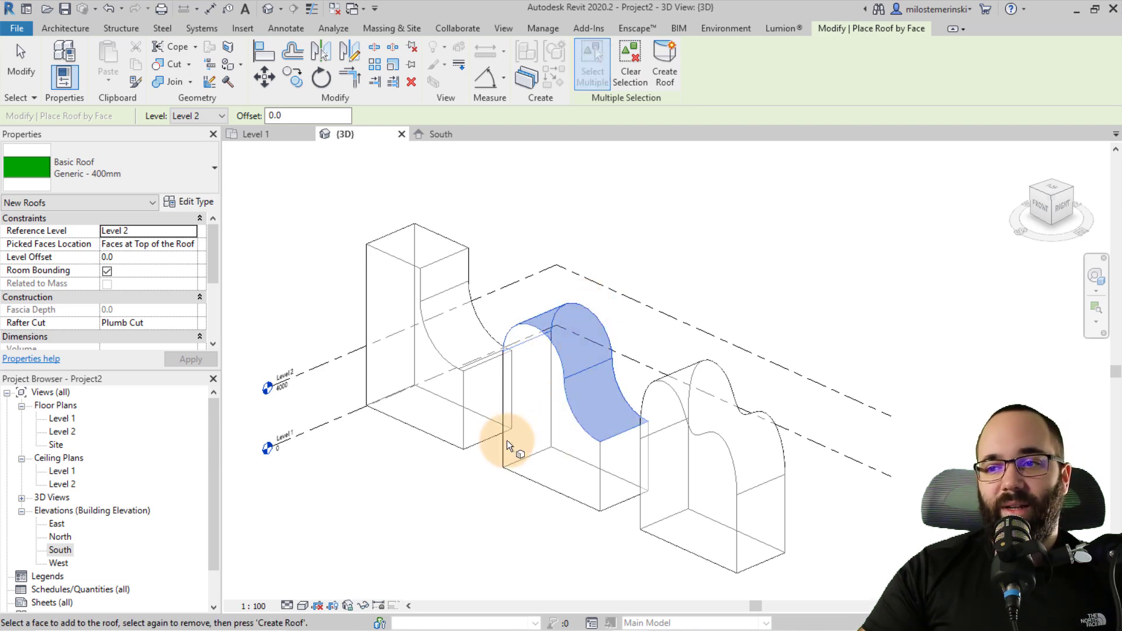
Add the first form's concave face, narrow flat ledge and flat top face to the roof selection.
{"action": "left_click", "coordinate": [443, 352]}
{"action": "scroll", "coordinate": [472, 370], "scroll_direction": "up", "scroll_amount": 3}
{"action": "scroll", "coordinate": [453, 366], "scroll_direction": "down", "scroll_amount": 2}
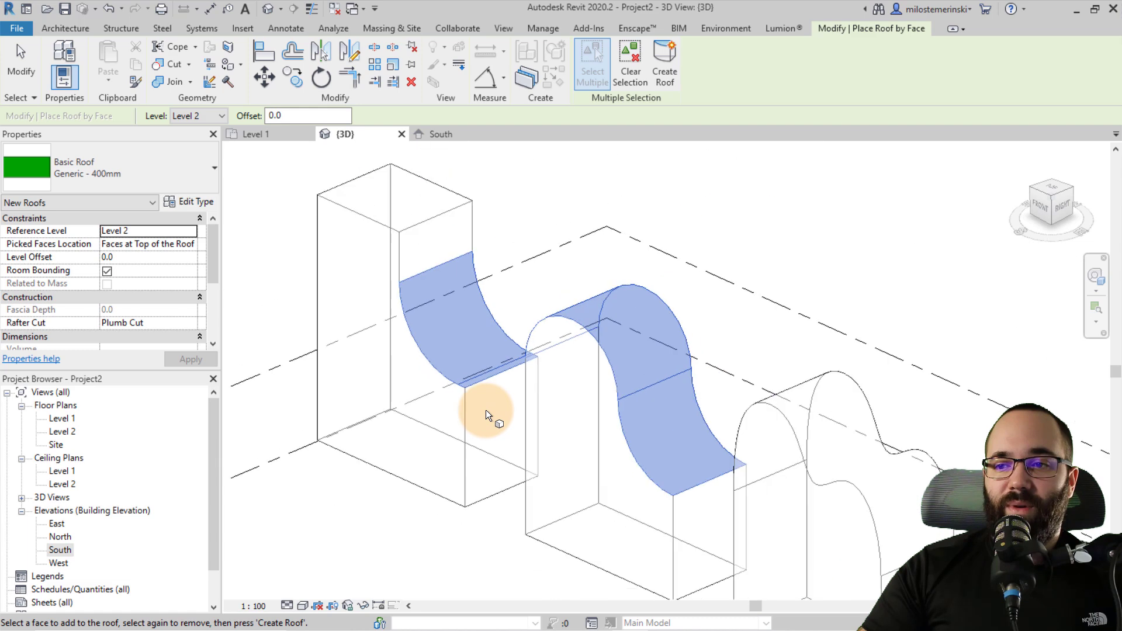
{"action": "left_click", "coordinate": [394, 250]}
{"action": "scroll", "coordinate": [392, 245], "scroll_direction": "down", "scroll_amount": 2}
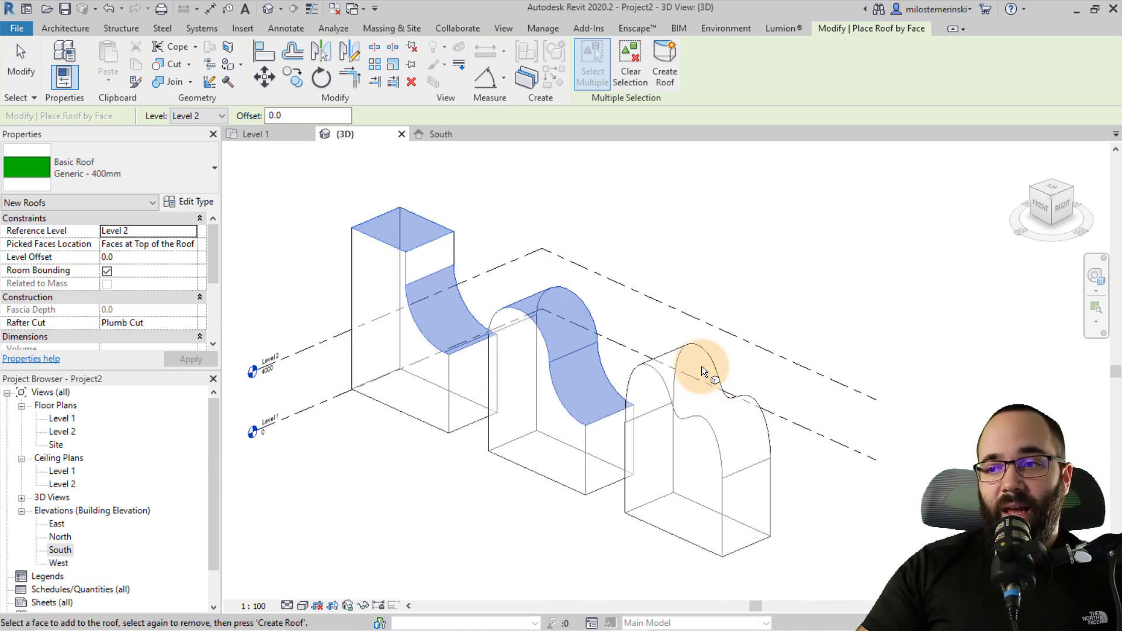
Add the wavy upper face of the third form and create the roof from all selected faces.
{"action": "left_click", "coordinate": [700, 347]}
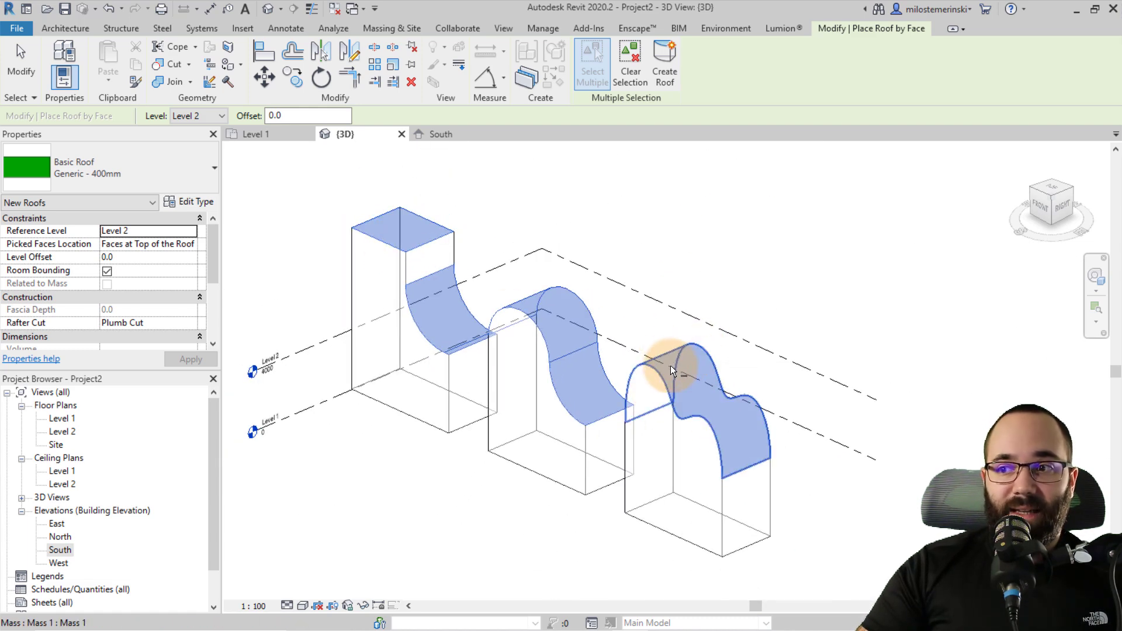
{"action": "scroll", "coordinate": [494, 292], "scroll_direction": "up", "scroll_amount": 2}
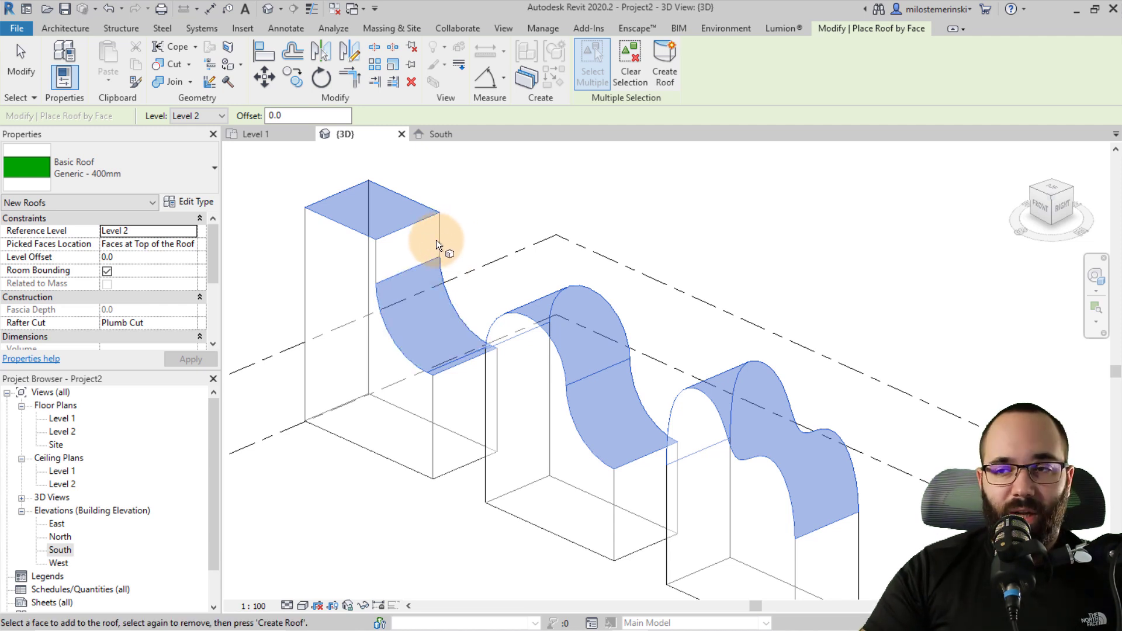
{"action": "left_click", "coordinate": [672, 78]}
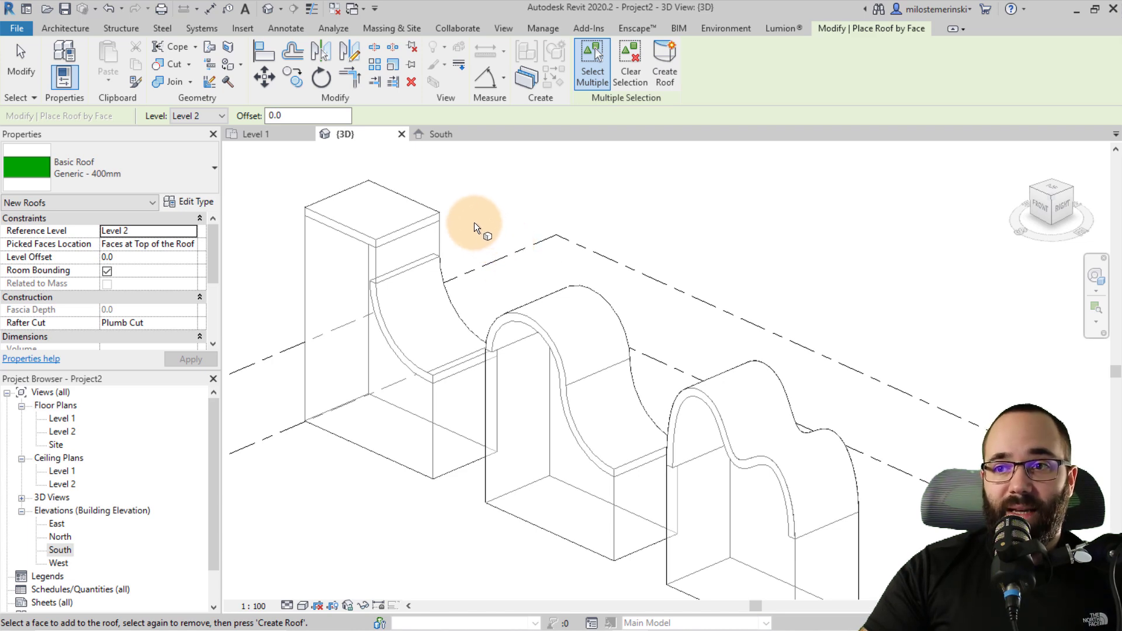
{"action": "key", "text": "Escape"}
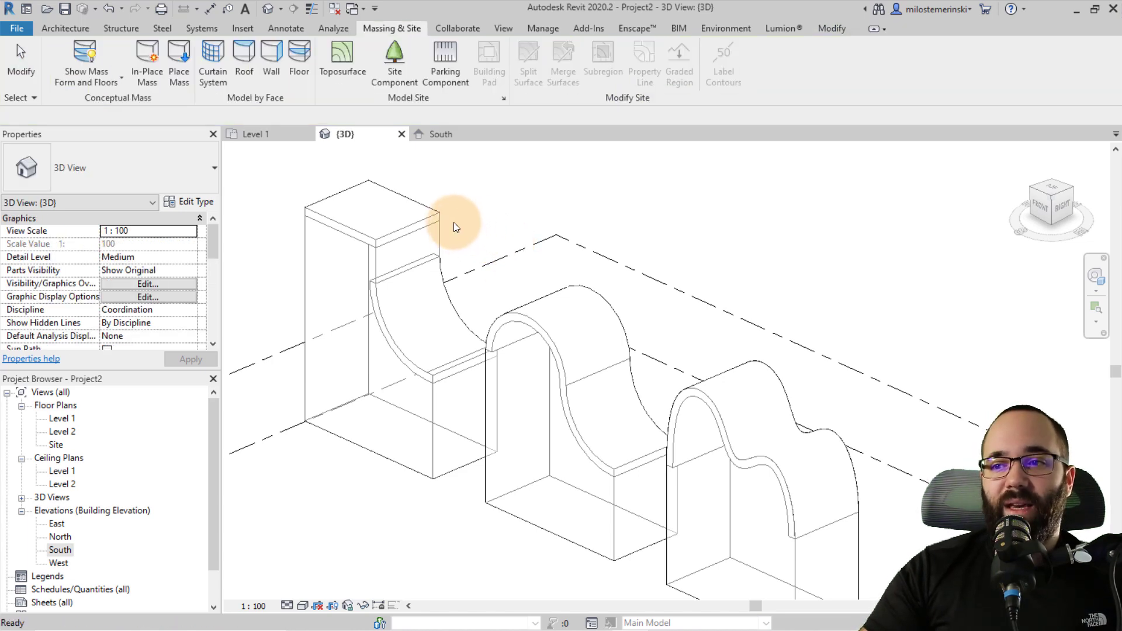
Set the Picked Faces Location of the roof by face to Faces at Bottom of the Roof.
{"action": "middle_click_drag", "start_coordinate": [453, 222], "coordinate": [479, 321], "text": "shift"}
{"action": "scroll", "coordinate": [374, 263], "scroll_direction": "up", "scroll_amount": 4}
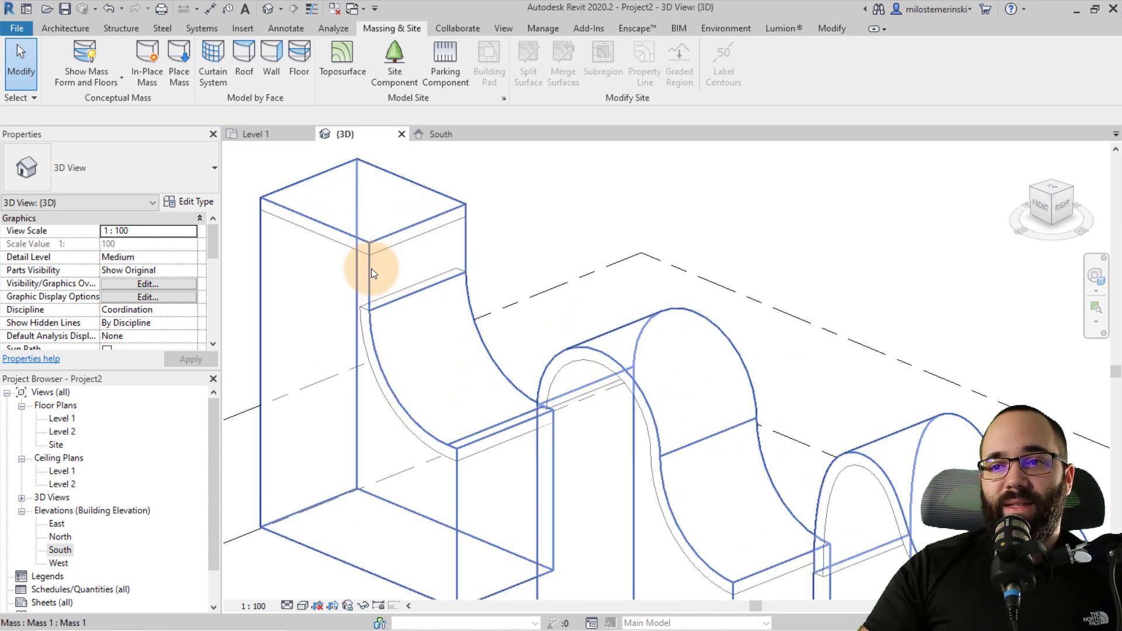
{"action": "scroll", "coordinate": [338, 230], "scroll_direction": "down", "scroll_amount": 2}
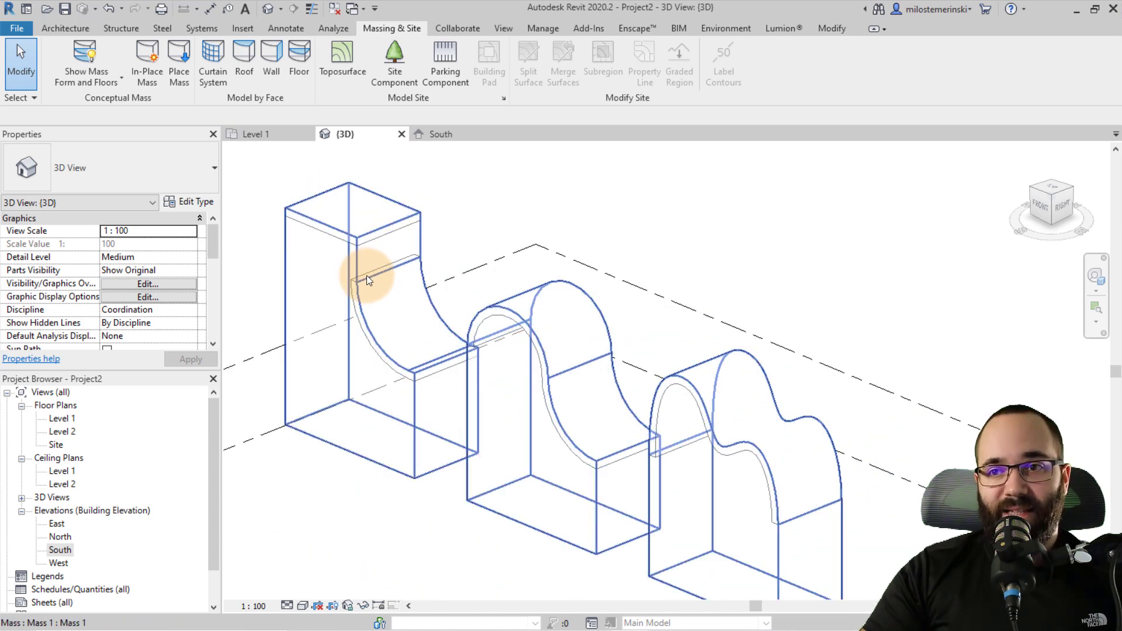
{"action": "left_click", "coordinate": [395, 285]}
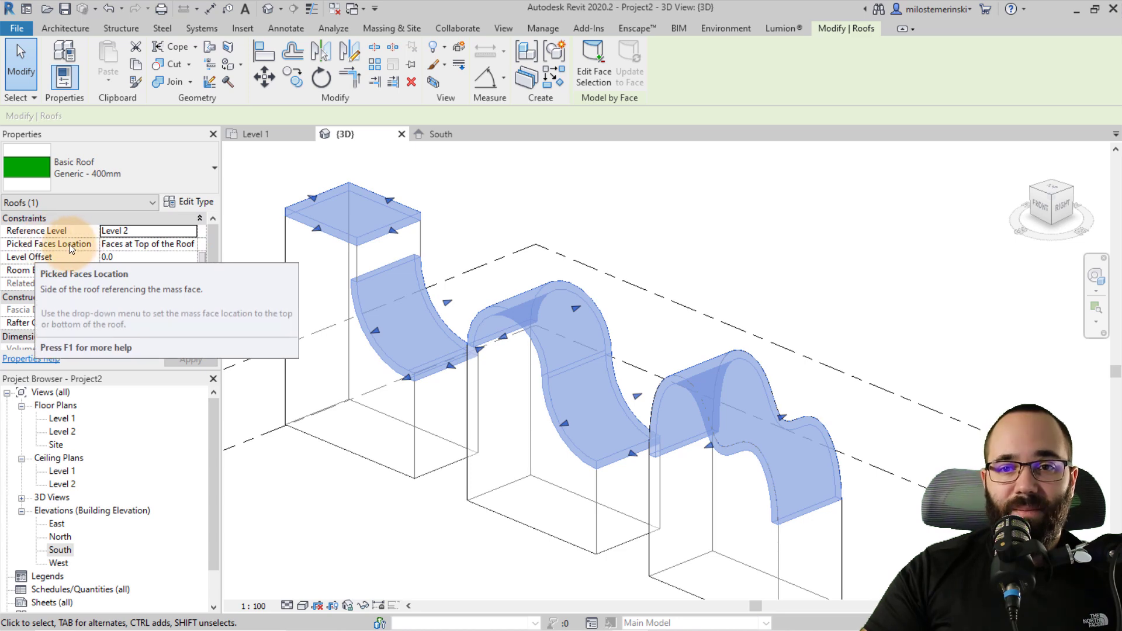
{"action": "left_click", "coordinate": [147, 244]}
{"action": "left_click", "coordinate": [191, 244]}
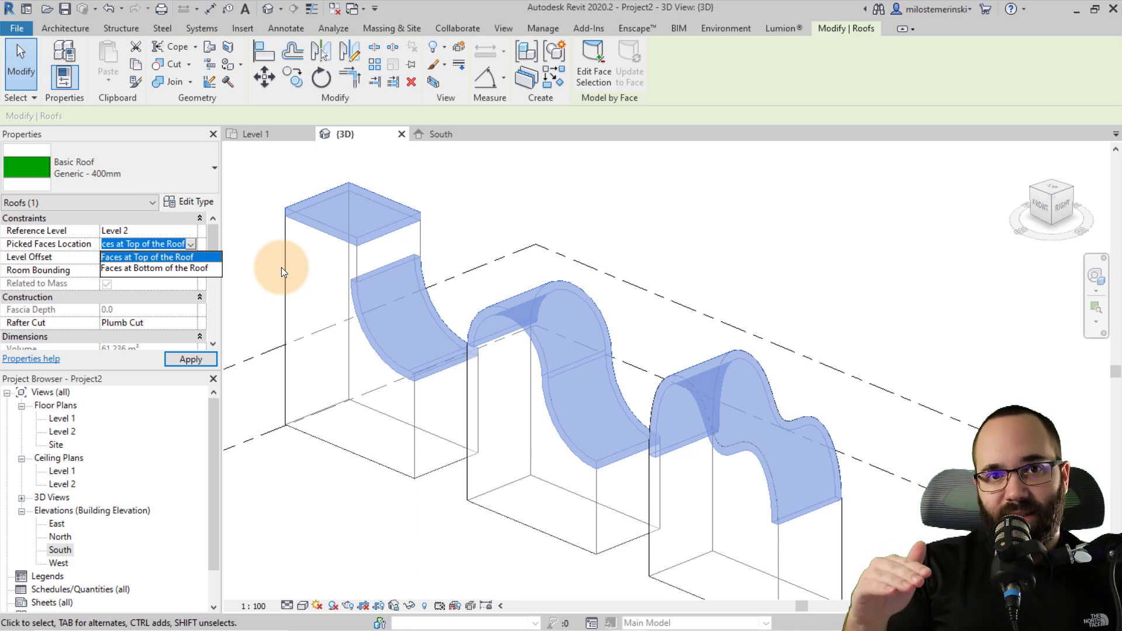
{"action": "left_click", "coordinate": [170, 271]}
{"action": "left_click", "coordinate": [185, 357]}
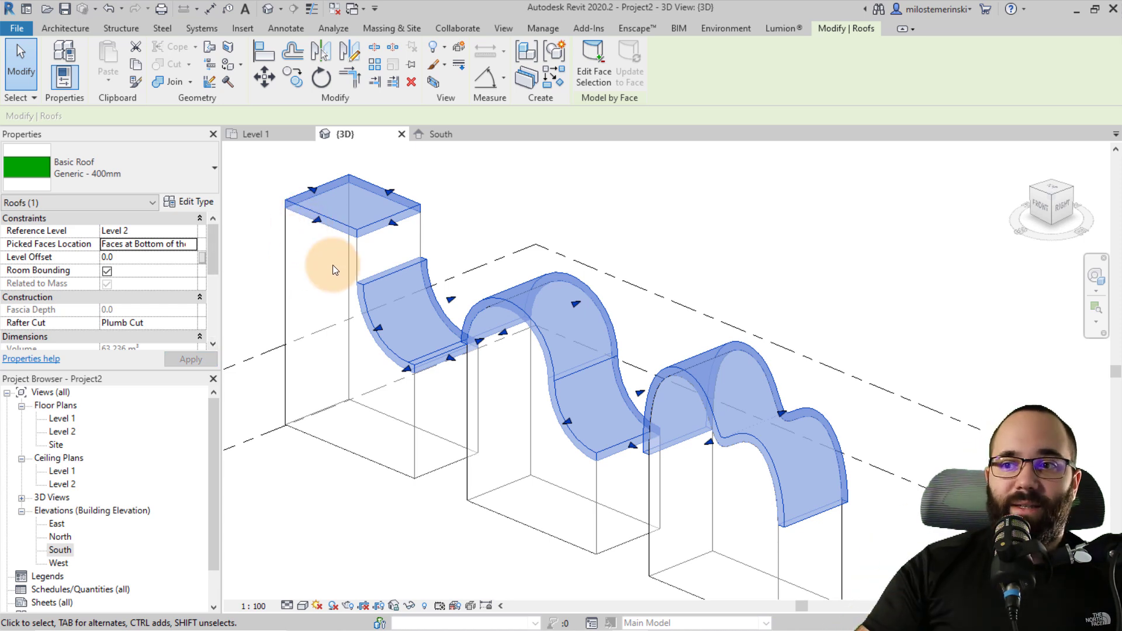
Set the roof's Picked Faces Location back to Faces at Top of the Roof.
{"action": "mouse_move", "coordinate": [300, 283]}
{"action": "middle_mouse_down", "text": "shift"}
{"action": "mouse_move", "coordinate": [376, 263]}
{"action": "mouse_move", "coordinate": [500, 200]}
{"action": "mouse_move", "coordinate": [469, 230]}
{"action": "mouse_move", "coordinate": [342, 258]}
{"action": "mouse_move", "coordinate": [318, 293]}
{"action": "middle_mouse_up", "text": "shift"}
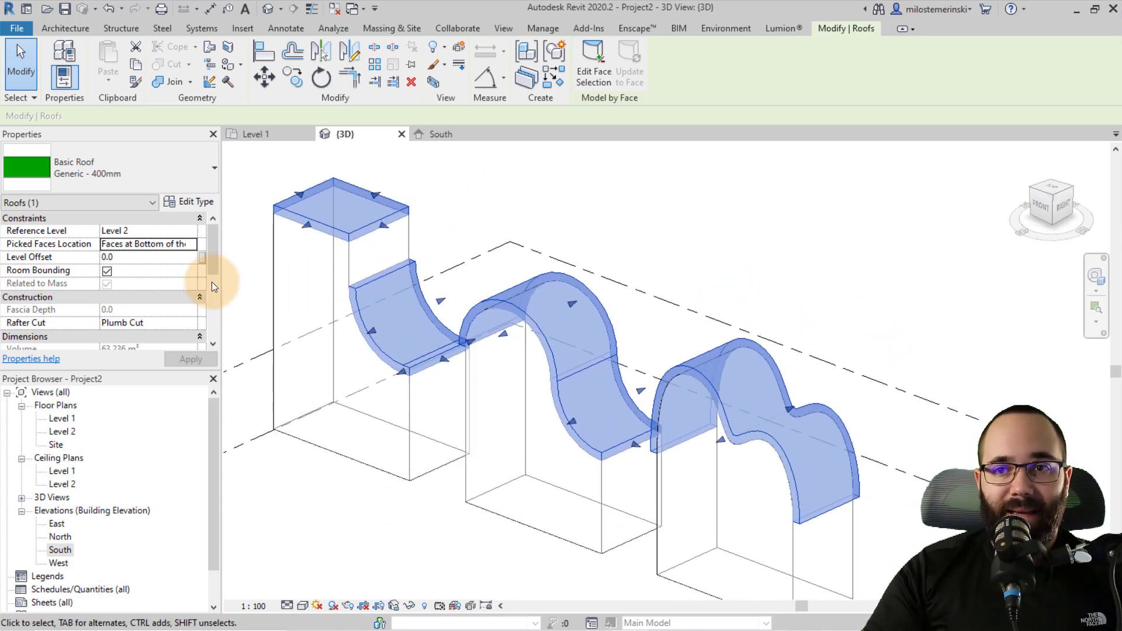
{"action": "left_click", "coordinate": [188, 247]}
{"action": "left_click", "coordinate": [160, 259]}
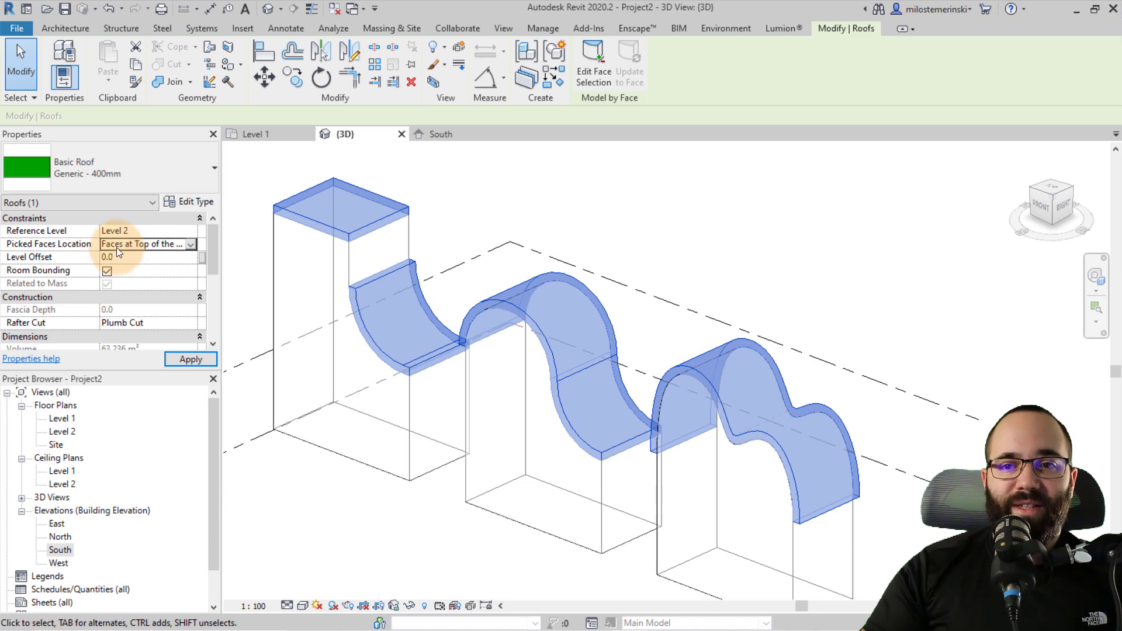
{"action": "left_click", "coordinate": [194, 359]}
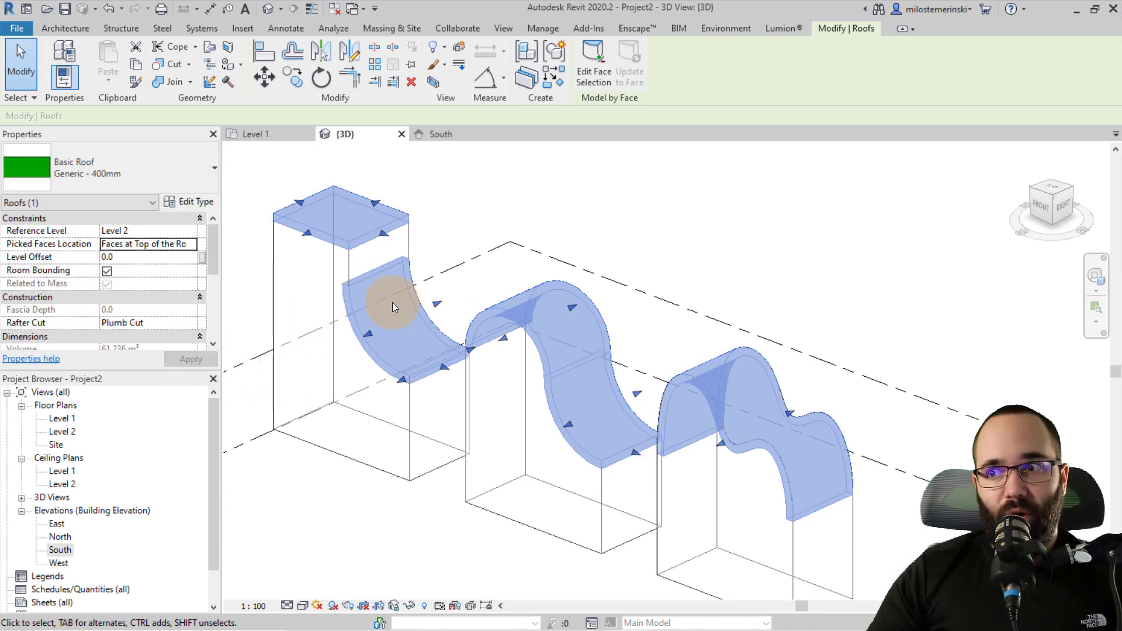
Open the mass containing the three solid forms for in-place editing.
{"action": "left_click", "coordinate": [449, 258]}
{"action": "middle_click_drag", "start_coordinate": [449, 258], "coordinate": [625, 386], "text": "shift"}
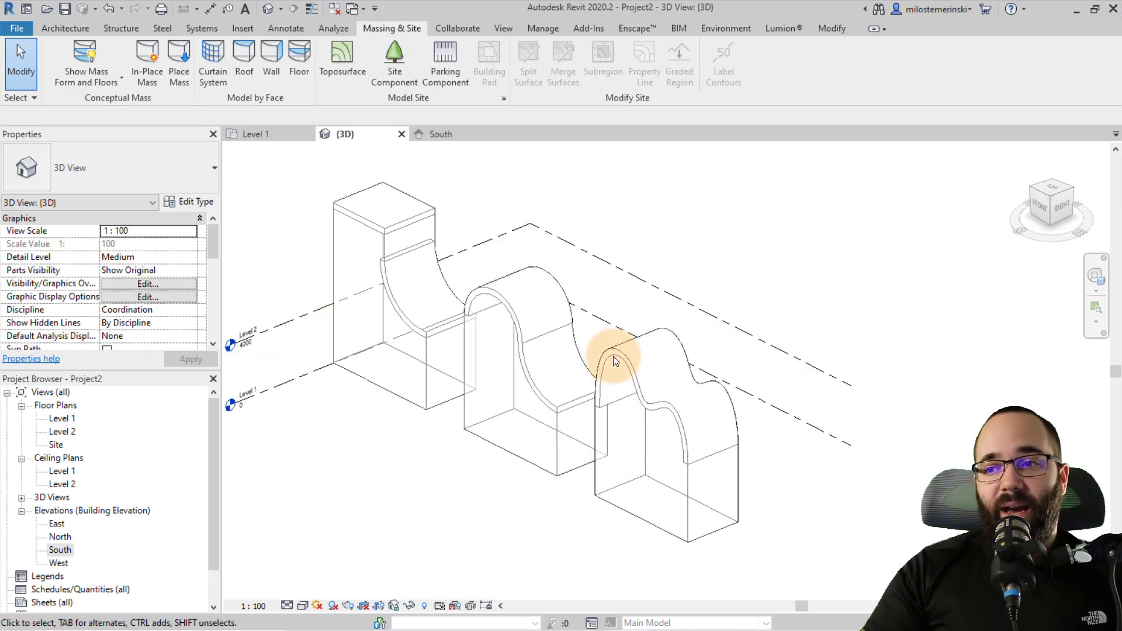
{"action": "left_click", "coordinate": [619, 365]}
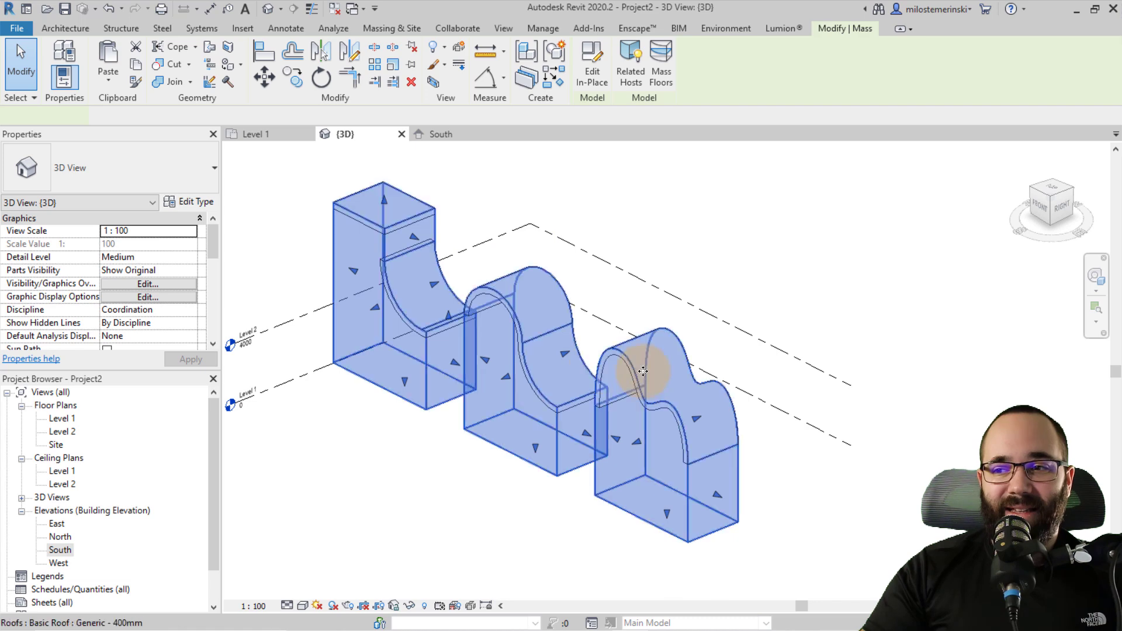
{"action": "left_click", "coordinate": [599, 81]}
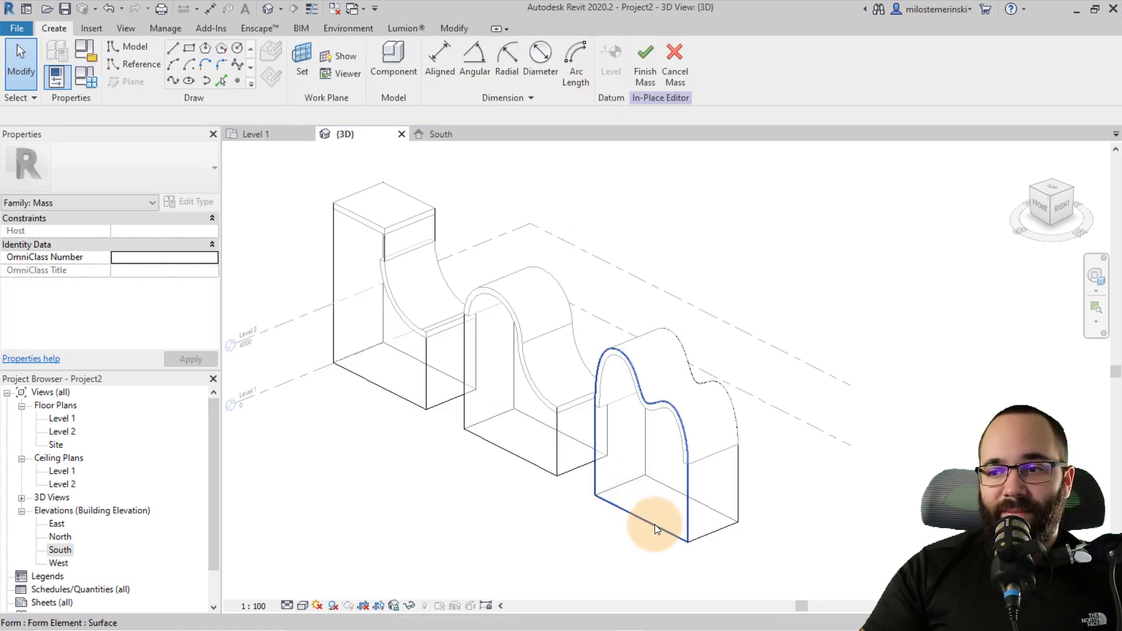
{"action": "middle_click_drag", "start_coordinate": [650, 523], "coordinate": [674, 334], "text": "shift"}
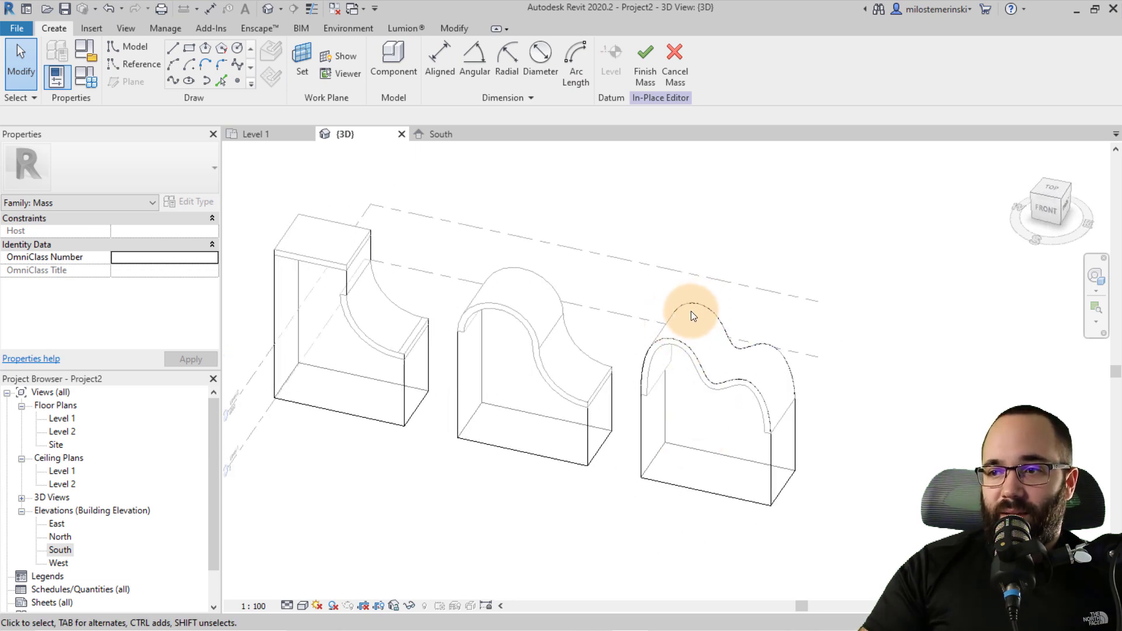
Delete the front face of the third, wavy form, keeping its rear profile surface.
{"action": "left_click", "coordinate": [671, 415]}
{"action": "middle_click_drag", "start_coordinate": [715, 424], "coordinate": [683, 336], "text": "shift"}
{"action": "scroll", "coordinate": [811, 378], "scroll_direction": "up", "scroll_amount": 2}
{"action": "middle_click_drag", "start_coordinate": [811, 378], "coordinate": [659, 458], "text": "shift"}
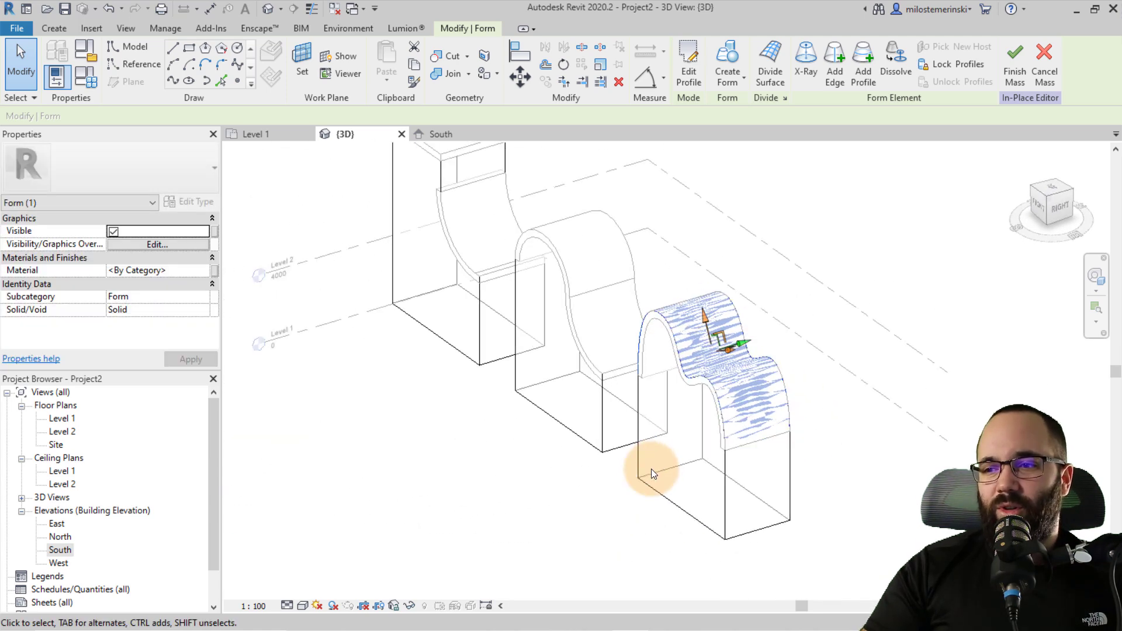
{"action": "left_click", "coordinate": [658, 499]}
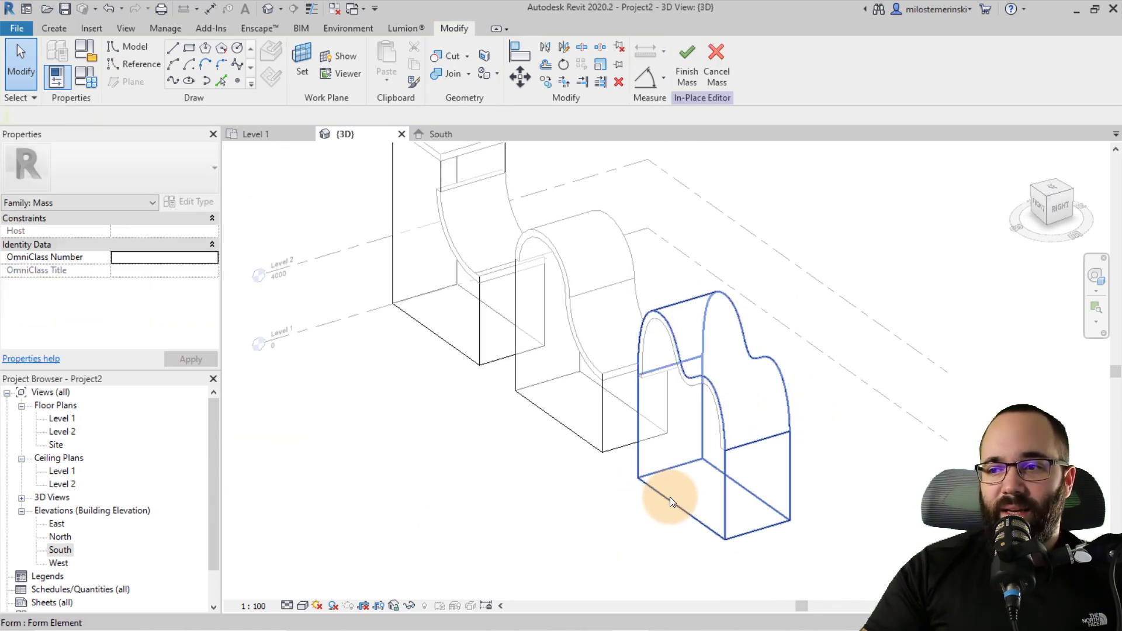
{"action": "left_click", "coordinate": [668, 496]}
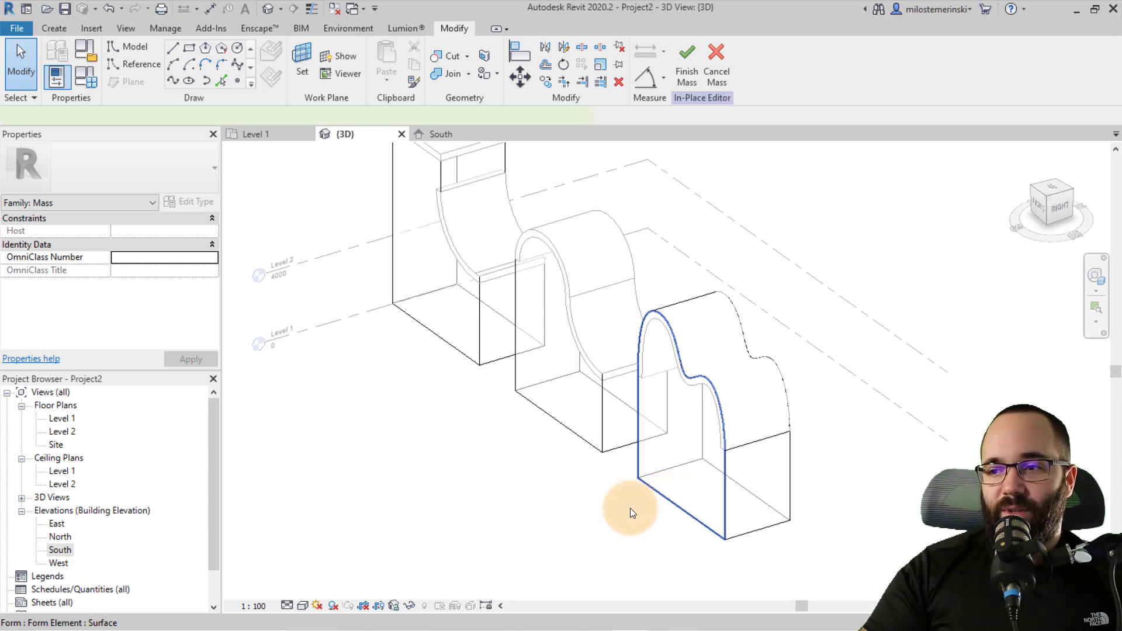
{"action": "key", "text": "Delete"}
{"action": "middle_click_drag", "start_coordinate": [718, 495], "coordinate": [776, 417], "text": "shift"}
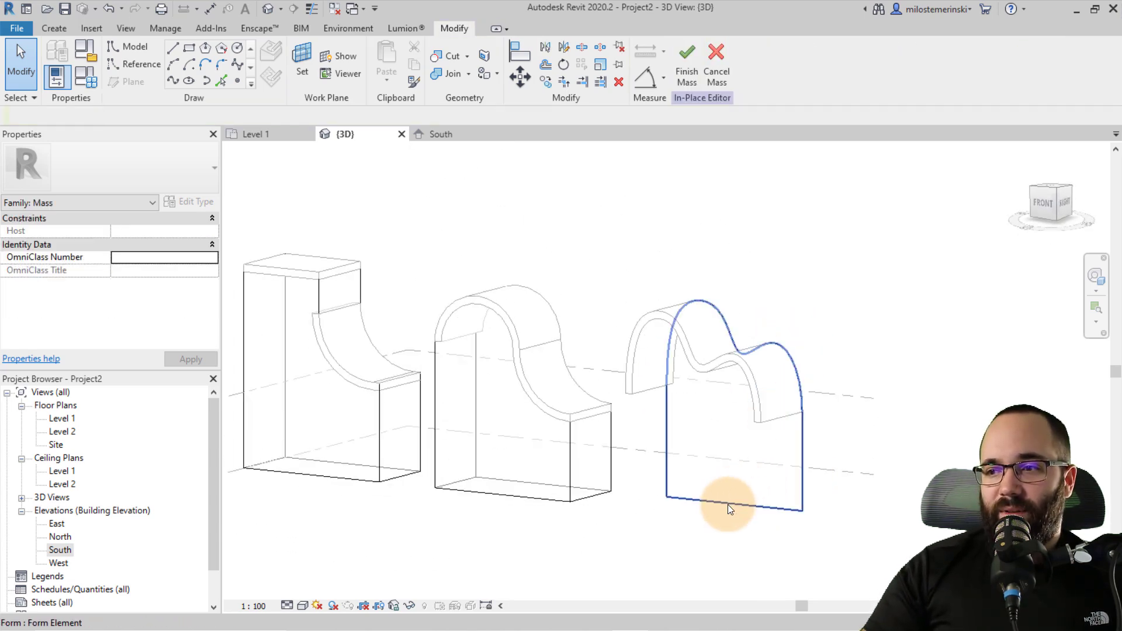
Edit the rear surface's profile, moving the spline control point above its first endpoint up and outward so the curve bulges past the vertical edge.
{"action": "left_click", "coordinate": [762, 488]}
{"action": "left_click", "coordinate": [736, 331]}
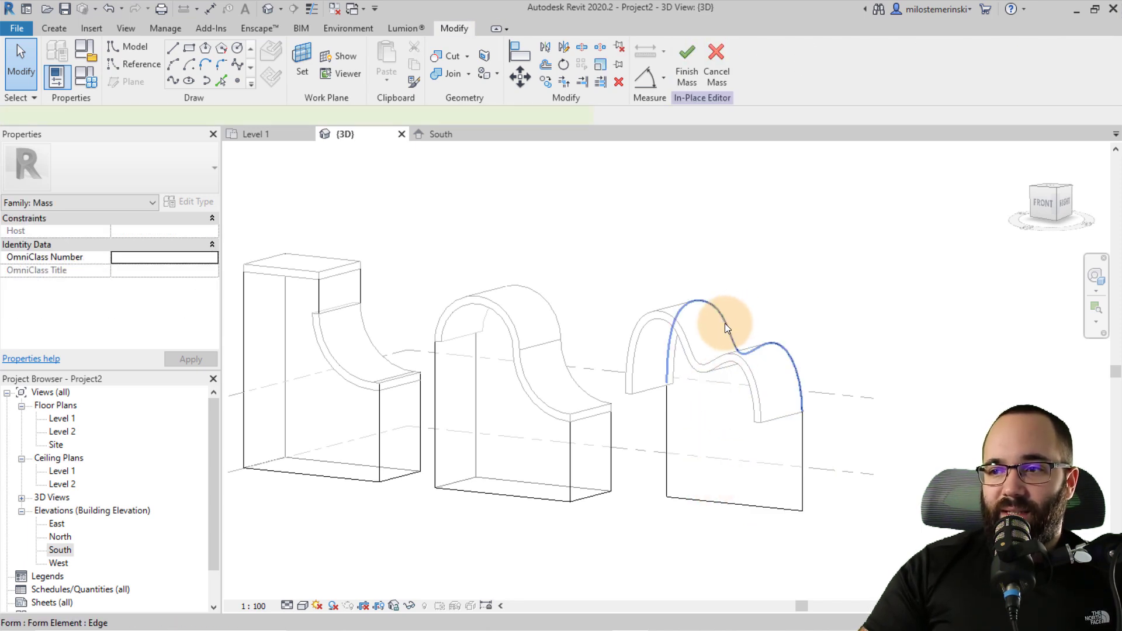
{"action": "double_click", "coordinate": [730, 327]}
{"action": "left_click", "coordinate": [730, 330]}
{"action": "scroll", "coordinate": [678, 321], "scroll_direction": "up", "scroll_amount": 2}
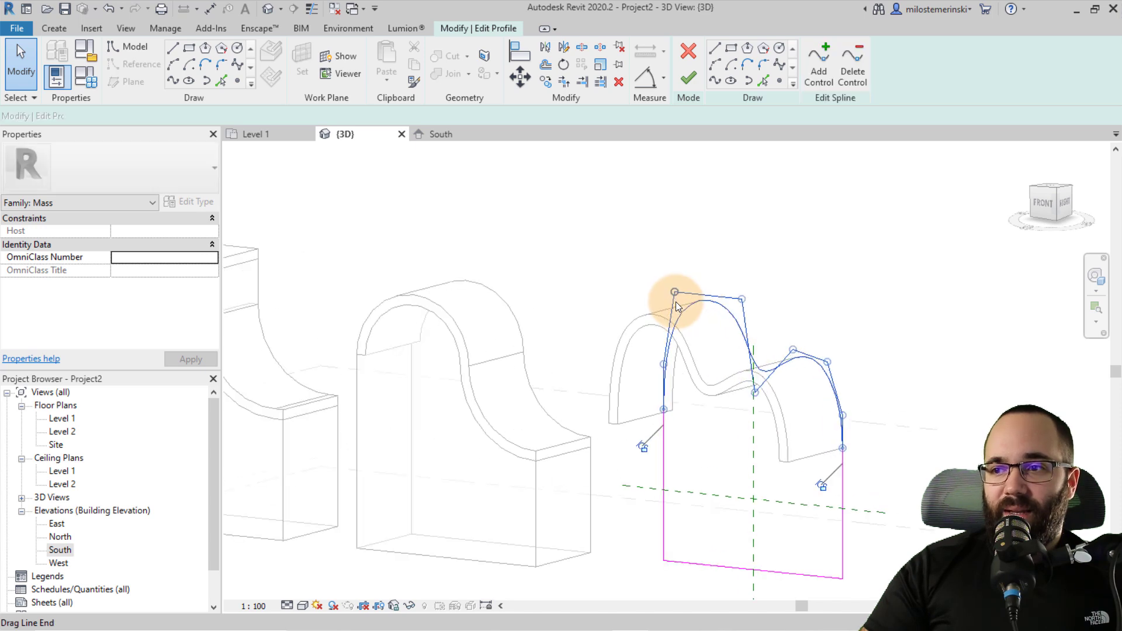
{"action": "left_click_drag", "start_coordinate": [659, 366], "coordinate": [653, 292]}
{"action": "scroll", "coordinate": [645, 385], "scroll_direction": "up", "scroll_amount": 2}
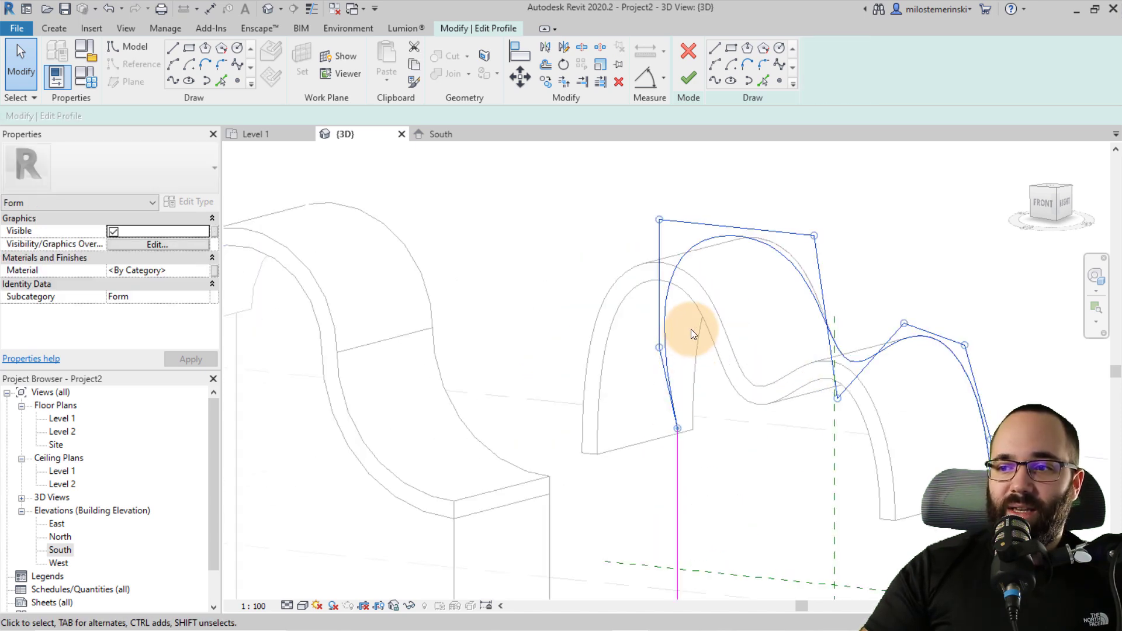
{"action": "left_click", "coordinate": [675, 289]}
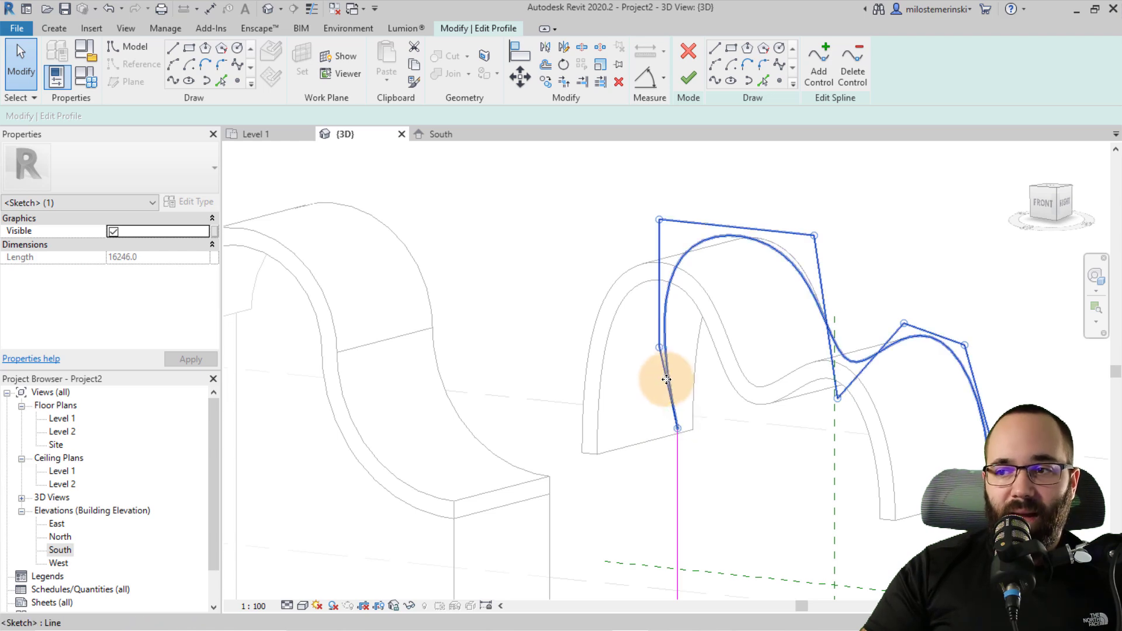
{"action": "scroll", "coordinate": [621, 243], "scroll_direction": "down", "scroll_amount": 3}
{"action": "mouse_move", "coordinate": [643, 361]}
{"action": "middle_mouse_down", "text": "shift"}
{"action": "mouse_move", "coordinate": [696, 351]}
{"action": "mouse_move", "coordinate": [668, 325]}
{"action": "mouse_move", "coordinate": [655, 361]}
{"action": "mouse_move", "coordinate": [612, 350]}
{"action": "middle_mouse_up", "text": "shift"}
{"action": "scroll", "coordinate": [609, 316], "scroll_direction": "up", "scroll_amount": 3}
{"action": "left_click", "coordinate": [687, 77]}
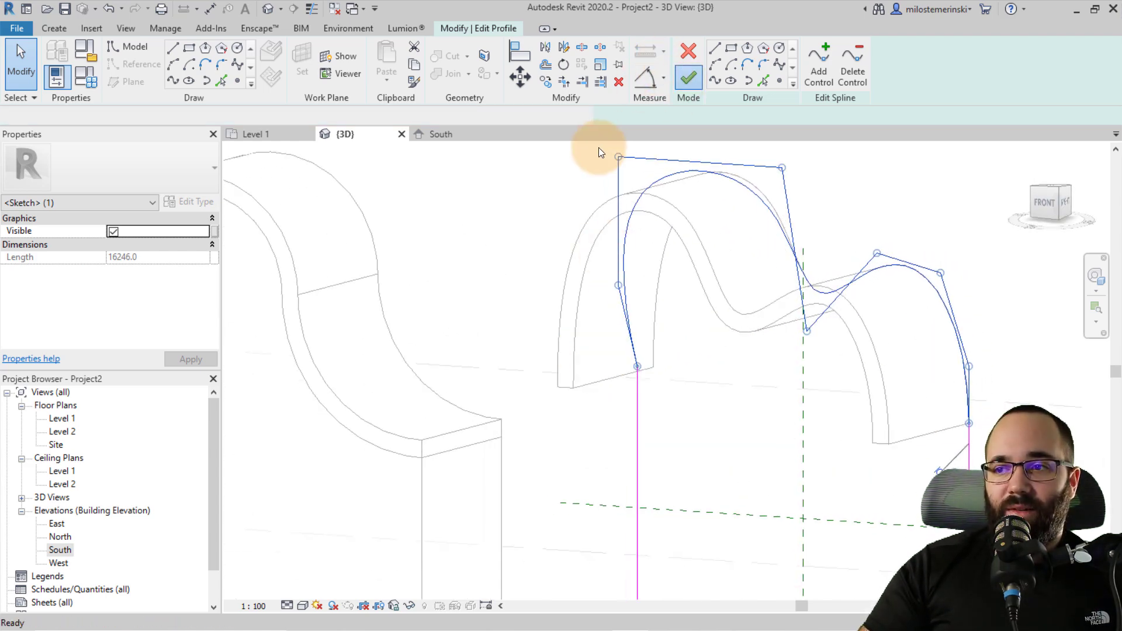
Create a solid form from the edited profile, pull its far face forward to a 4000 mm depth beneath the roof, and finish the mass.
{"action": "scroll", "coordinate": [565, 205], "scroll_direction": "down", "scroll_amount": 2}
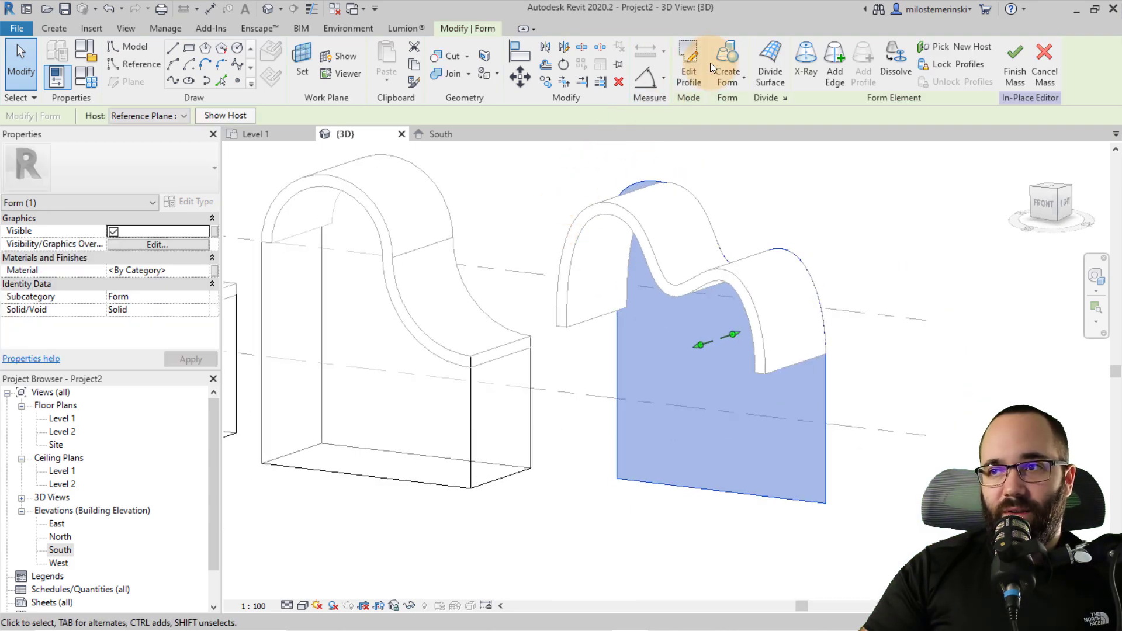
{"action": "left_click", "coordinate": [725, 64]}
{"action": "middle_click_drag", "start_coordinate": [681, 398], "coordinate": [803, 341], "text": "shift"}
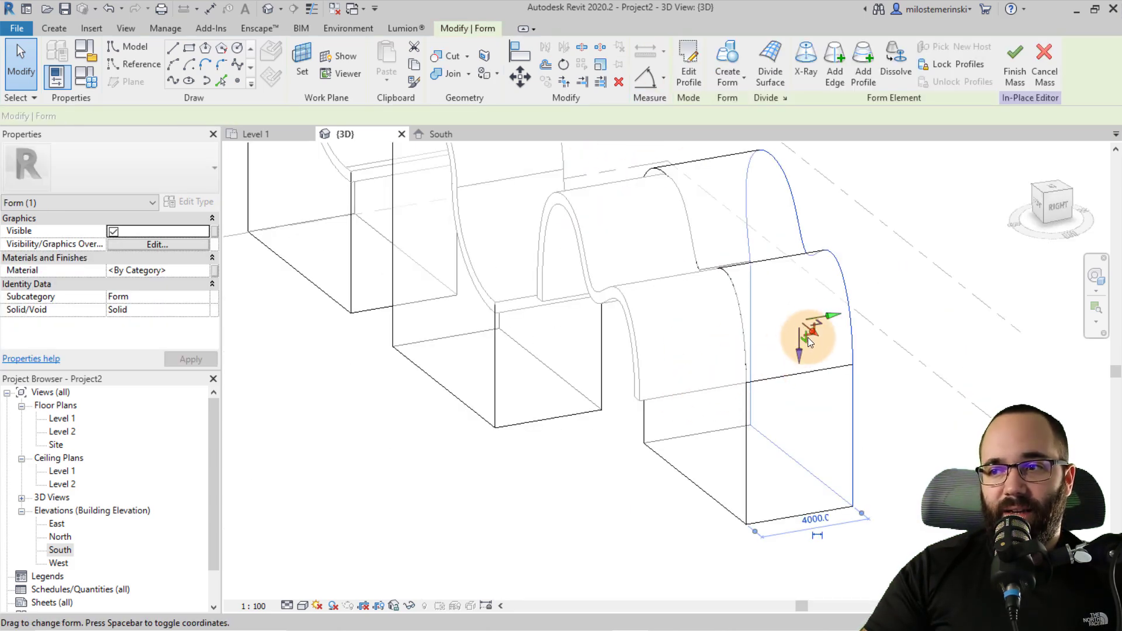
{"action": "left_click_drag", "start_coordinate": [830, 317], "coordinate": [616, 359]}
{"action": "scroll", "coordinate": [526, 370], "scroll_direction": "down", "scroll_amount": 3}
{"action": "middle_click_drag", "start_coordinate": [525, 370], "coordinate": [605, 324], "text": "shift"}
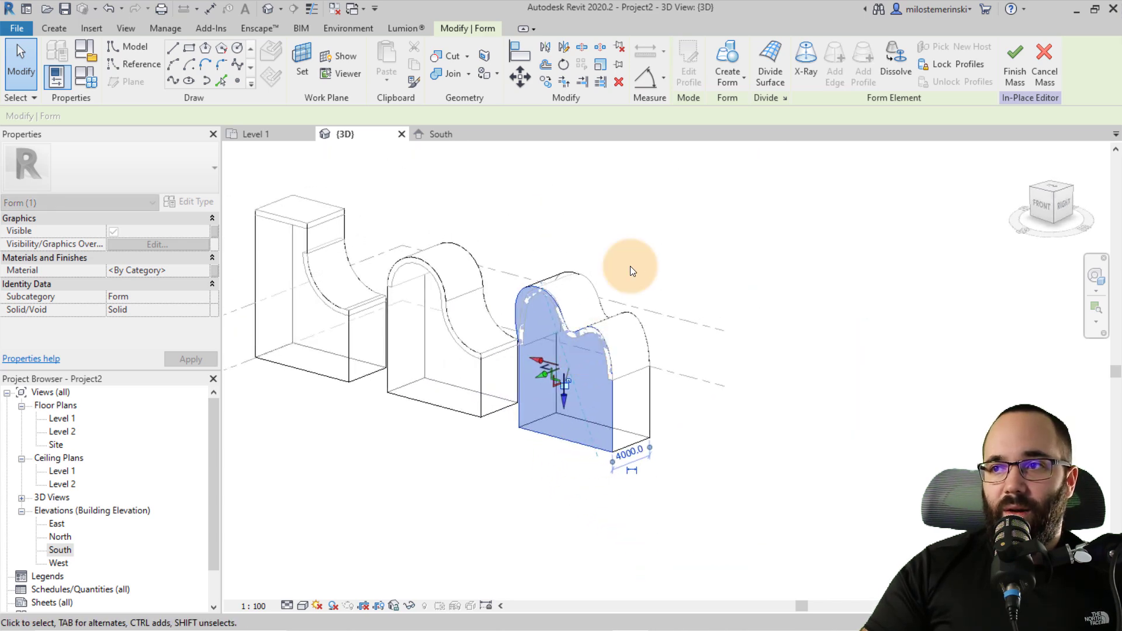
{"action": "left_click", "coordinate": [1009, 79]}
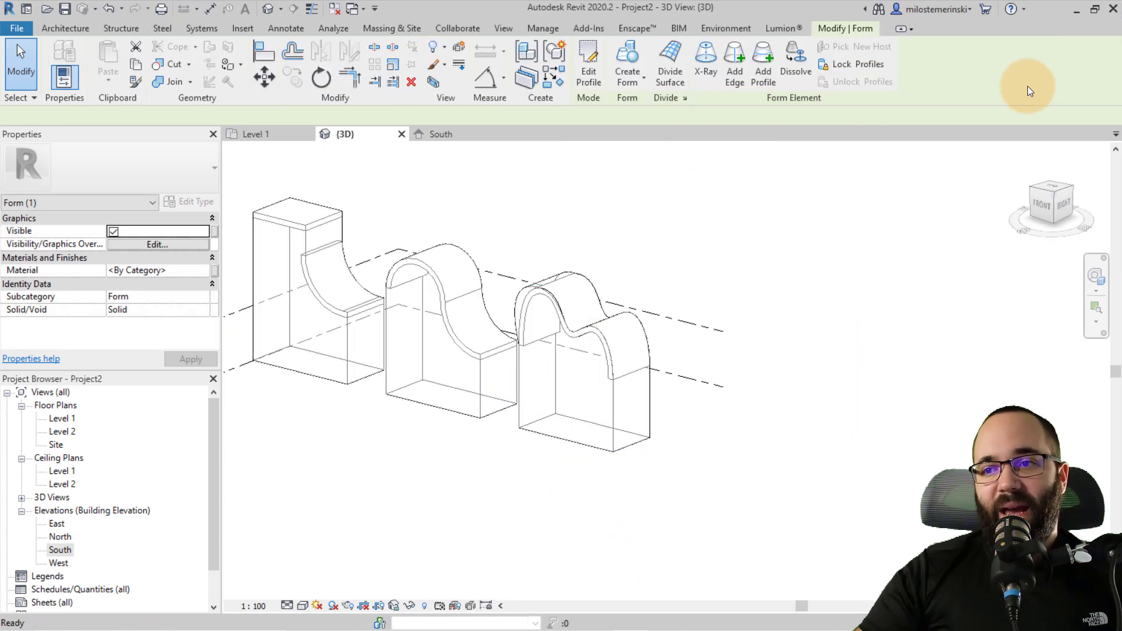
Try to update the existing roof to the modified faces of the mass.
{"action": "left_click", "coordinate": [534, 300]}
{"action": "scroll", "coordinate": [538, 309], "scroll_direction": "up", "scroll_amount": 3}
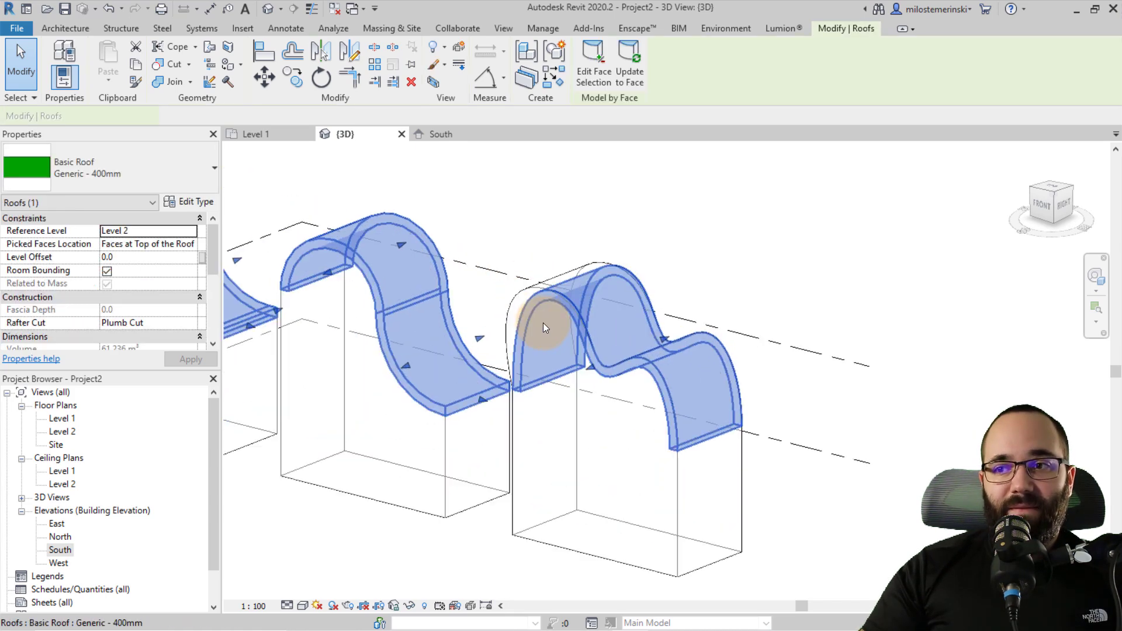
{"action": "left_click", "coordinate": [633, 78]}
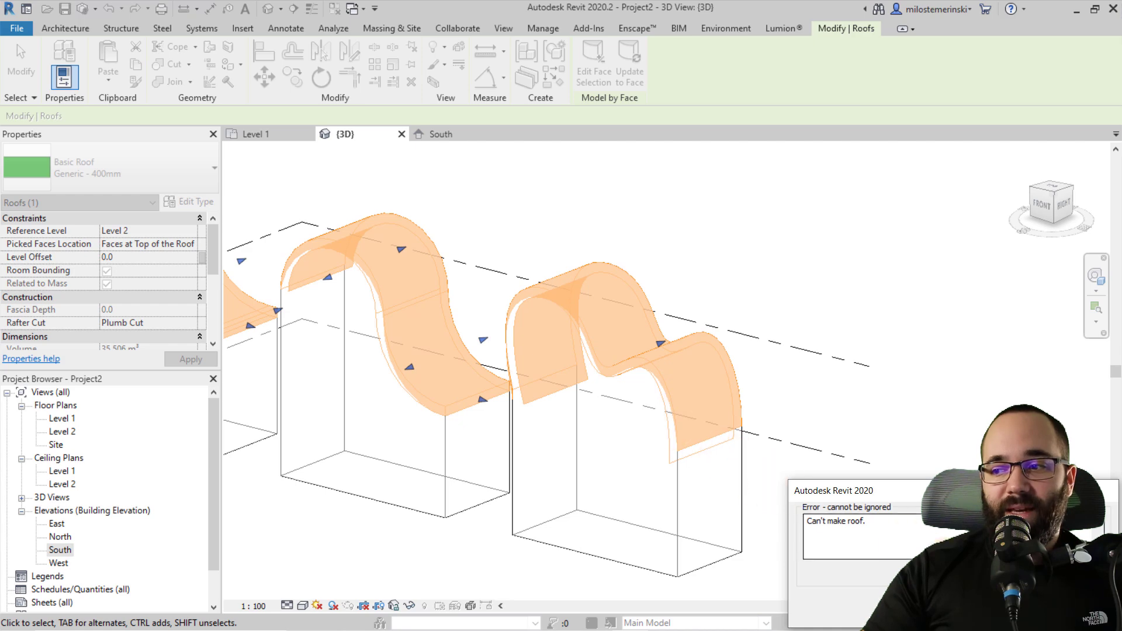
{"action": "left_click", "coordinate": [1080, 607]}
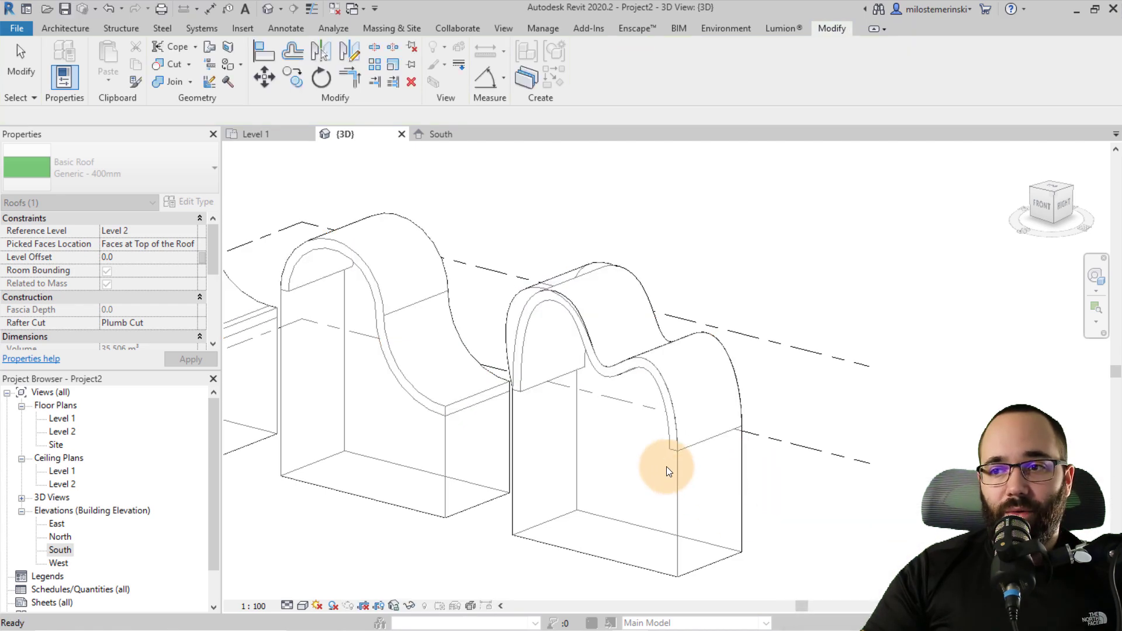
Delete the existing roof from the mass forms and start a new Basic Roof Generic - 400mm by face on Level 2.
{"action": "left_click", "coordinate": [535, 308]}
{"action": "middle_click_drag", "start_coordinate": [535, 308], "coordinate": [591, 289], "text": "shift"}
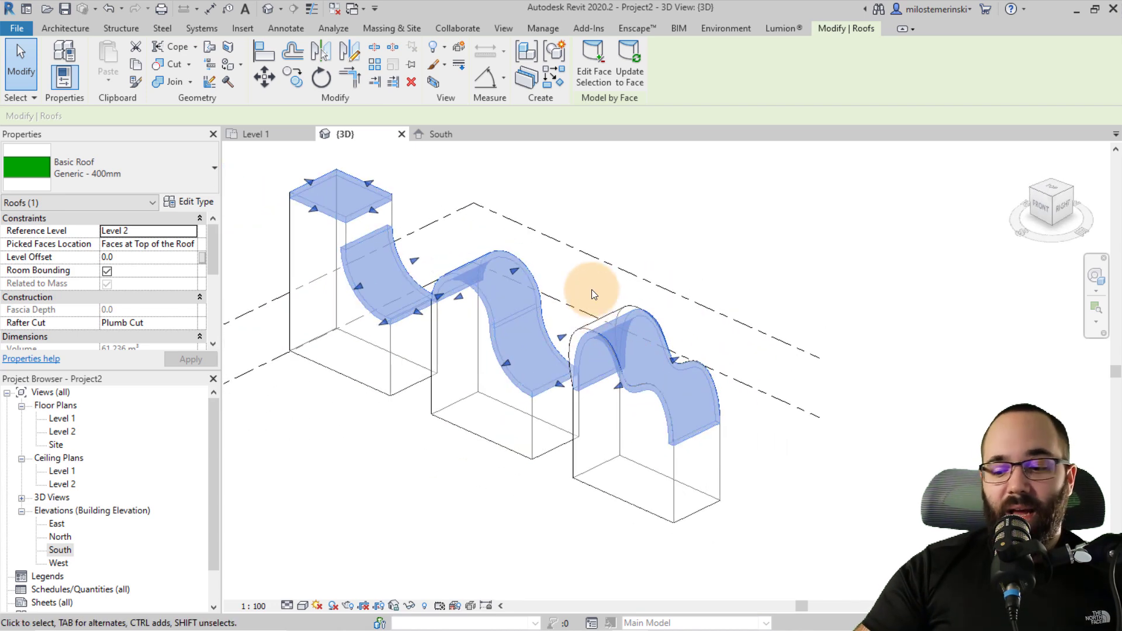
{"action": "key", "text": "Delete"}
{"action": "middle_click_drag", "start_coordinate": [583, 363], "coordinate": [602, 275], "text": "shift"}
{"action": "left_click", "coordinate": [369, 23]}
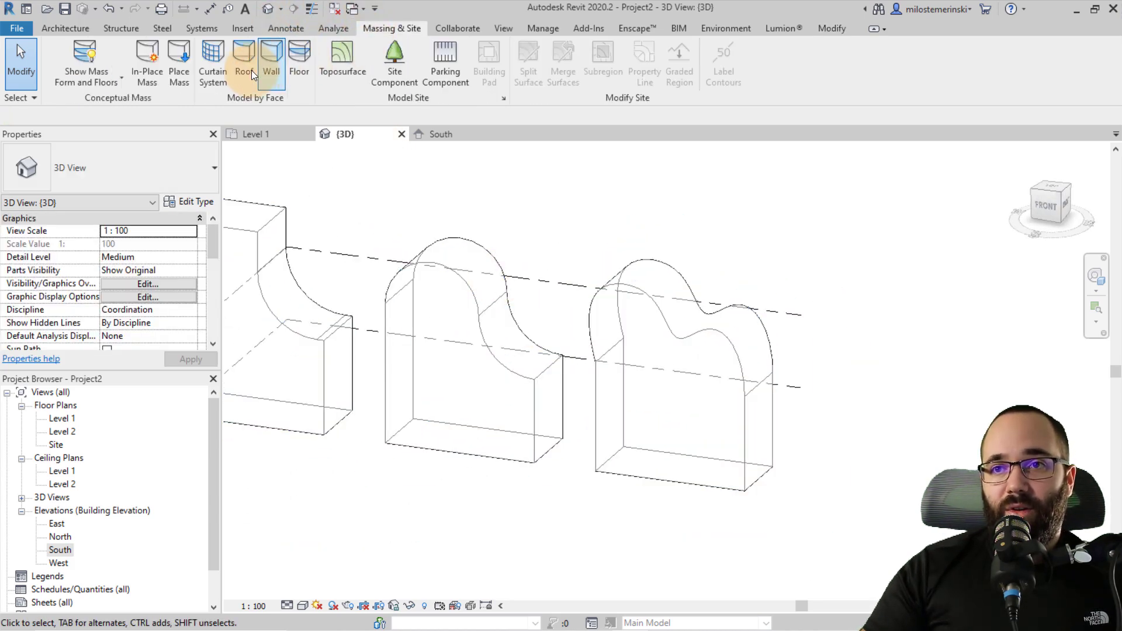
{"action": "left_click", "coordinate": [628, 269]}
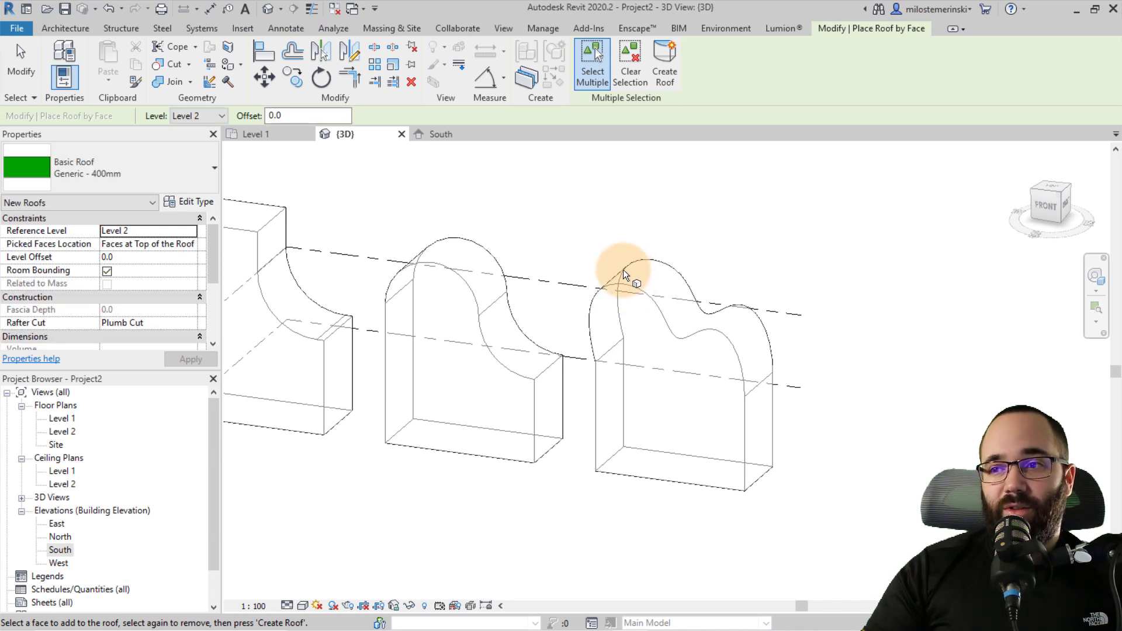
{"action": "left_click", "coordinate": [543, 346]}
{"action": "left_click", "coordinate": [506, 285]}
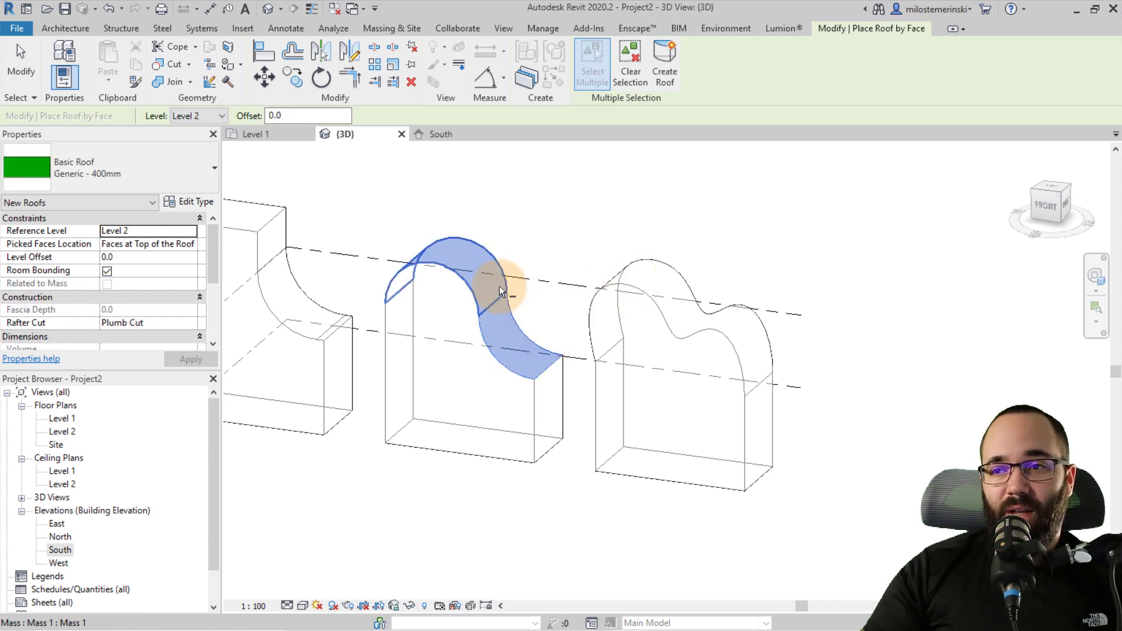
{"action": "left_click", "coordinate": [322, 304]}
{"action": "left_click", "coordinate": [271, 221]}
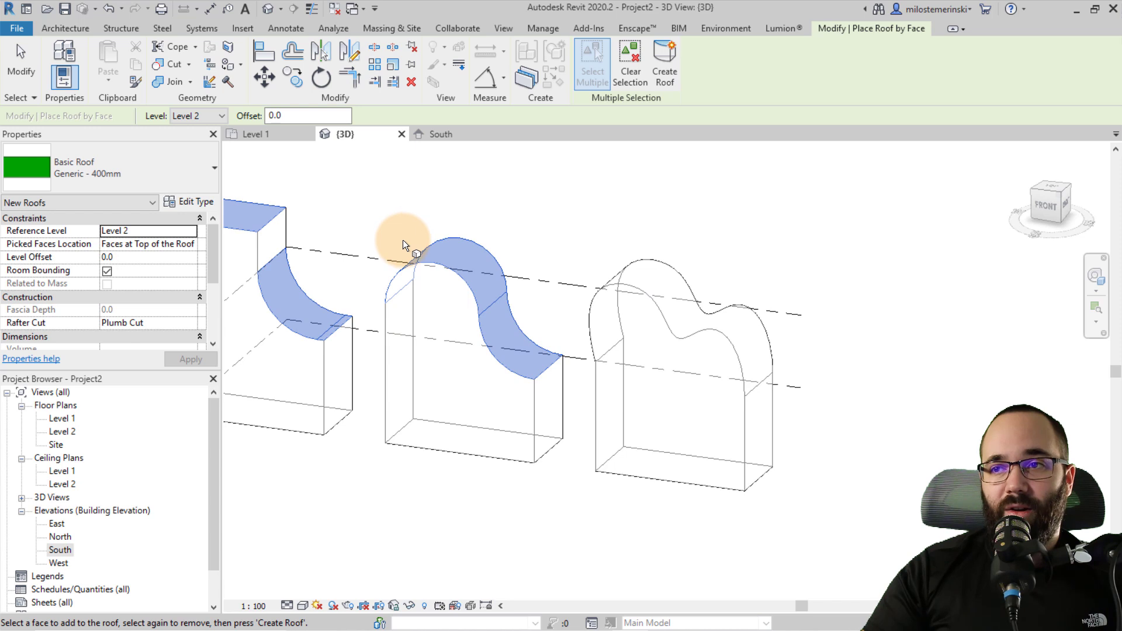
{"action": "key", "text": "Escape"}
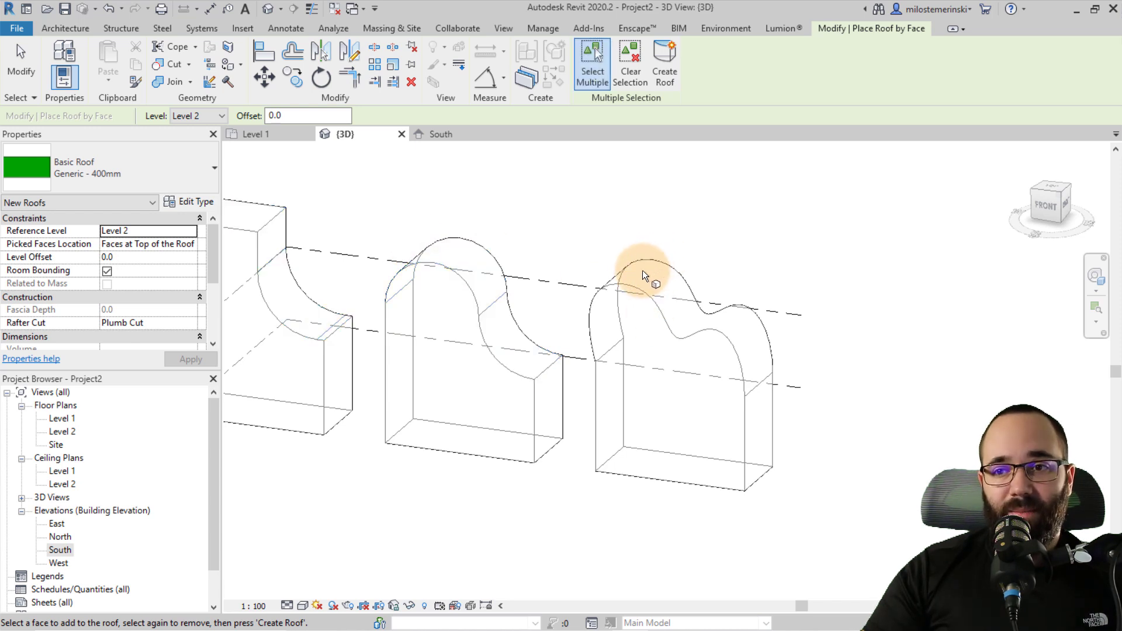
Create the roof by face from both curved faces of the middle mass form and the curved and flat top faces of the tallest form.
{"action": "left_click", "coordinate": [546, 347]}
{"action": "left_click", "coordinate": [505, 283]}
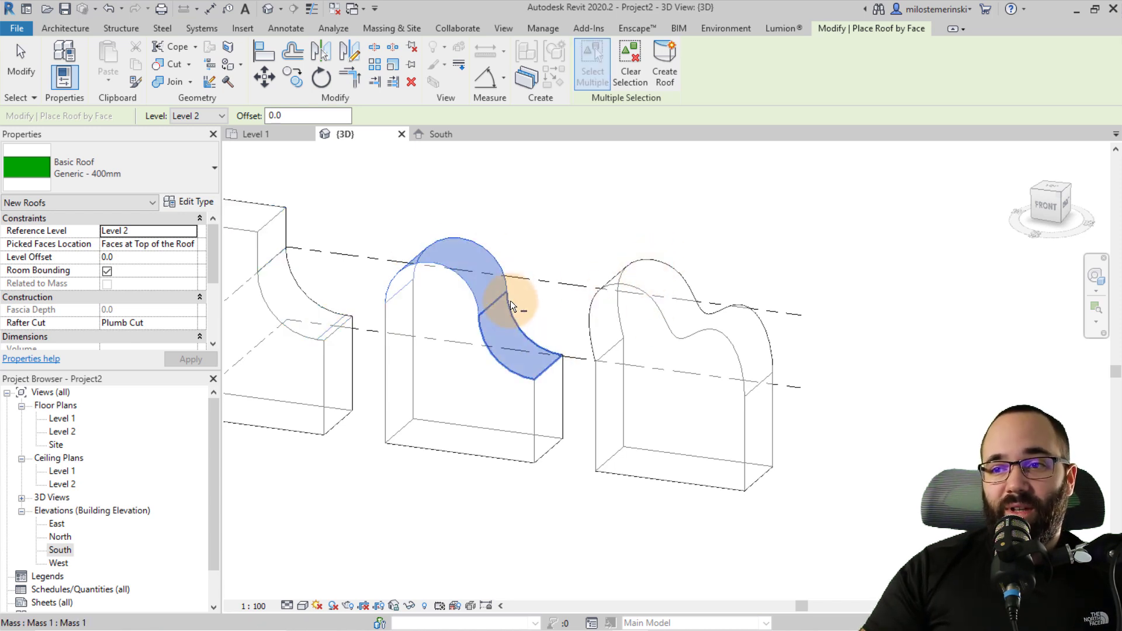
{"action": "left_click", "coordinate": [333, 307]}
{"action": "left_click", "coordinate": [280, 213]}
{"action": "middle_click_drag", "start_coordinate": [282, 212], "coordinate": [643, 153], "text": "shift"}
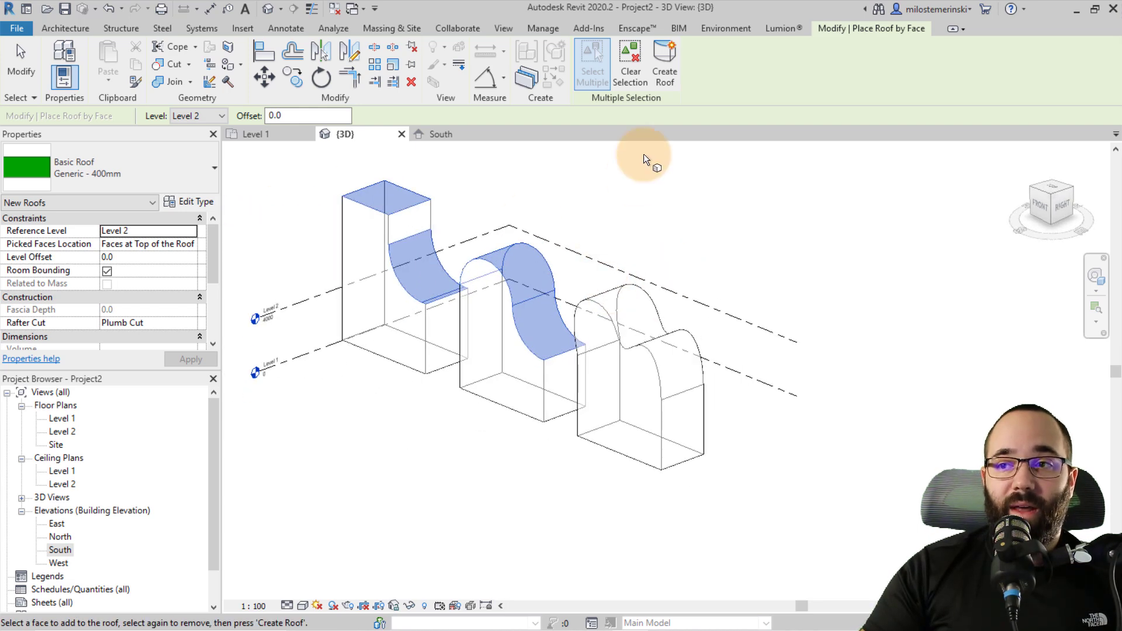
{"action": "left_click", "coordinate": [666, 68]}
{"action": "mouse_move", "coordinate": [570, 335]}
{"action": "middle_mouse_down"}
{"action": "mouse_move", "coordinate": [524, 377]}
{"action": "mouse_move", "coordinate": [559, 341]}
{"action": "middle_mouse_up"}
{"action": "scroll", "coordinate": [524, 377], "scroll_direction": "up", "scroll_amount": 2}
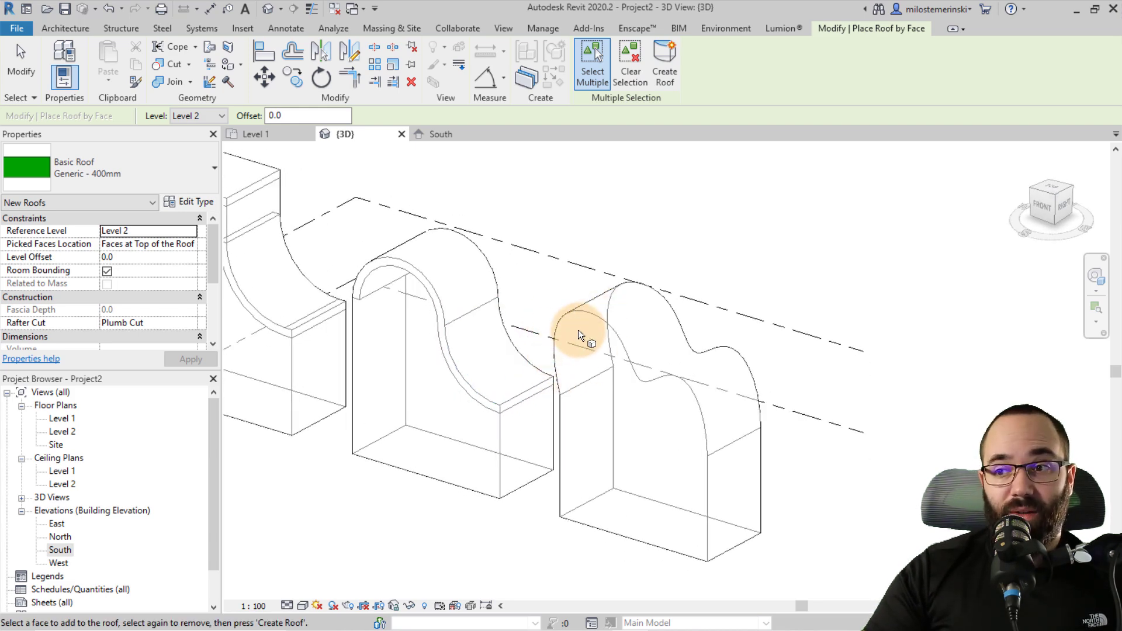
{"action": "key", "text": "Escape"}
Place Generic - 300mm walls by face on the tallest form's flat front face and on the third form's wavy top face.
{"action": "middle_click_drag", "start_coordinate": [583, 275], "coordinate": [506, 296], "text": "shift"}
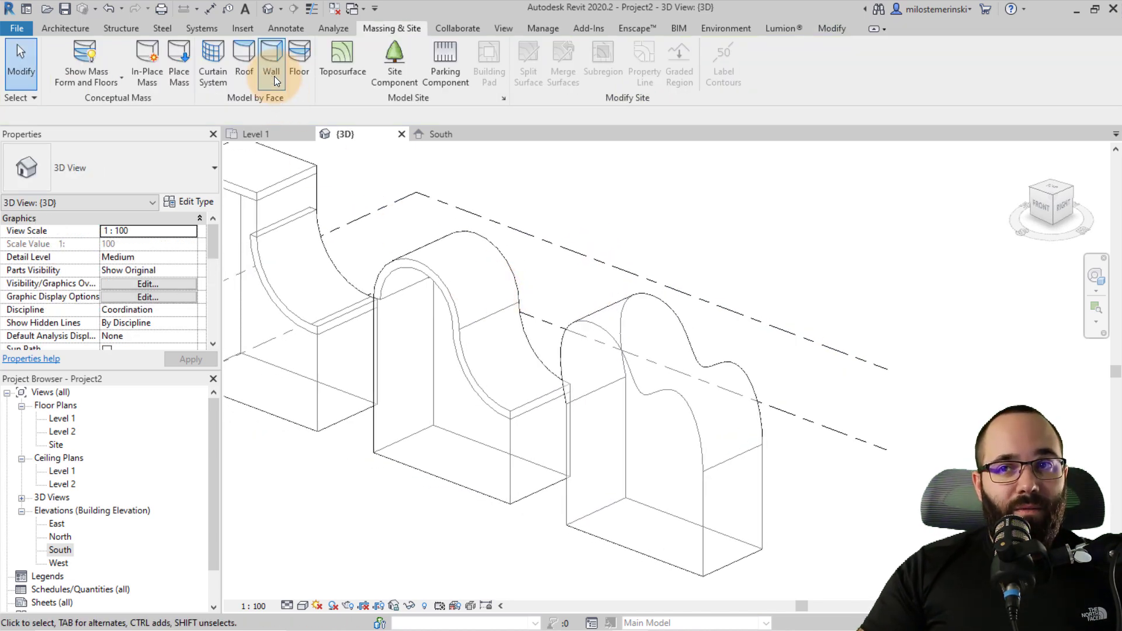
{"action": "left_click", "coordinate": [273, 75]}
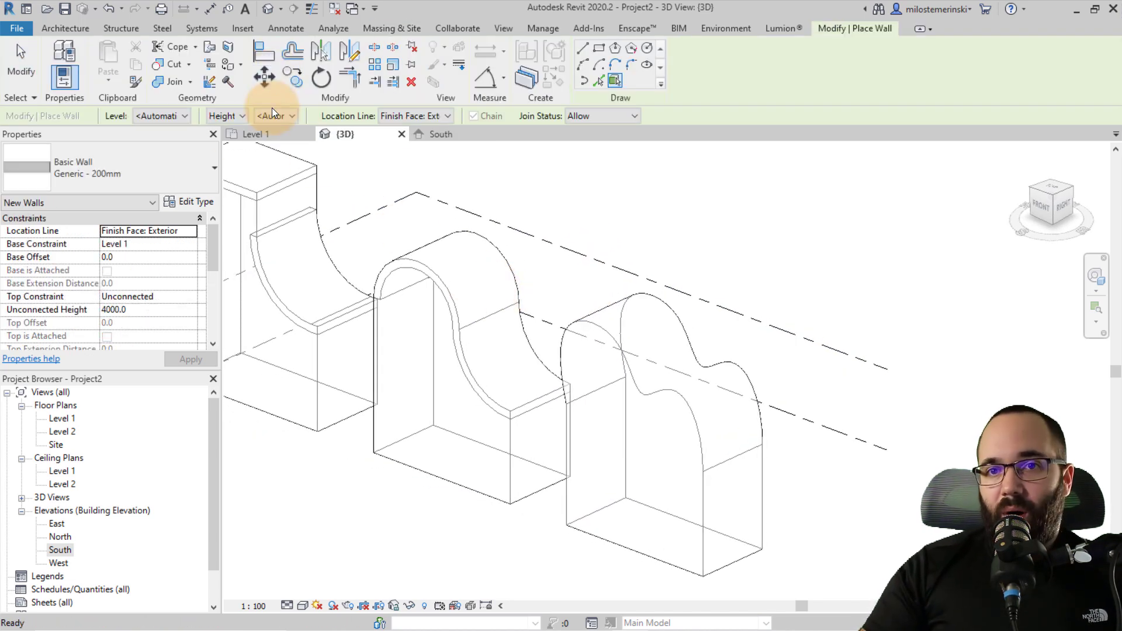
{"action": "left_click", "coordinate": [128, 170]}
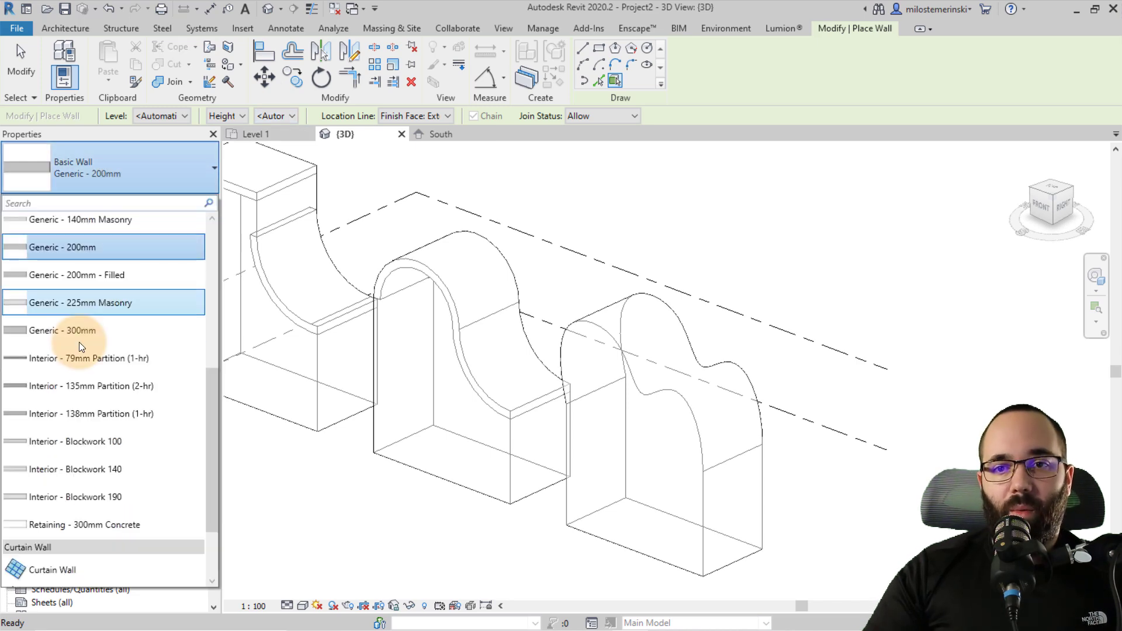
{"action": "left_click", "coordinate": [68, 328]}
{"action": "middle_click_drag", "start_coordinate": [388, 208], "coordinate": [420, 222]}
{"action": "scroll", "coordinate": [444, 205], "scroll_direction": "down", "scroll_amount": 1}
{"action": "left_click", "coordinate": [387, 377]}
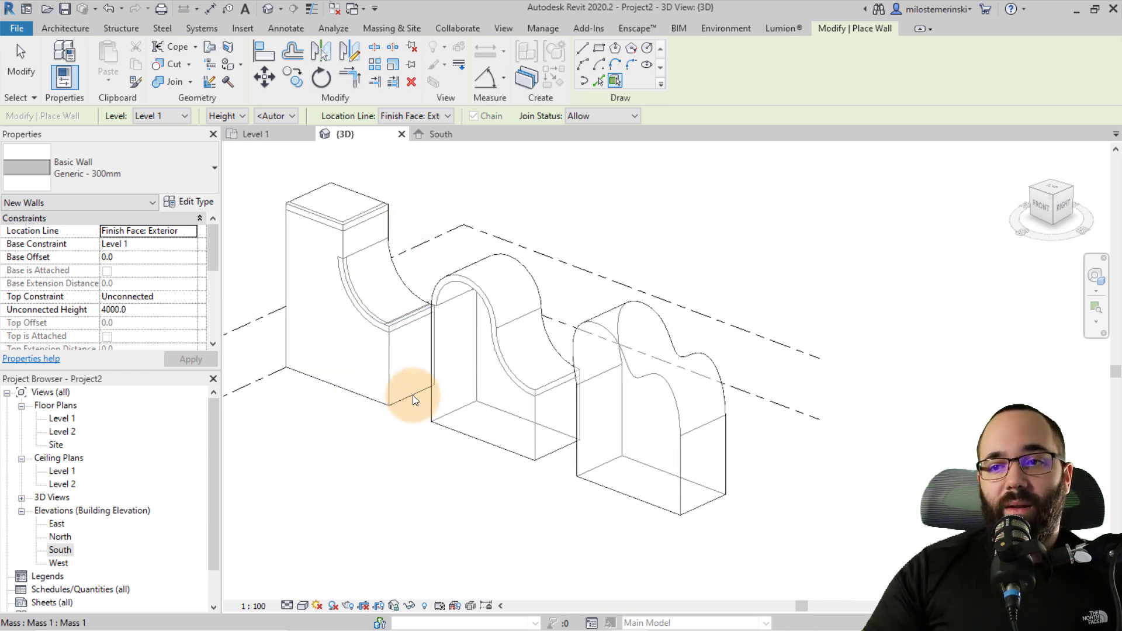
{"action": "left_click", "coordinate": [665, 329]}
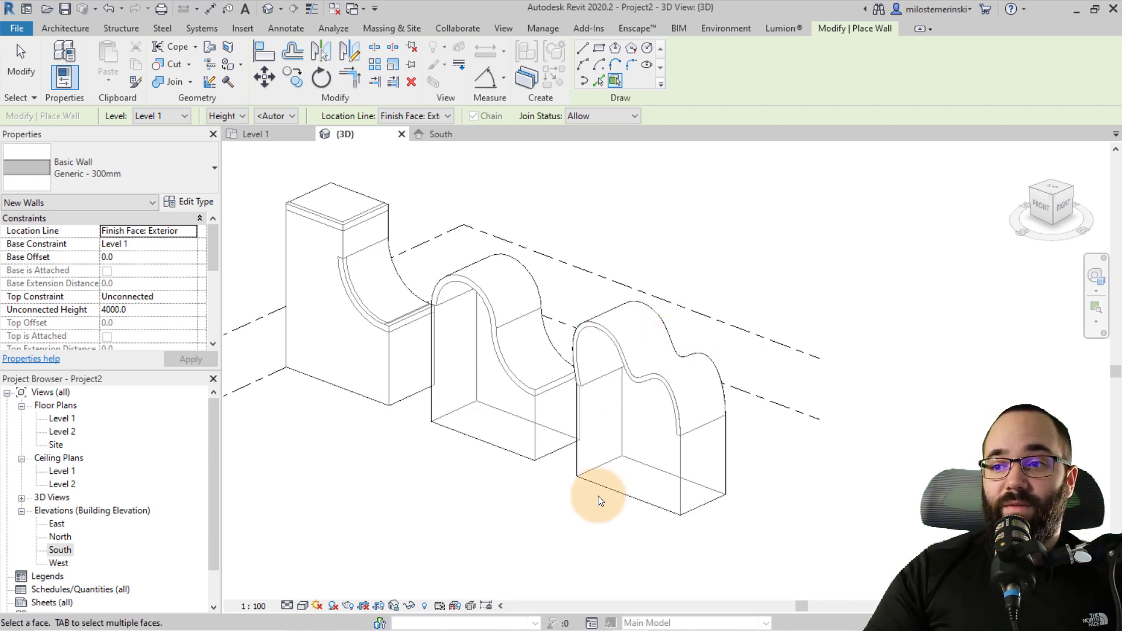
Examine the selectable face chains of the mass forms and the wavy wall on the third form from behind and up close.
{"action": "key", "text": "Tab"}
{"action": "key", "text": "Tab"}
{"action": "key", "text": "Tab"}
{"action": "key", "text": "Tab"}
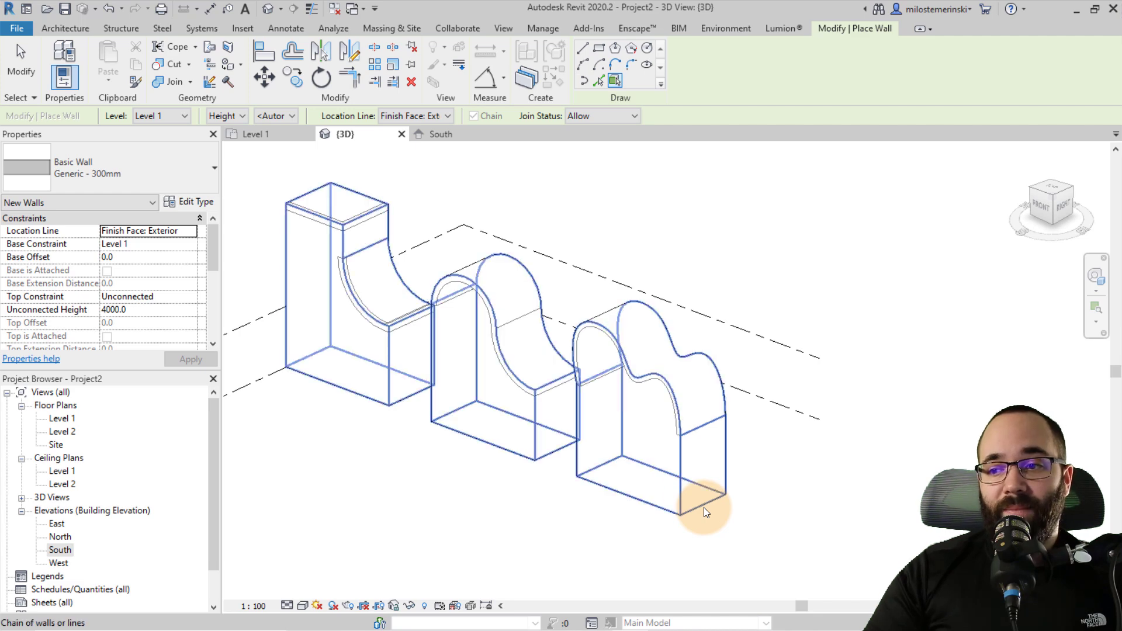
{"action": "middle_click_drag", "start_coordinate": [622, 492], "coordinate": [625, 419], "text": "shift"}
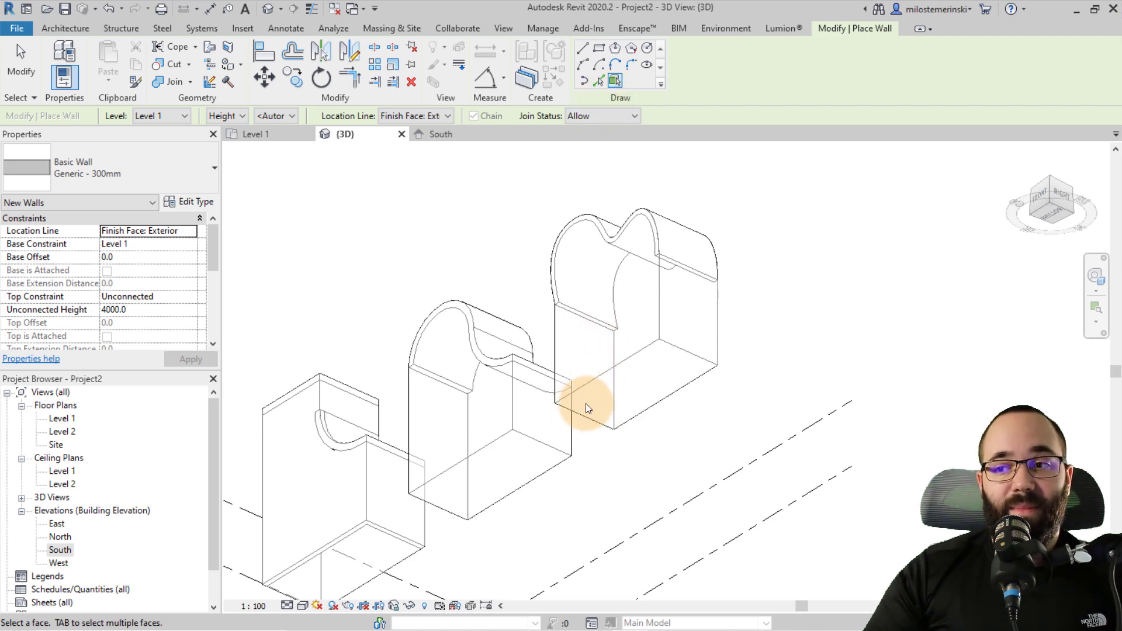
{"action": "middle_click_drag", "start_coordinate": [695, 360], "coordinate": [659, 356], "text": "shift"}
{"action": "scroll", "coordinate": [643, 387], "scroll_direction": "up", "scroll_amount": 2}
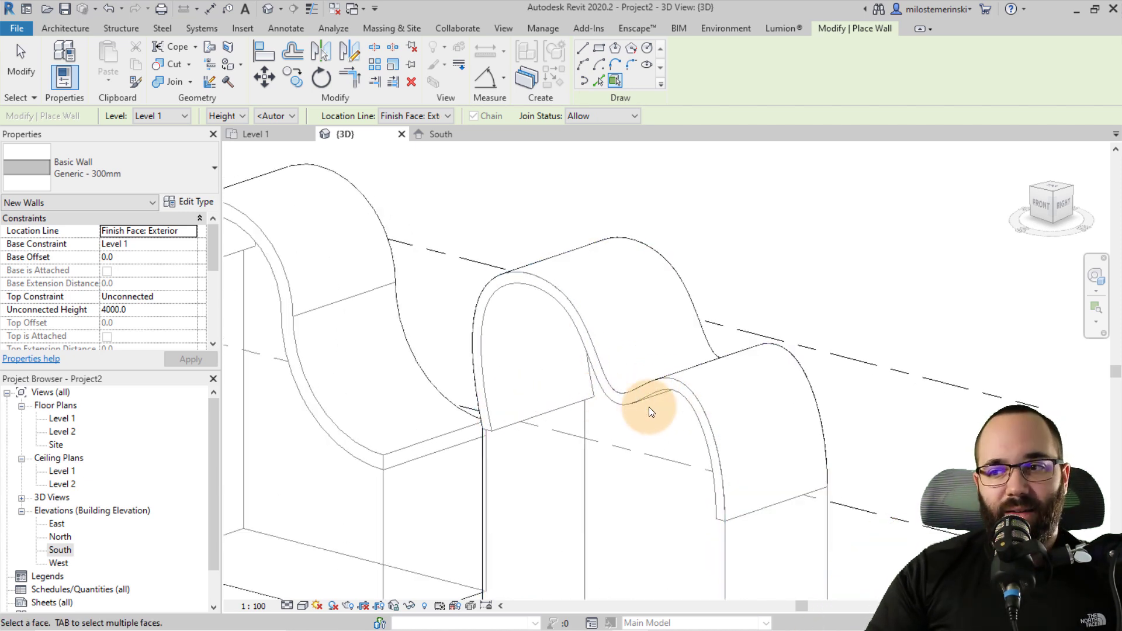
{"action": "scroll", "coordinate": [525, 362], "scroll_direction": "down", "scroll_amount": 2}
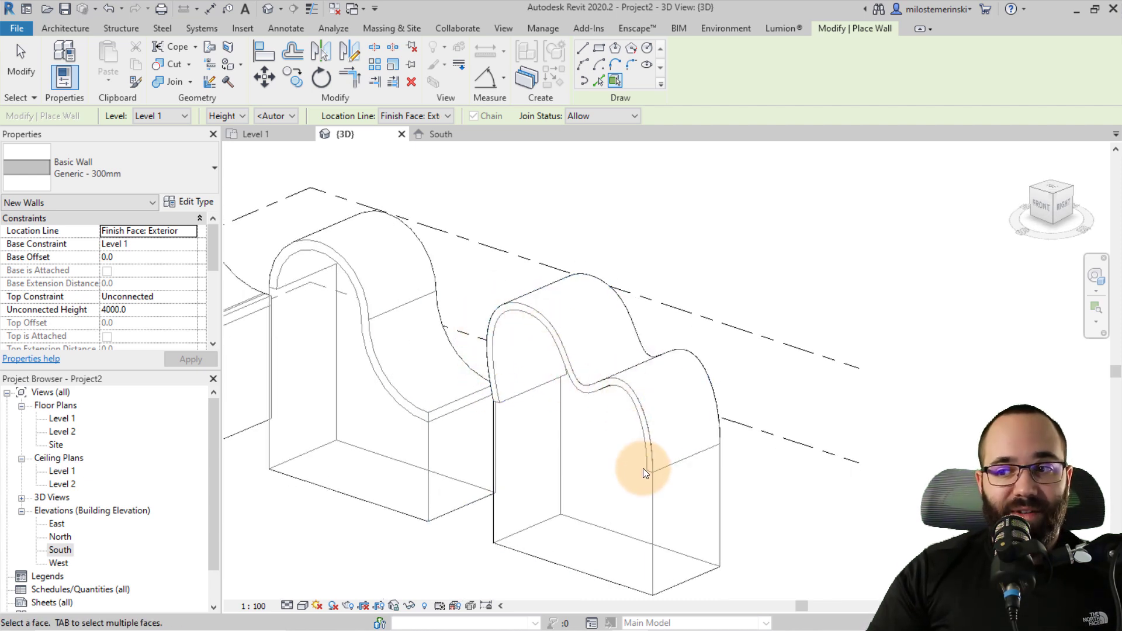
Place Generic - 300mm walls on the vertical end faces below the curves of the middle and third mass forms, and finish placing walls.
{"action": "middle_click_drag", "start_coordinate": [577, 384], "coordinate": [507, 334], "text": "shift"}
{"action": "scroll", "coordinate": [506, 409], "scroll_direction": "down", "scroll_amount": 2}
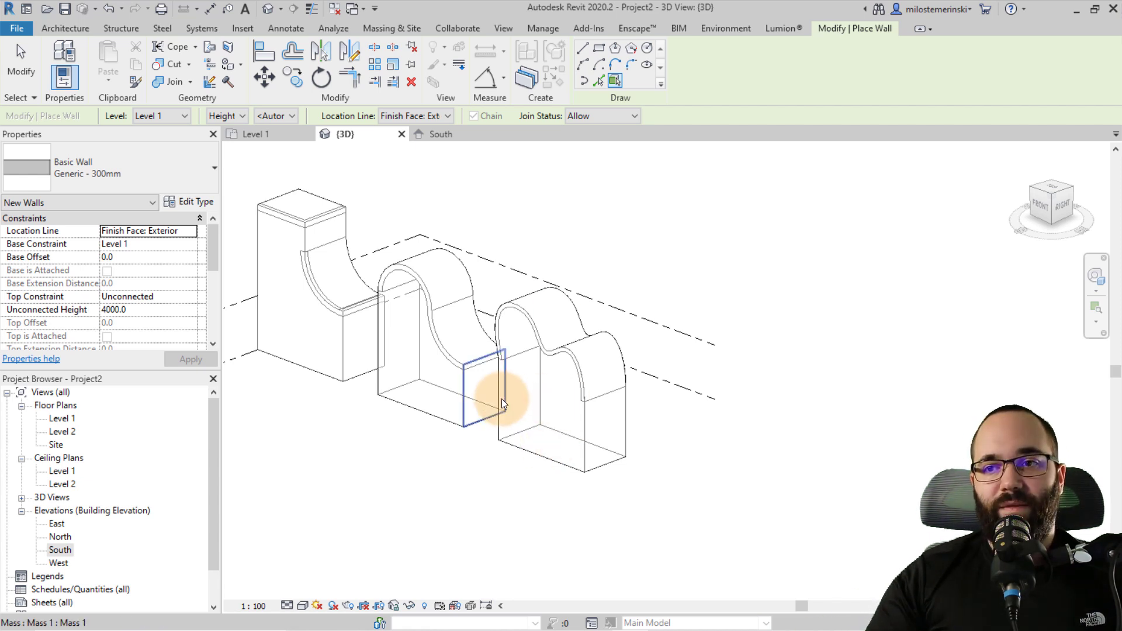
{"action": "left_click", "coordinate": [479, 423]}
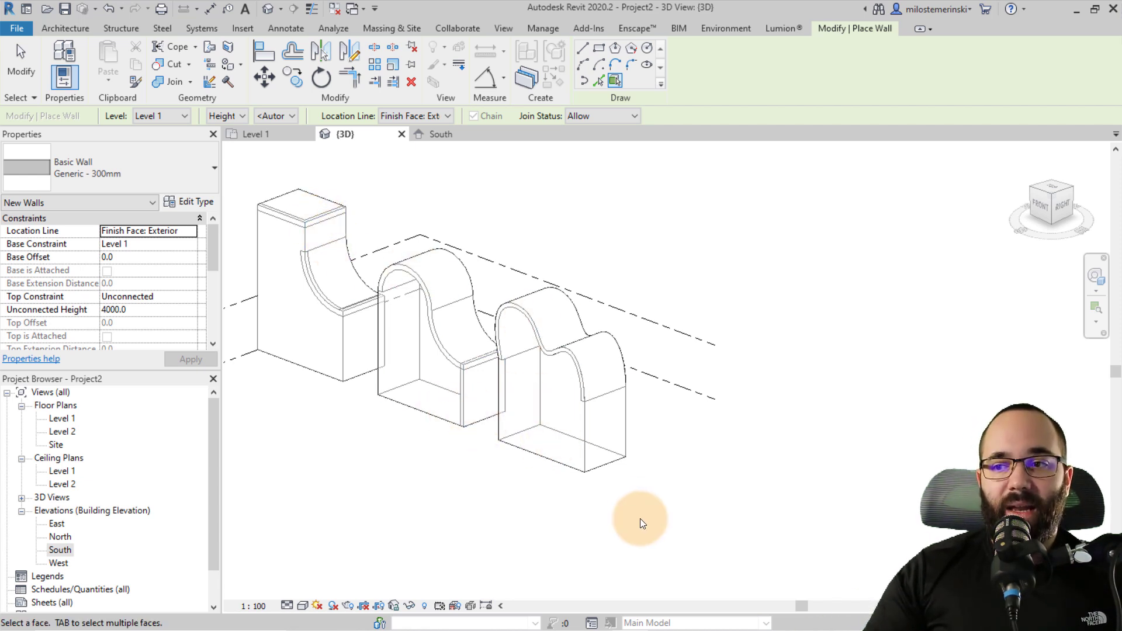
{"action": "key", "text": "Escape"}
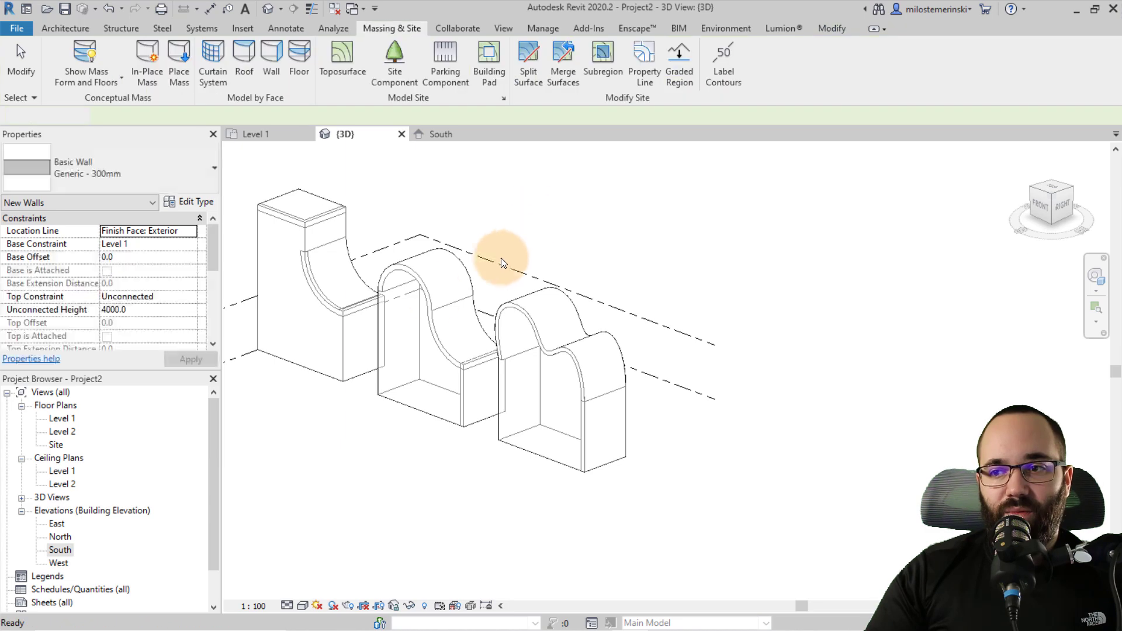
Set the 3D view's visual style to Realistic.
{"action": "left_click", "coordinate": [303, 605]}
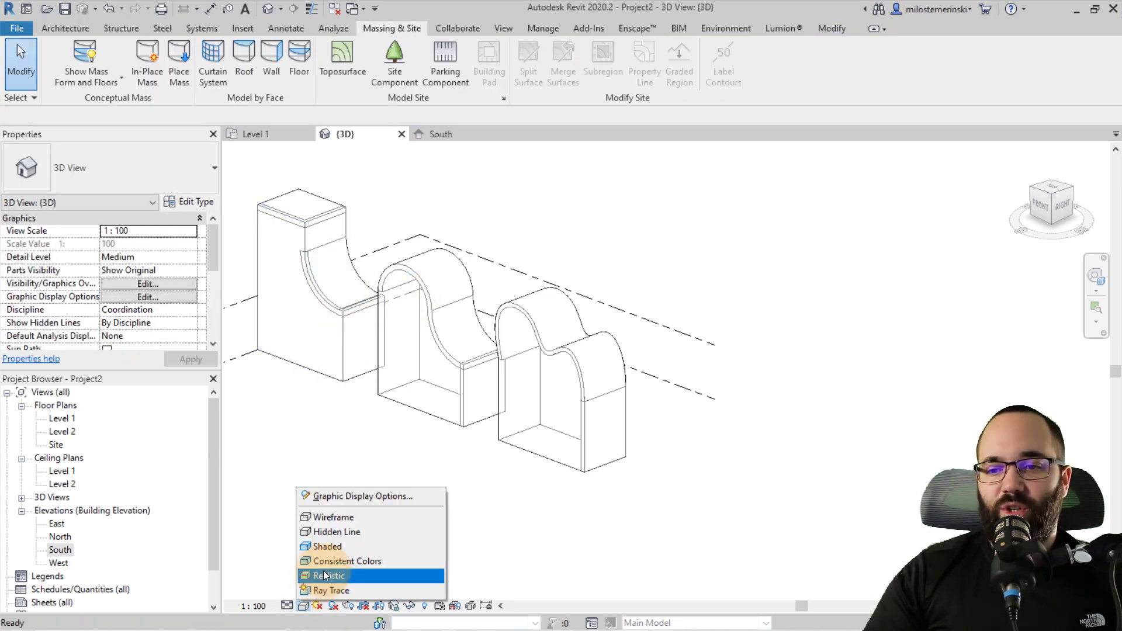
{"action": "left_click", "coordinate": [330, 573]}
{"action": "mouse_move", "coordinate": [444, 505]}
{"action": "middle_mouse_down", "text": "shift"}
{"action": "mouse_move", "coordinate": [552, 465]}
{"action": "mouse_move", "coordinate": [633, 458]}
{"action": "mouse_move", "coordinate": [503, 465]}
{"action": "mouse_move", "coordinate": [465, 496]}
{"action": "middle_mouse_up", "text": "shift"}
{"action": "scroll", "coordinate": [602, 446], "scroll_direction": "up", "scroll_amount": 2}
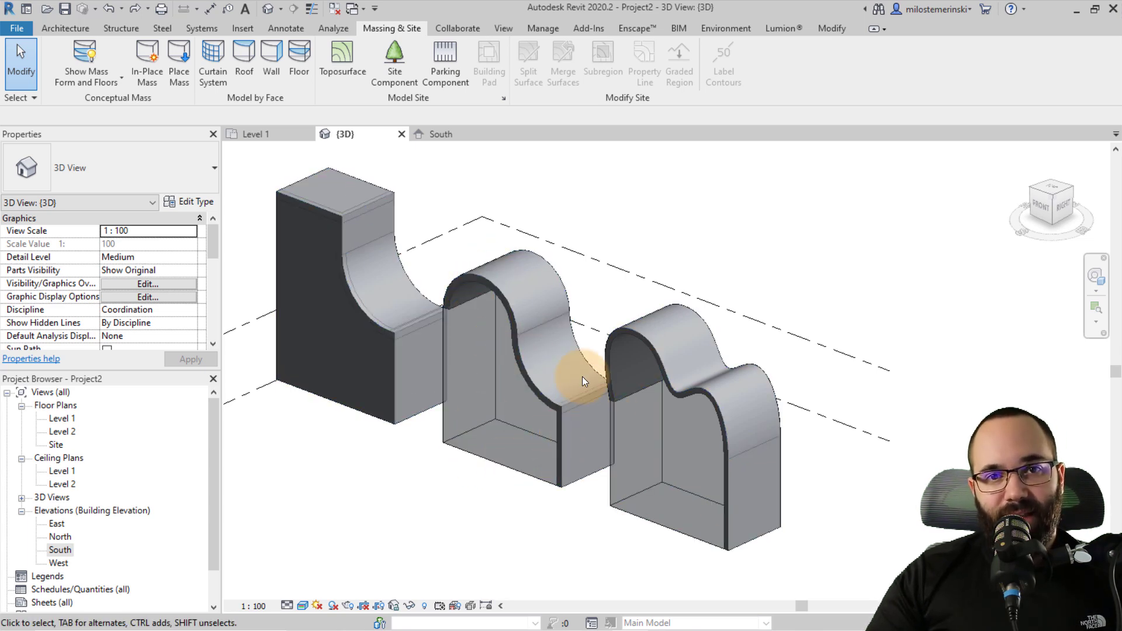
Compare the location line options of the third form's wavy wall with the properties of the neighbouring curved roof.
{"action": "left_click", "coordinate": [633, 344]}
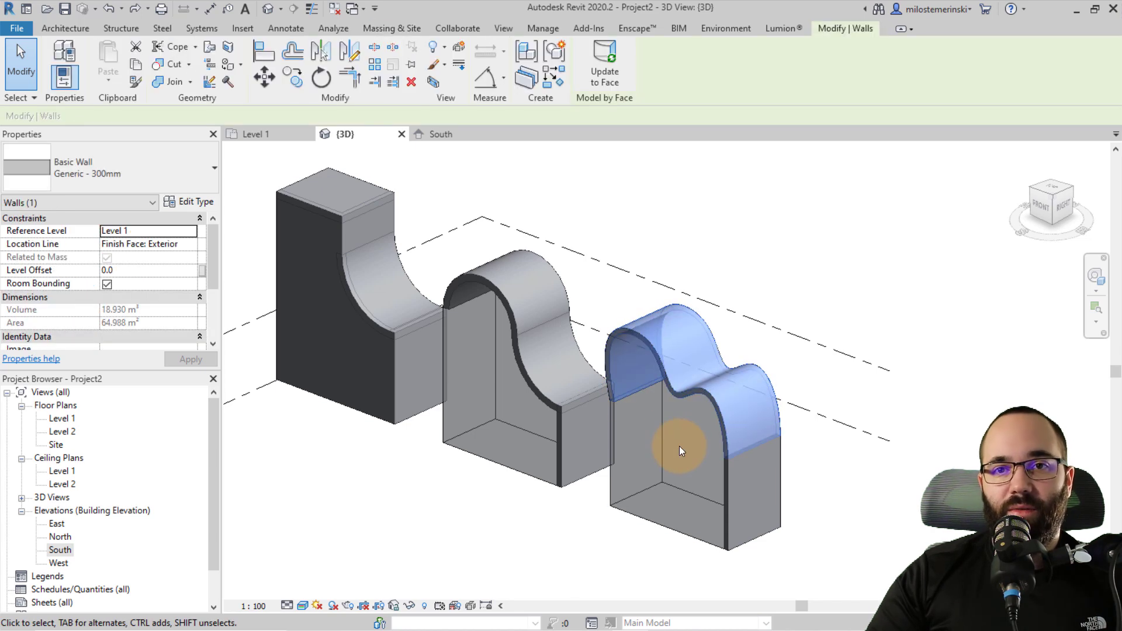
{"action": "scroll", "coordinate": [689, 386], "scroll_direction": "up", "scroll_amount": 5}
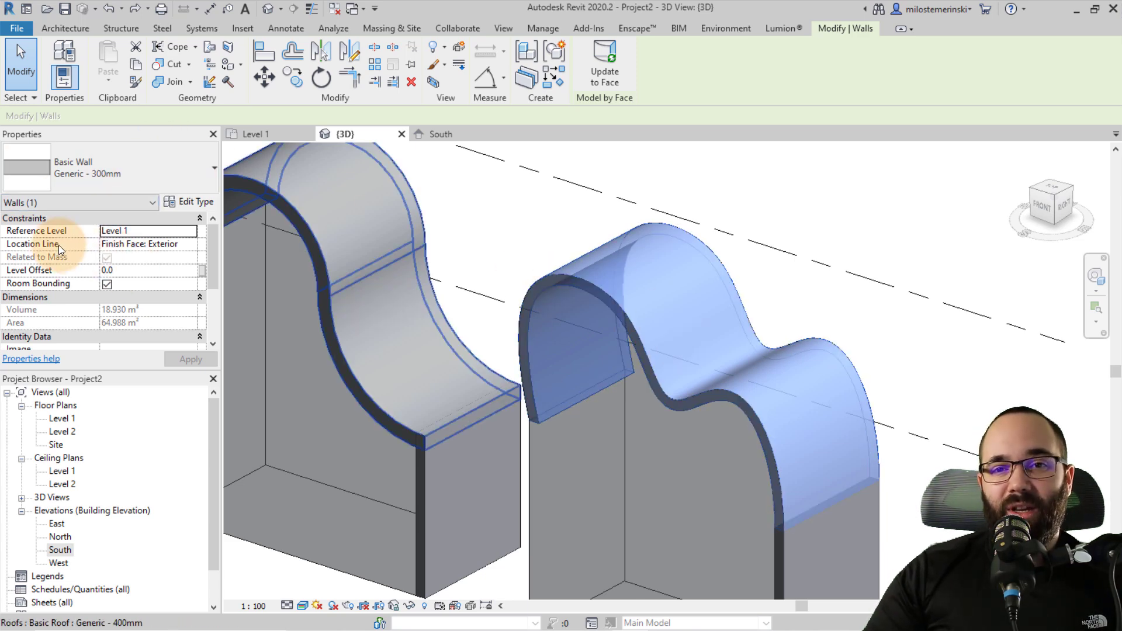
{"action": "left_click", "coordinate": [191, 247]}
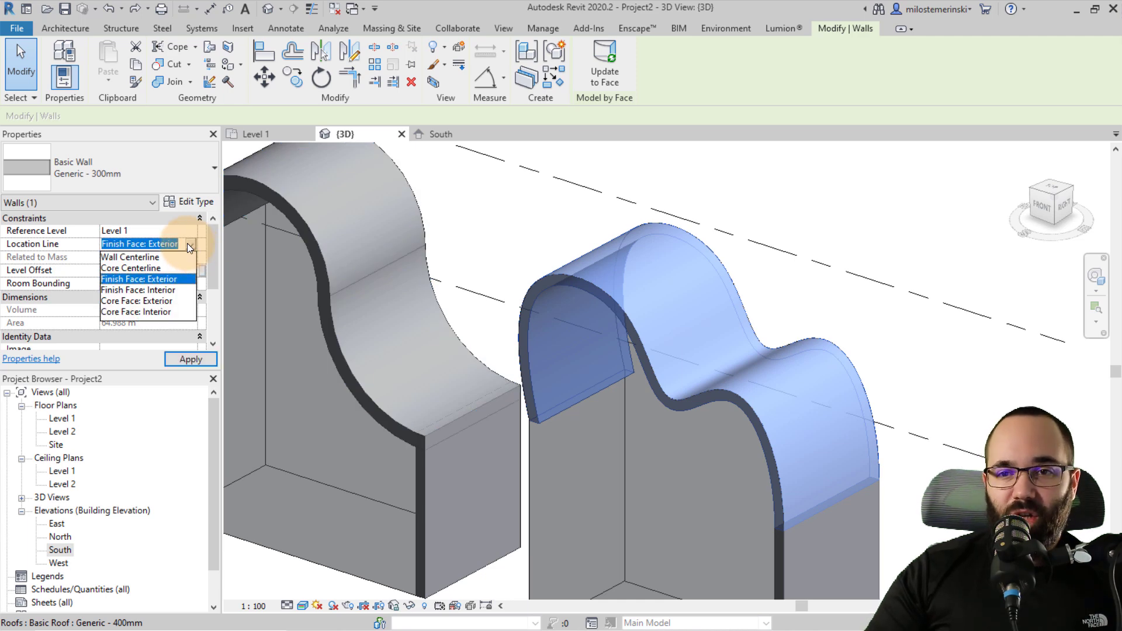
{"action": "left_click", "coordinate": [302, 243]}
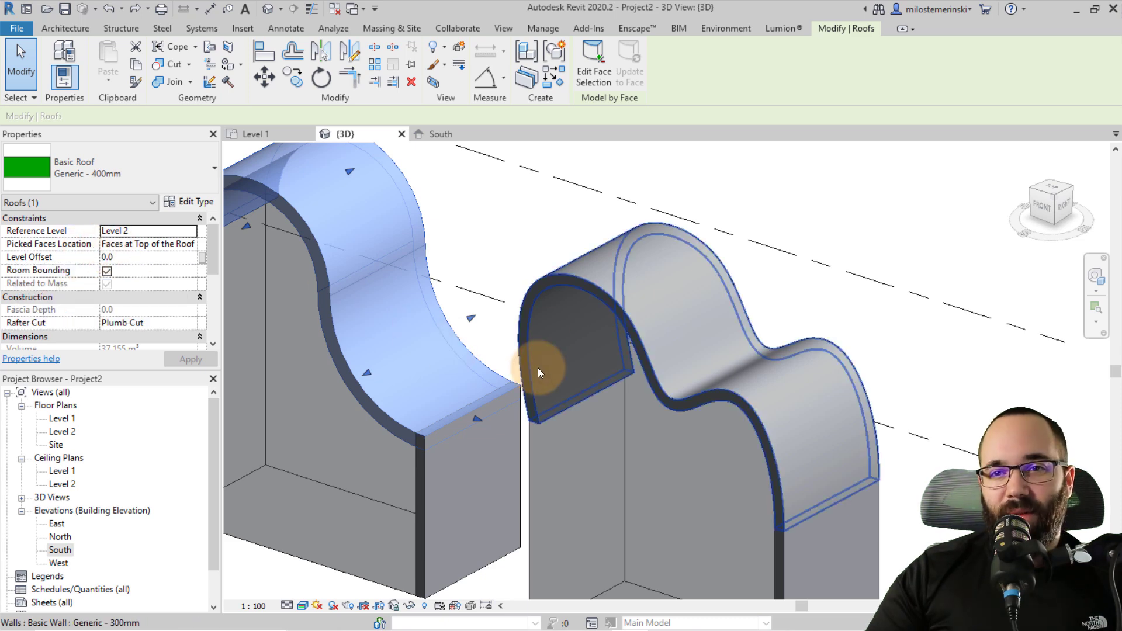
{"action": "left_click", "coordinate": [509, 275]}
Try the Finish Face: Interior location line on the third form's wavy wall and restore it to Finish Face: Exterior.
{"action": "left_click", "coordinate": [535, 296]}
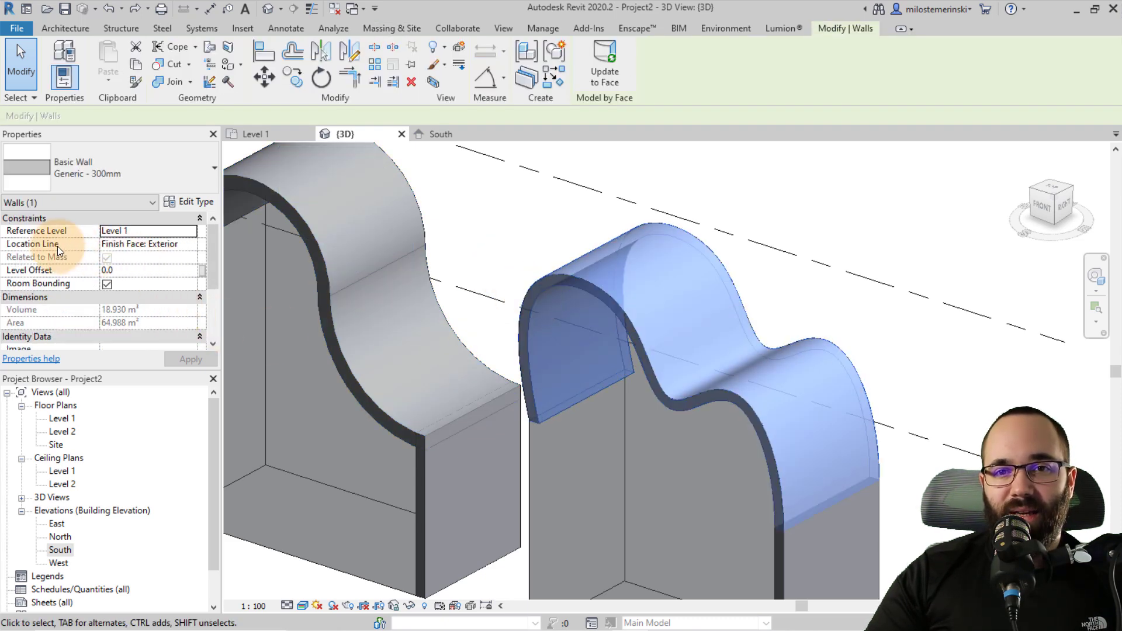
{"action": "left_click", "coordinate": [188, 244]}
{"action": "left_click", "coordinate": [169, 291]}
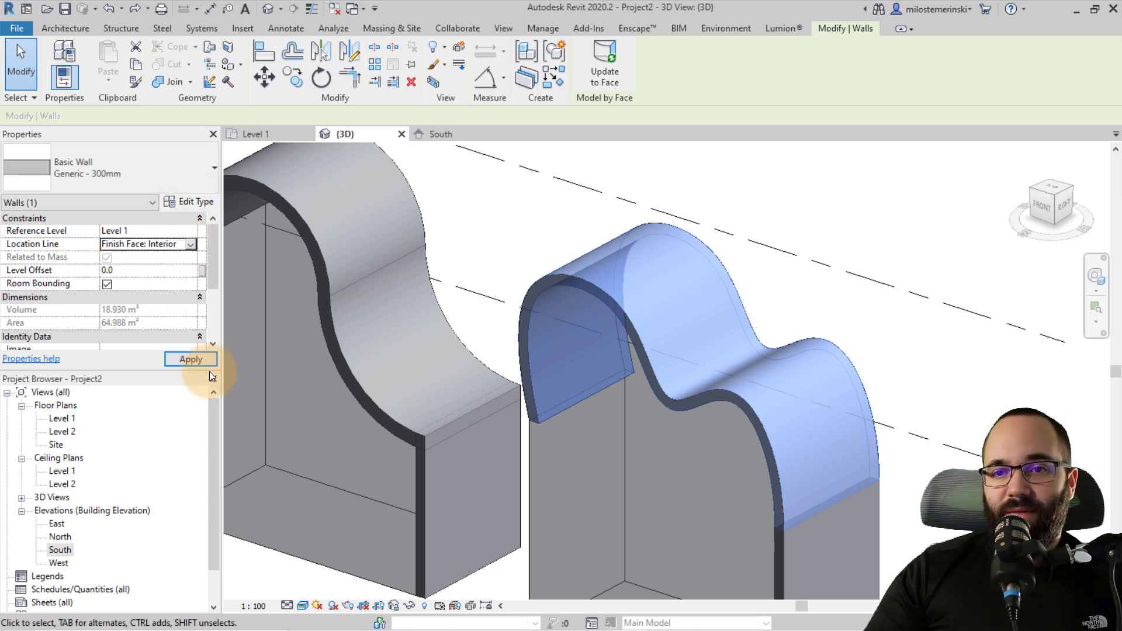
{"action": "left_click", "coordinate": [200, 360]}
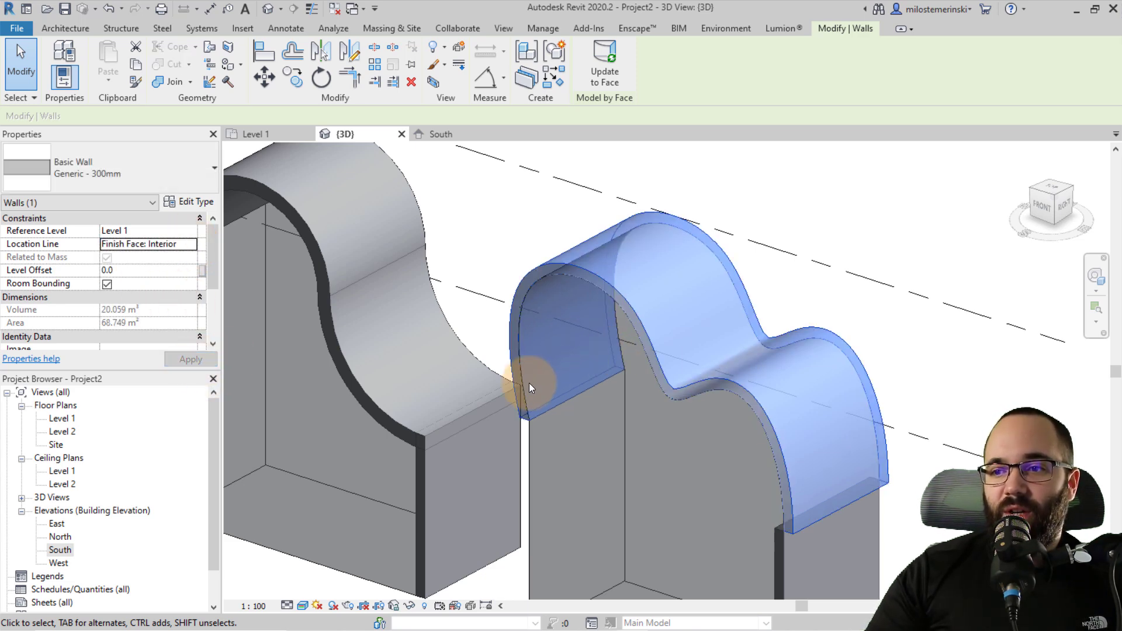
{"action": "left_click", "coordinate": [192, 249]}
{"action": "left_click", "coordinate": [152, 281]}
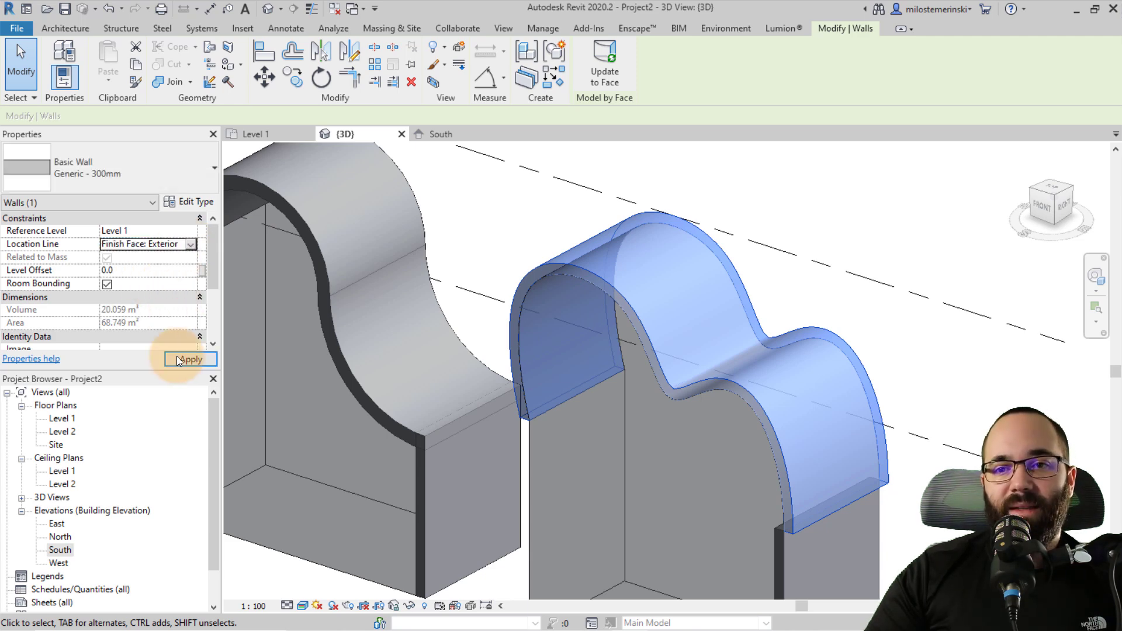
{"action": "left_click", "coordinate": [177, 359]}
Change the wavy wall's type to Exterior - Brick on Mtl. Stud.
{"action": "left_click", "coordinate": [131, 164]}
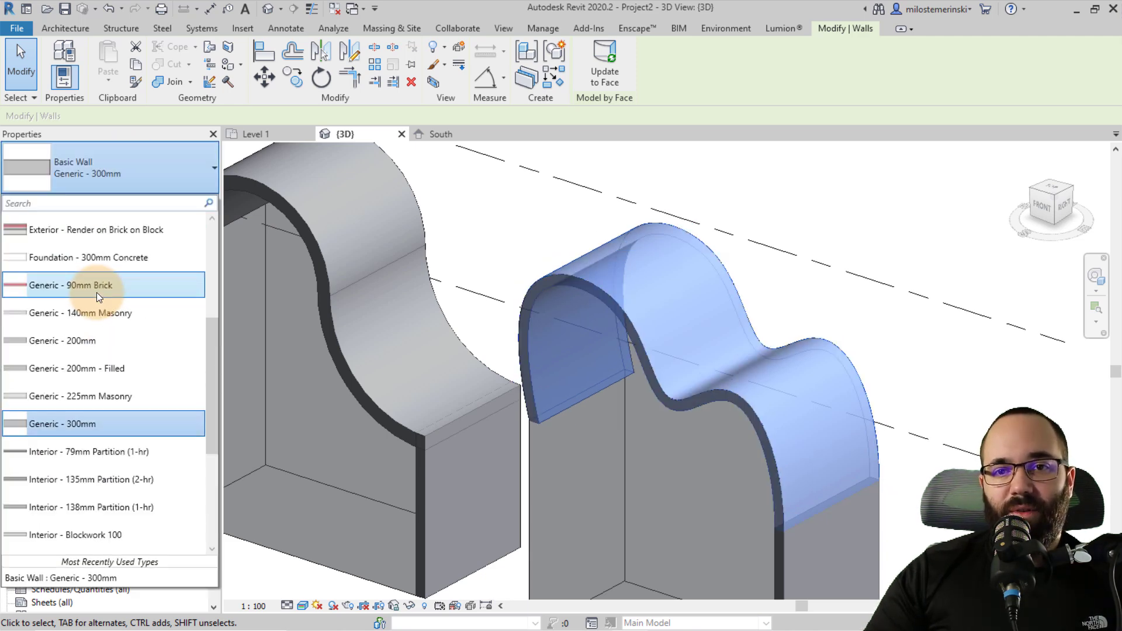
{"action": "scroll", "coordinate": [96, 292], "scroll_direction": "up", "scroll_amount": 3}
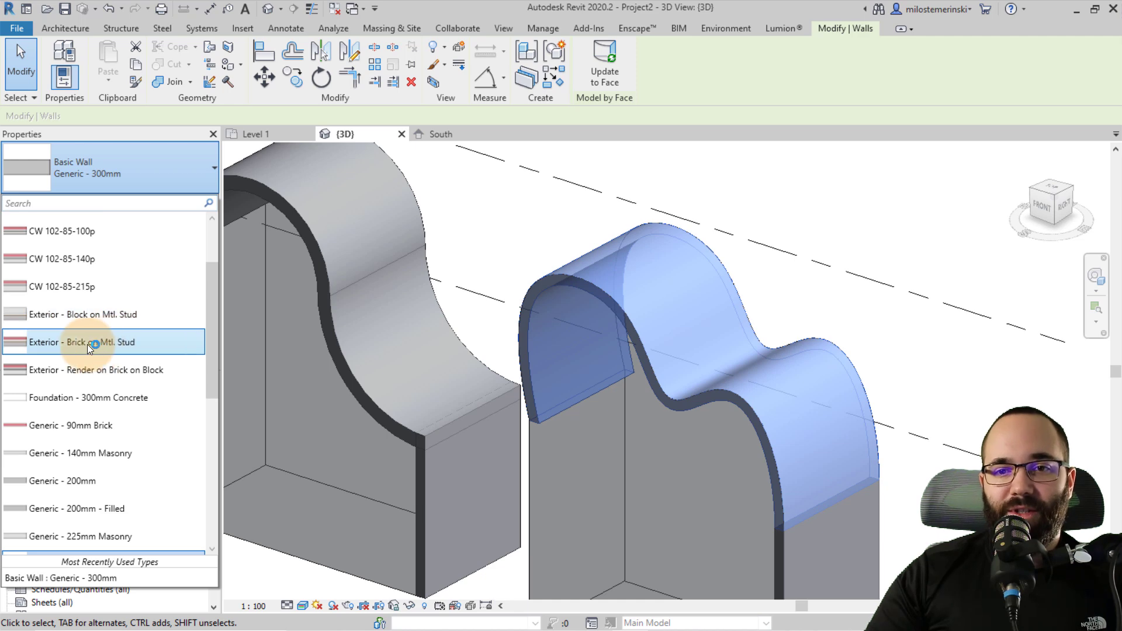
{"action": "left_click", "coordinate": [87, 344]}
{"action": "left_click", "coordinate": [489, 265]}
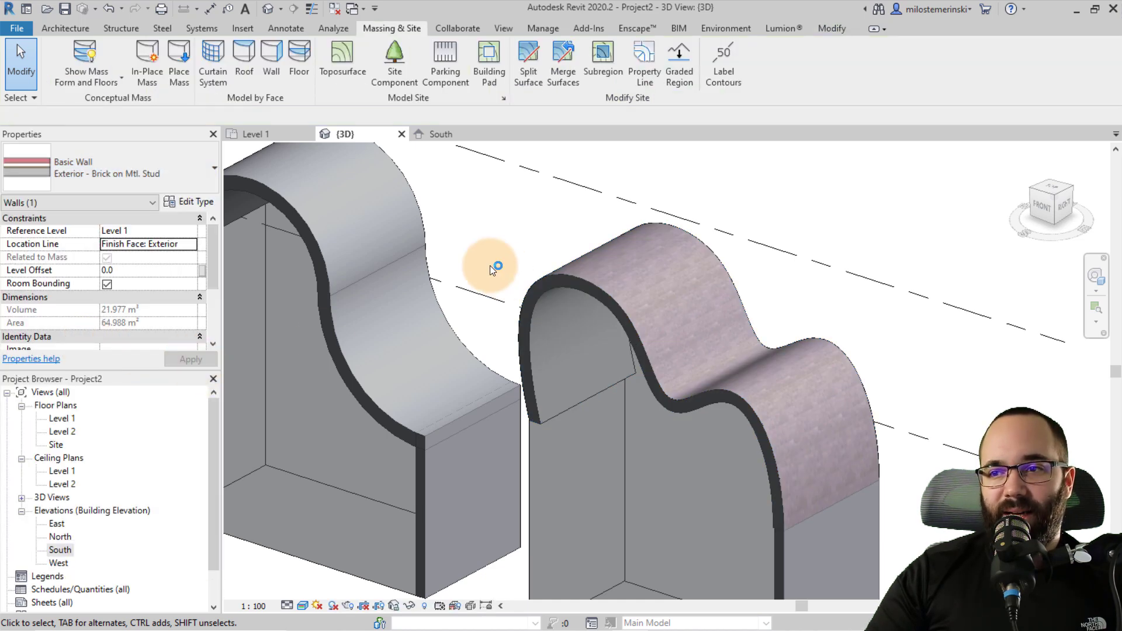
Set the wavy brick wall's location line to Core Centerline, checking its lower end where it meets the mass form's vertical edge.
{"action": "scroll", "coordinate": [597, 341], "scroll_direction": "up", "scroll_amount": 5}
{"action": "left_click", "coordinate": [481, 248]}
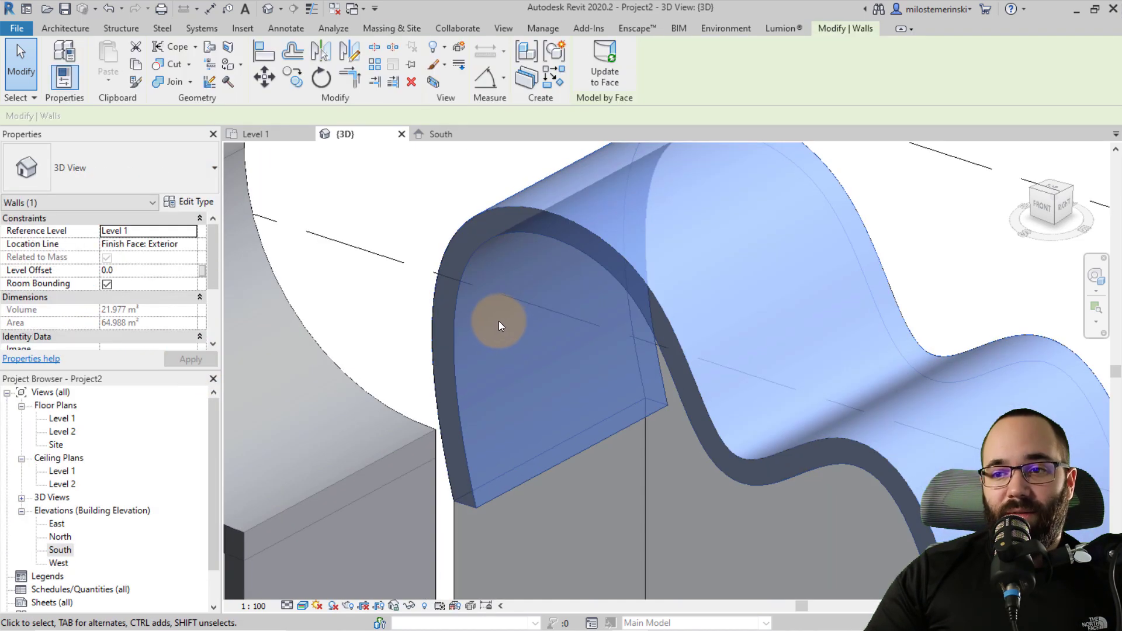
{"action": "middle_click_drag", "start_coordinate": [441, 341], "coordinate": [564, 266], "text": "shift"}
{"action": "middle_click_drag", "start_coordinate": [505, 485], "coordinate": [348, 369]}
{"action": "scroll", "coordinate": [331, 406], "scroll_direction": "up", "scroll_amount": 3}
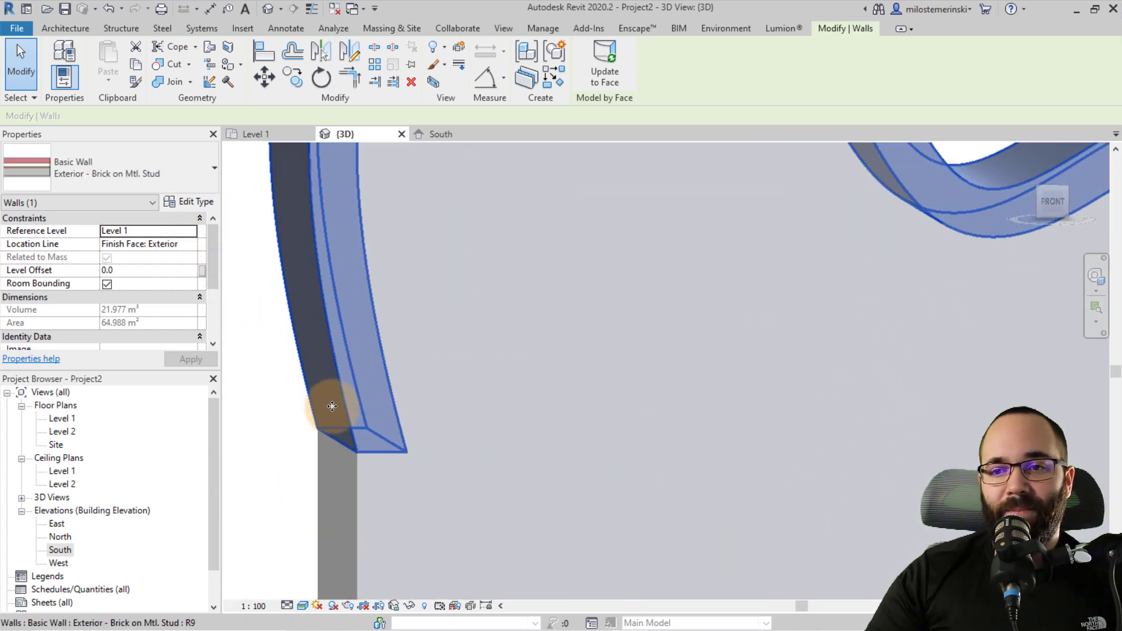
{"action": "scroll", "coordinate": [332, 406], "scroll_direction": "up", "scroll_amount": 1}
{"action": "middle_click_drag", "start_coordinate": [483, 333], "coordinate": [498, 359]}
{"action": "left_click", "coordinate": [145, 244]}
{"action": "left_click", "coordinate": [188, 243]}
{"action": "left_click", "coordinate": [153, 268]}
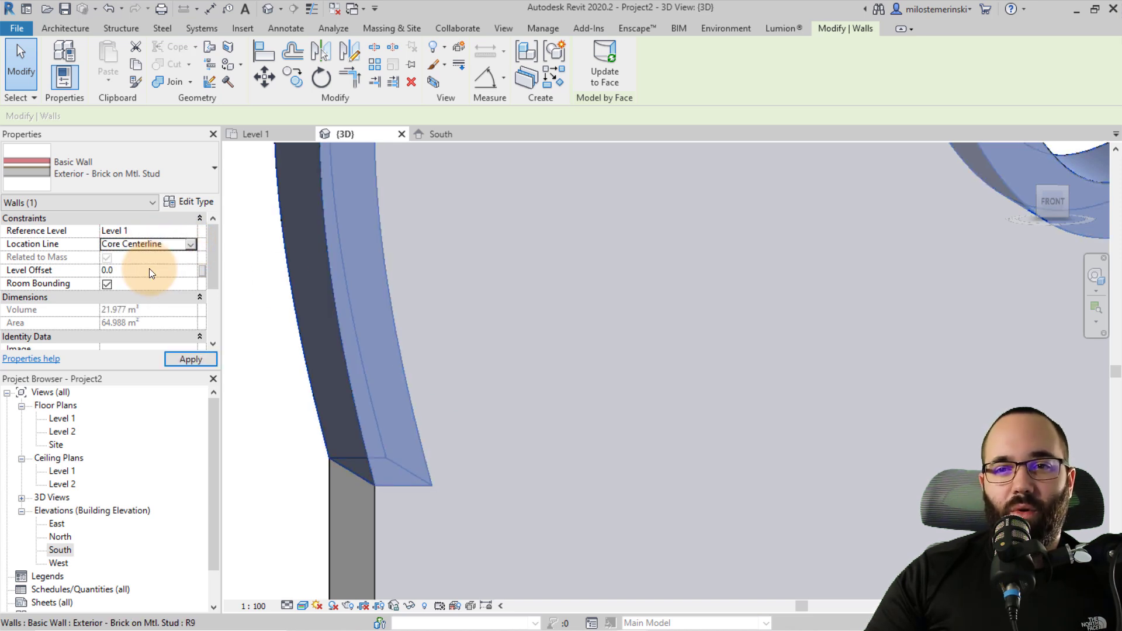
{"action": "left_click", "coordinate": [190, 360]}
{"action": "middle_click_drag", "start_coordinate": [388, 500], "coordinate": [386, 467], "text": "shift"}
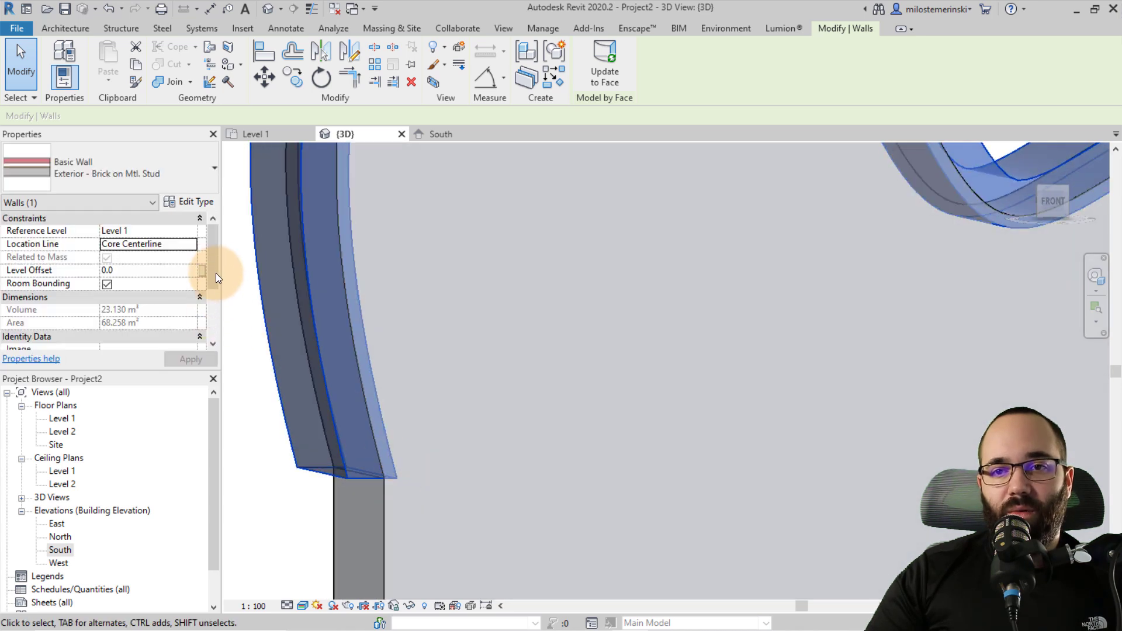
Set the wavy brick wall's location line to Core Face: Exterior and check its whole profile from the front.
{"action": "left_click", "coordinate": [188, 246]}
{"action": "left_click", "coordinate": [190, 245]}
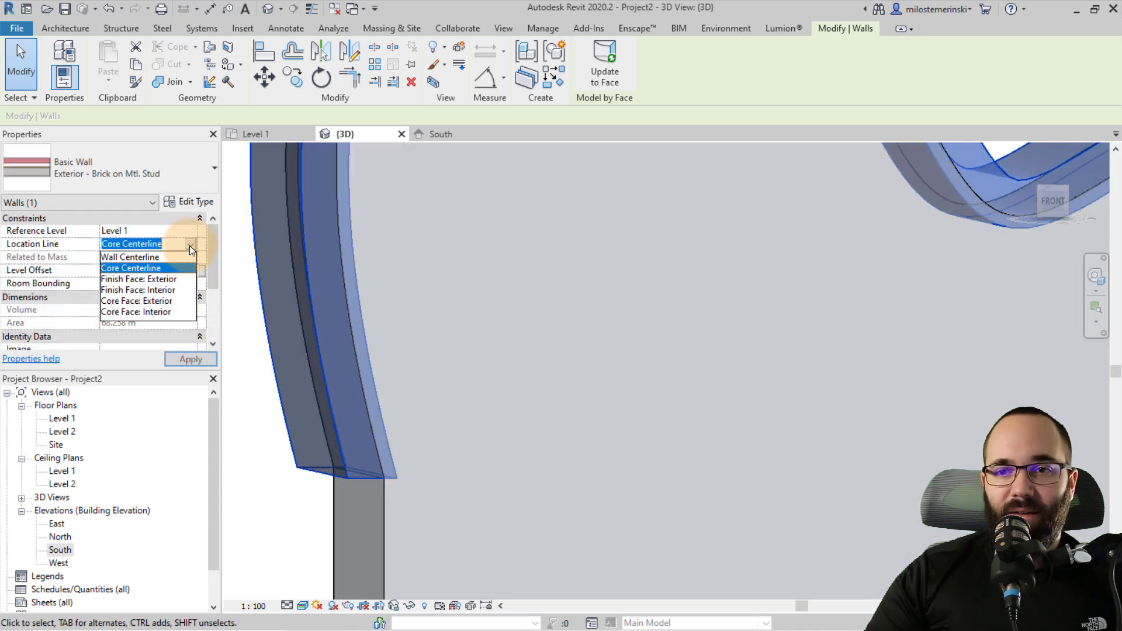
{"action": "left_click", "coordinate": [146, 303]}
{"action": "left_click", "coordinate": [193, 360]}
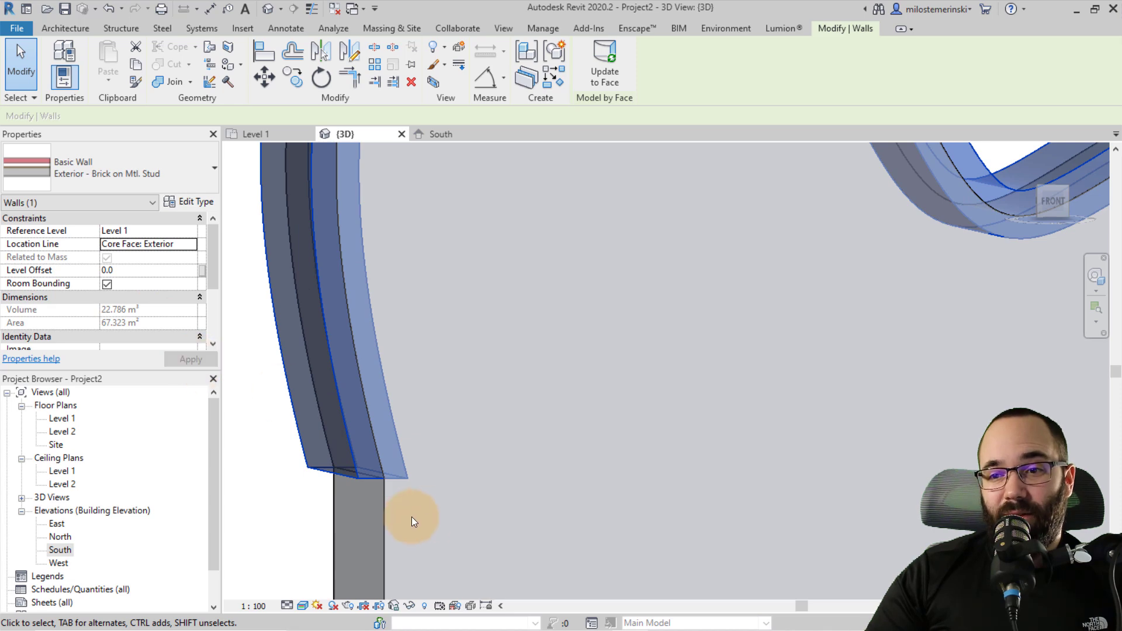
{"action": "middle_click_drag", "start_coordinate": [371, 468], "coordinate": [405, 412], "text": "shift"}
{"action": "scroll", "coordinate": [556, 333], "scroll_direction": "up", "scroll_amount": 3}
{"action": "scroll", "coordinate": [543, 333], "scroll_direction": "down", "scroll_amount": 4}
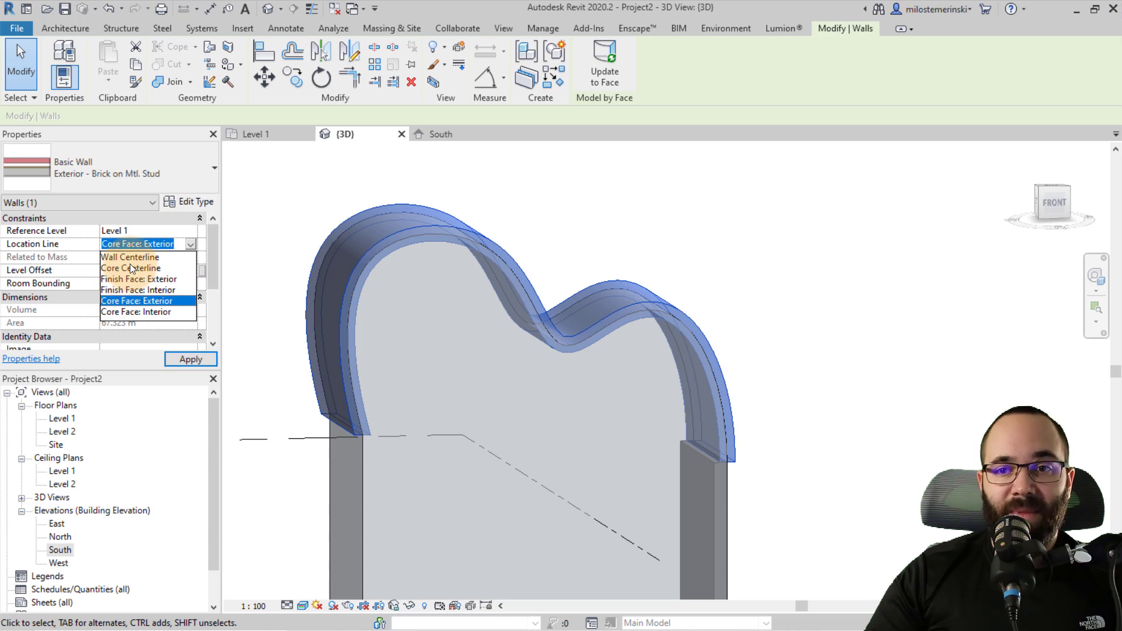
Try the Wall Centerline location line on the wavy brick wall, and set it to Finish Face: Exterior.
{"action": "left_click", "coordinate": [129, 257]}
{"action": "left_click", "coordinate": [198, 359]}
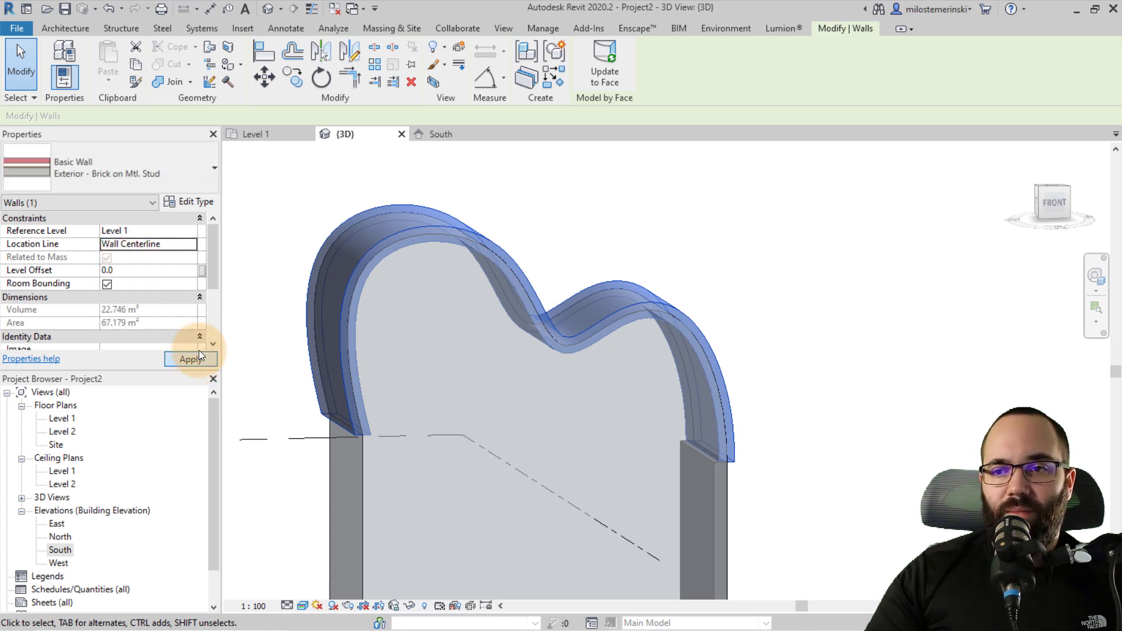
{"action": "left_click", "coordinate": [191, 244]}
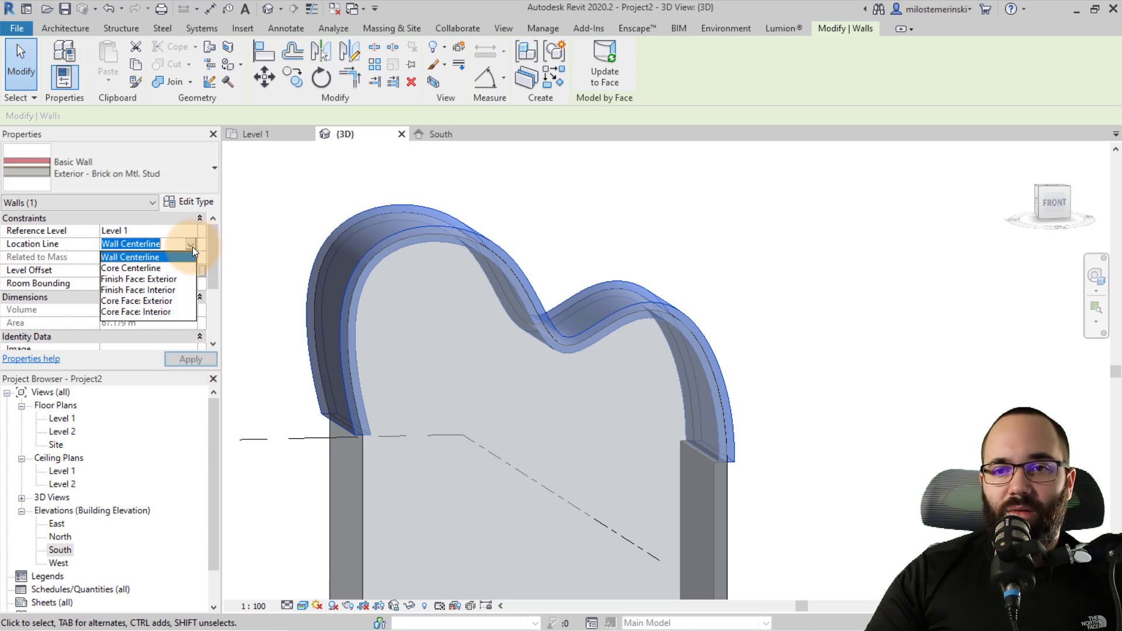
{"action": "left_click", "coordinate": [140, 279]}
{"action": "left_click", "coordinate": [192, 357]}
{"action": "scroll", "coordinate": [468, 360], "scroll_direction": "down", "scroll_amount": 2}
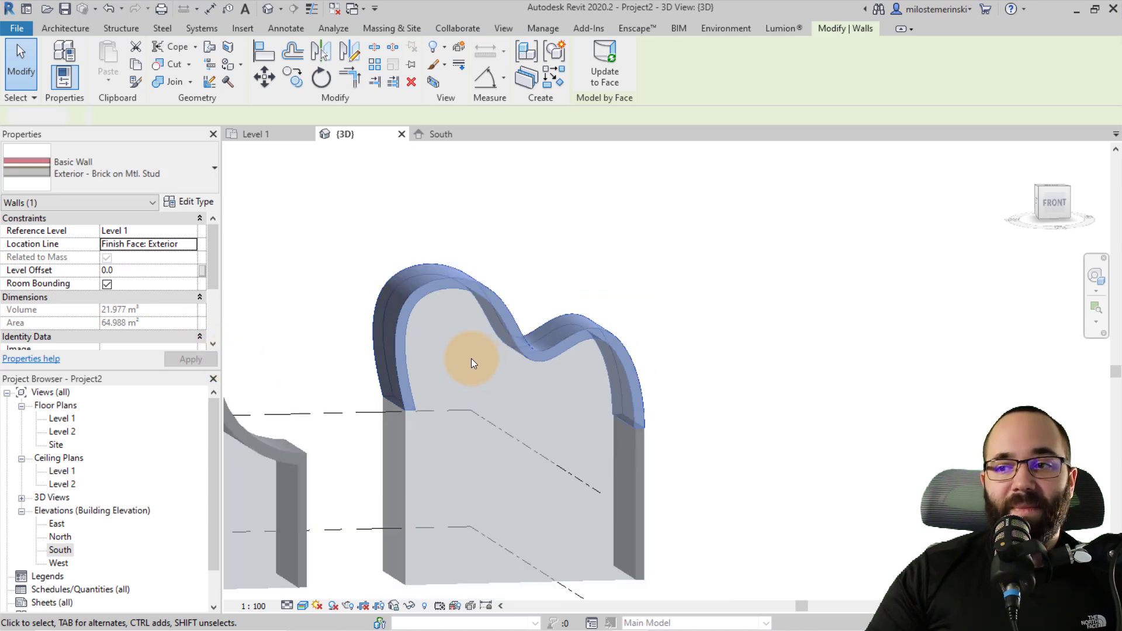
{"action": "key", "text": "Escape"}
Set the location line of the straight 300 mm wall below the wavy brick wall to Finish Face: Interior and inspect its base corner.
{"action": "middle_click_drag", "start_coordinate": [576, 381], "coordinate": [444, 428], "text": "shift"}
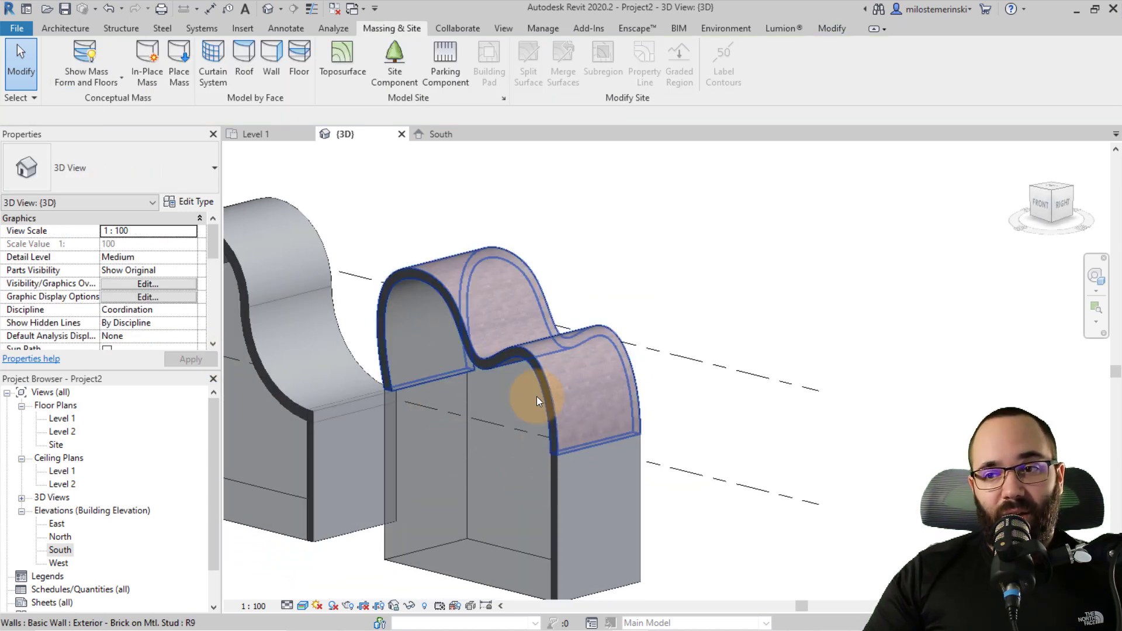
{"action": "middle_click_drag", "start_coordinate": [489, 363], "coordinate": [547, 507], "text": "shift"}
{"action": "left_click", "coordinate": [547, 507]}
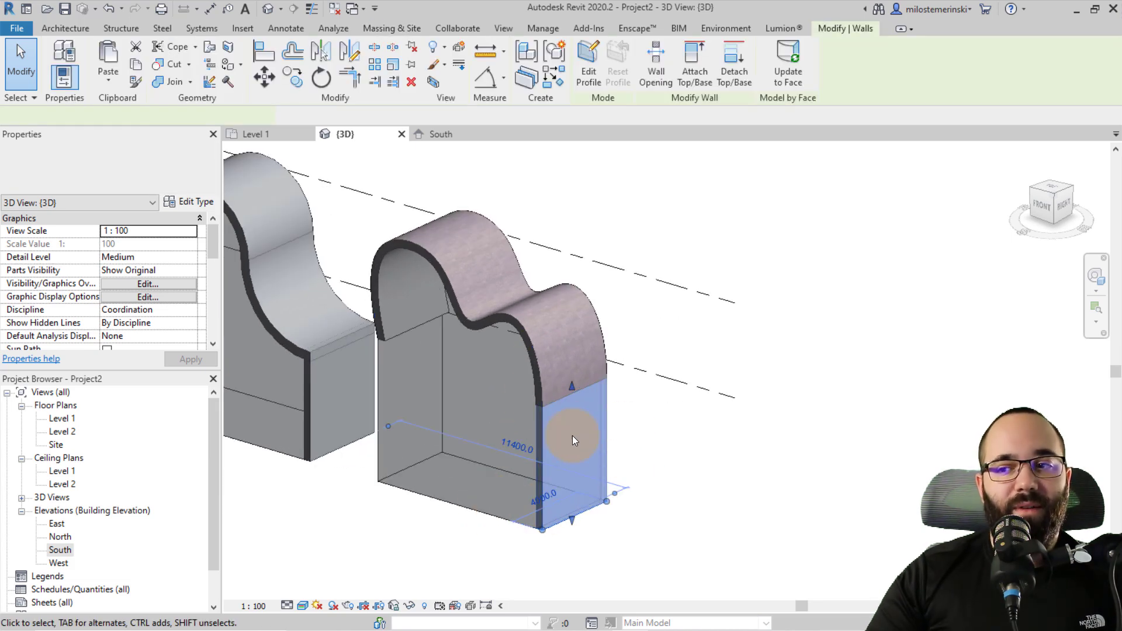
{"action": "left_click", "coordinate": [543, 510]}
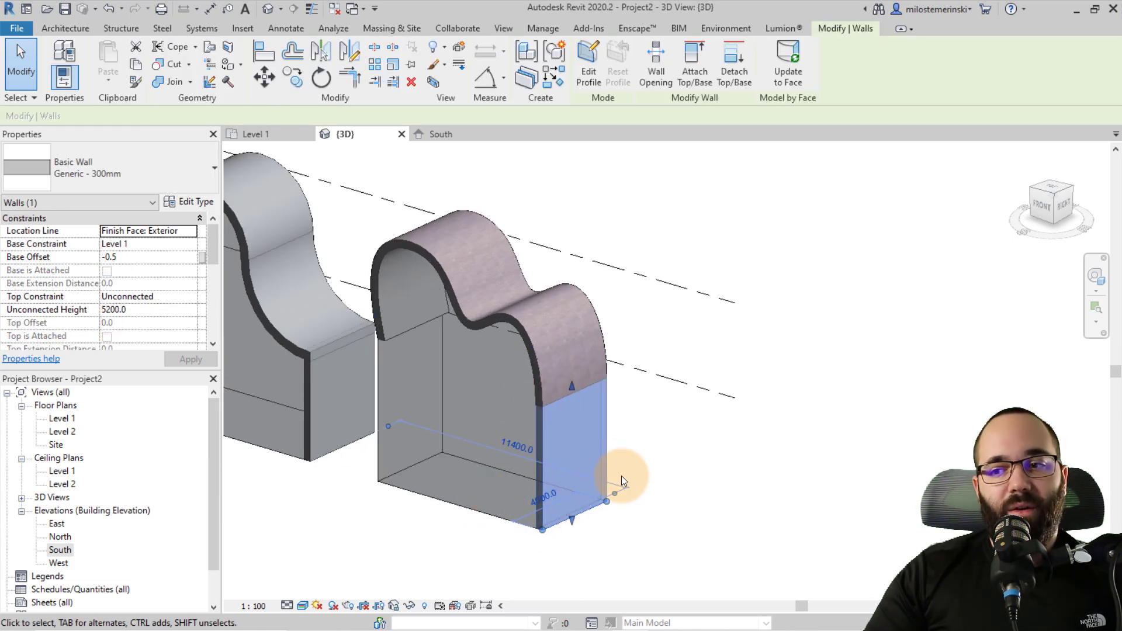
{"action": "left_click", "coordinate": [190, 235]}
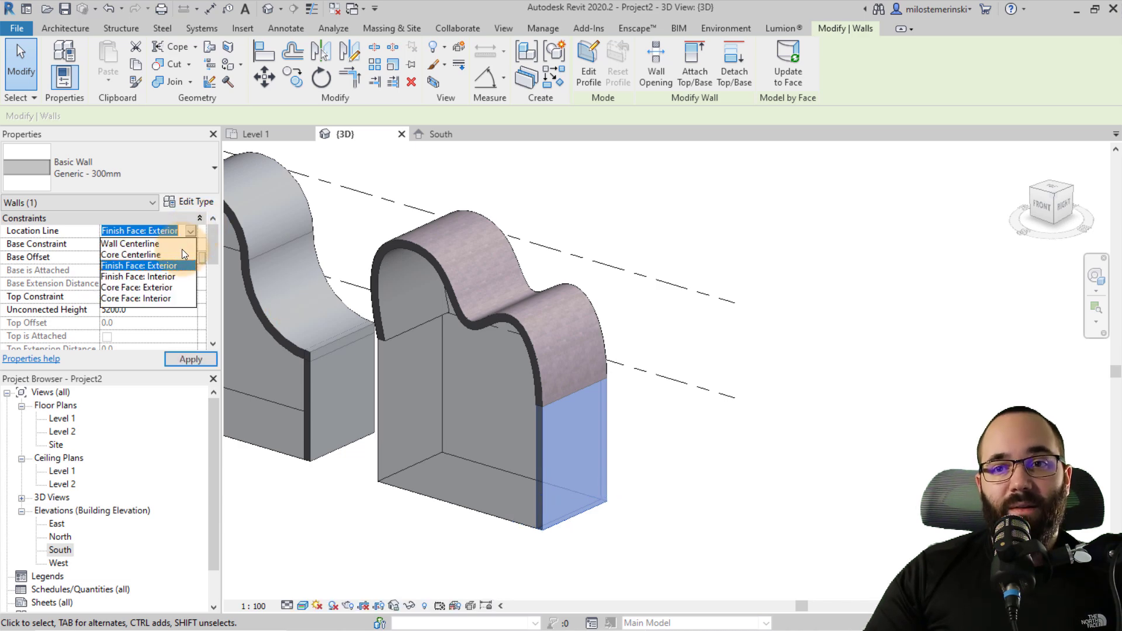
{"action": "left_click", "coordinate": [160, 278]}
{"action": "left_click", "coordinate": [189, 359]}
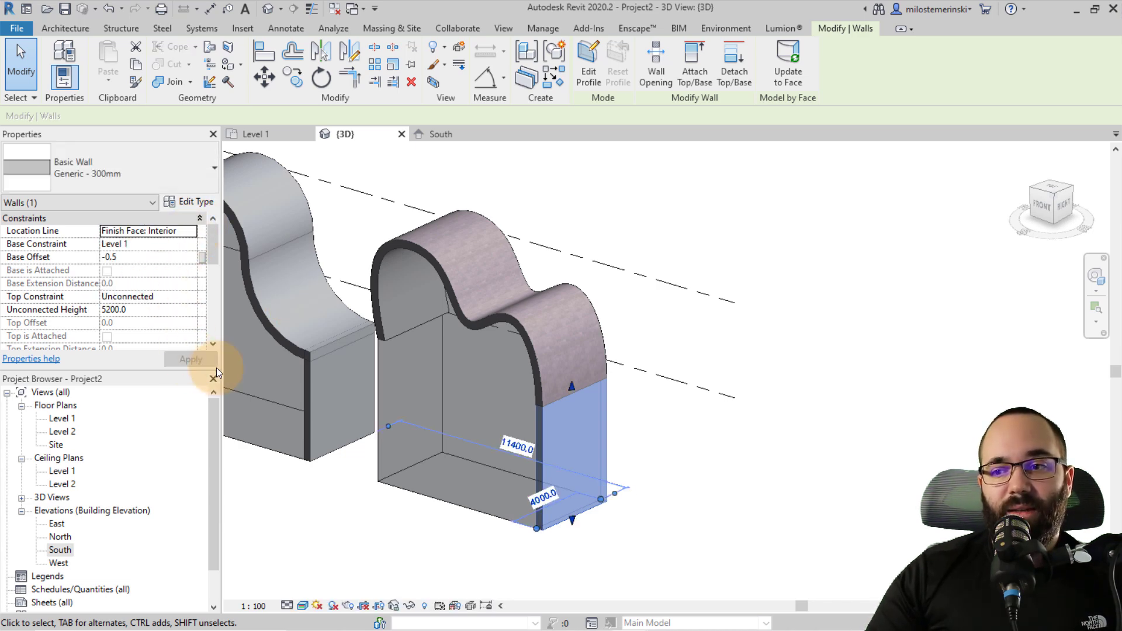
{"action": "scroll", "coordinate": [549, 531], "scroll_direction": "up", "scroll_amount": 3}
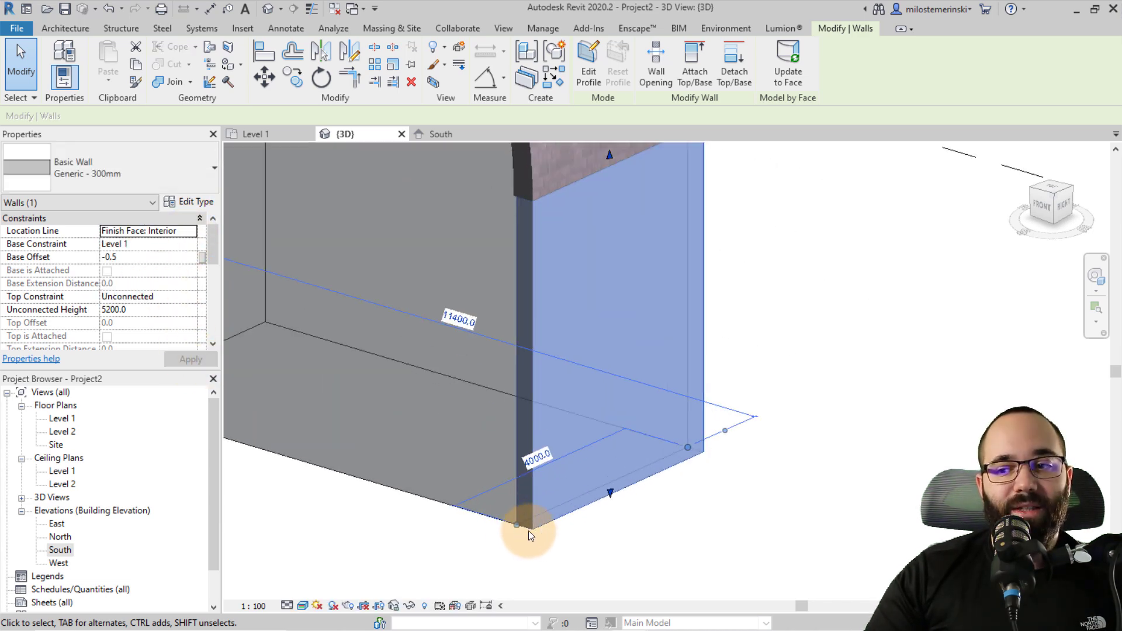
{"action": "scroll", "coordinate": [517, 526], "scroll_direction": "down", "scroll_amount": 2}
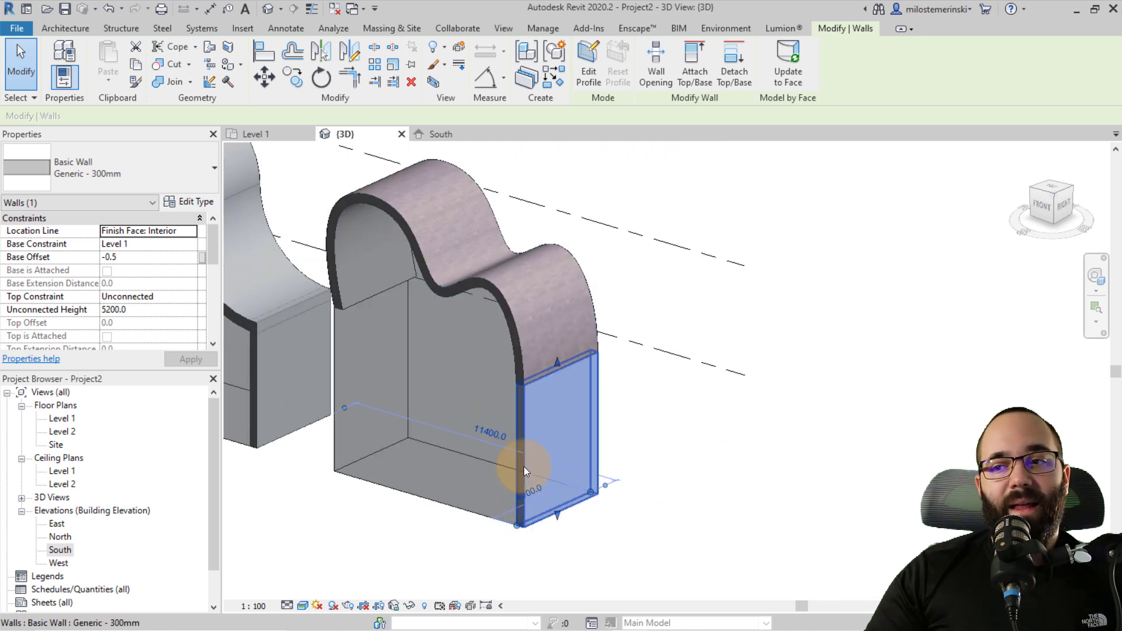
{"action": "scroll", "coordinate": [520, 521], "scroll_direction": "down", "scroll_amount": 1}
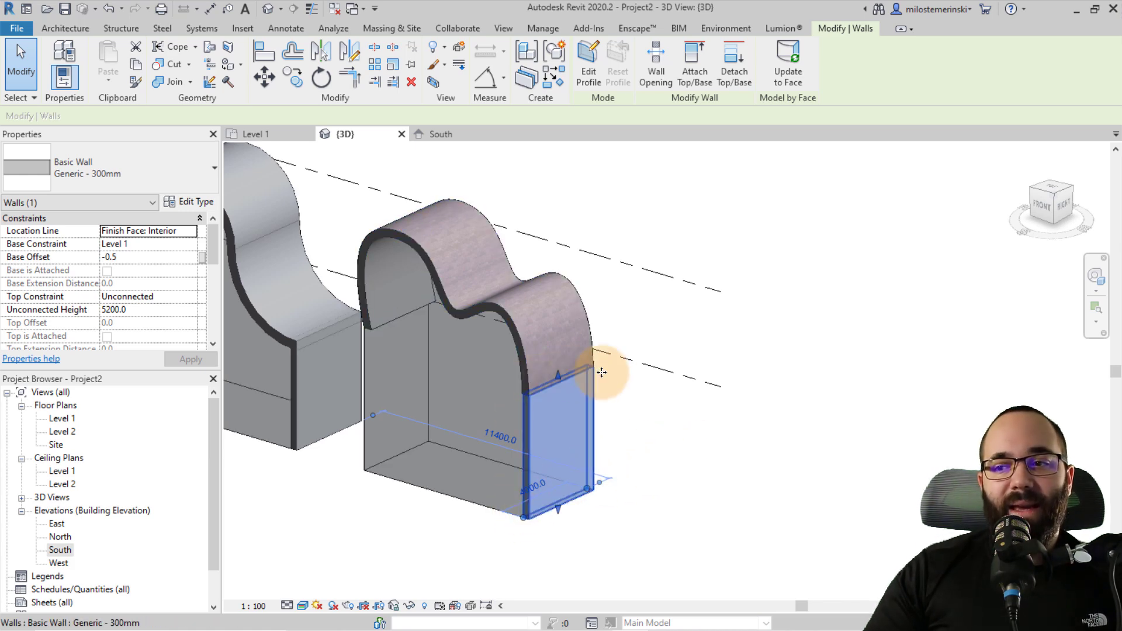
Swing the straight wall below the brick wall off the mass face to about 51°, and delete that wall.
{"action": "left_click", "coordinate": [452, 321]}
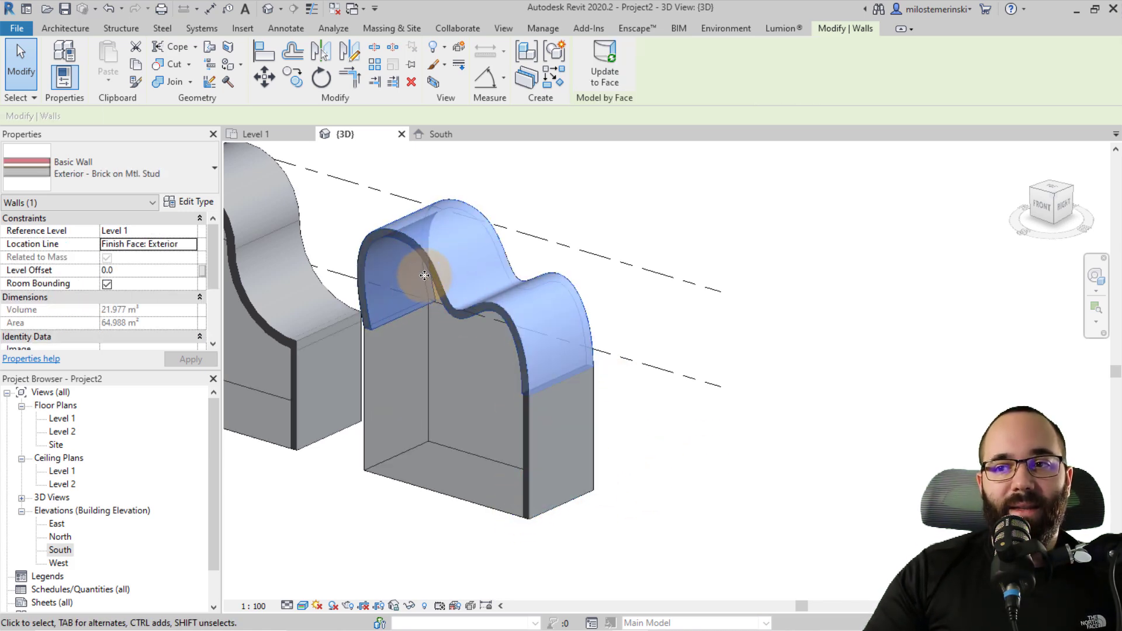
{"action": "left_click", "coordinate": [530, 508]}
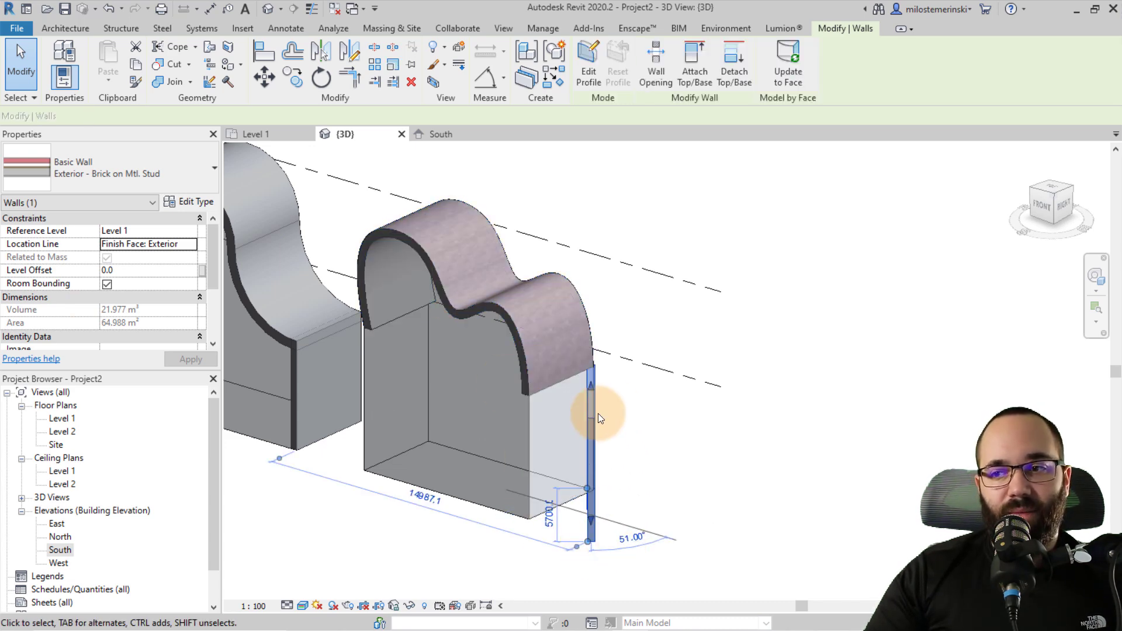
{"action": "middle_click_drag", "start_coordinate": [595, 423], "coordinate": [677, 459], "text": "shift"}
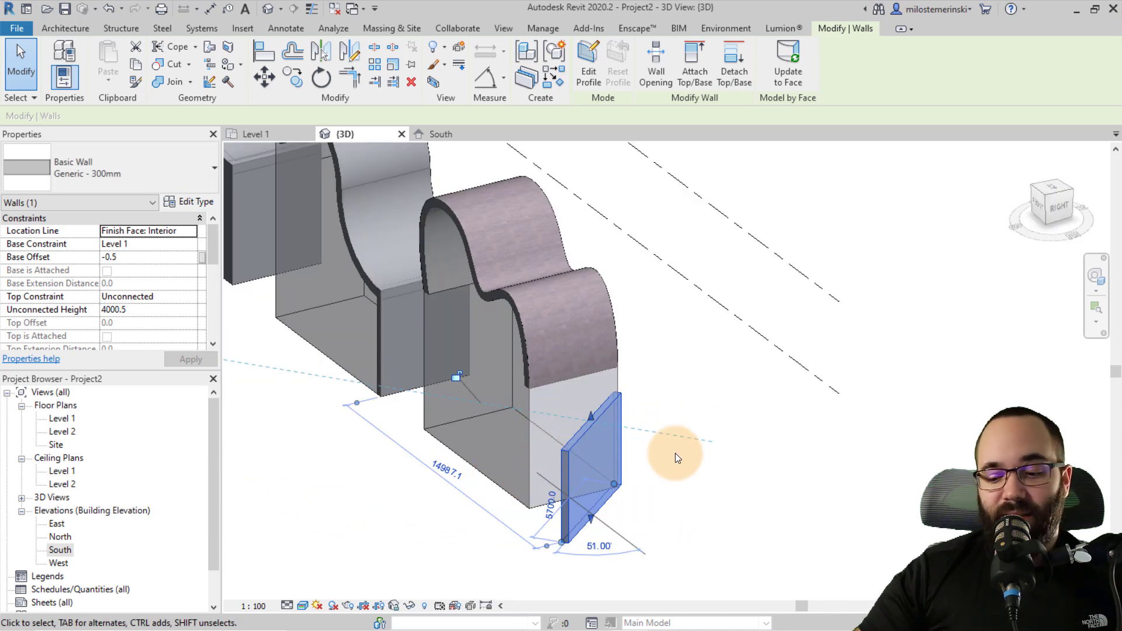
{"action": "key", "text": "Delete"}
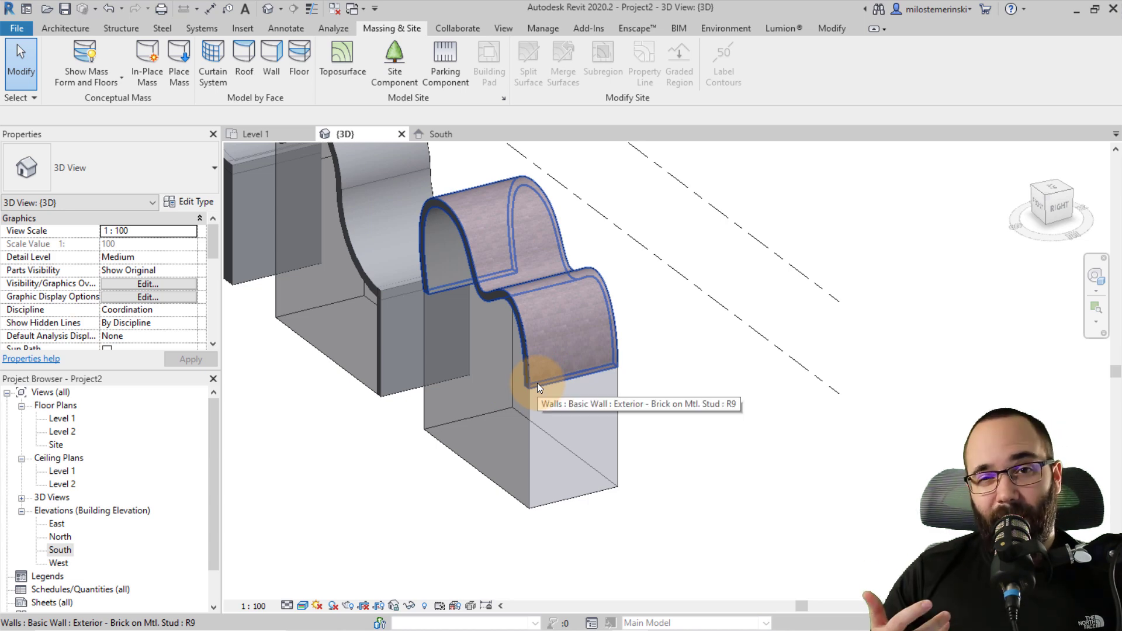
{"action": "left_click", "coordinate": [476, 279]}
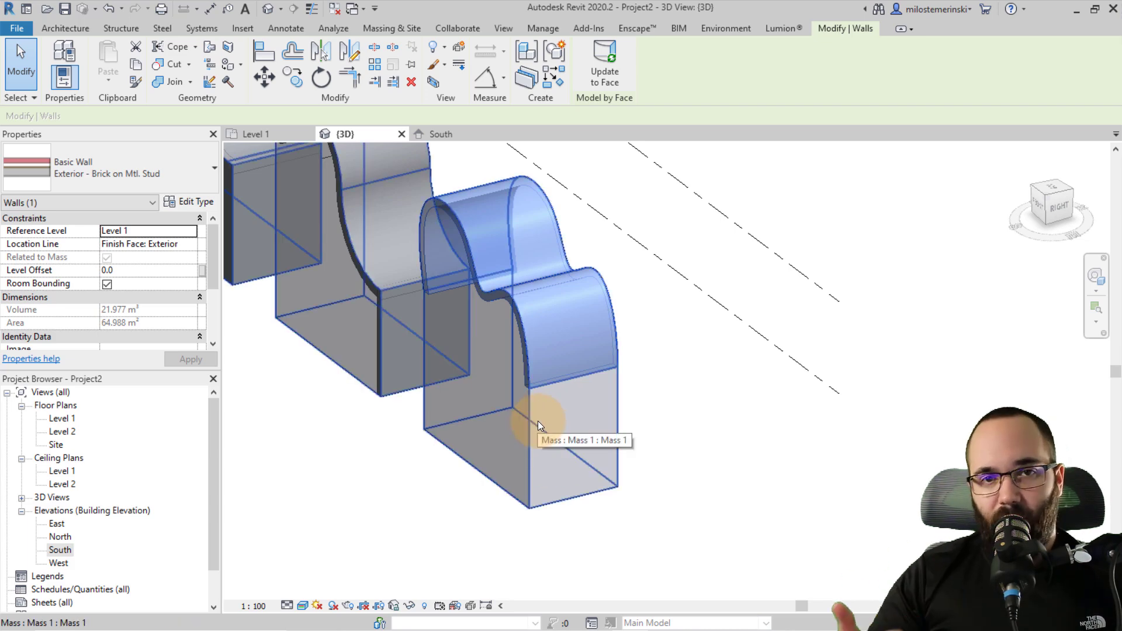
{"action": "middle_click_drag", "start_coordinate": [538, 424], "coordinate": [444, 288], "text": "shift"}
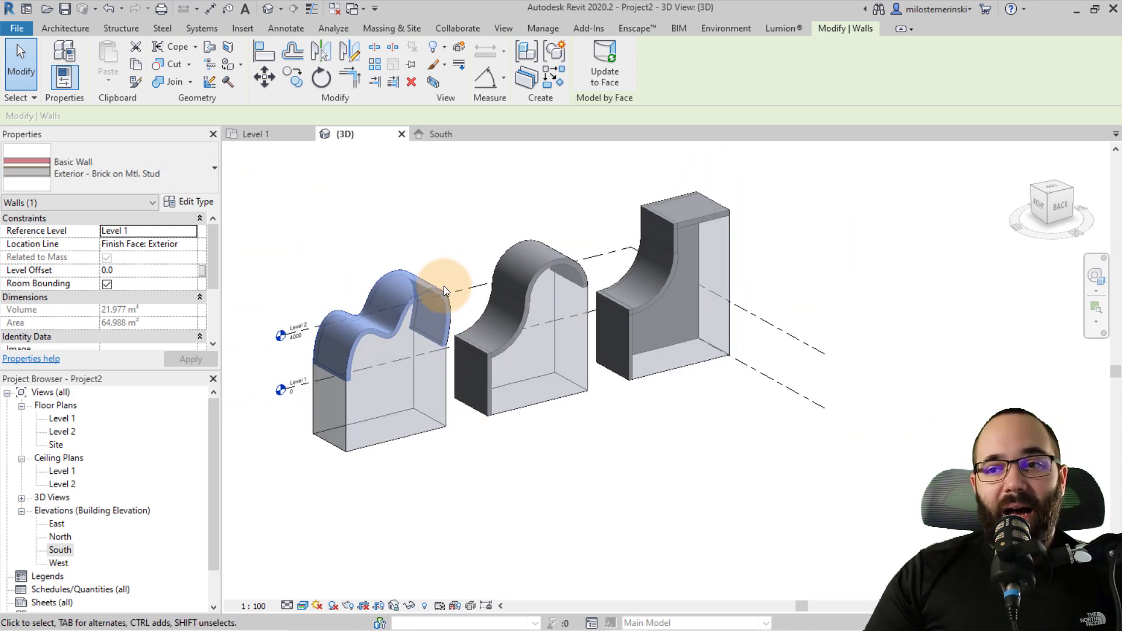
{"action": "scroll", "coordinate": [444, 286], "scroll_direction": "up", "scroll_amount": 2}
{"action": "left_click", "coordinate": [391, 27]}
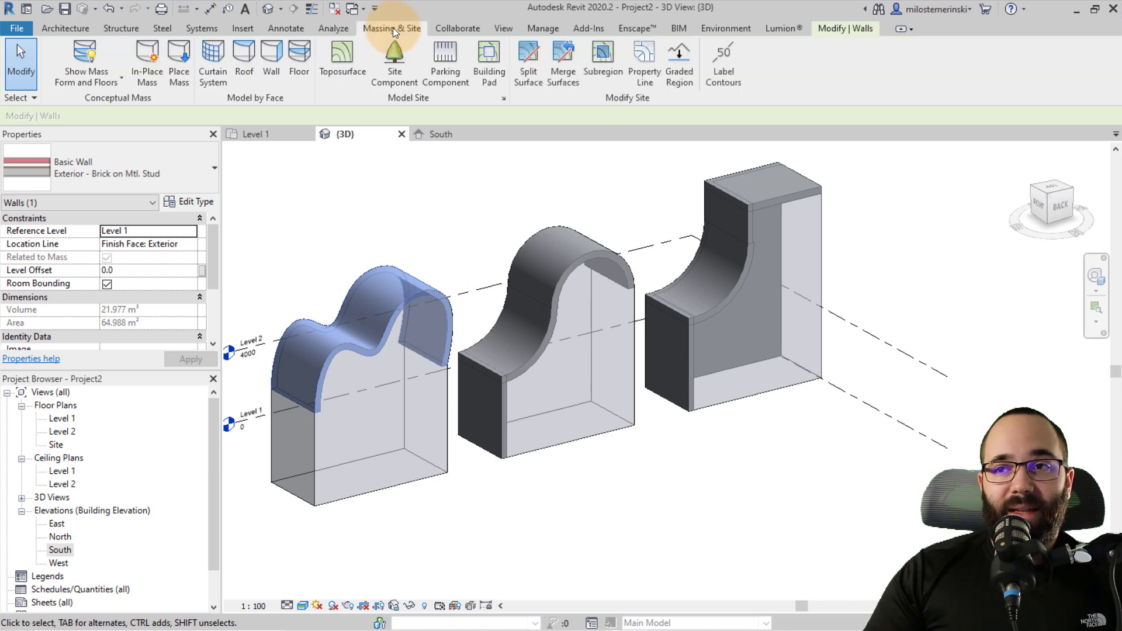
{"action": "left_click", "coordinate": [299, 76]}
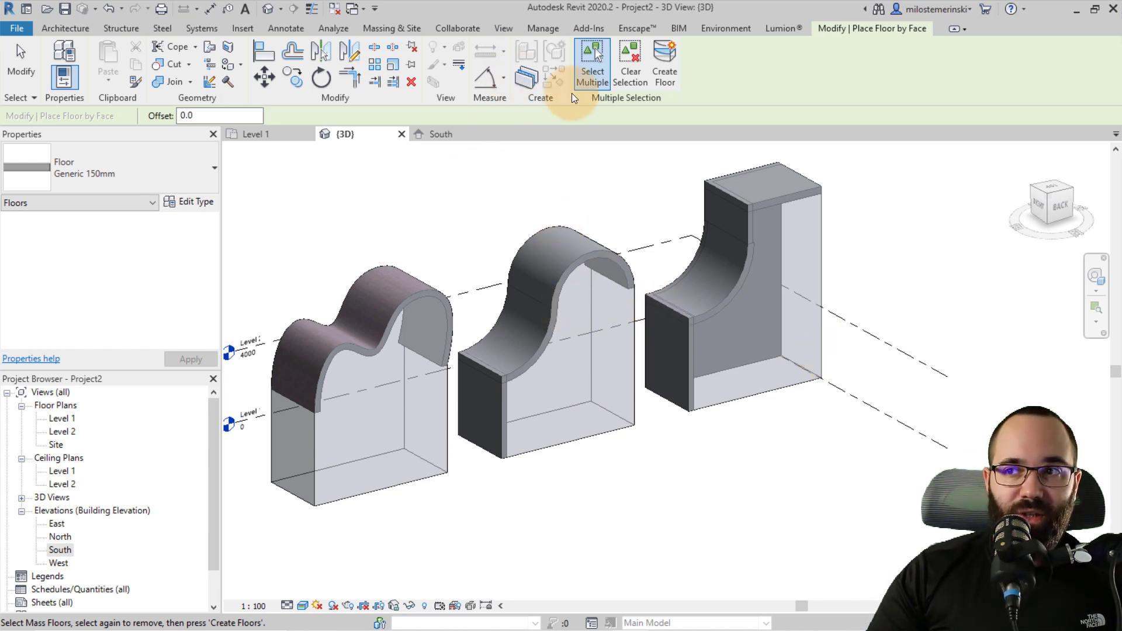
{"action": "left_click", "coordinate": [671, 76]}
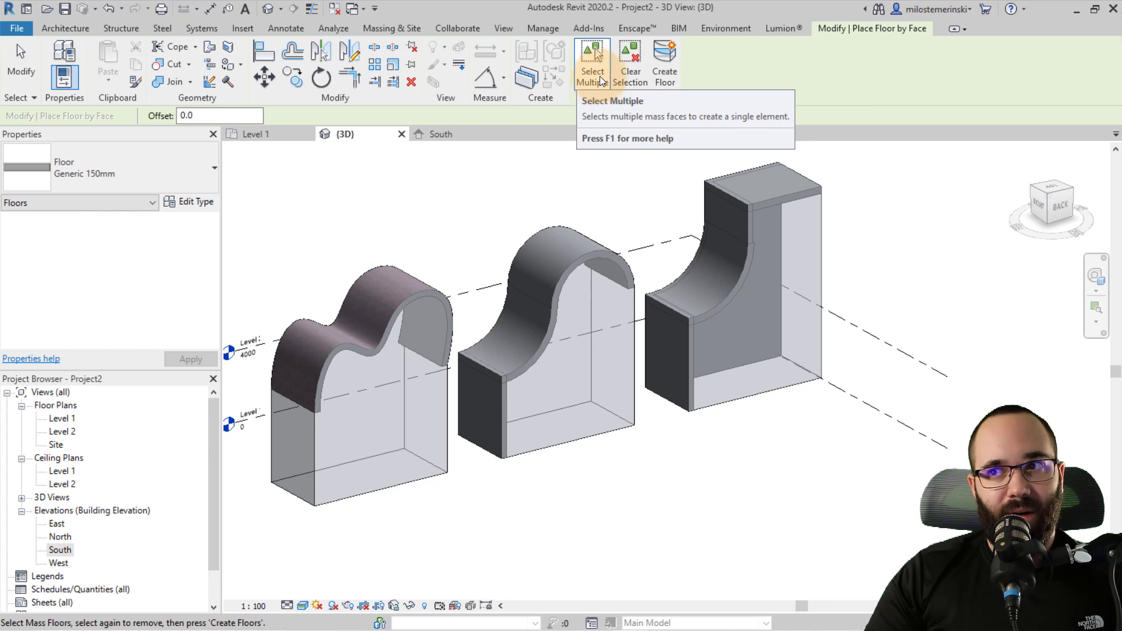
{"action": "left_click", "coordinate": [379, 29]}
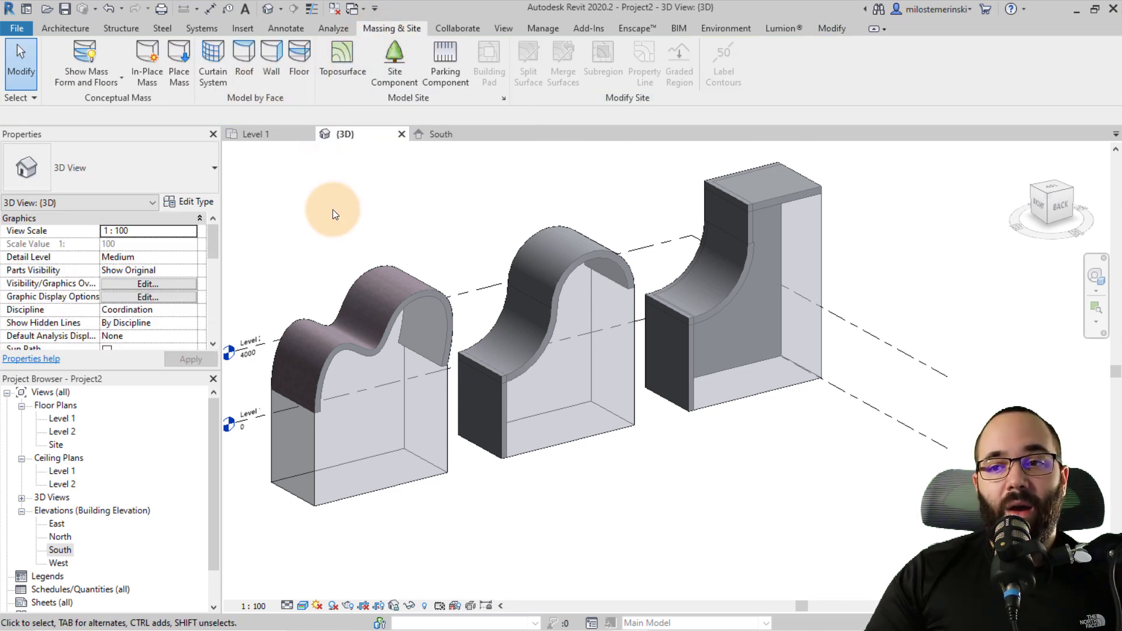
Add a mass floor at Level 2 to the in-place mass that contains all three forms.
{"action": "left_click", "coordinate": [448, 429]}
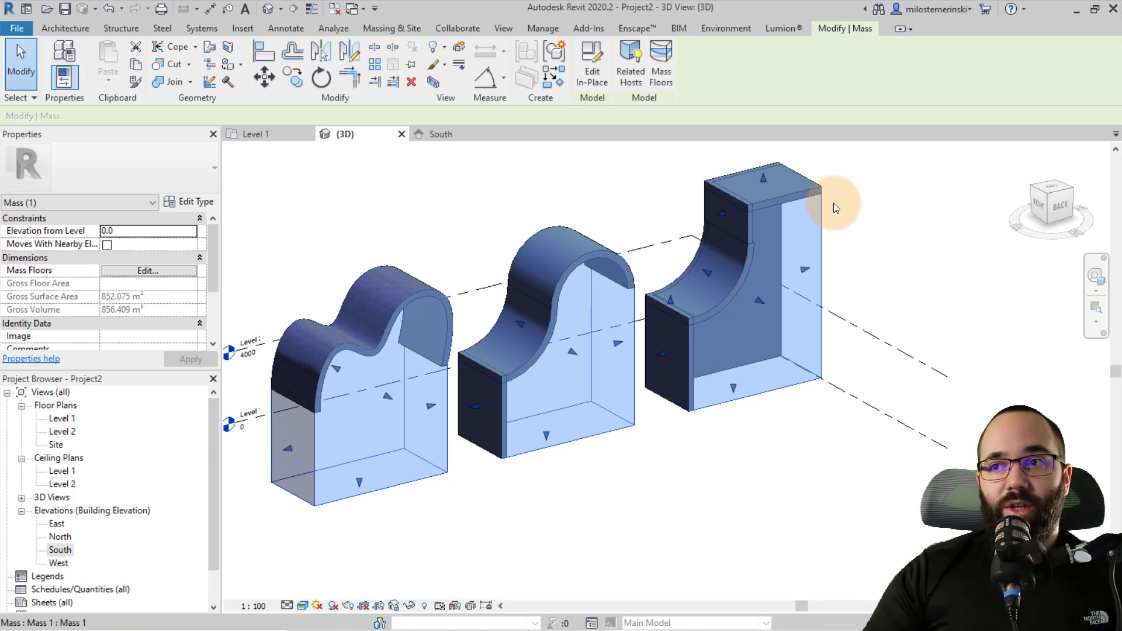
{"action": "left_click", "coordinate": [661, 82]}
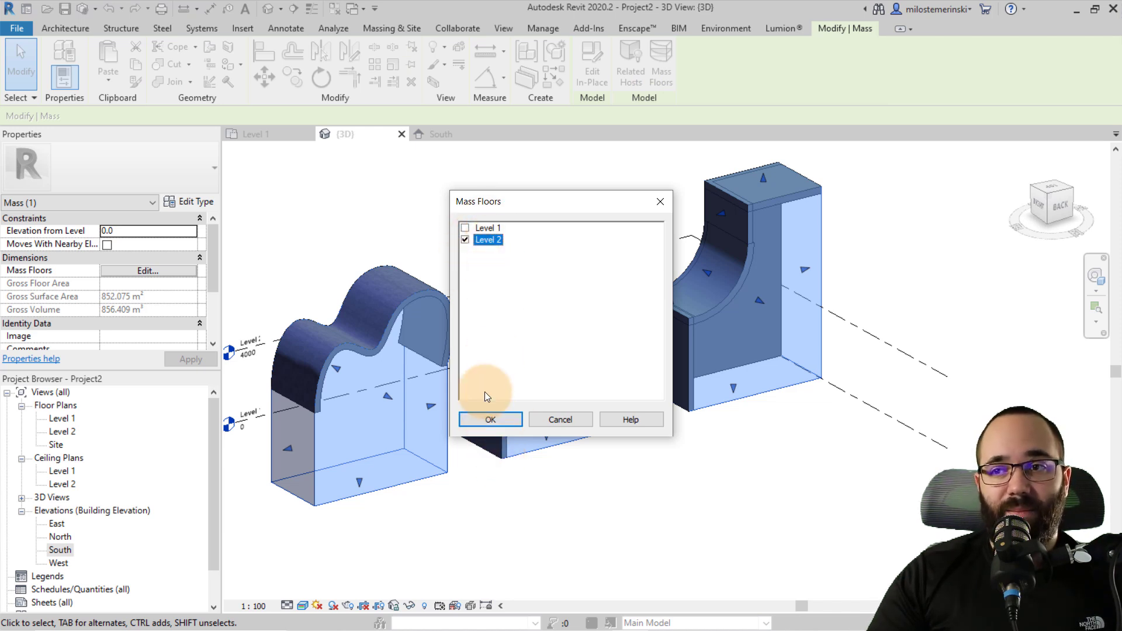
{"action": "left_click", "coordinate": [490, 420]}
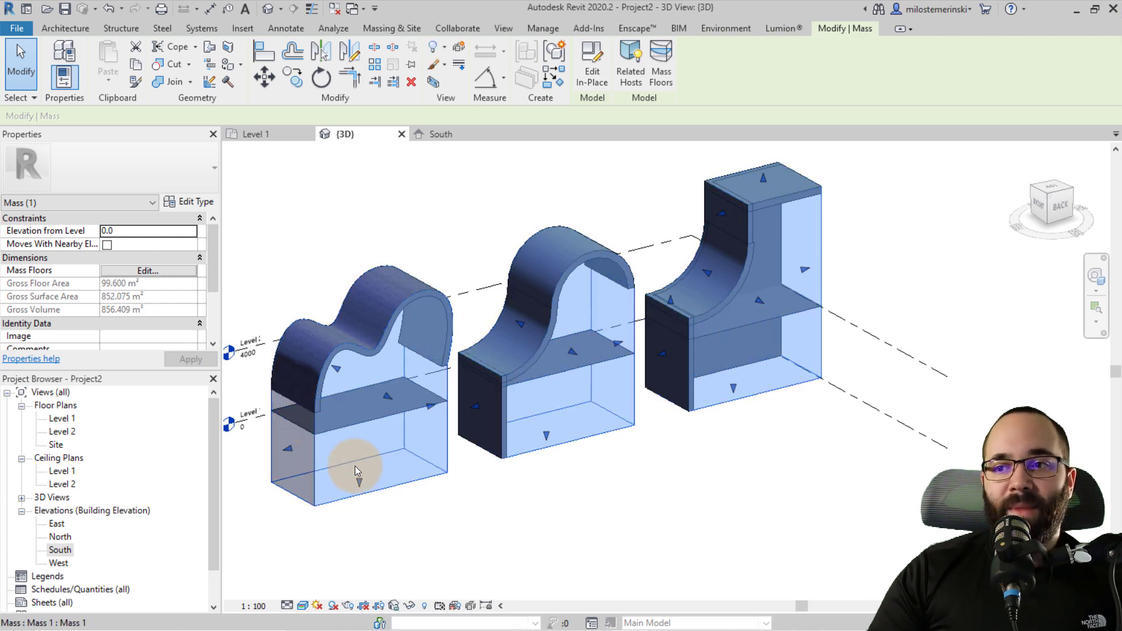
{"action": "scroll", "coordinate": [332, 448], "scroll_direction": "up", "scroll_amount": 3}
{"action": "middle_click_drag", "start_coordinate": [358, 438], "coordinate": [413, 389], "text": "shift"}
{"action": "scroll", "coordinate": [413, 403], "scroll_direction": "down", "scroll_amount": 4}
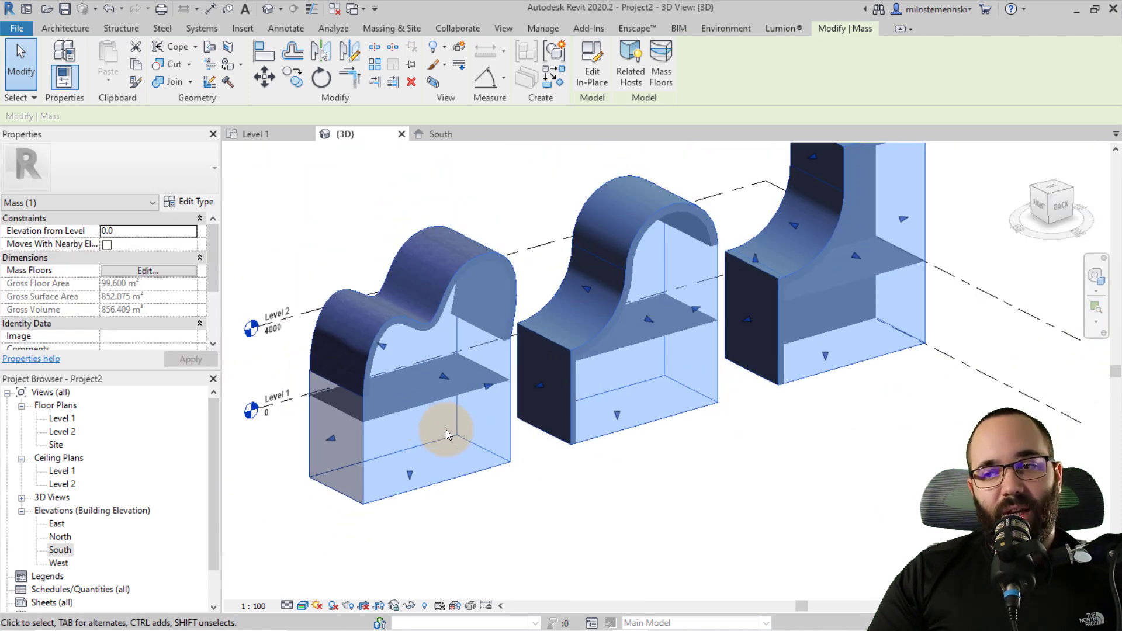
{"action": "left_click", "coordinate": [524, 276]}
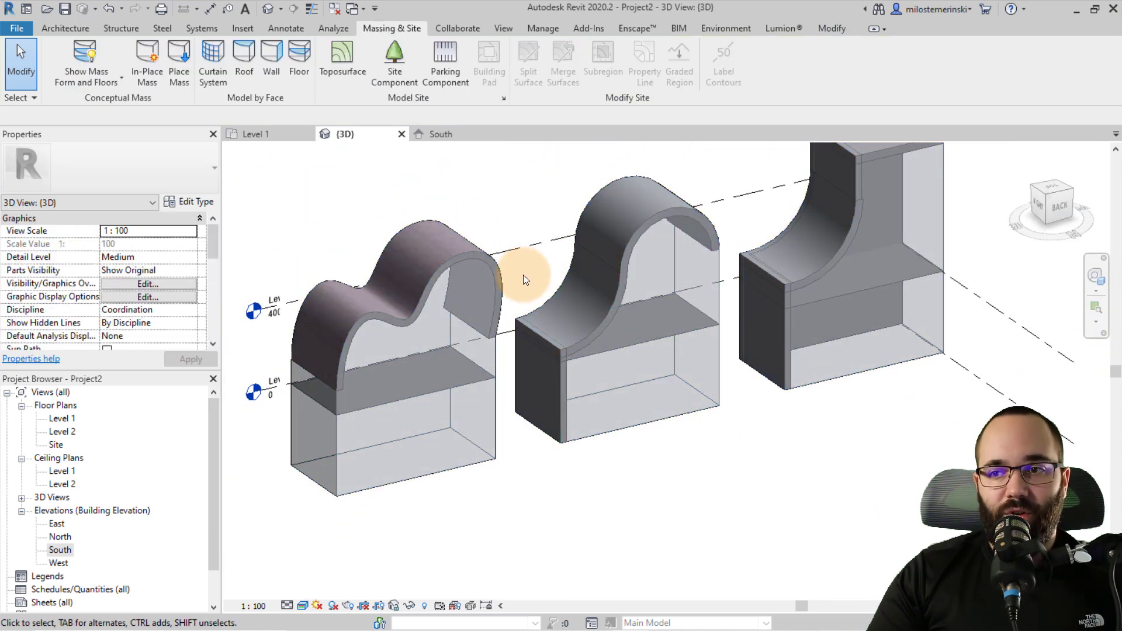
Create a Generic 150mm floor by face from the Level 2 mass floor.
{"action": "left_click", "coordinate": [299, 73]}
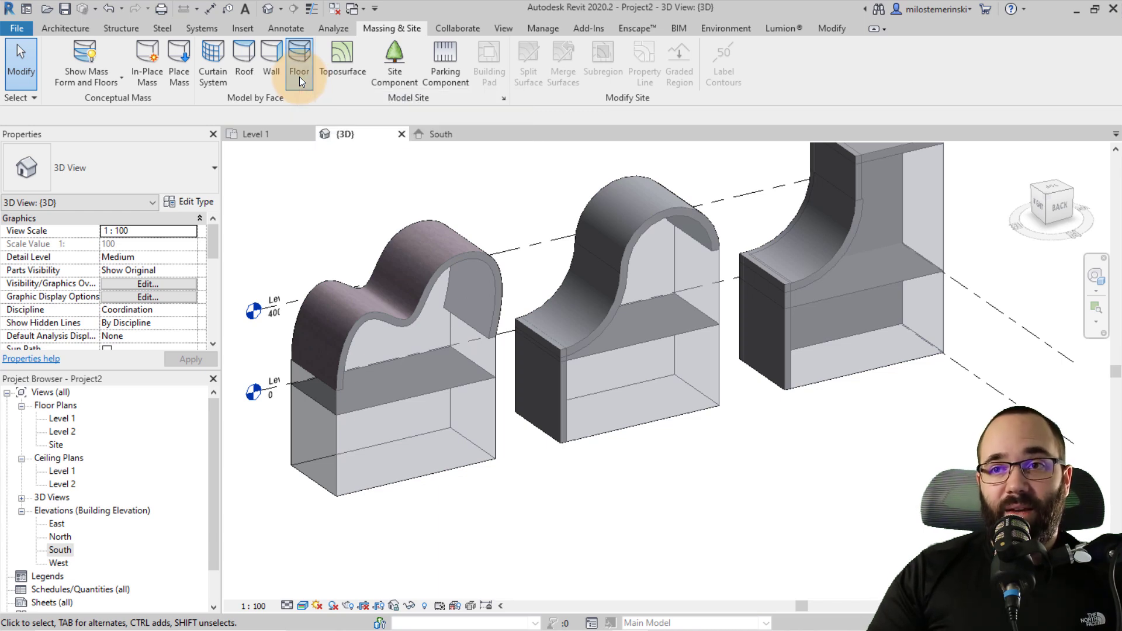
{"action": "left_click", "coordinate": [439, 387]}
{"action": "left_click", "coordinate": [667, 88]}
{"action": "left_click", "coordinate": [439, 451]}
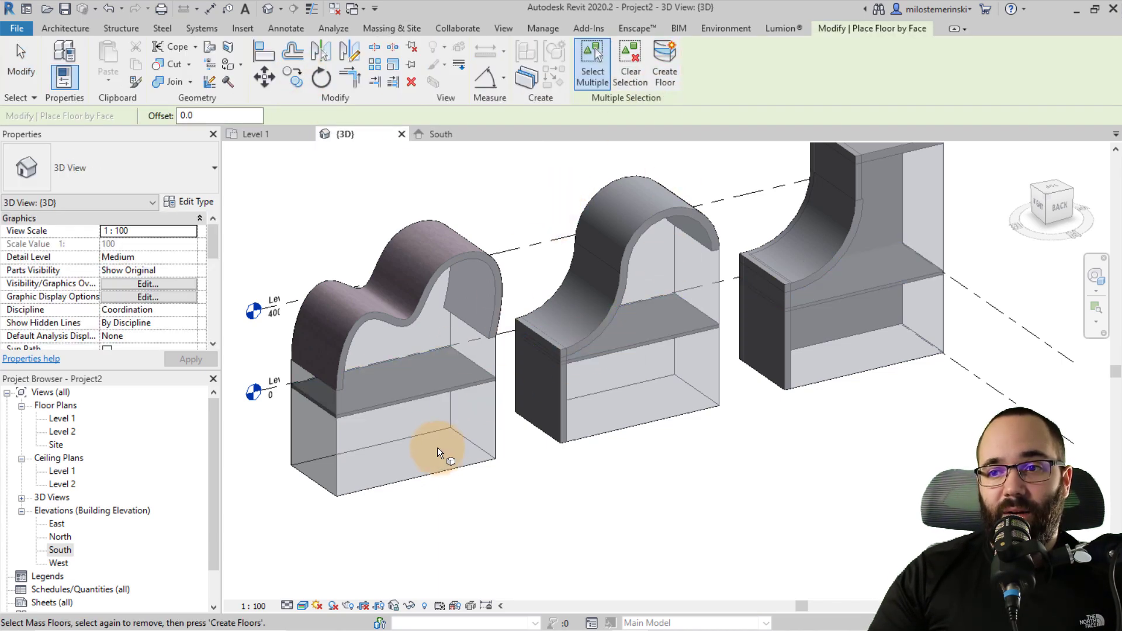
{"action": "scroll", "coordinate": [380, 411], "scroll_direction": "up", "scroll_amount": 3}
{"action": "key", "text": "Escape"}
Check the new floor's type and examine its slabs inside the three mass forms from the back and front.
{"action": "left_click", "coordinate": [363, 408]}
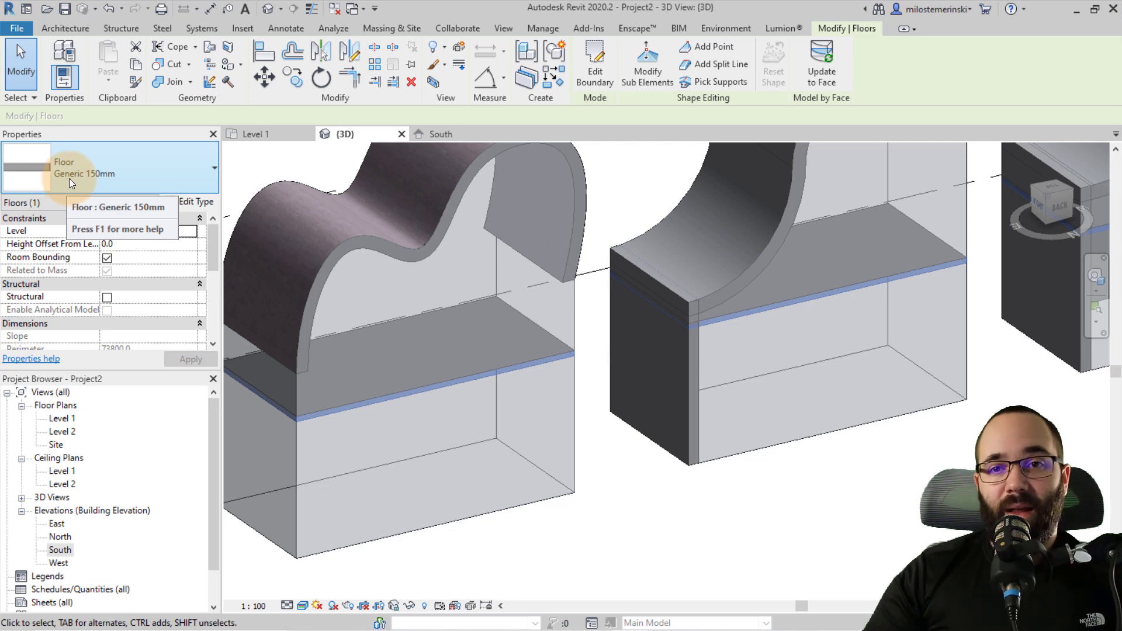
{"action": "left_click", "coordinate": [250, 173]}
{"action": "scroll", "coordinate": [417, 299], "scroll_direction": "down", "scroll_amount": 4}
{"action": "middle_click_drag", "start_coordinate": [397, 361], "coordinate": [533, 283], "text": "shift"}
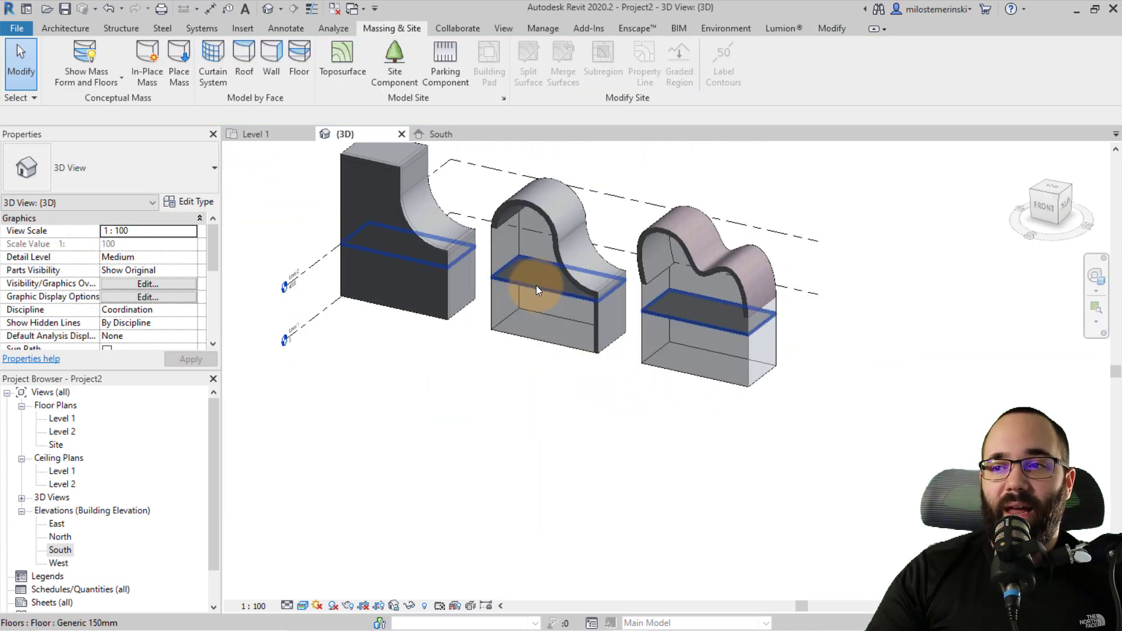
{"action": "middle_click_drag", "start_coordinate": [551, 363], "coordinate": [671, 381], "text": "shift"}
{"action": "scroll", "coordinate": [607, 294], "scroll_direction": "up", "scroll_amount": 5}
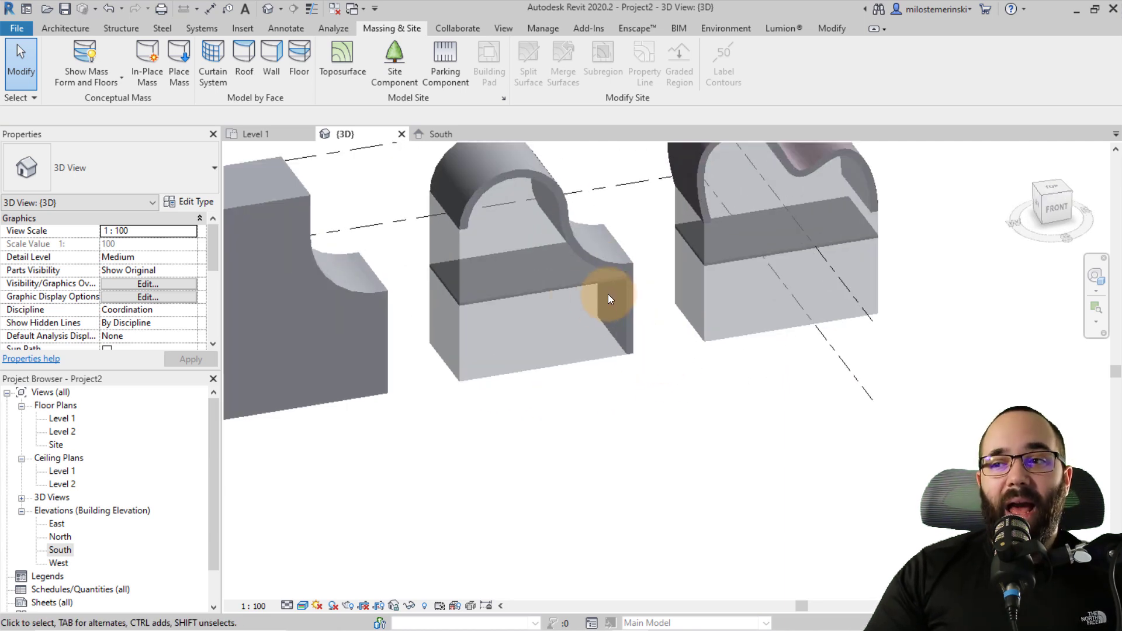
{"action": "scroll", "coordinate": [616, 277], "scroll_direction": "up", "scroll_amount": 4}
{"action": "middle_click_drag", "start_coordinate": [629, 300], "coordinate": [398, 356]}
{"action": "scroll", "coordinate": [514, 343], "scroll_direction": "down", "scroll_amount": 5}
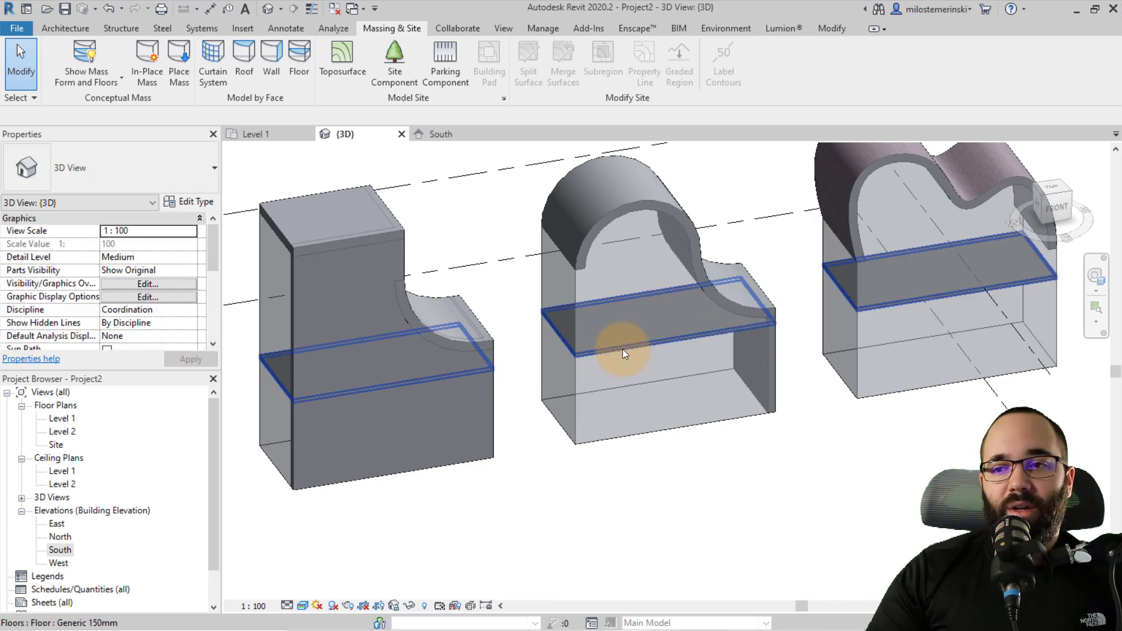
{"action": "scroll", "coordinate": [422, 381], "scroll_direction": "up", "scroll_amount": 4}
{"action": "scroll", "coordinate": [423, 381], "scroll_direction": "up", "scroll_amount": 3}
{"action": "middle_click_drag", "start_coordinate": [812, 336], "coordinate": [504, 353]}
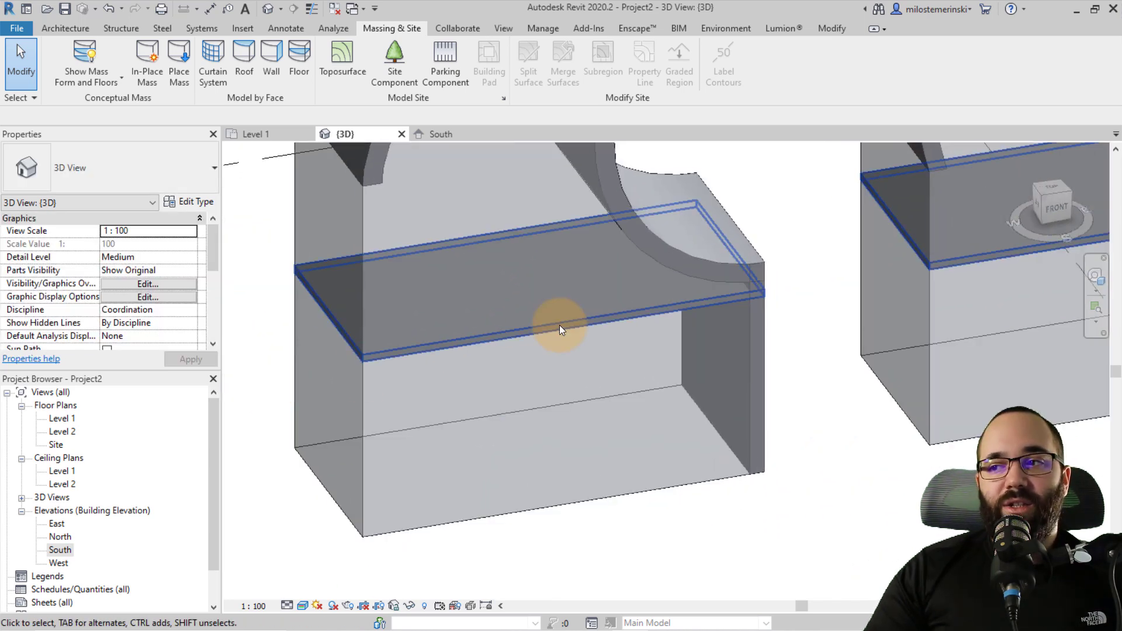
Select the Level 2 floor at the middle form and check its extent across the three forms.
{"action": "left_click", "coordinate": [619, 312]}
{"action": "scroll", "coordinate": [499, 311], "scroll_direction": "down", "scroll_amount": 3}
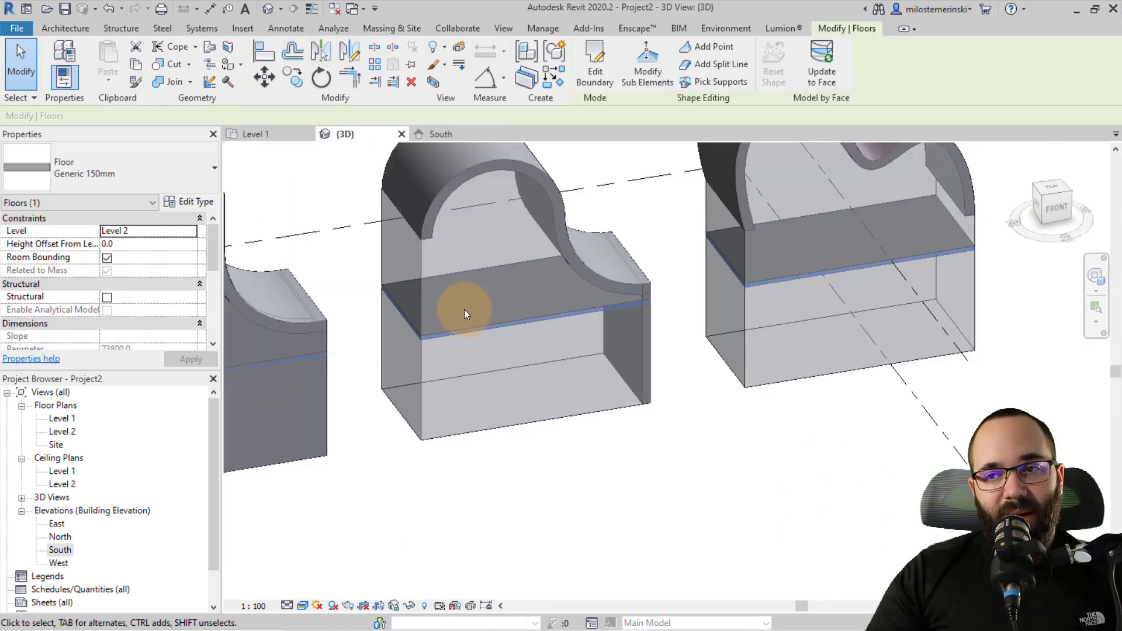
{"action": "key", "text": "Escape"}
{"action": "left_click", "coordinate": [461, 333]}
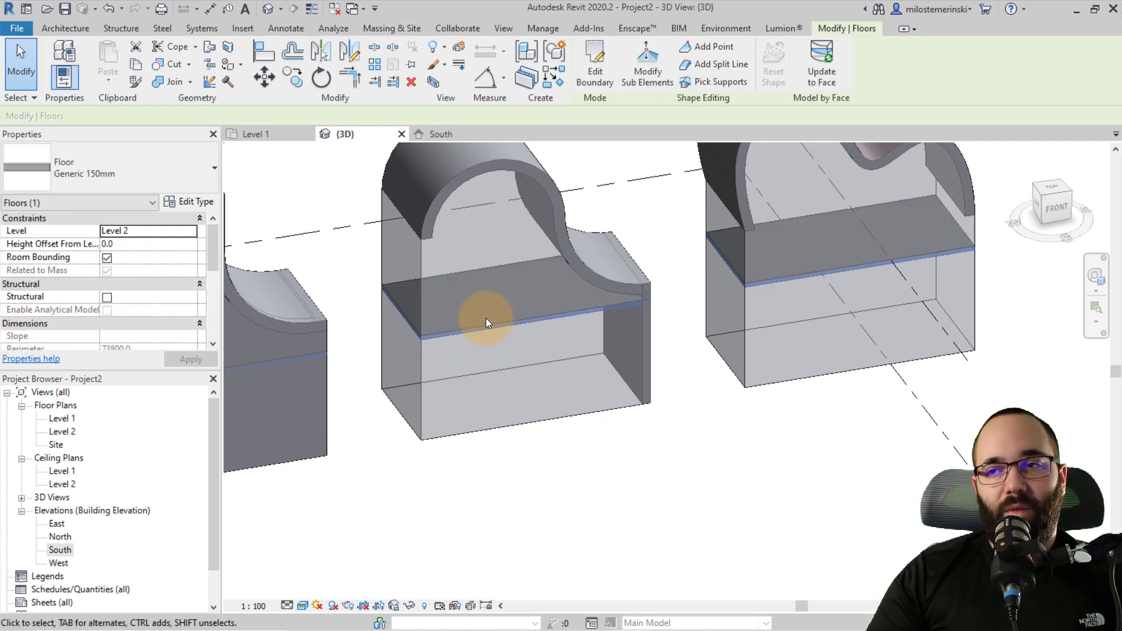
Edit the Level 2 floor's boundary so the middle slab's short edge below the low roof end is pulled slightly inward.
{"action": "left_click", "coordinate": [590, 84]}
{"action": "scroll", "coordinate": [645, 290], "scroll_direction": "up", "scroll_amount": 5}
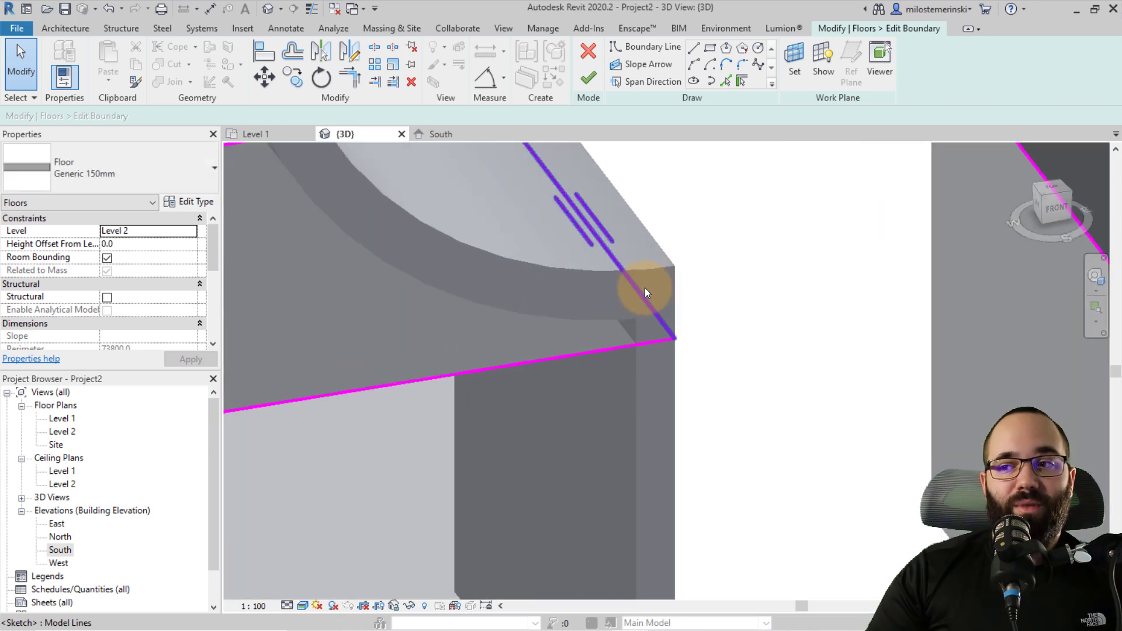
{"action": "left_click", "coordinate": [633, 310]}
{"action": "left_click_drag", "start_coordinate": [623, 309], "coordinate": [608, 312]}
{"action": "scroll", "coordinate": [619, 268], "scroll_direction": "down", "scroll_amount": 5}
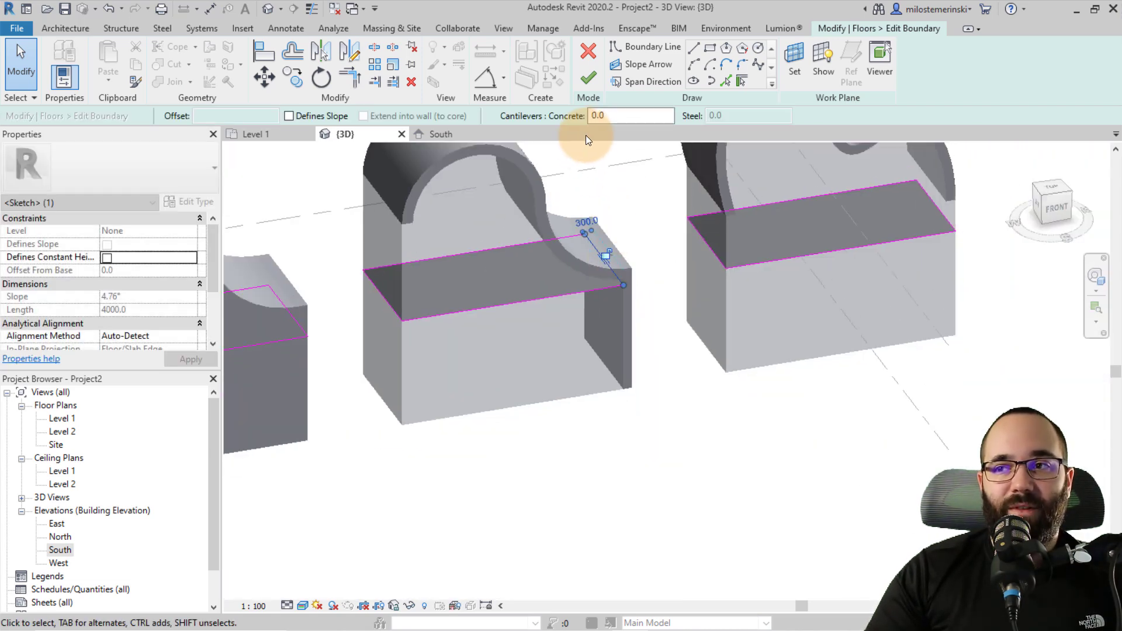
{"action": "left_click", "coordinate": [589, 78]}
{"action": "left_click", "coordinate": [585, 455]}
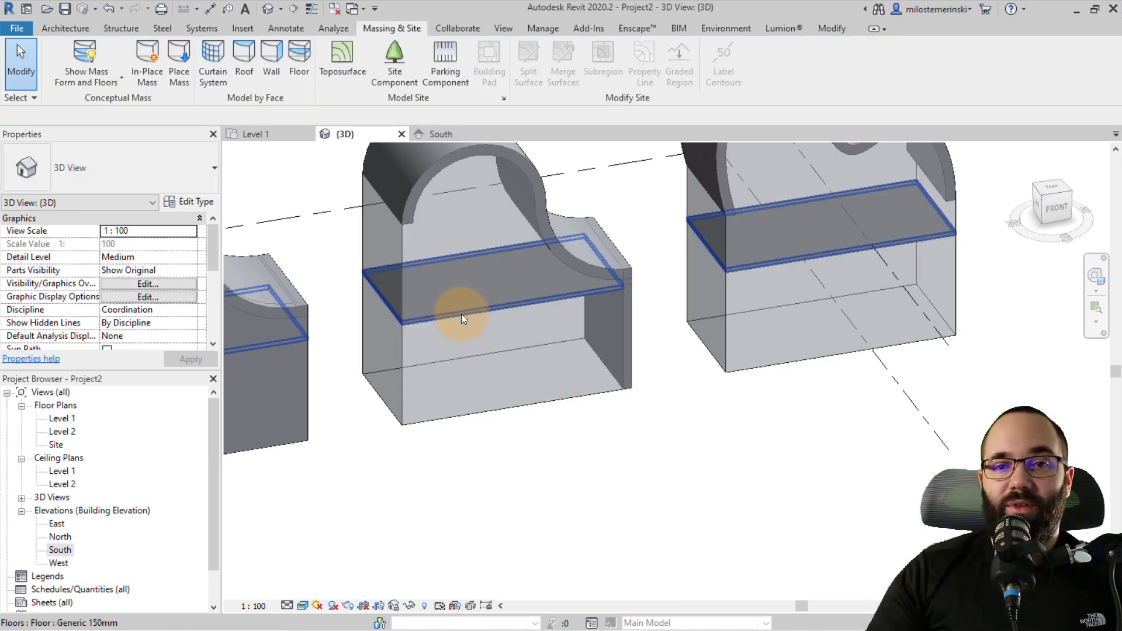
Examine the two freestanding double-curved surface masses in front of the building forms, selecting each in turn.
{"action": "scroll", "coordinate": [591, 392], "scroll_direction": "down", "scroll_amount": 5}
{"action": "mouse_move", "coordinate": [602, 417]}
{"action": "middle_mouse_down", "text": "shift"}
{"action": "mouse_move", "coordinate": [515, 428]}
{"action": "mouse_move", "coordinate": [608, 403]}
{"action": "middle_mouse_up", "text": "shift"}
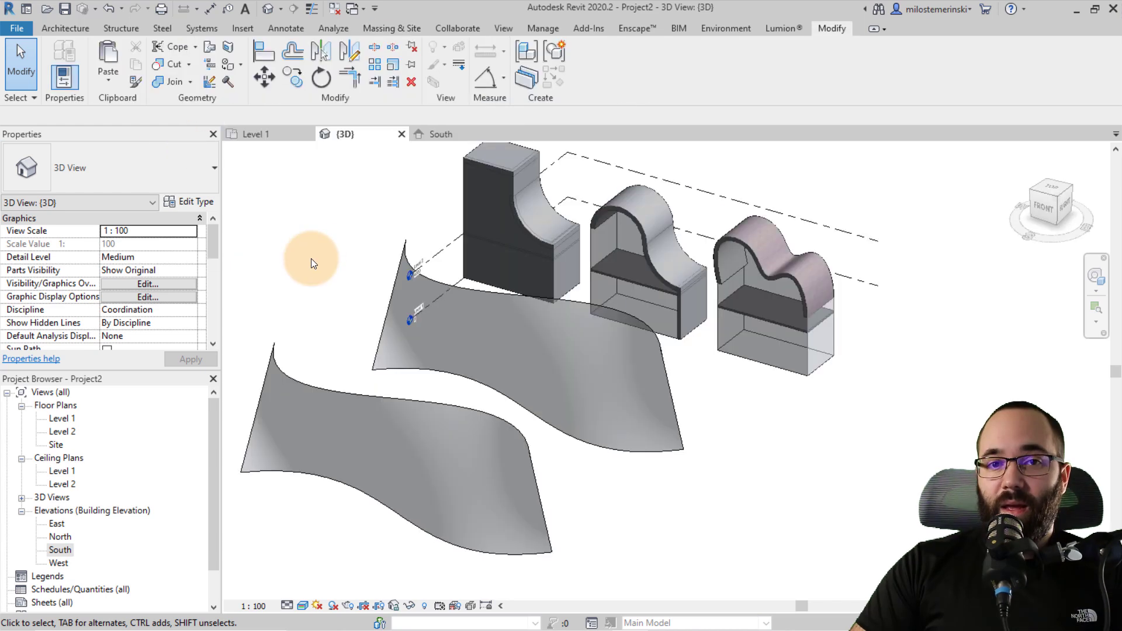
{"action": "middle_click_drag", "start_coordinate": [569, 378], "coordinate": [467, 313], "text": "shift"}
{"action": "left_click", "coordinate": [474, 308]}
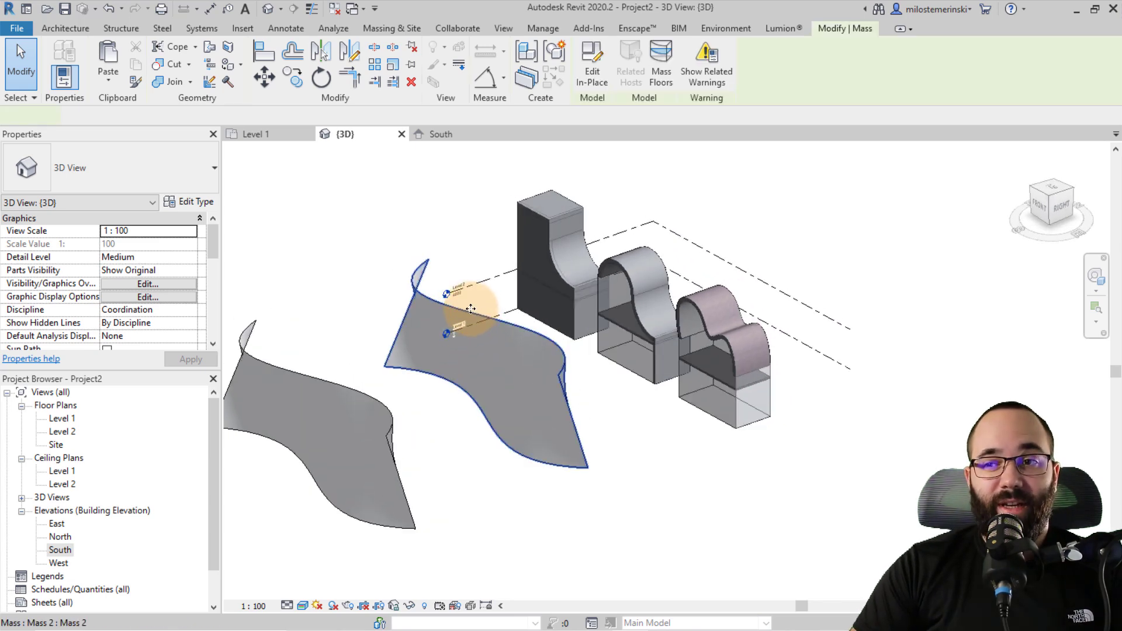
{"action": "middle_click_drag", "start_coordinate": [526, 363], "coordinate": [485, 395], "text": "shift"}
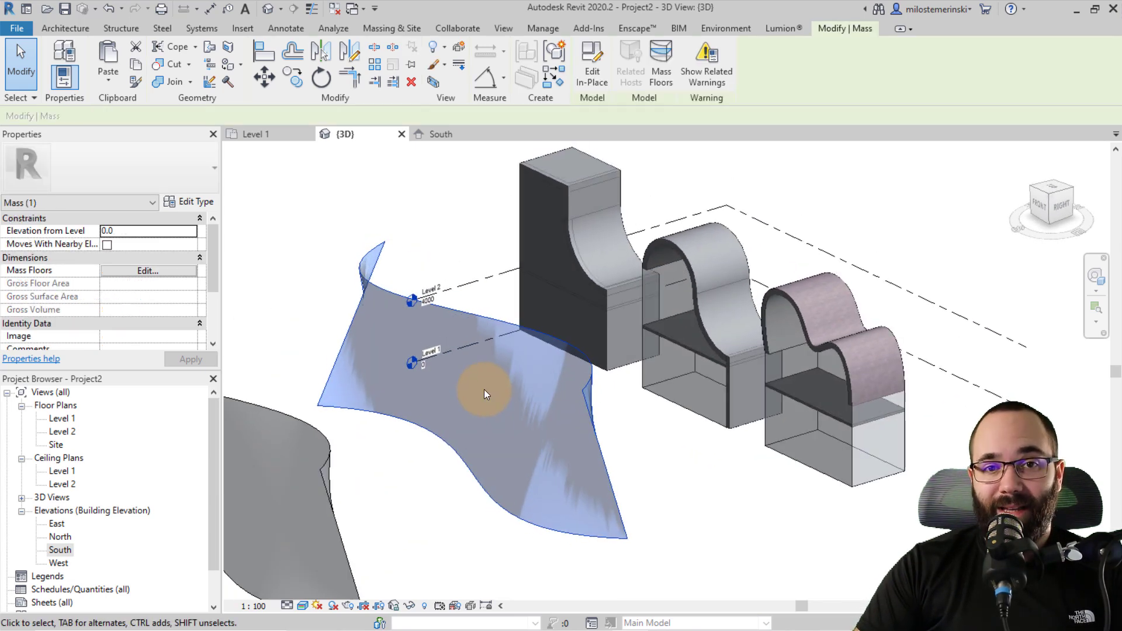
{"action": "mouse_move", "coordinate": [513, 346]}
{"action": "middle_mouse_down", "text": "shift"}
{"action": "mouse_move", "coordinate": [512, 327]}
{"action": "mouse_move", "coordinate": [500, 330]}
{"action": "mouse_move", "coordinate": [486, 306]}
{"action": "mouse_move", "coordinate": [515, 328]}
{"action": "middle_mouse_up", "text": "shift"}
{"action": "left_click", "coordinate": [331, 411]}
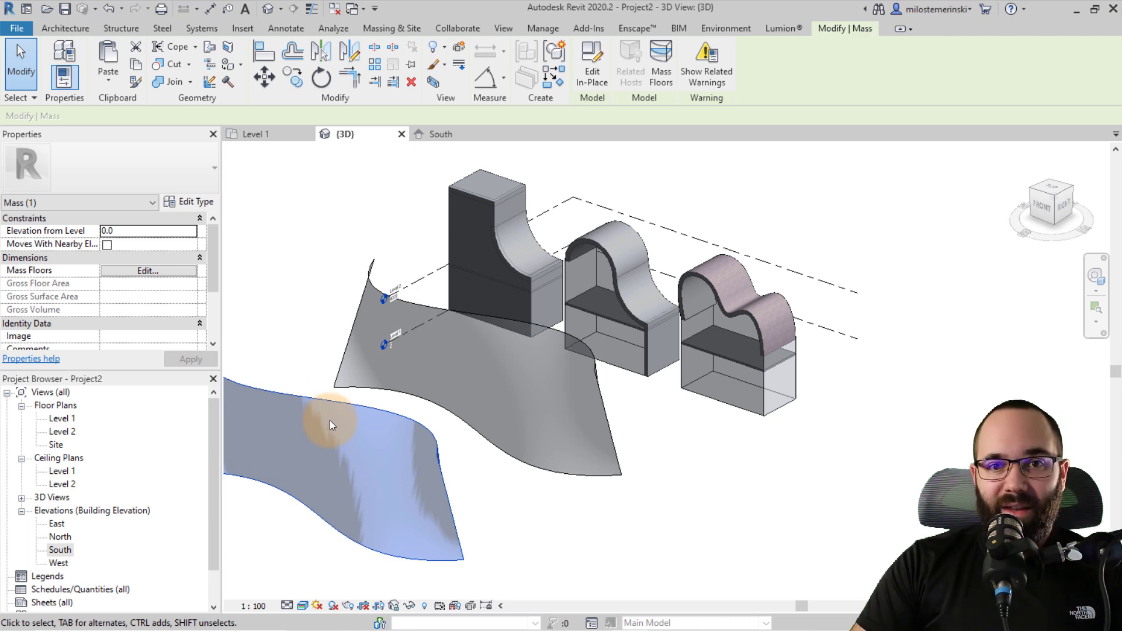
{"action": "left_click", "coordinate": [464, 316]}
{"action": "left_click", "coordinate": [420, 309]}
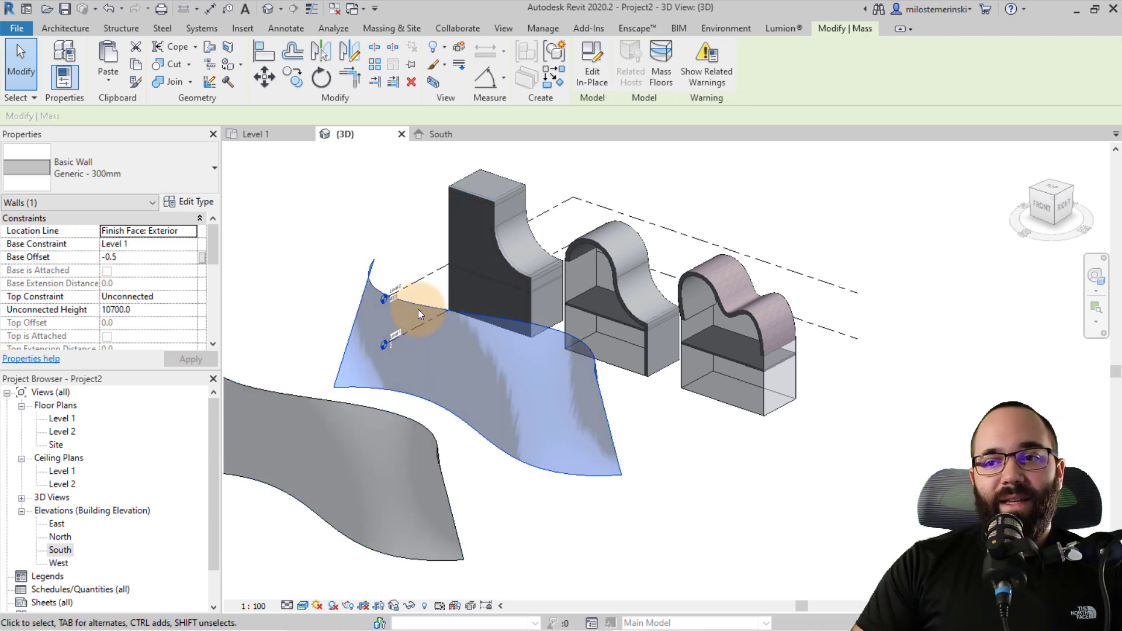
{"action": "left_click", "coordinate": [323, 217]}
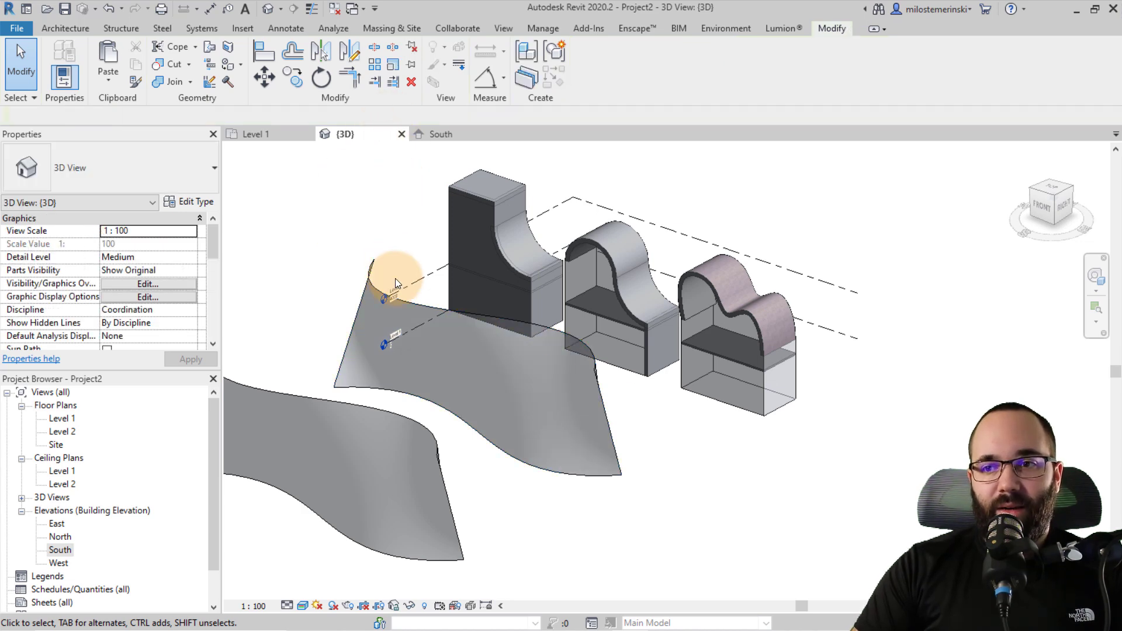
Create a 1500 x 3000mm curtain system by face on the double-curved mass nearest the building forms.
{"action": "left_click", "coordinate": [384, 31]}
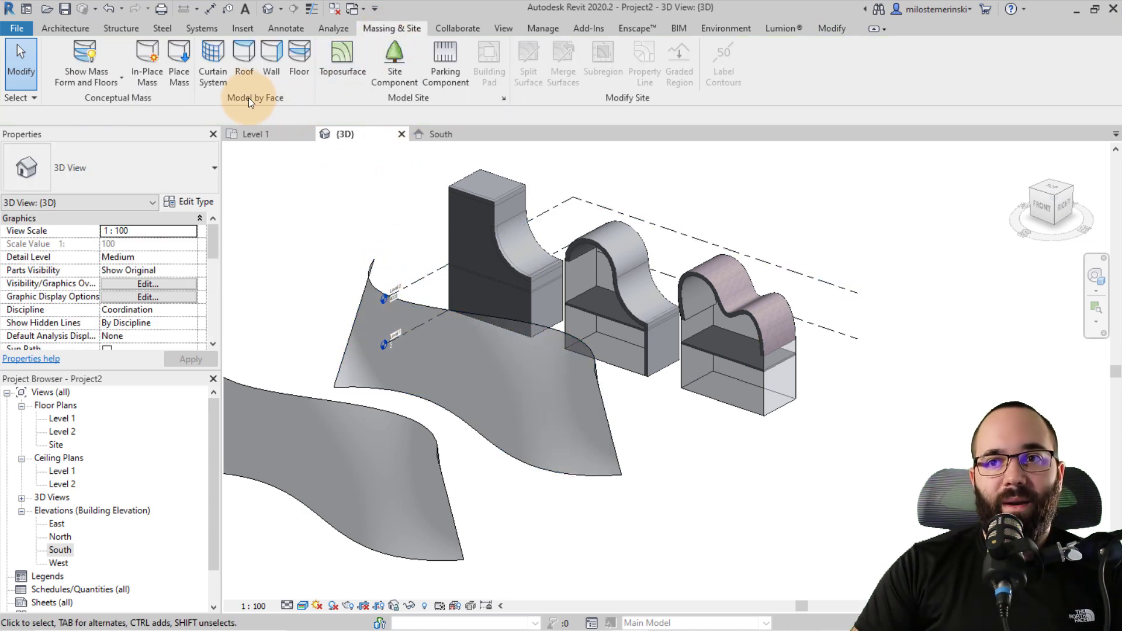
{"action": "left_click", "coordinate": [219, 82]}
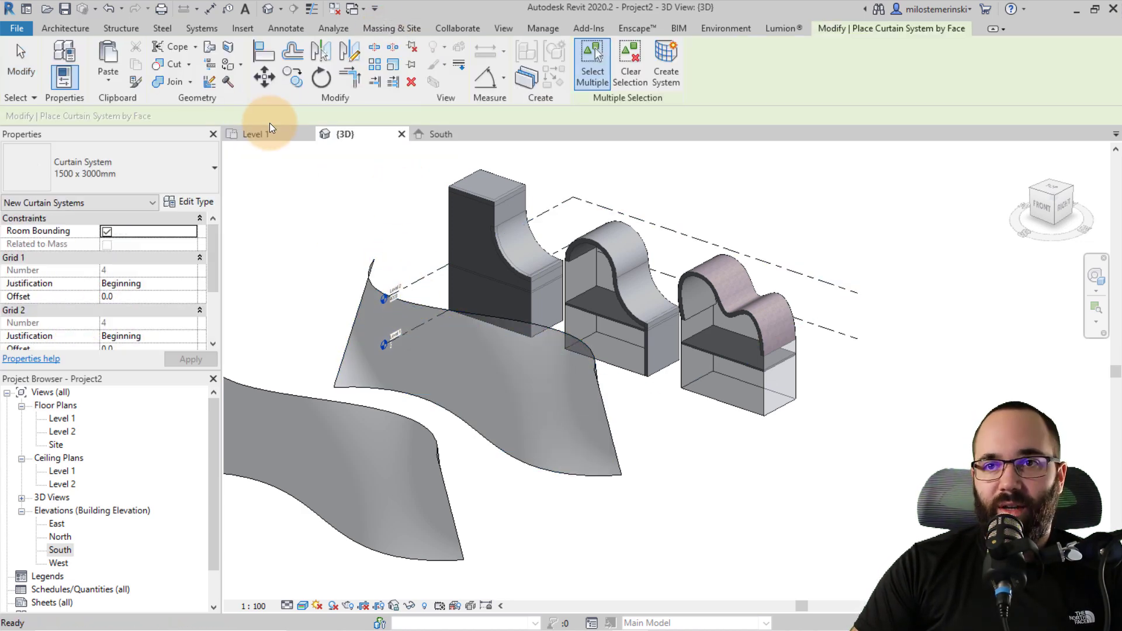
{"action": "left_click", "coordinate": [374, 292]}
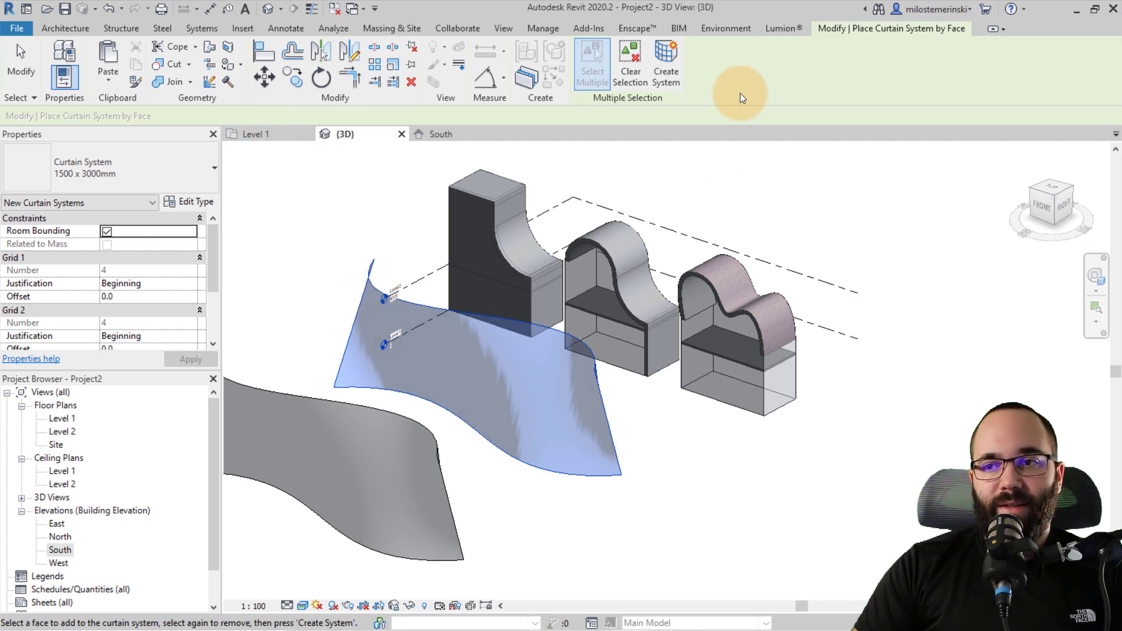
{"action": "left_click", "coordinate": [666, 66]}
{"action": "middle_click_drag", "start_coordinate": [521, 476], "coordinate": [657, 392], "text": "shift"}
{"action": "scroll", "coordinate": [515, 366], "scroll_direction": "up", "scroll_amount": 3}
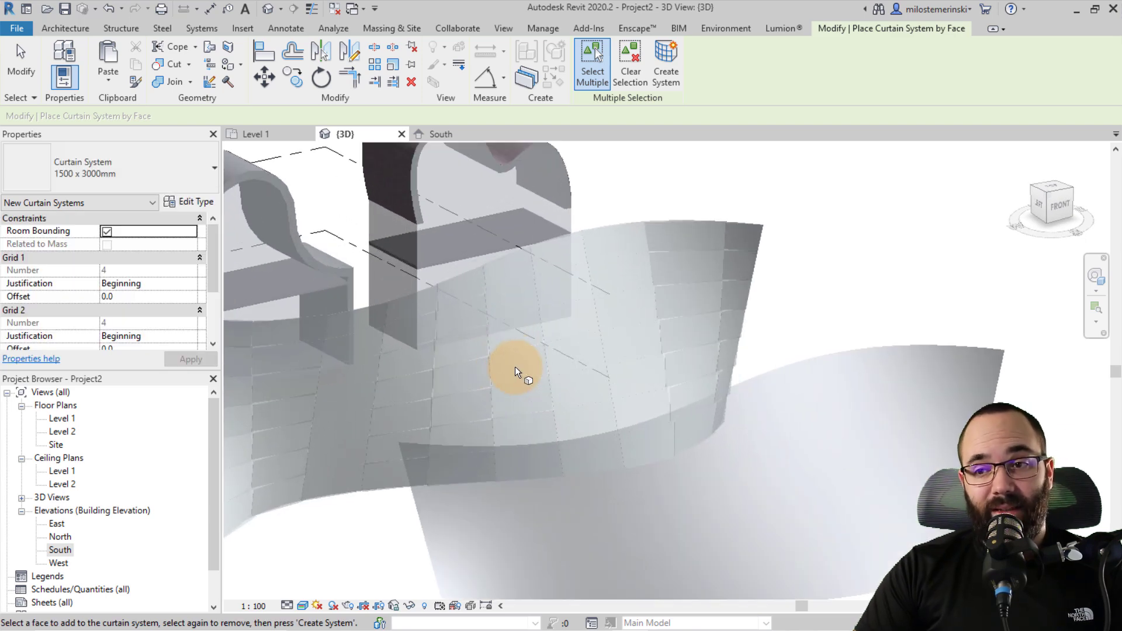
{"action": "key", "text": "Escape"}
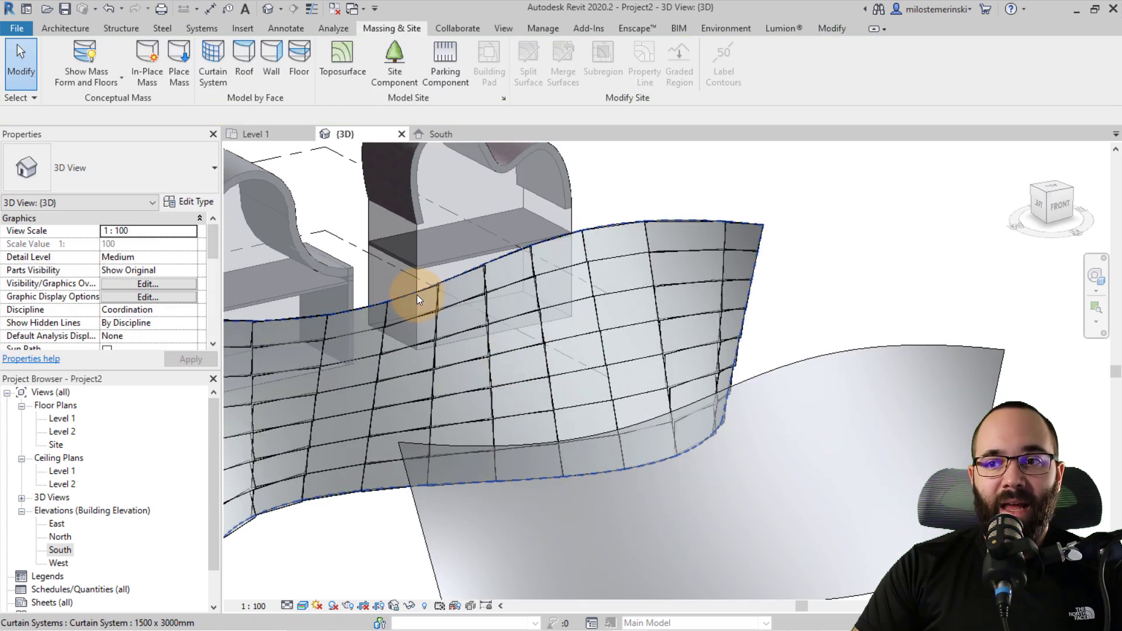
Inspect the new curtain system and check which curtain wall types the Wall tool offers.
{"action": "left_click", "coordinate": [377, 319]}
{"action": "middle_click_drag", "start_coordinate": [376, 319], "coordinate": [488, 343]}
{"action": "left_click", "coordinate": [376, 339]}
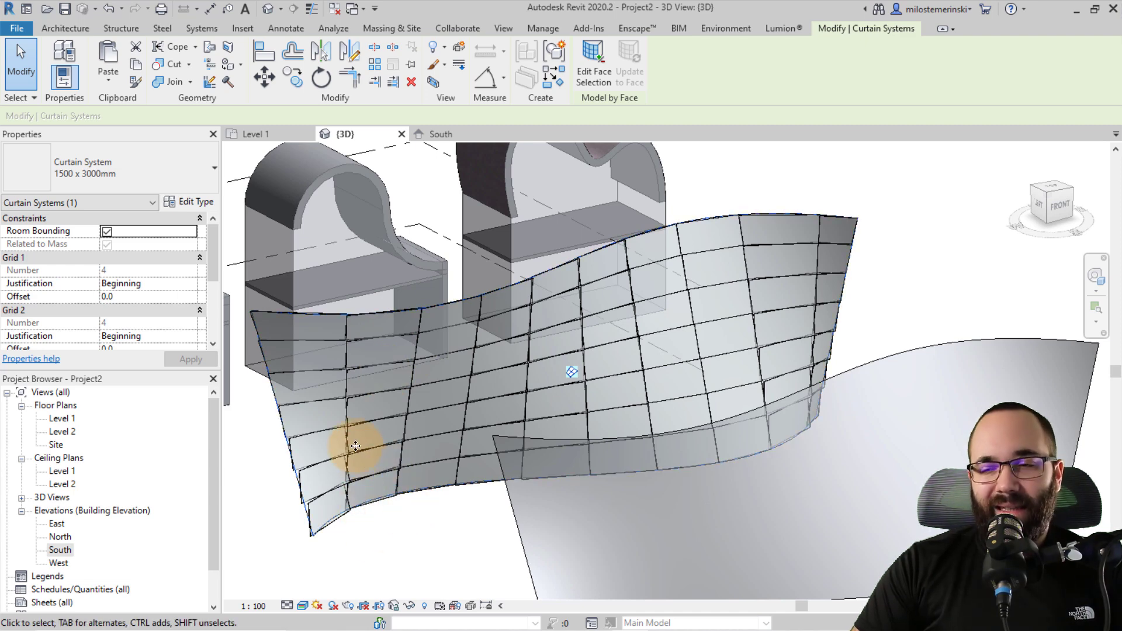
{"action": "left_click", "coordinate": [66, 28]}
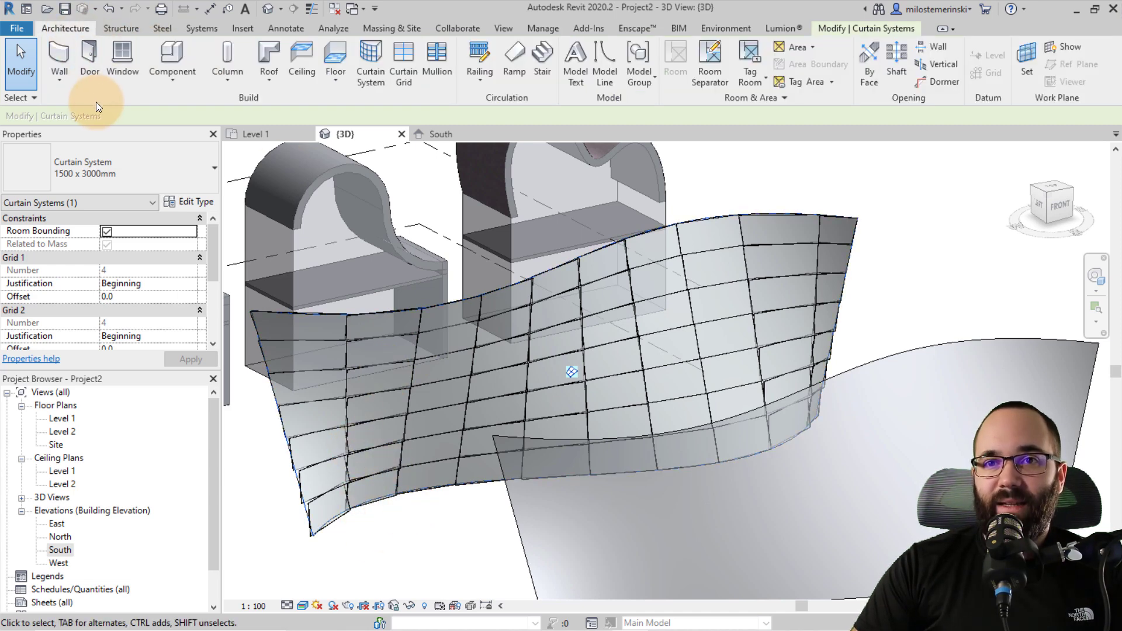
{"action": "left_click", "coordinate": [60, 81]}
{"action": "left_click", "coordinate": [56, 56]}
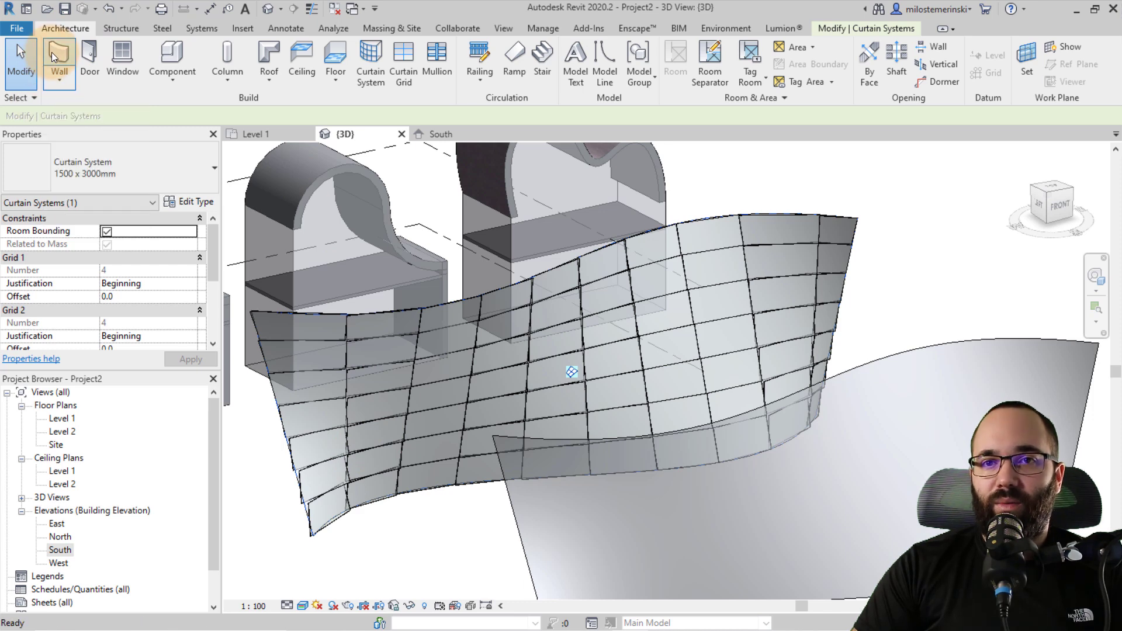
{"action": "left_click", "coordinate": [97, 171]}
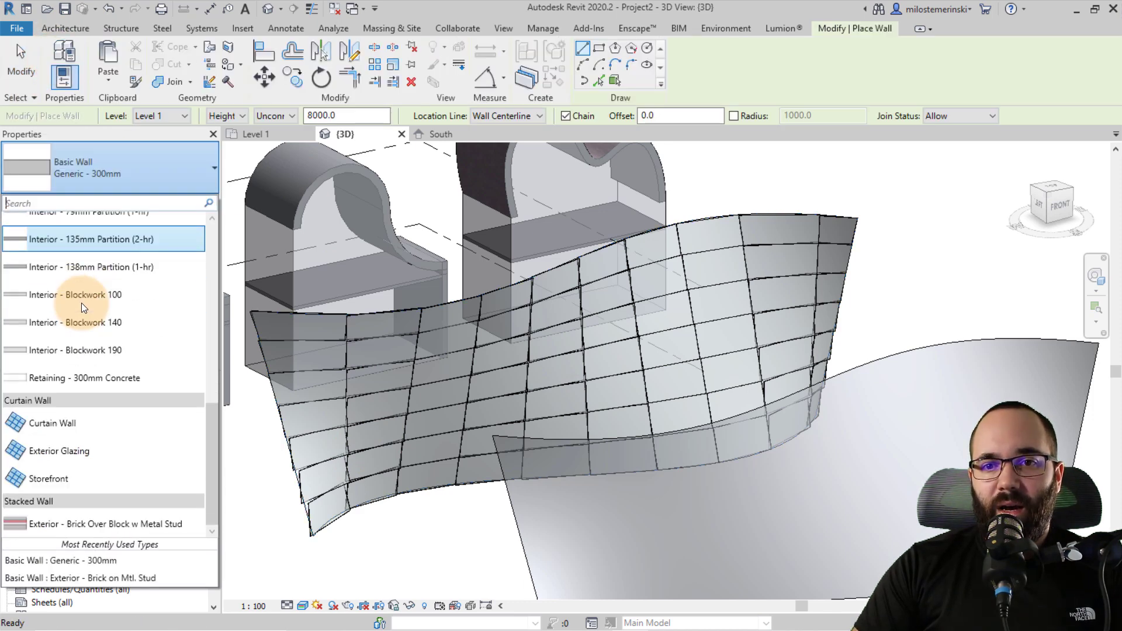
{"action": "left_click", "coordinate": [60, 440]}
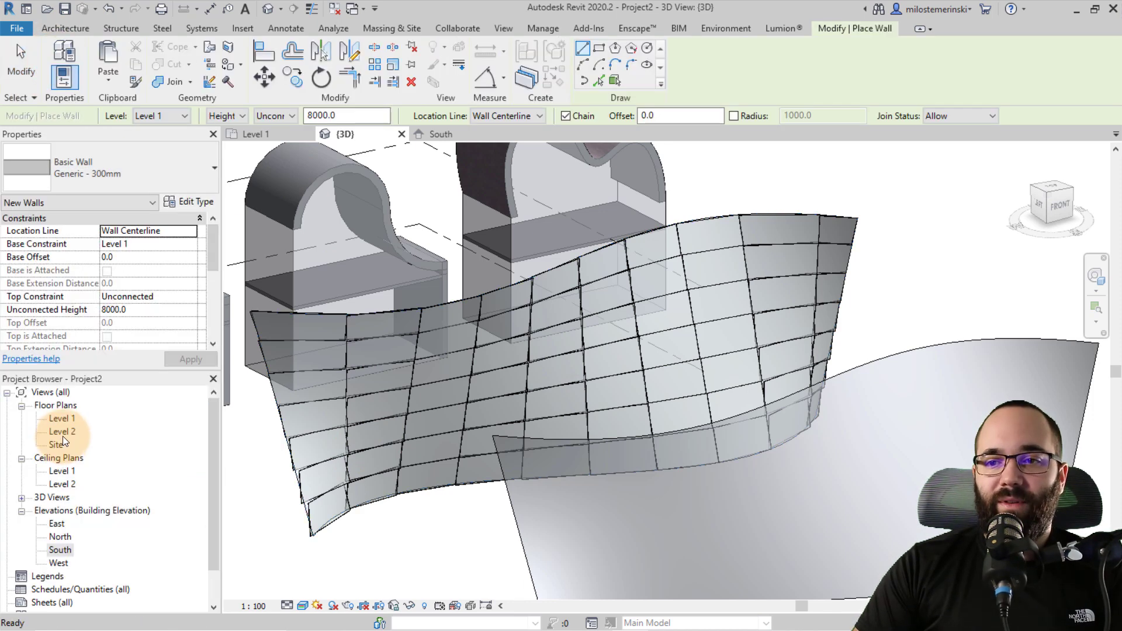
{"action": "key", "text": "Escape"}
Duplicate the curtain system's type as "1500 x 3000mm Mullions".
{"action": "left_click", "coordinate": [393, 496]}
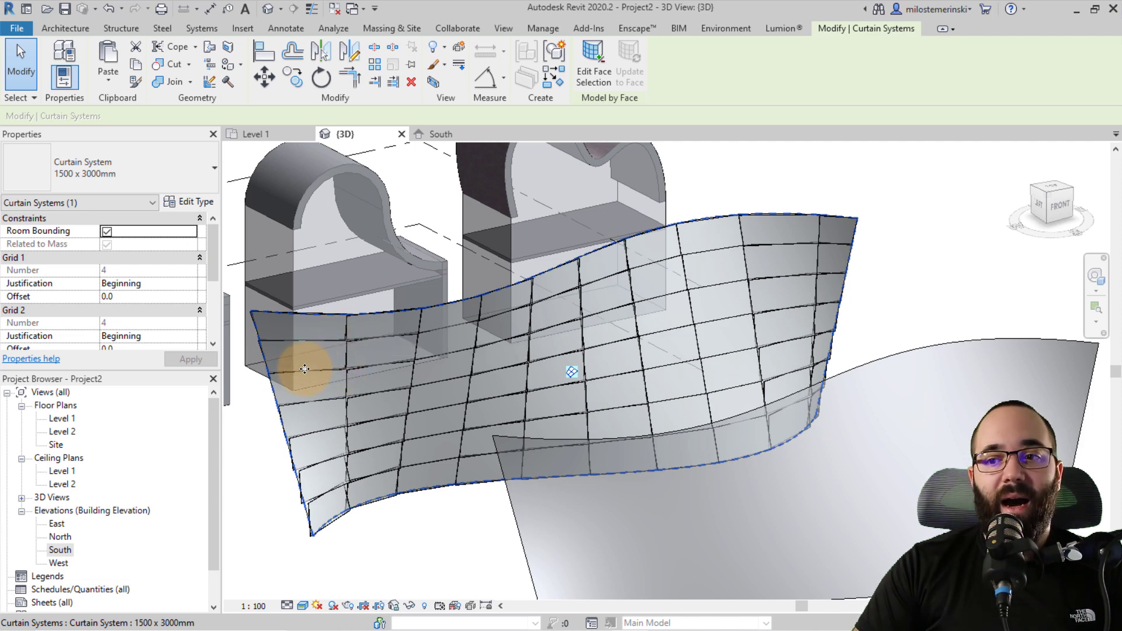
{"action": "scroll", "coordinate": [105, 263], "scroll_direction": "down", "scroll_amount": 1}
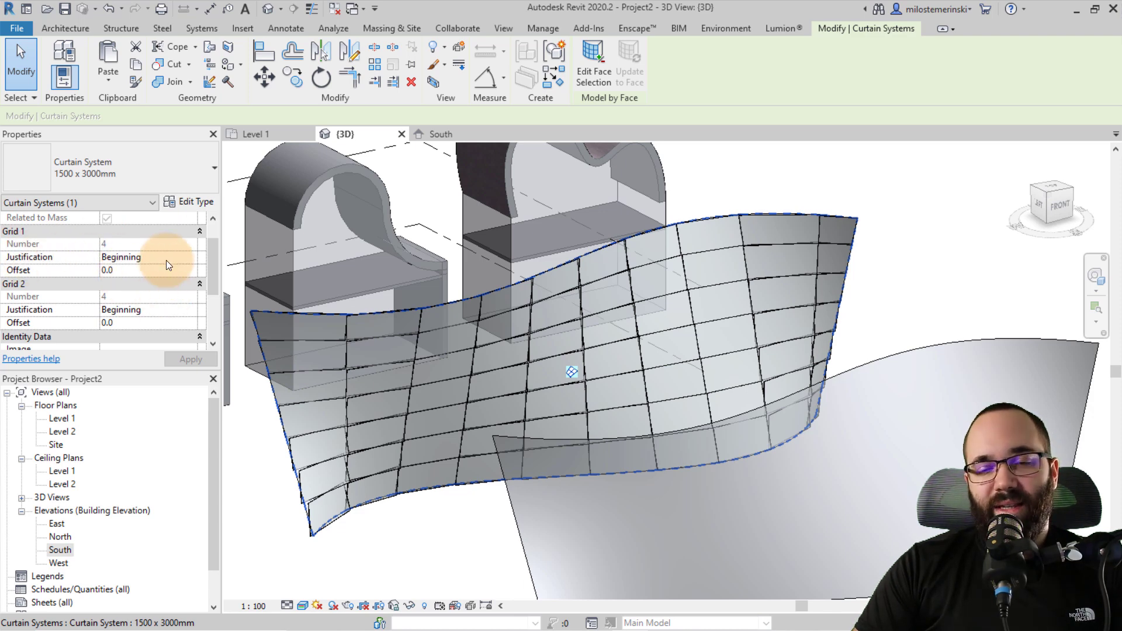
{"action": "left_click", "coordinate": [188, 201]}
{"action": "left_click_drag", "start_coordinate": [362, 92], "coordinate": [165, 47]}
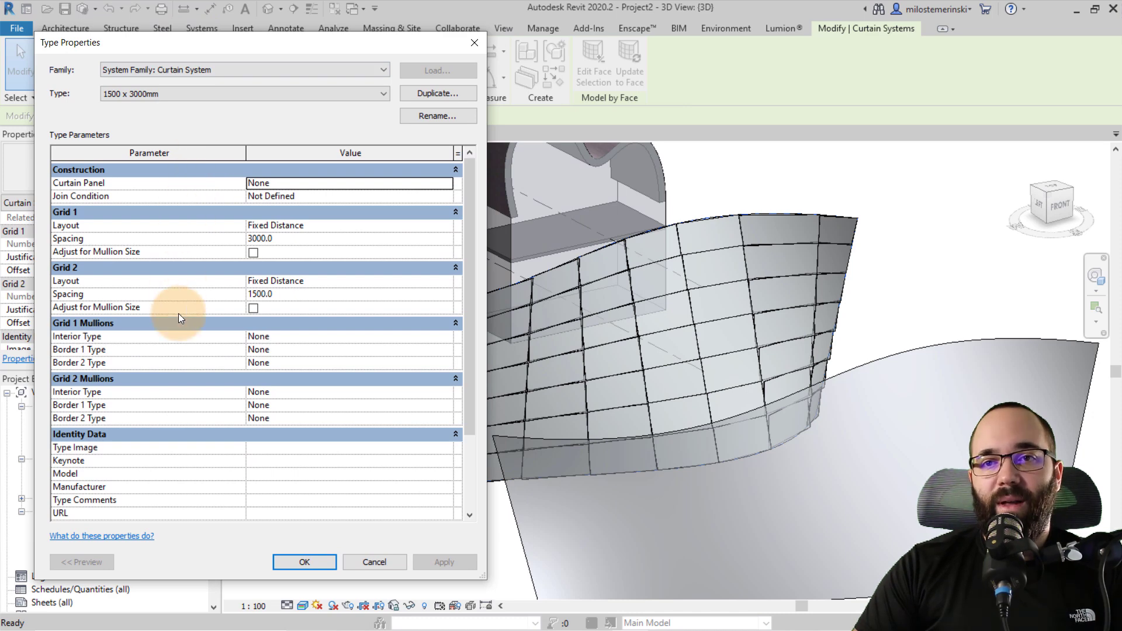
{"action": "left_click", "coordinate": [422, 97]}
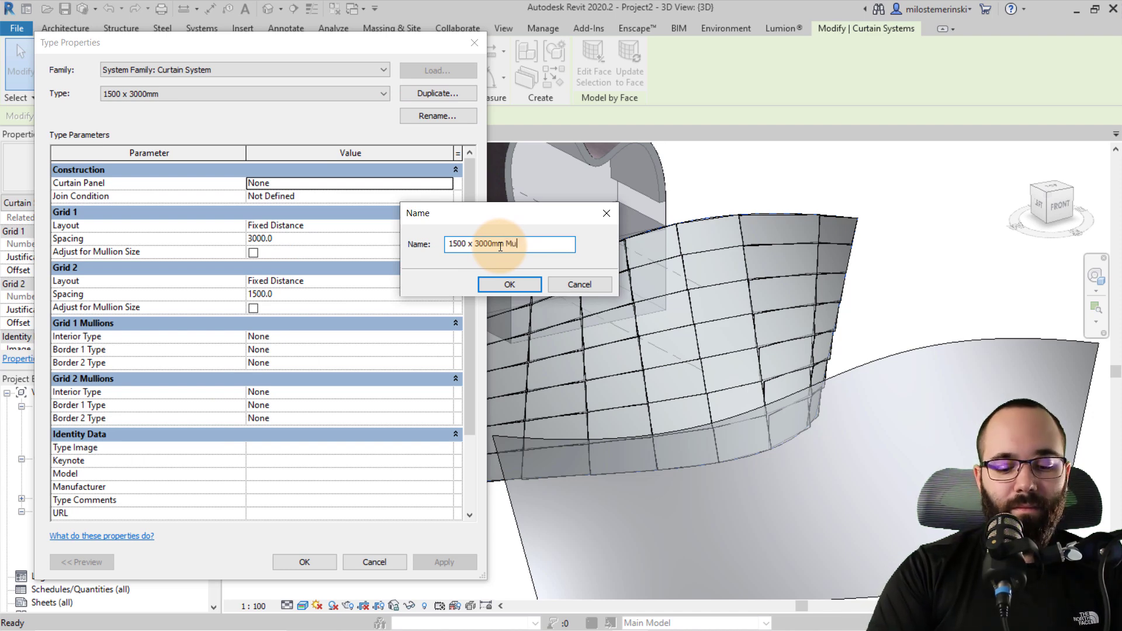
{"action": "key", "text": "Return"}
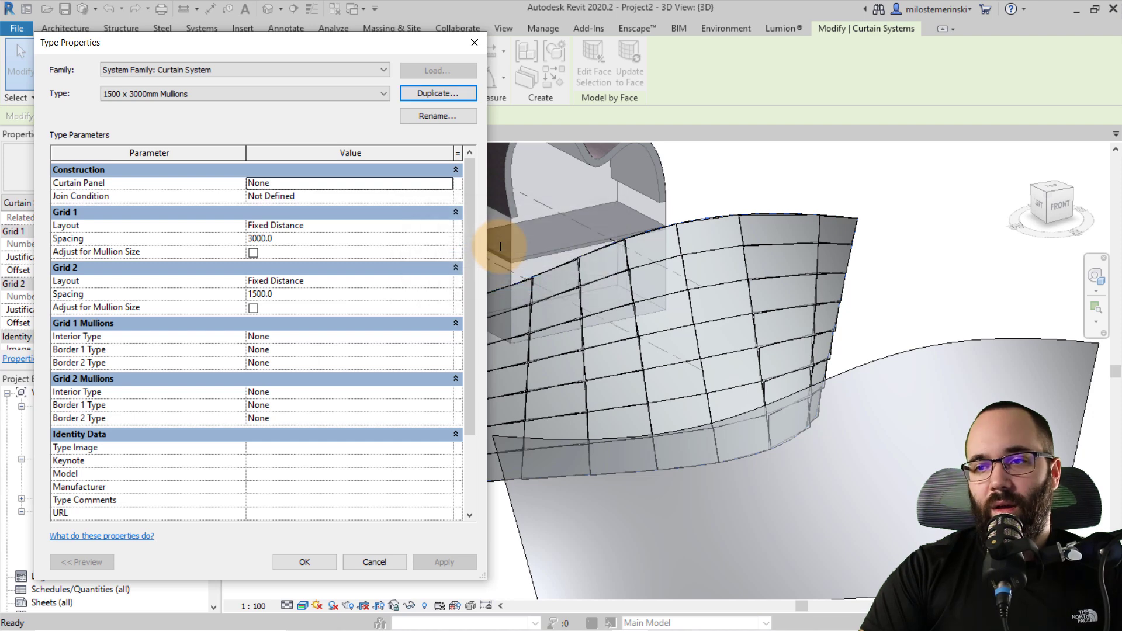
Set the type's curtain panel to System Panel : Glazed, with spacing 1400 for Grid 1 and 2400 for Grid 2.
{"action": "left_click", "coordinate": [439, 185]}
{"action": "left_click", "coordinate": [446, 183]}
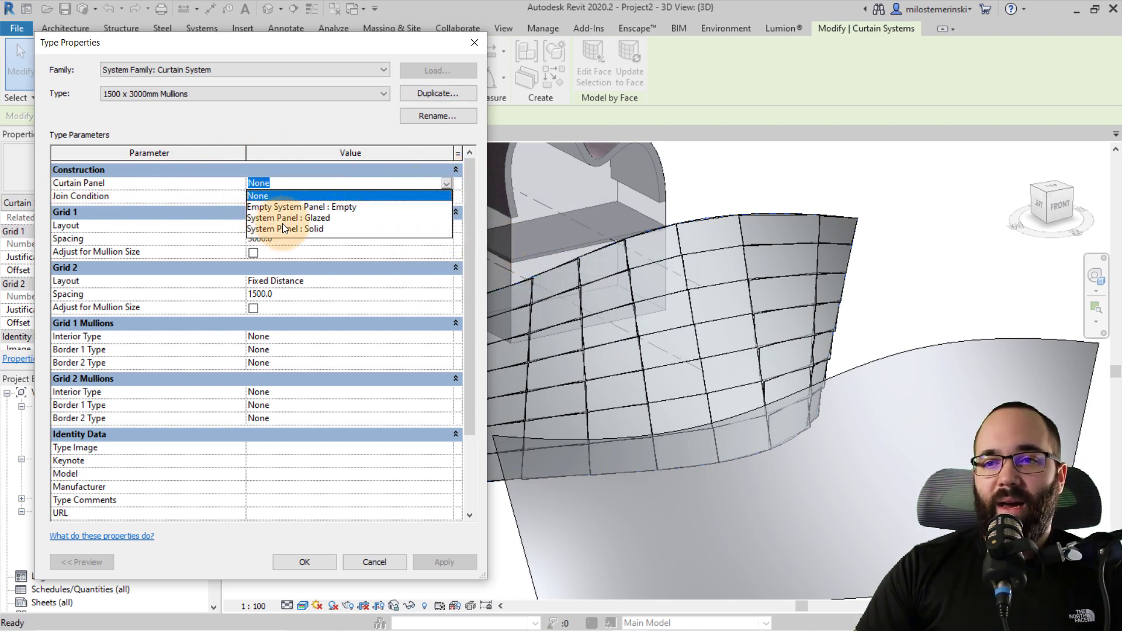
{"action": "left_click", "coordinate": [313, 219]}
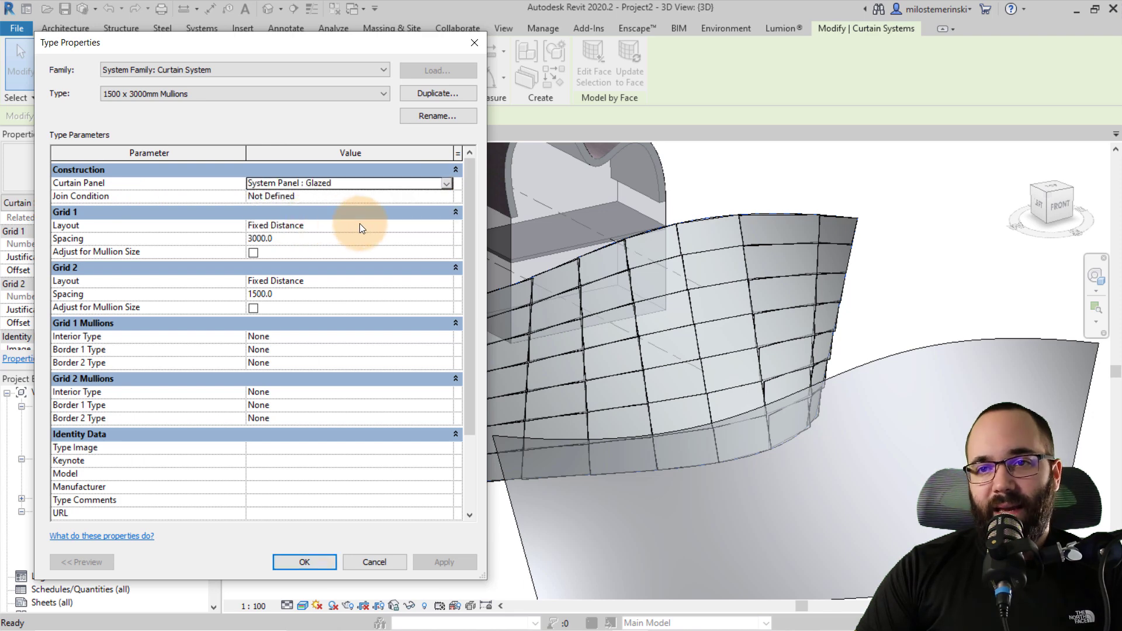
{"action": "left_click", "coordinate": [319, 228]}
{"action": "left_click", "coordinate": [329, 239]}
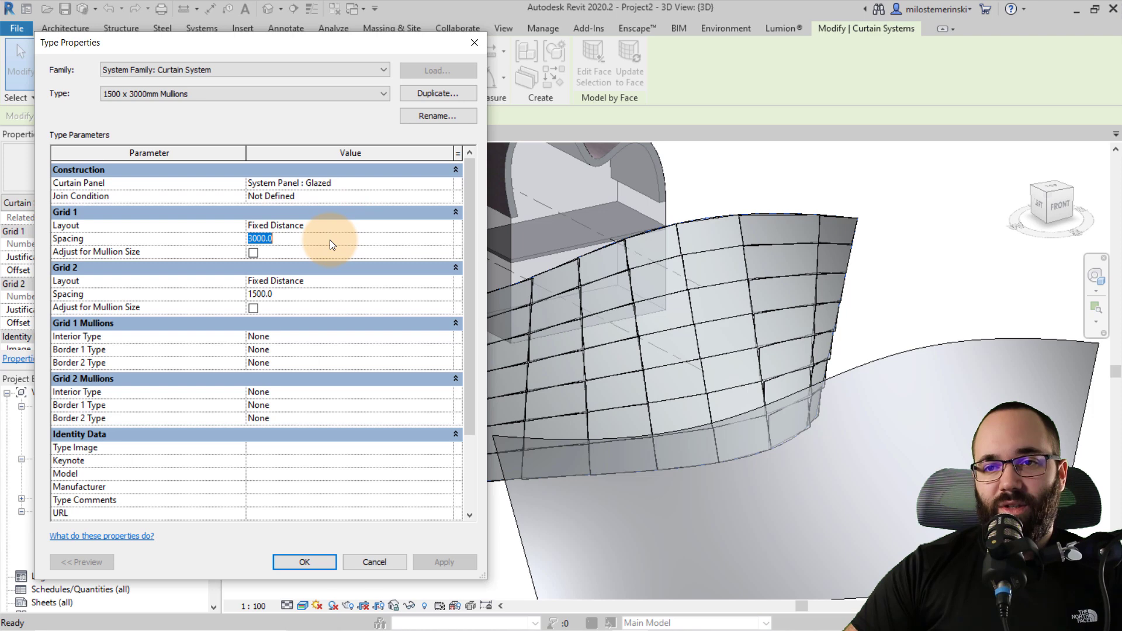
{"action": "type", "text": "1400"}
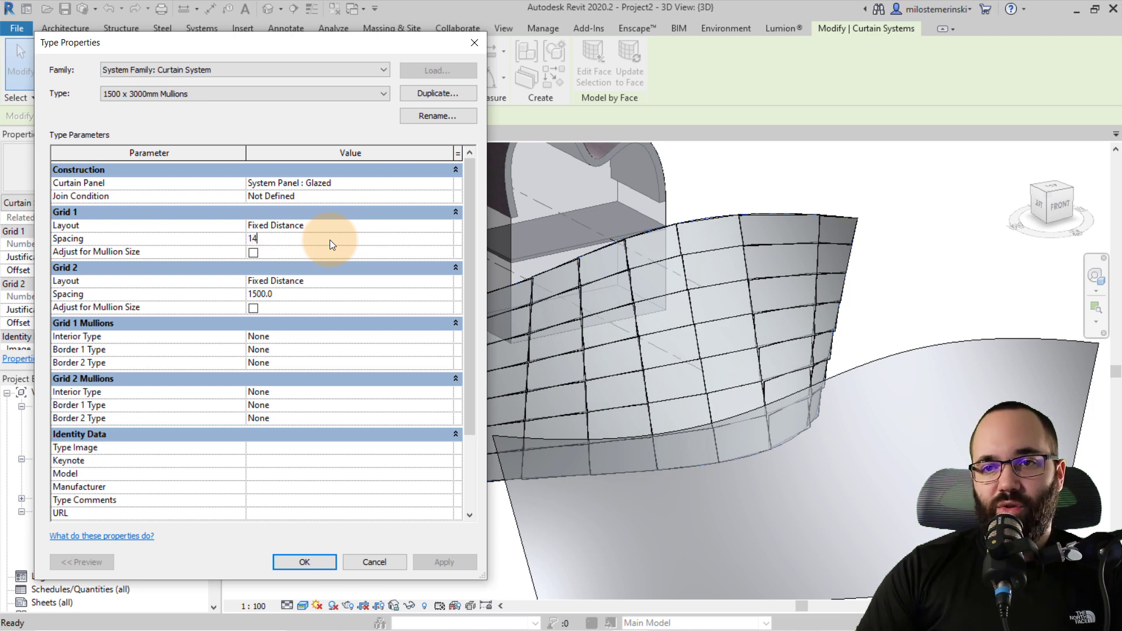
{"action": "left_click", "coordinate": [313, 294]}
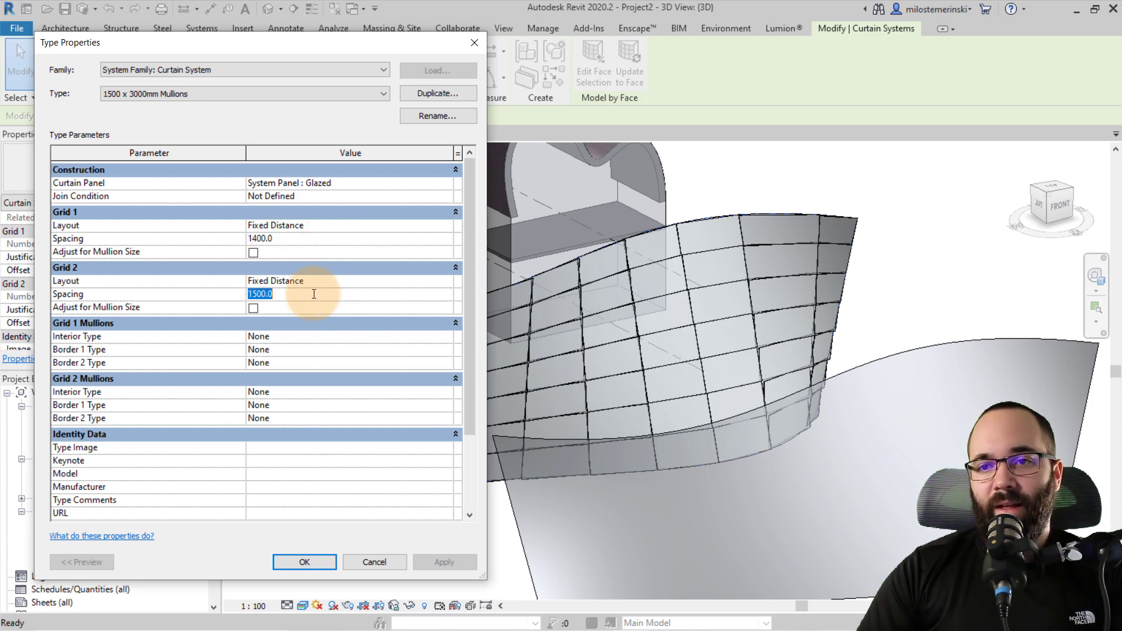
{"action": "type", "text": "2400"}
Set the Grid 1 interior and both border mullions to Rectangular Mullion : 50 x 150mm.
{"action": "left_click", "coordinate": [310, 336]}
{"action": "left_click", "coordinate": [447, 339]}
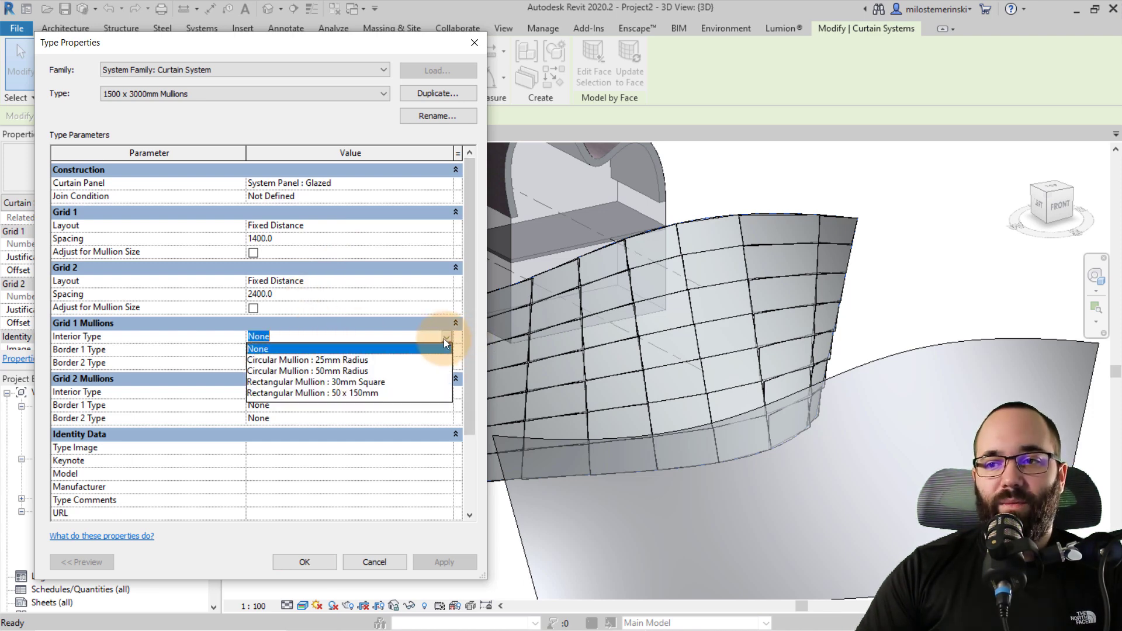
{"action": "left_click", "coordinate": [371, 394]}
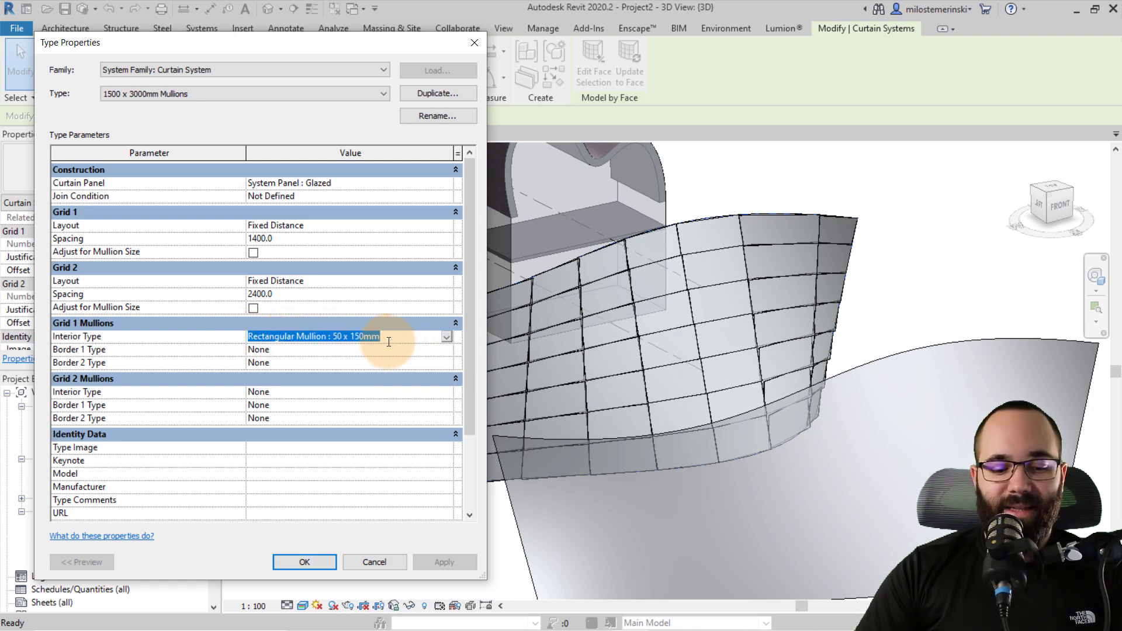
{"action": "left_click", "coordinate": [356, 351]}
{"action": "key", "text": "ctrl+v"}
{"action": "key", "text": "Tab"}
{"action": "key", "text": "ctrl+v"}
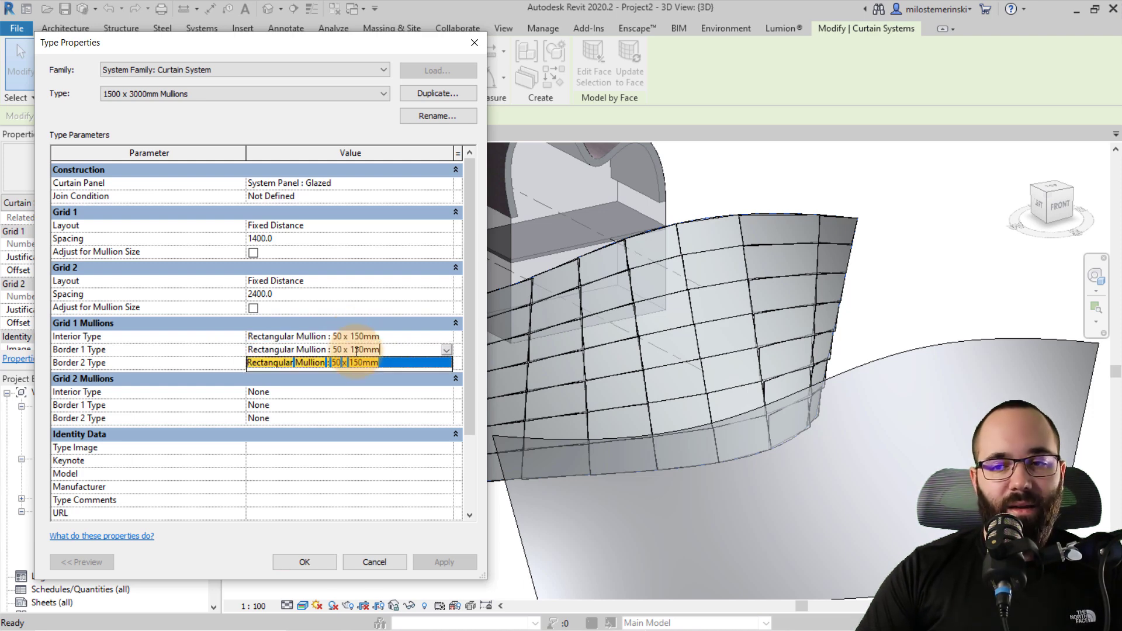
{"action": "left_click", "coordinate": [349, 366]}
{"action": "type", "text": "Rectangular Mullion : 50 x 150mm"}
Set the Grid 2 interior and both border mullions to Rectangular Mullion : 50 x 150mm.
{"action": "left_click", "coordinate": [328, 390]}
{"action": "type", "text": "Rectangular Mullion : 50 x 150mm"}
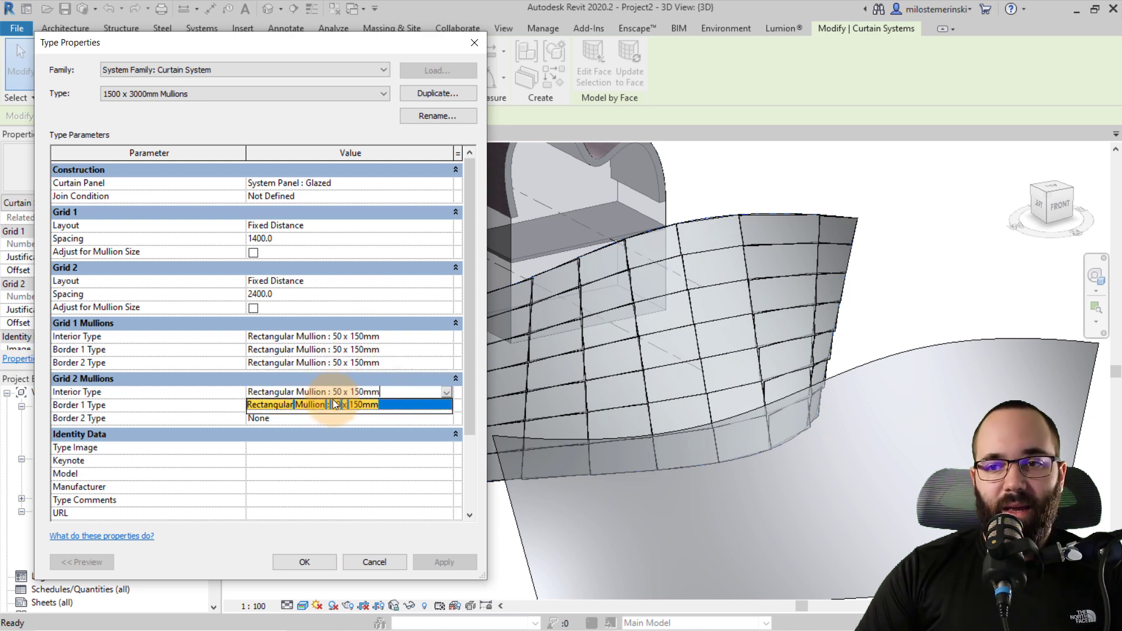
{"action": "left_click", "coordinate": [336, 409]}
{"action": "type", "text": "Rectangular Mullion : 50 x 150mm"}
{"action": "left_click", "coordinate": [344, 419]}
{"action": "type", "text": "Rectangular Mullion : 50 x 150mm"}
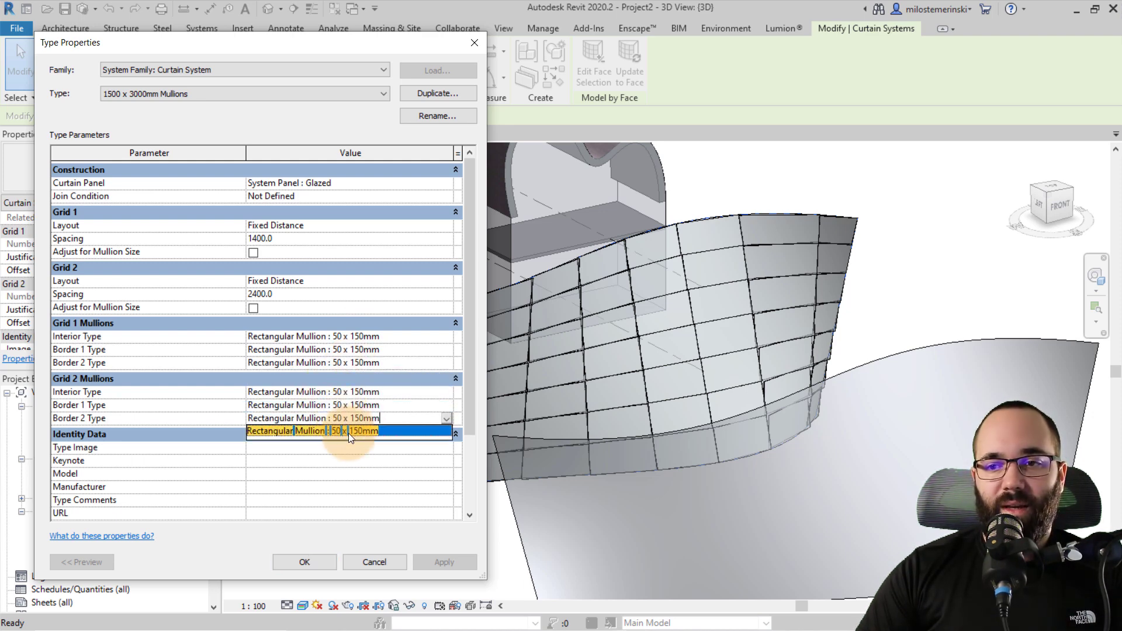
{"action": "left_click", "coordinate": [353, 432]}
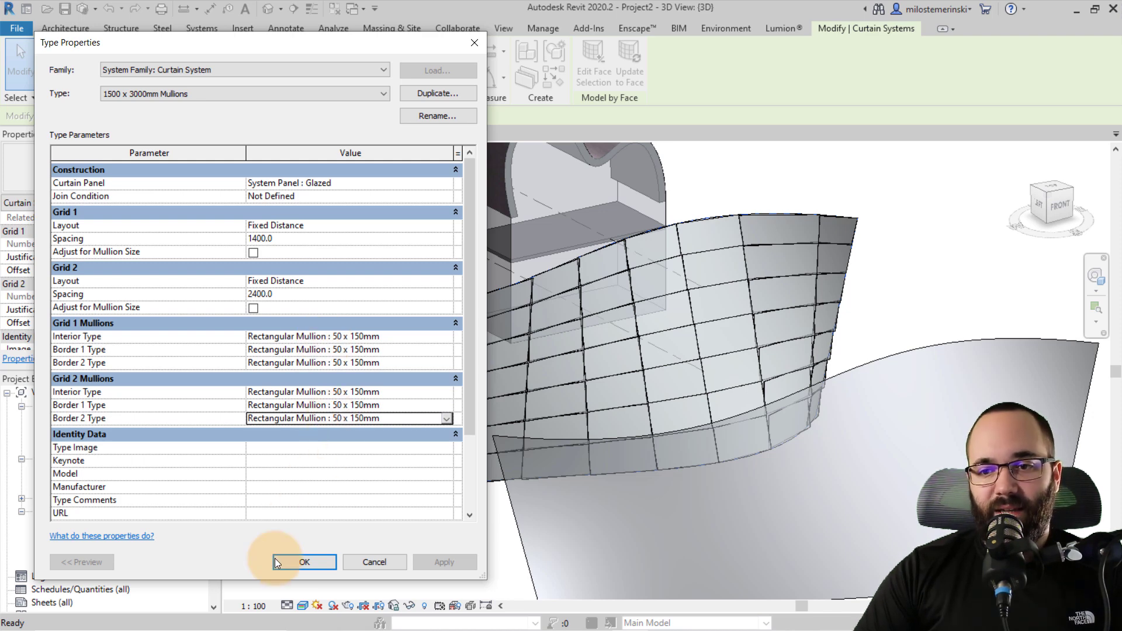
Apply the edited type properties so the curtain system rebuilds with the new grid spacing and mullions.
{"action": "left_click", "coordinate": [295, 563]}
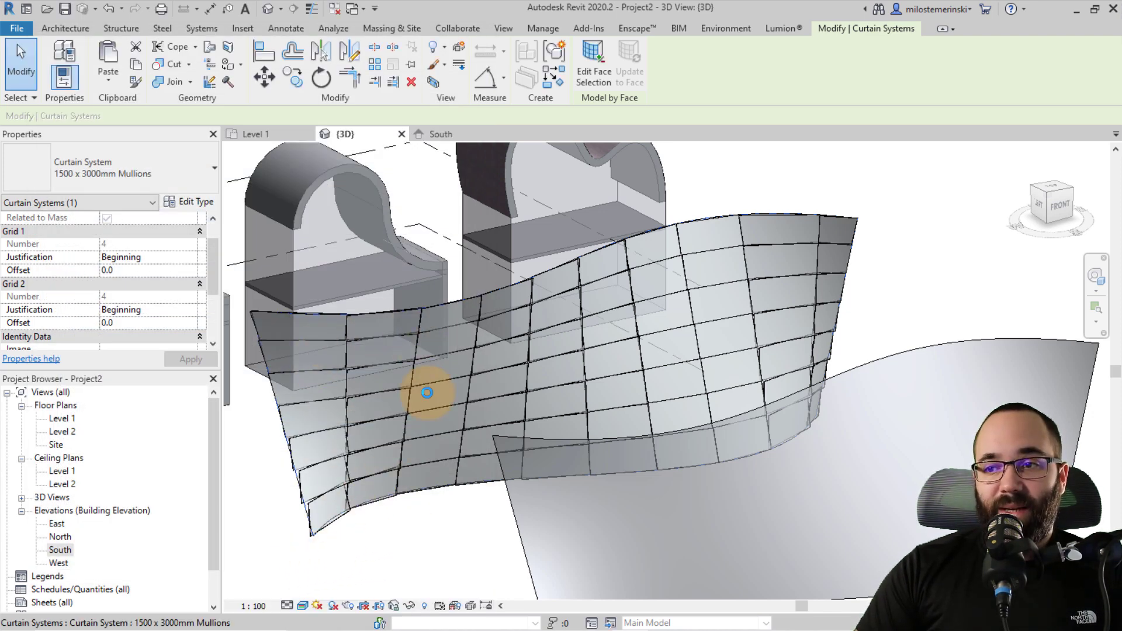
{"action": "scroll", "coordinate": [601, 311], "scroll_direction": "up", "scroll_amount": 6}
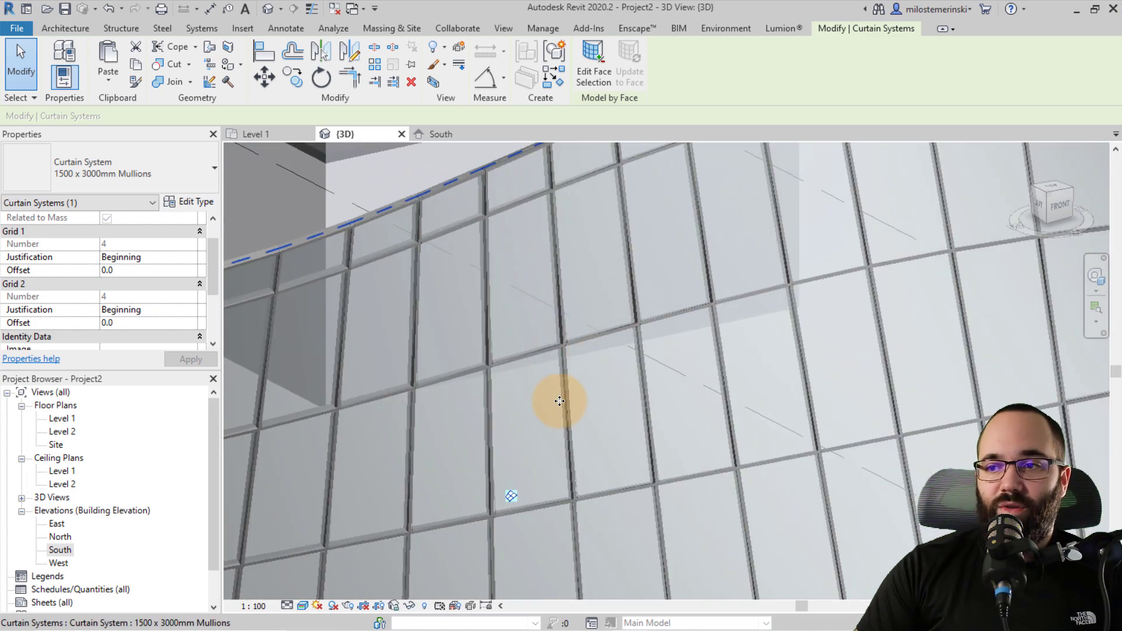
{"action": "scroll", "coordinate": [561, 331], "scroll_direction": "down", "scroll_amount": 8}
Examine the mullions and their joints up close and from several angles along the curved curtain system.
{"action": "middle_click_drag", "start_coordinate": [531, 371], "coordinate": [643, 347], "text": "shift"}
{"action": "scroll", "coordinate": [466, 356], "scroll_direction": "up", "scroll_amount": 3}
{"action": "scroll", "coordinate": [432, 372], "scroll_direction": "up", "scroll_amount": 4}
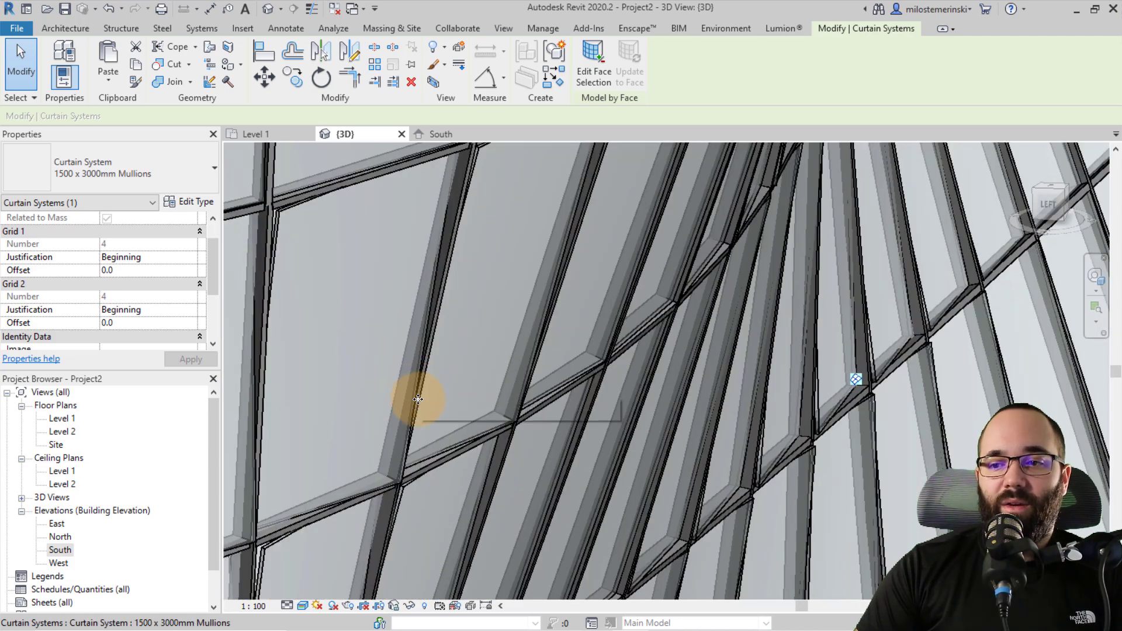
{"action": "scroll", "coordinate": [275, 527], "scroll_direction": "up", "scroll_amount": 3}
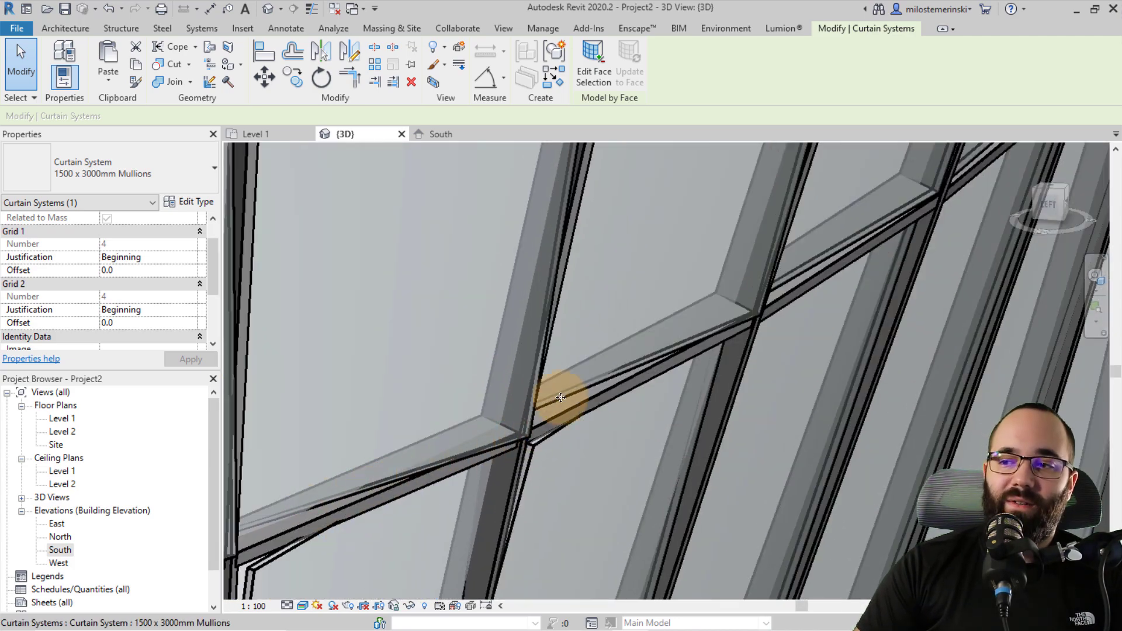
{"action": "scroll", "coordinate": [502, 295], "scroll_direction": "down", "scroll_amount": 6}
{"action": "middle_click_drag", "start_coordinate": [492, 301], "coordinate": [544, 488], "text": "shift"}
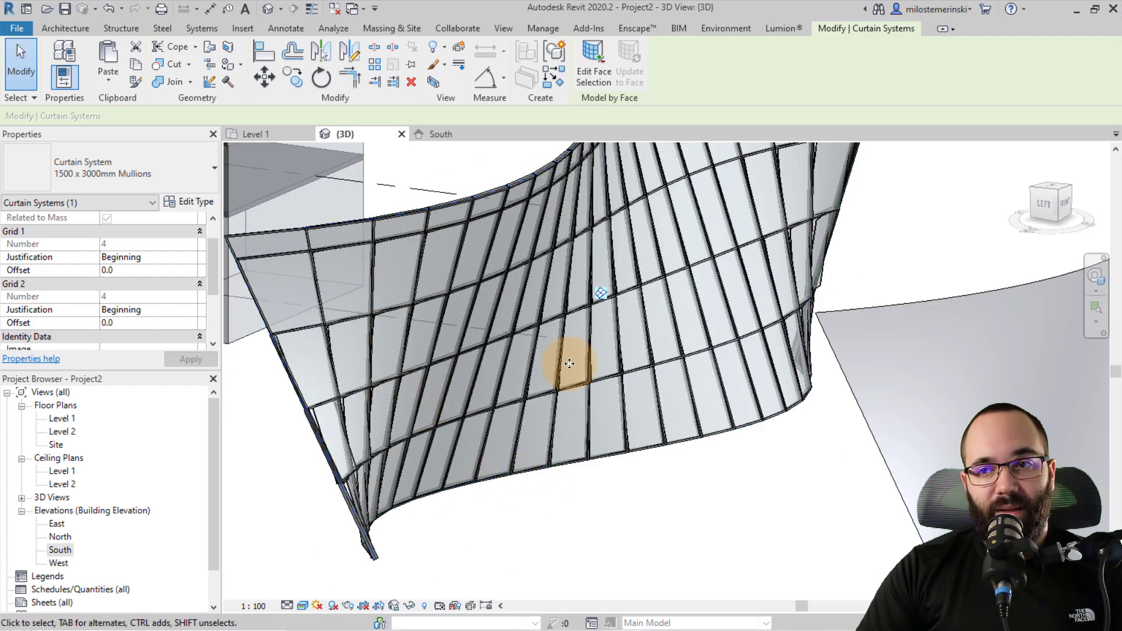
{"action": "scroll", "coordinate": [604, 409], "scroll_direction": "down", "scroll_amount": 8}
{"action": "middle_click_drag", "start_coordinate": [614, 458], "coordinate": [485, 464], "text": "shift"}
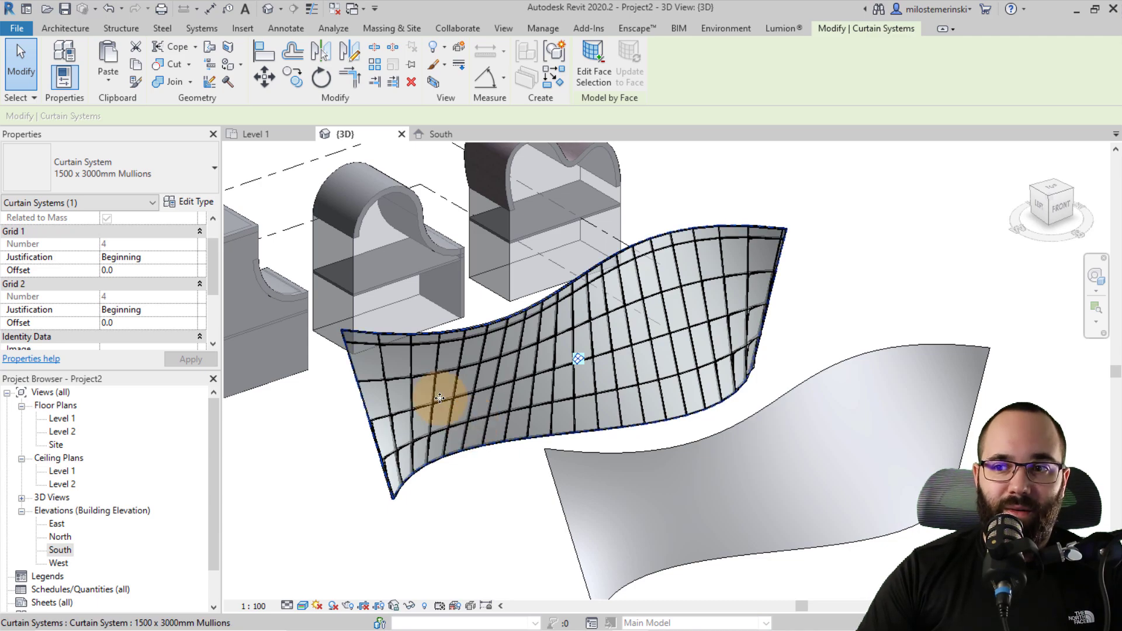
{"action": "scroll", "coordinate": [447, 394], "scroll_direction": "up", "scroll_amount": 10}
{"action": "middle_click_drag", "start_coordinate": [518, 384], "coordinate": [510, 397]}
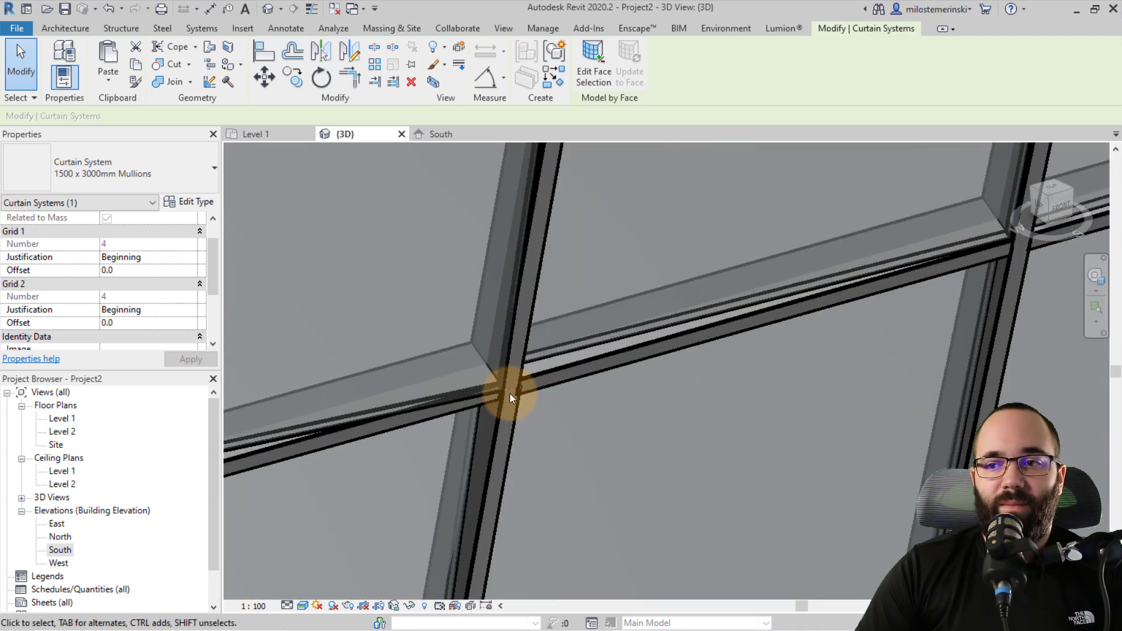
{"action": "scroll", "coordinate": [457, 342], "scroll_direction": "down", "scroll_amount": 10}
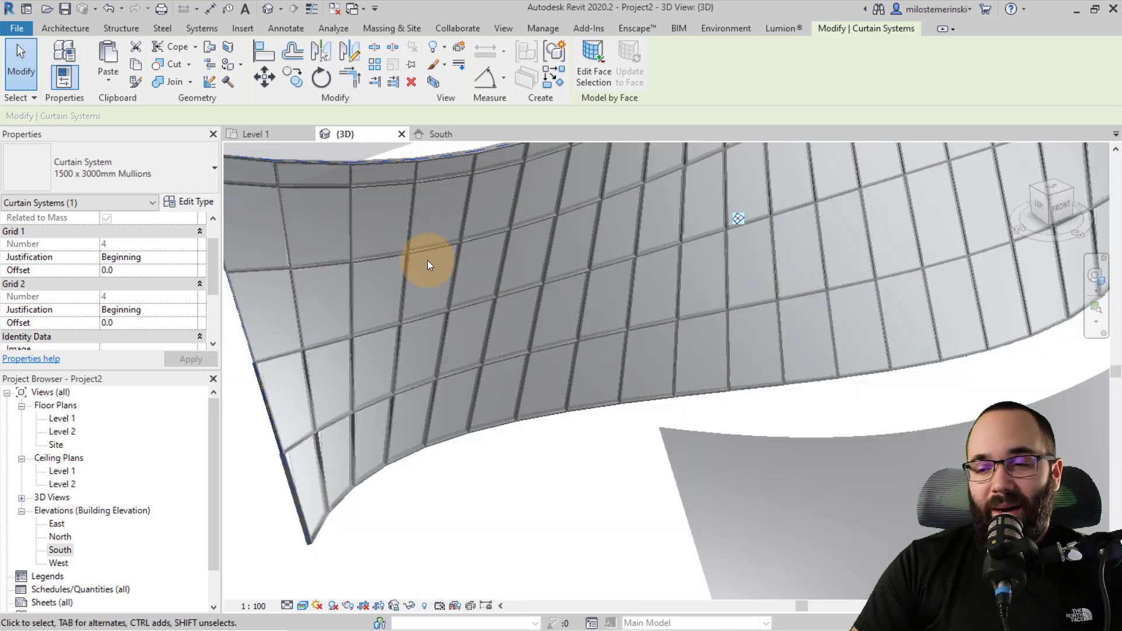
{"action": "middle_click_drag", "start_coordinate": [427, 260], "coordinate": [321, 383], "text": "shift"}
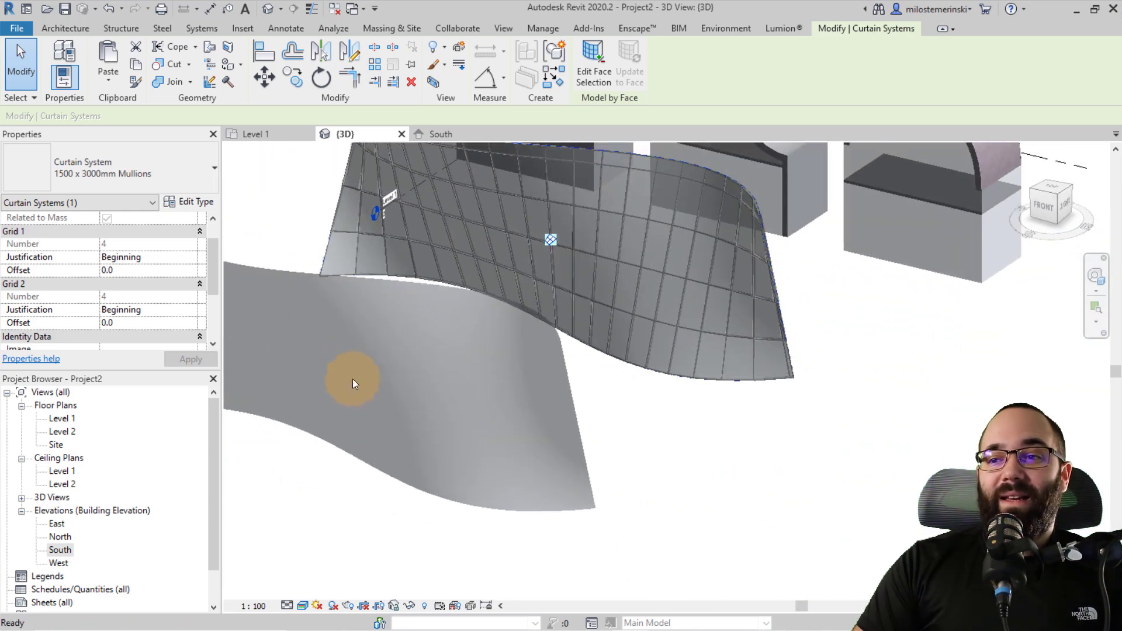
Select the curtain system's uppermost lengthwise grid line and unpin it from the type's layout.
{"action": "left_click", "coordinate": [694, 408]}
{"action": "middle_click_drag", "start_coordinate": [677, 309], "coordinate": [501, 251], "text": "shift"}
{"action": "scroll", "coordinate": [503, 253], "scroll_direction": "up", "scroll_amount": 3}
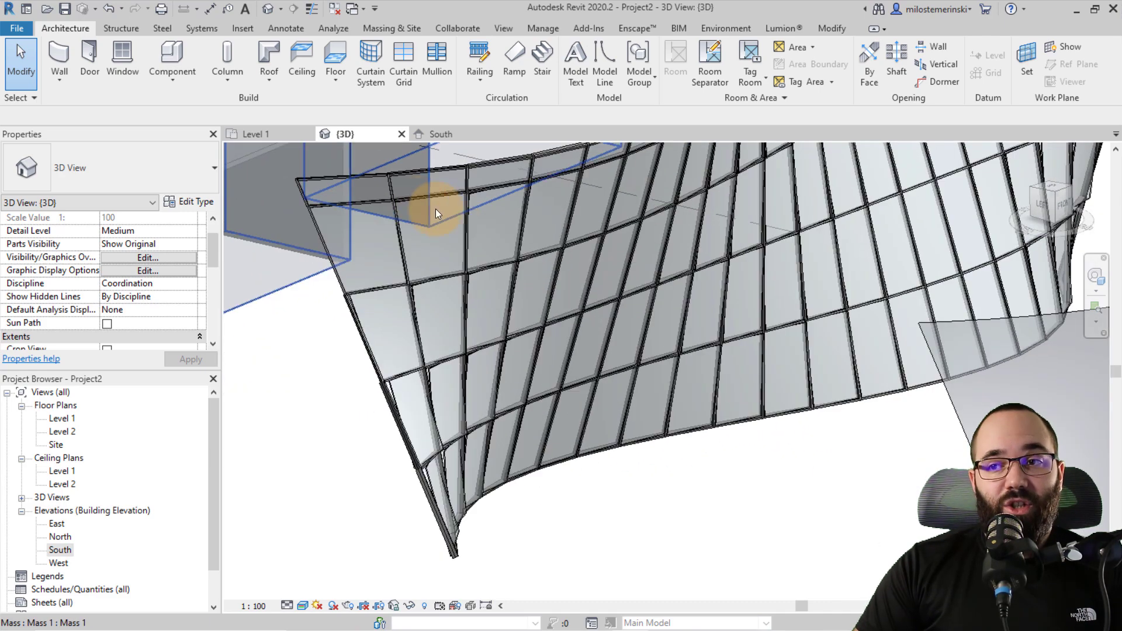
{"action": "middle_click_drag", "start_coordinate": [451, 220], "coordinate": [414, 321]}
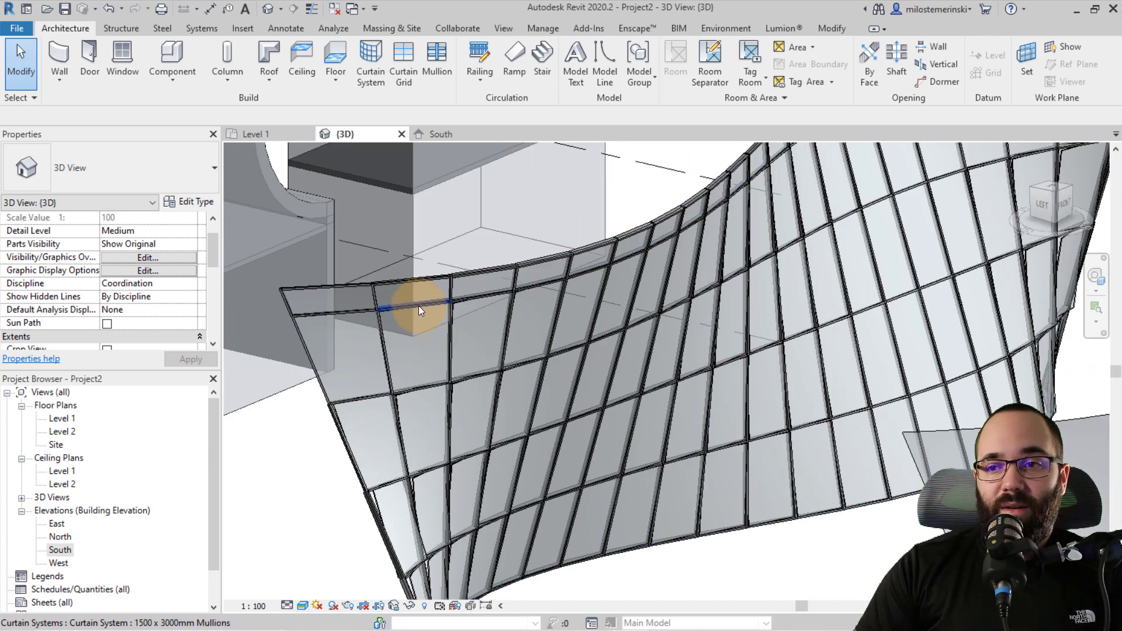
{"action": "left_click", "coordinate": [418, 306]}
{"action": "key", "text": "Escape"}
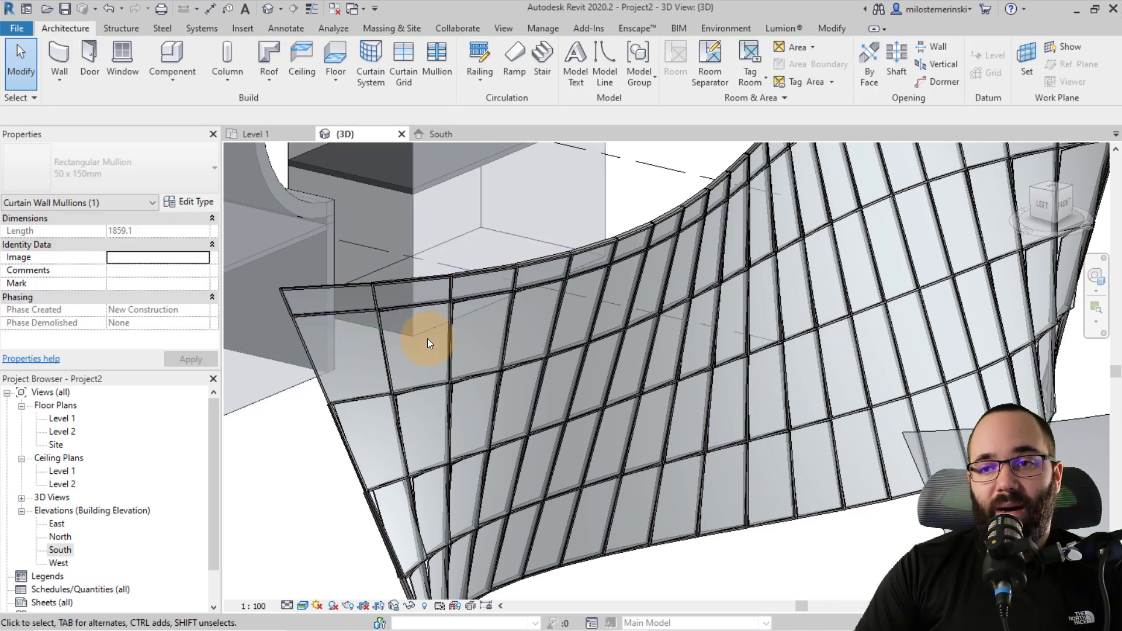
{"action": "left_click", "coordinate": [430, 304]}
{"action": "middle_click_drag", "start_coordinate": [430, 304], "coordinate": [636, 207], "text": "shift"}
{"action": "left_click", "coordinate": [636, 204]}
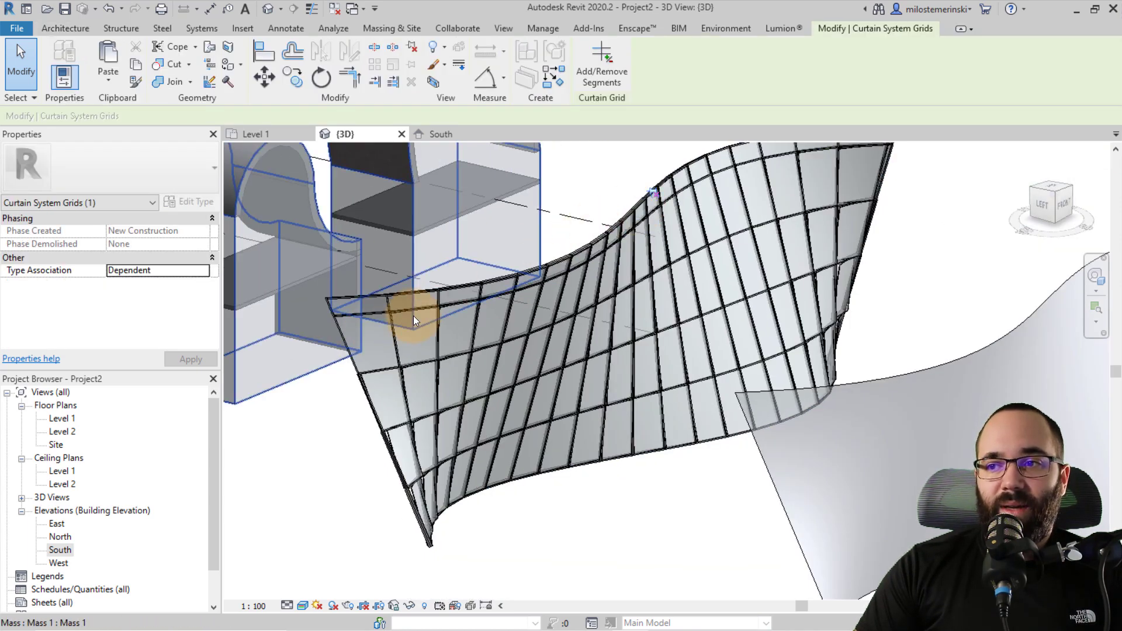
Move the unpinned uppermost grid line a little lower on the surface to make the top row of panels taller.
{"action": "scroll", "coordinate": [412, 318], "scroll_direction": "up", "scroll_amount": 4}
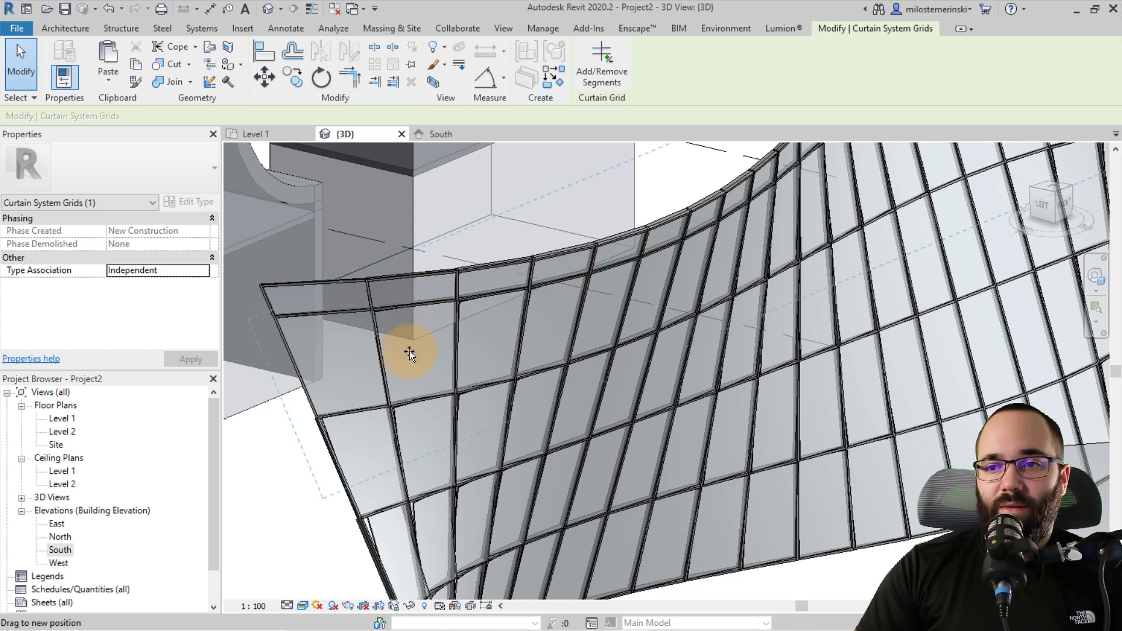
{"action": "scroll", "coordinate": [402, 353], "scroll_direction": "down", "scroll_amount": 5}
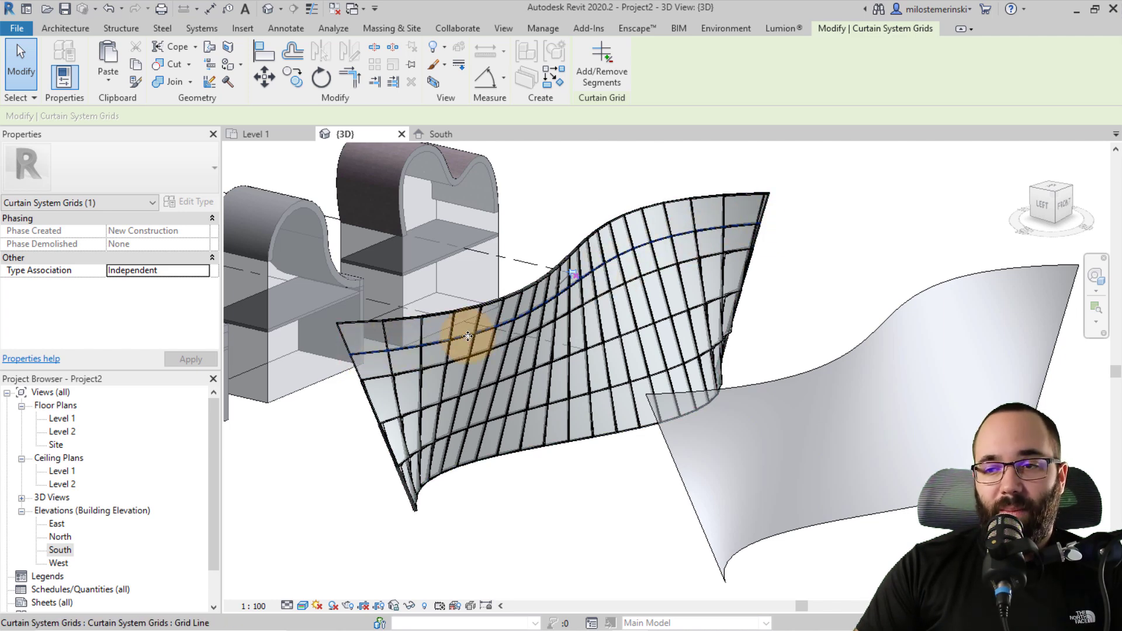
{"action": "scroll", "coordinate": [402, 353], "scroll_direction": "up", "scroll_amount": 3}
{"action": "left_click_drag", "start_coordinate": [398, 345], "coordinate": [393, 326]}
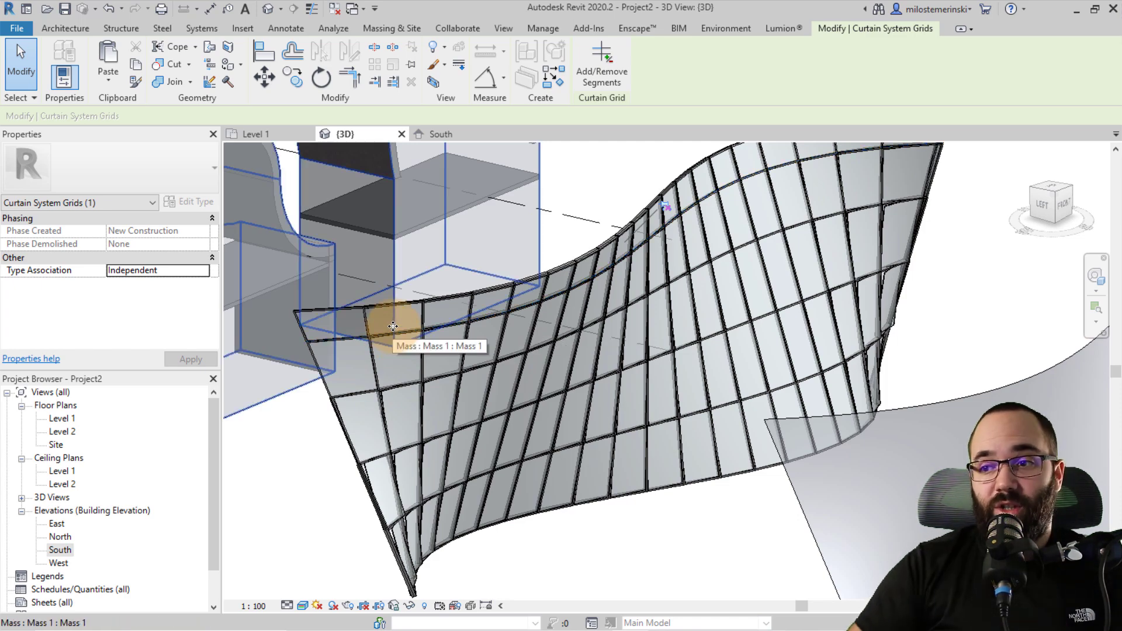
Inspect the adjusted curtain system from the left side and at an angle beside the other masses.
{"action": "left_click", "coordinate": [393, 326]}
{"action": "middle_click_drag", "start_coordinate": [572, 414], "coordinate": [664, 433], "text": "shift"}
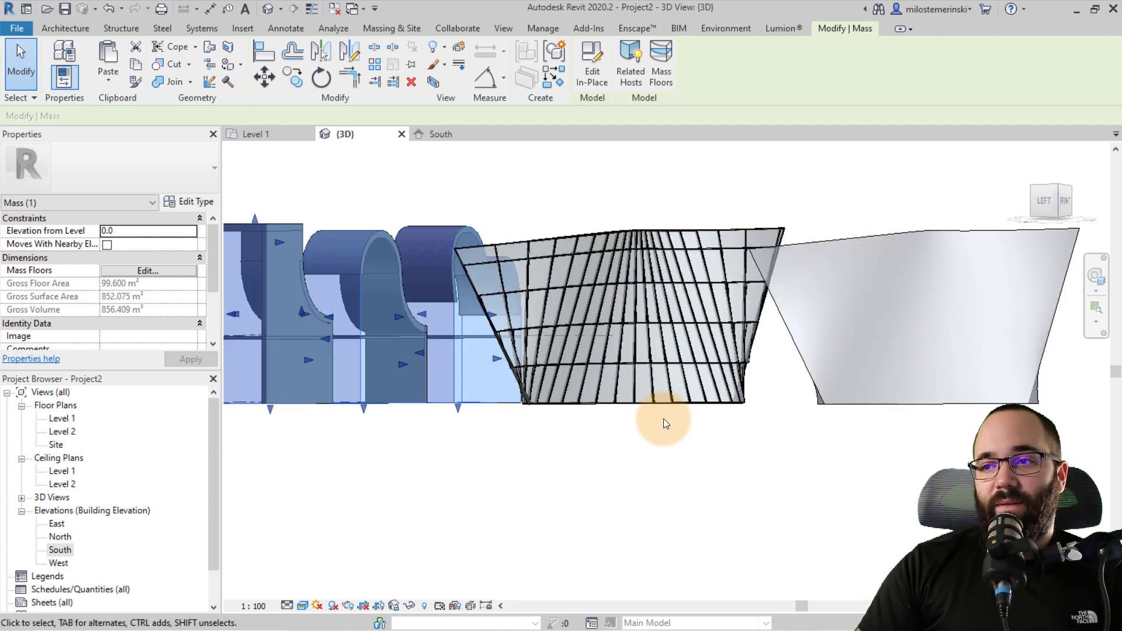
{"action": "left_click", "coordinate": [1046, 201]}
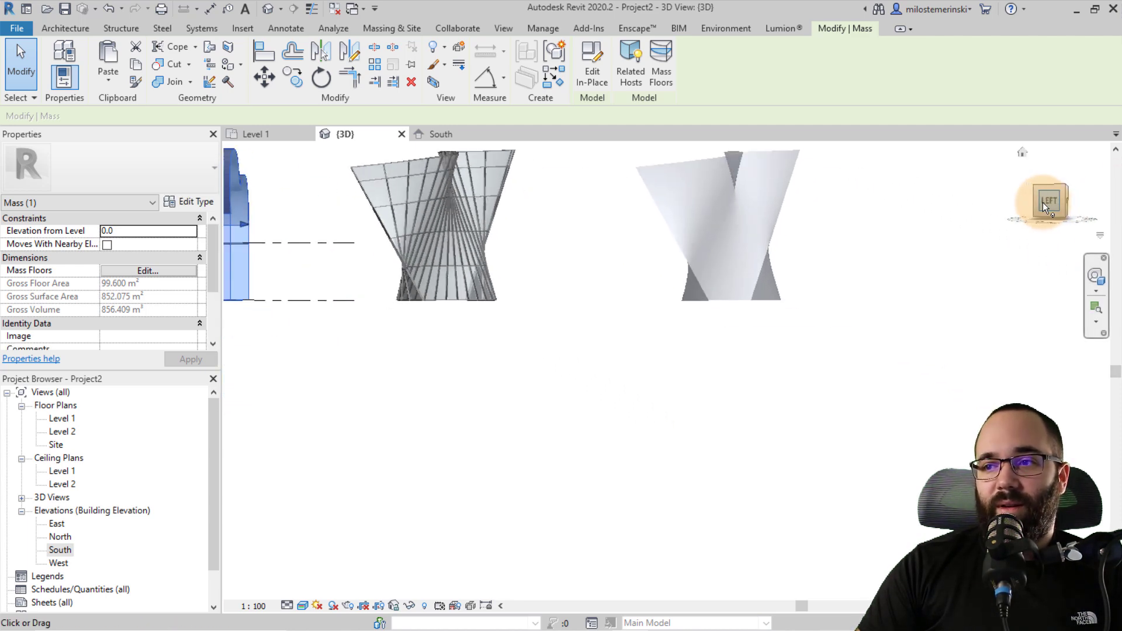
{"action": "middle_click_drag", "start_coordinate": [684, 238], "coordinate": [683, 378]}
{"action": "scroll", "coordinate": [959, 333], "scroll_direction": "up", "scroll_amount": 3}
{"action": "scroll", "coordinate": [730, 315], "scroll_direction": "down", "scroll_amount": 4}
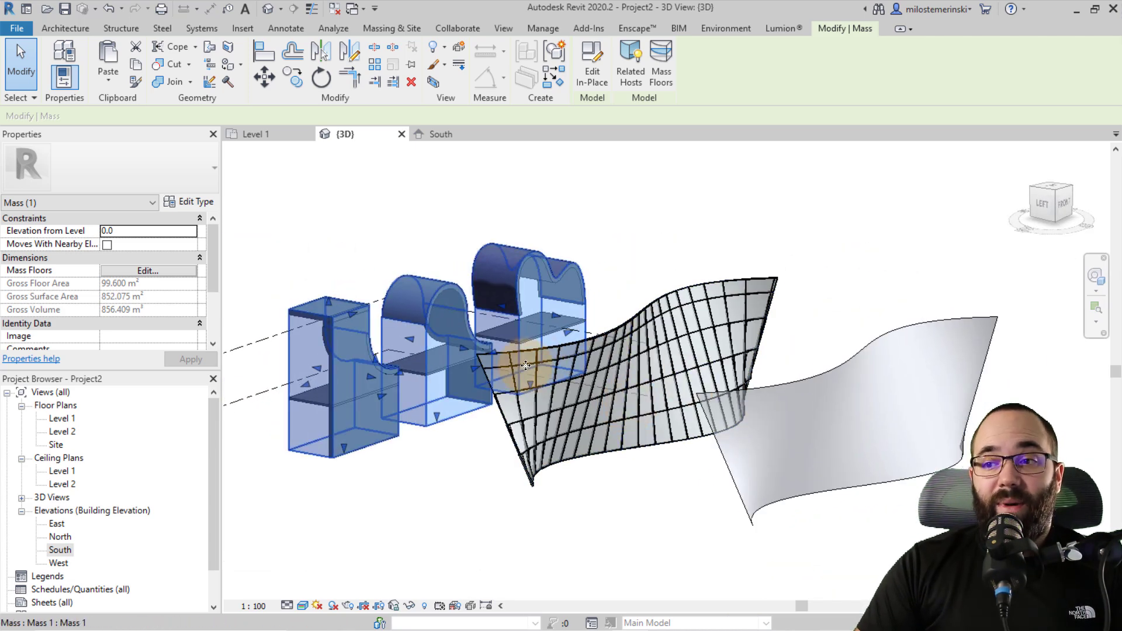
{"action": "scroll", "coordinate": [511, 373], "scroll_direction": "up", "scroll_amount": 2}
{"action": "scroll", "coordinate": [512, 373], "scroll_direction": "up", "scroll_amount": 2}
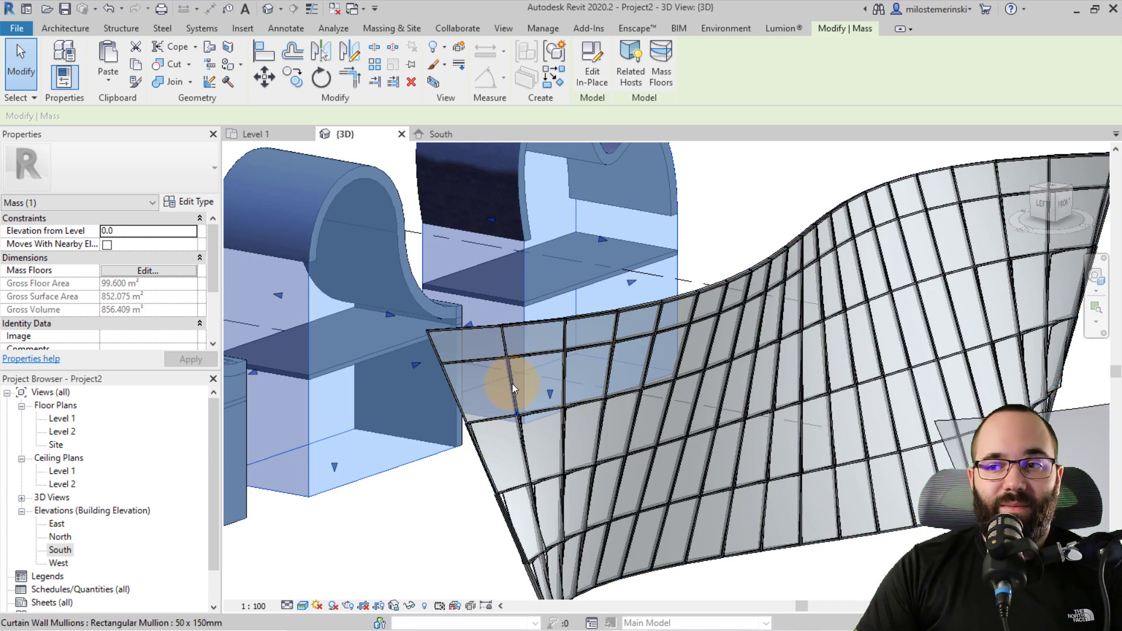
Unpin the second upright grid line near the curtain system's near end and move it close to the first one.
{"action": "left_click", "coordinate": [512, 383]}
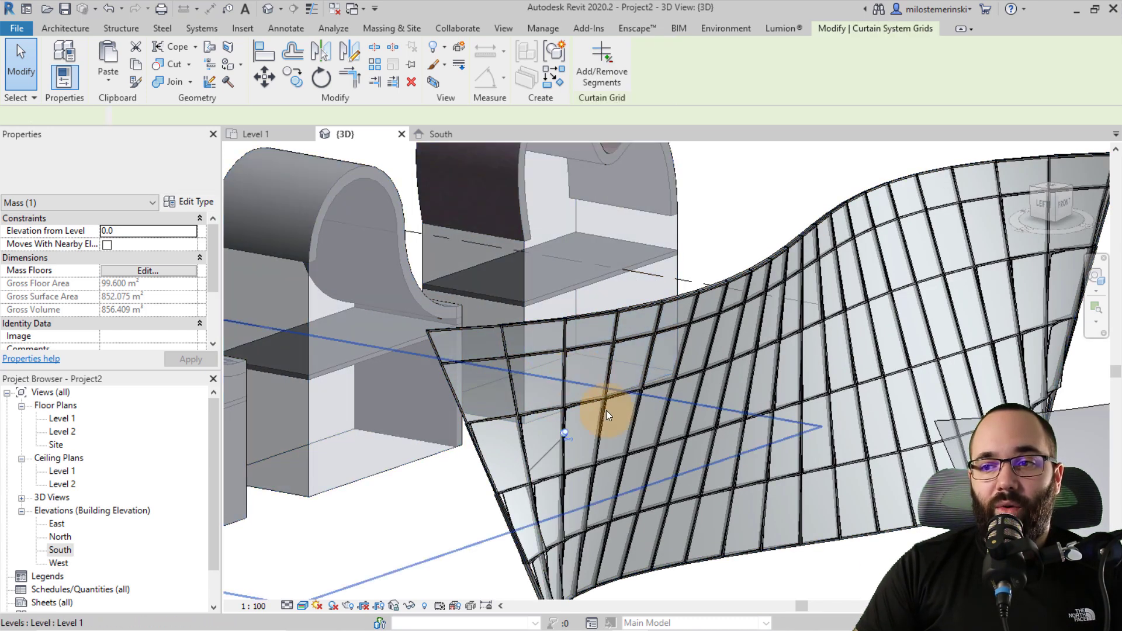
{"action": "left_click", "coordinate": [565, 433]}
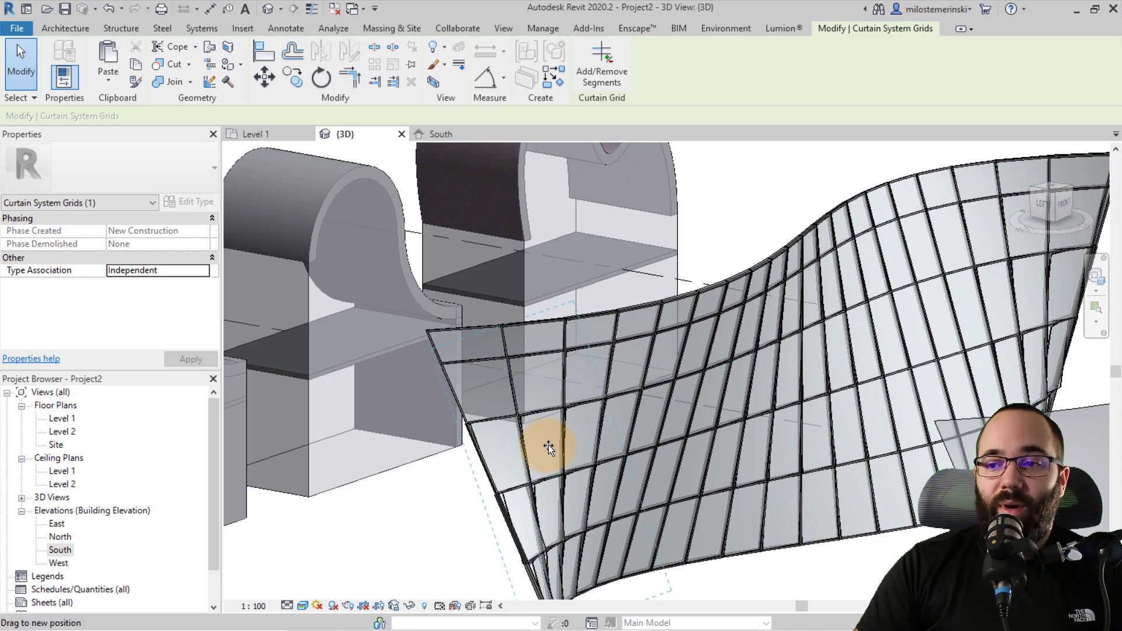
{"action": "middle_click_drag", "start_coordinate": [548, 444], "coordinate": [669, 504], "text": "shift"}
{"action": "left_click", "coordinate": [664, 551]}
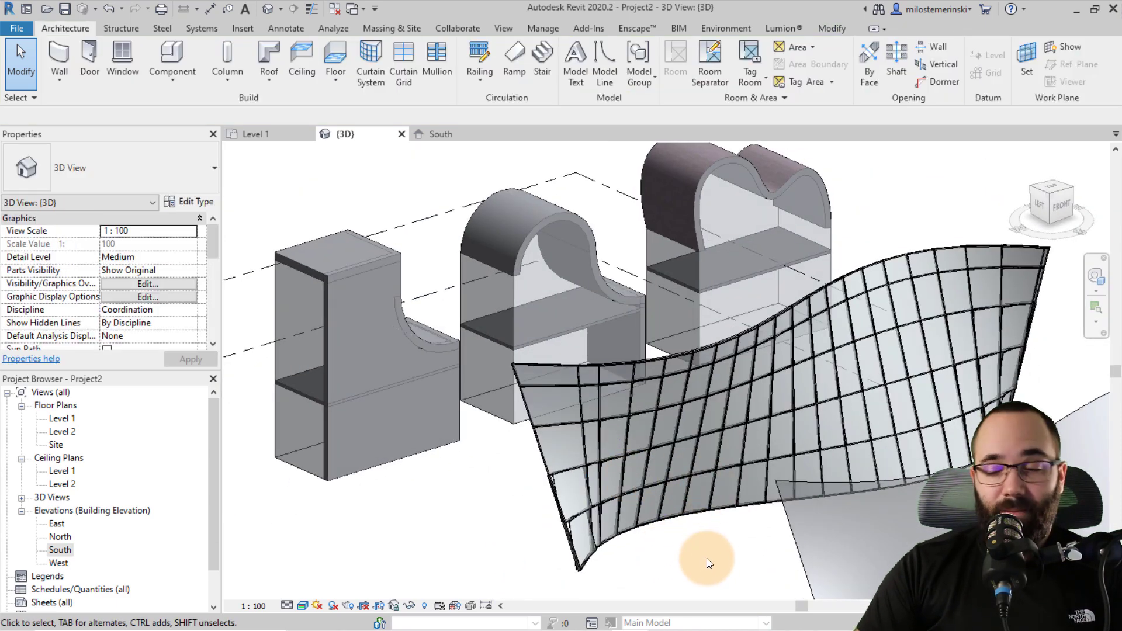
Open the remaining bare curved surface mass for in-place editing.
{"action": "scroll", "coordinate": [704, 548], "scroll_direction": "down", "scroll_amount": 3}
{"action": "middle_click_drag", "start_coordinate": [703, 546], "coordinate": [522, 487]}
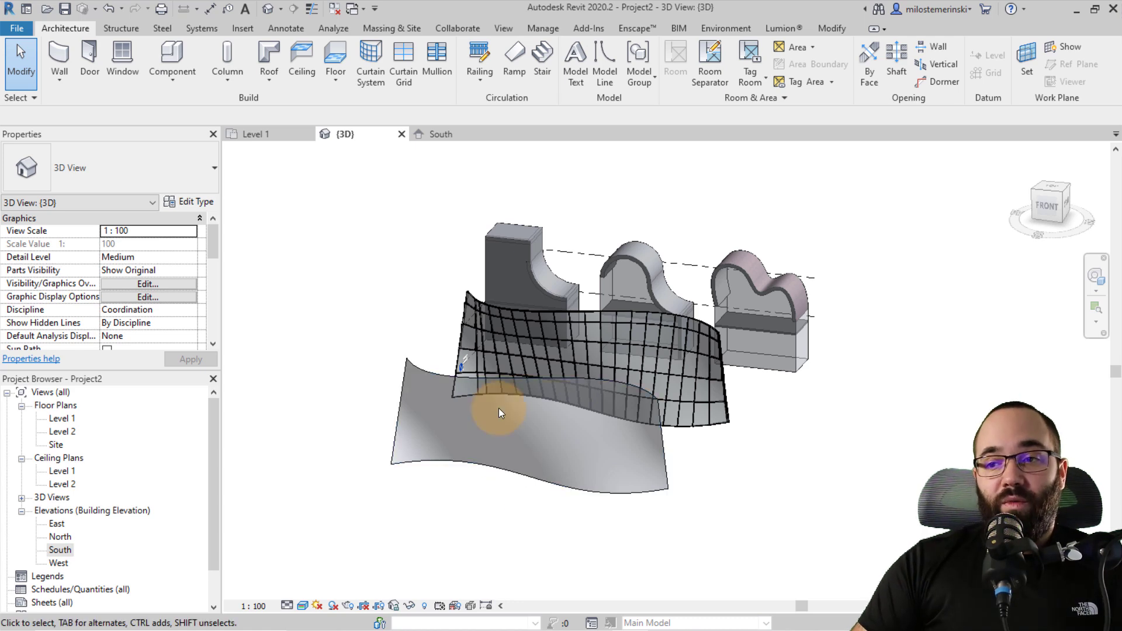
{"action": "left_click", "coordinate": [387, 28]}
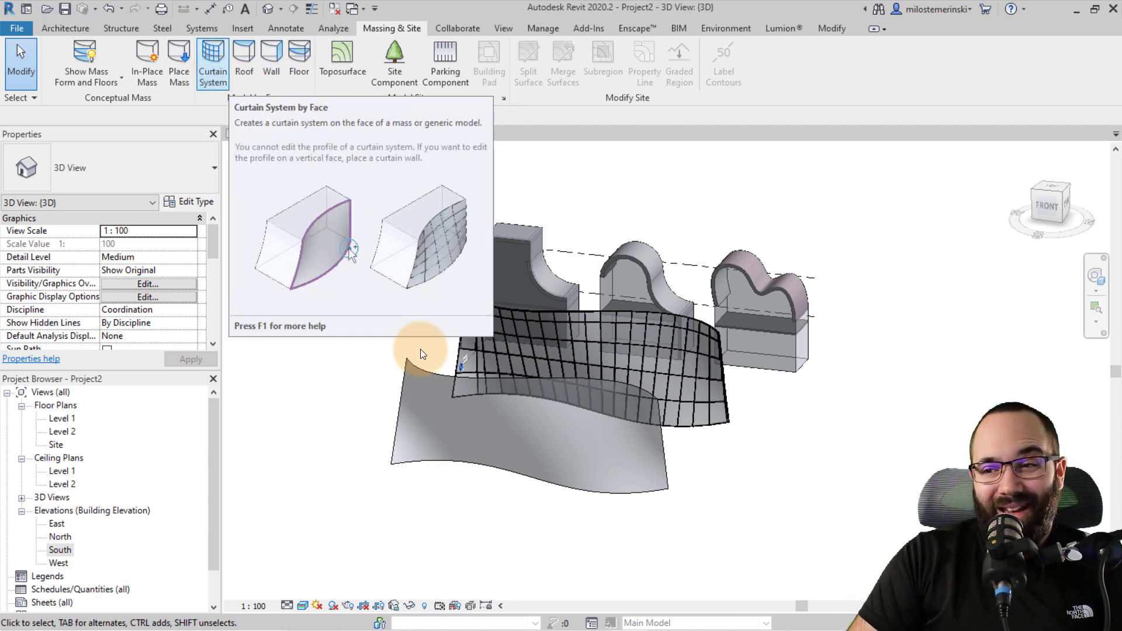
{"action": "left_click", "coordinate": [447, 471]}
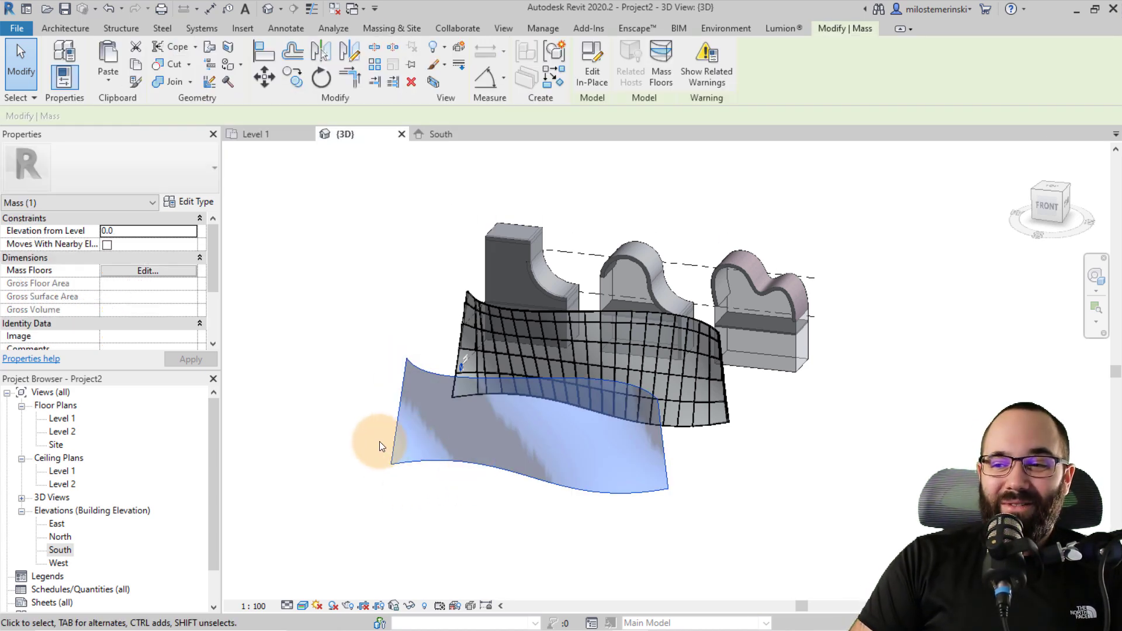
{"action": "double_click", "coordinate": [590, 447]}
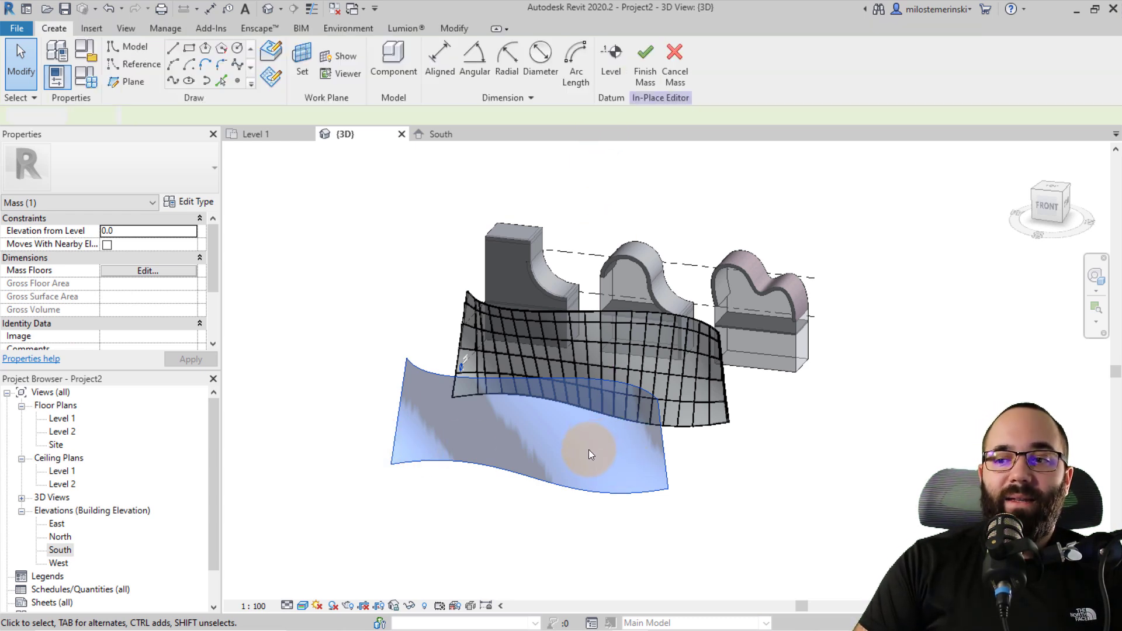
Select the whole curved form inside the mass and divide its surface into a UV grid.
{"action": "left_click", "coordinate": [429, 499]}
{"action": "key", "text": "Escape"}
{"action": "key", "text": "Tab"}
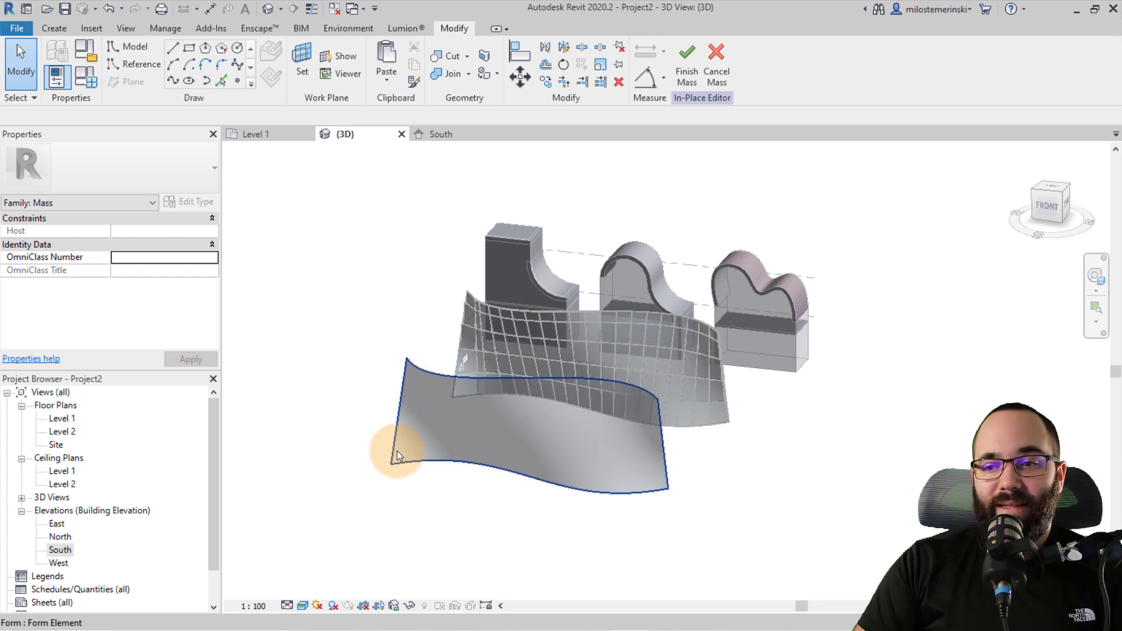
{"action": "left_click", "coordinate": [445, 470]}
{"action": "middle_click_drag", "start_coordinate": [395, 450], "coordinate": [593, 321], "text": "shift"}
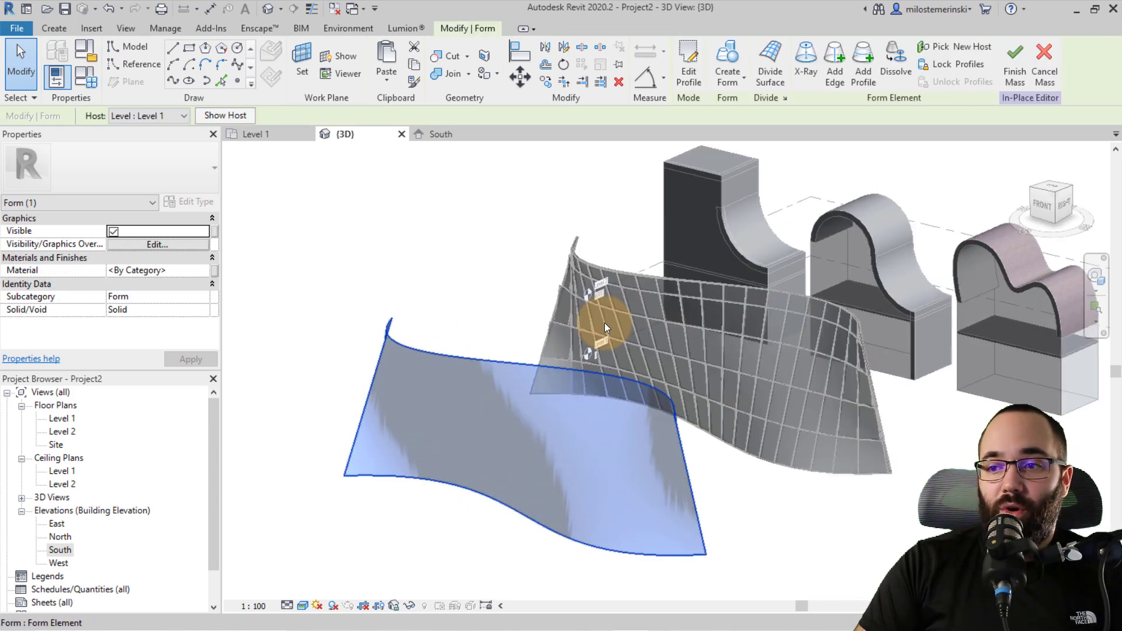
{"action": "left_click", "coordinate": [770, 71]}
{"action": "middle_click_drag", "start_coordinate": [487, 411], "coordinate": [457, 448], "text": "shift"}
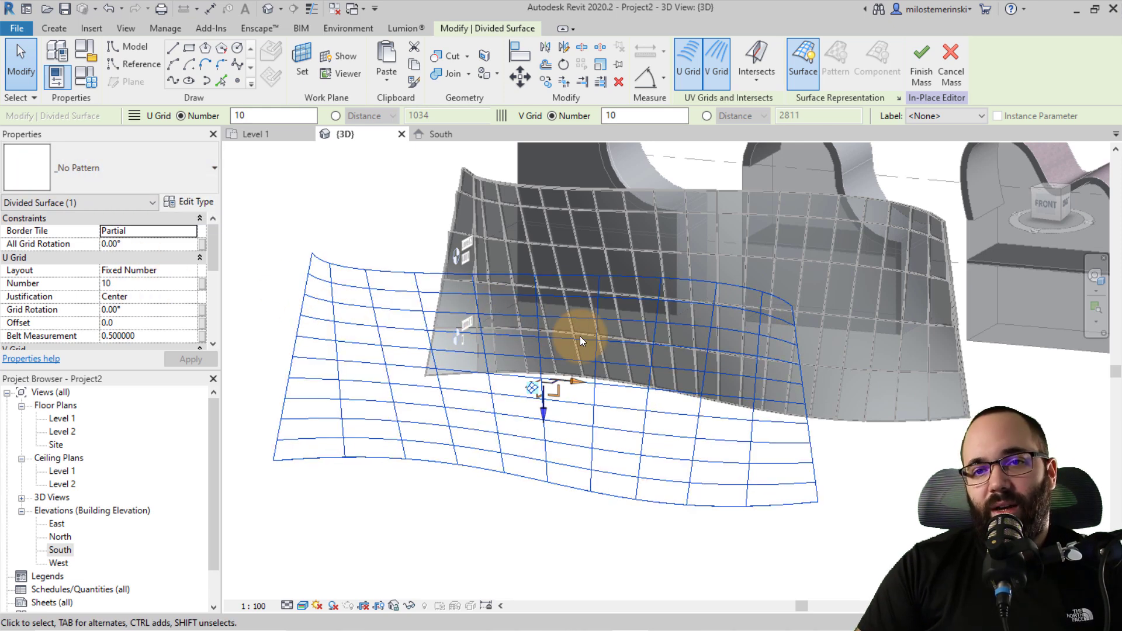
Set the divided surface's U grid number to 20 and its V grid number to 50.
{"action": "left_click", "coordinate": [152, 282]}
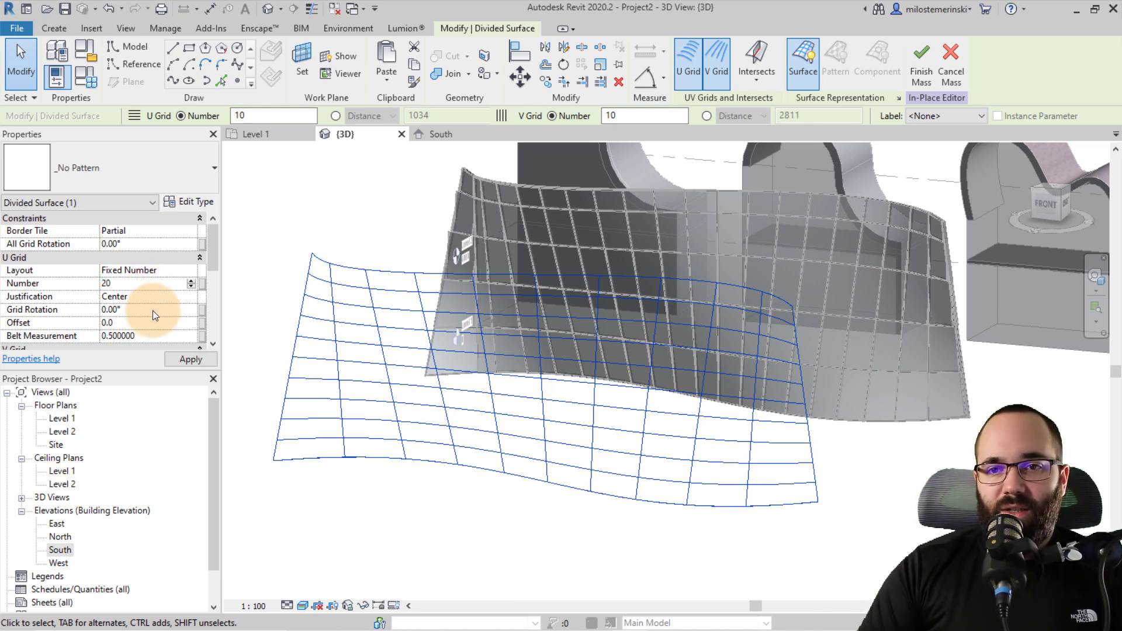
{"action": "scroll", "coordinate": [155, 320], "scroll_direction": "down", "scroll_amount": 2}
{"action": "left_click", "coordinate": [144, 322]}
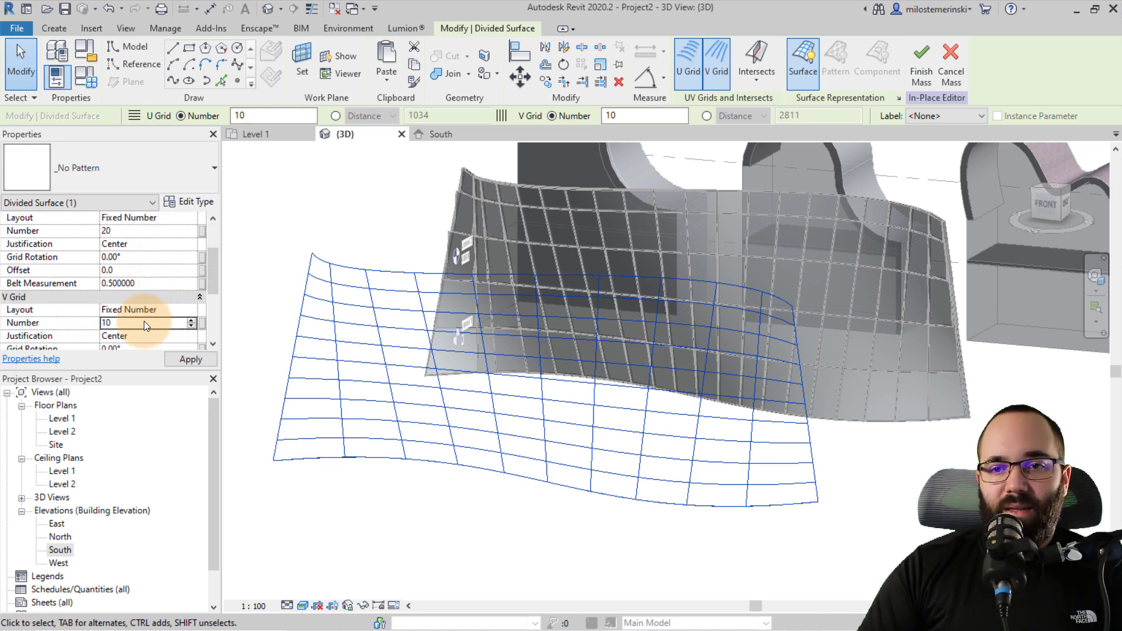
{"action": "type", "text": "50"}
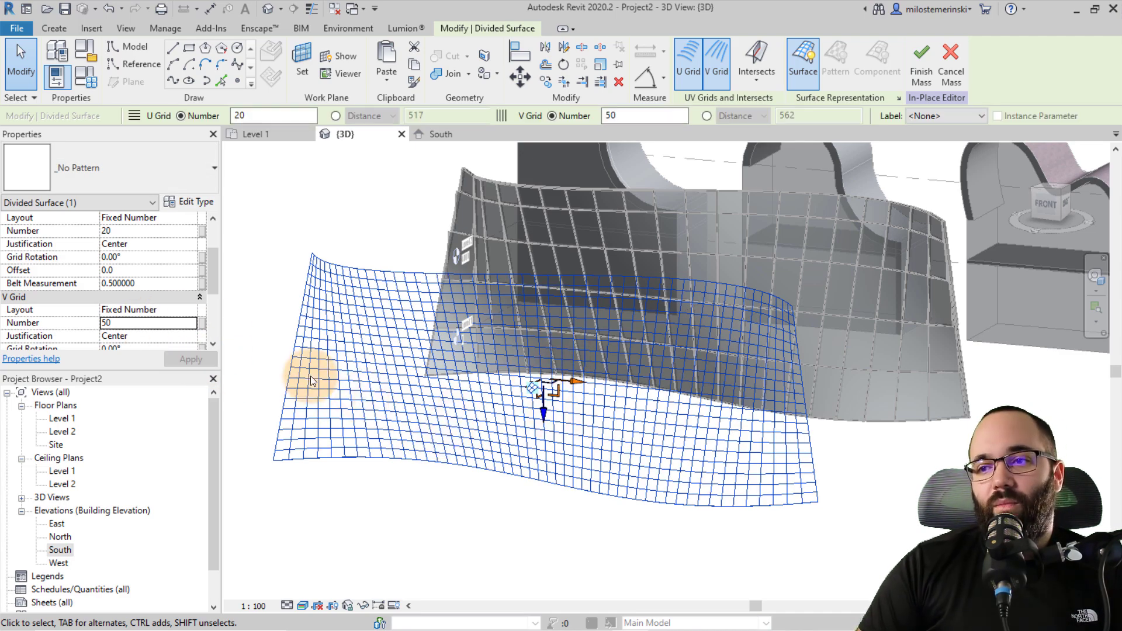
Try the Hexagon pattern and the Triangle (bent) pattern on the selected divided surface.
{"action": "scroll", "coordinate": [330, 385], "scroll_direction": "up", "scroll_amount": 3}
{"action": "scroll", "coordinate": [333, 379], "scroll_direction": "down", "scroll_amount": 3}
{"action": "left_click", "coordinate": [139, 184]}
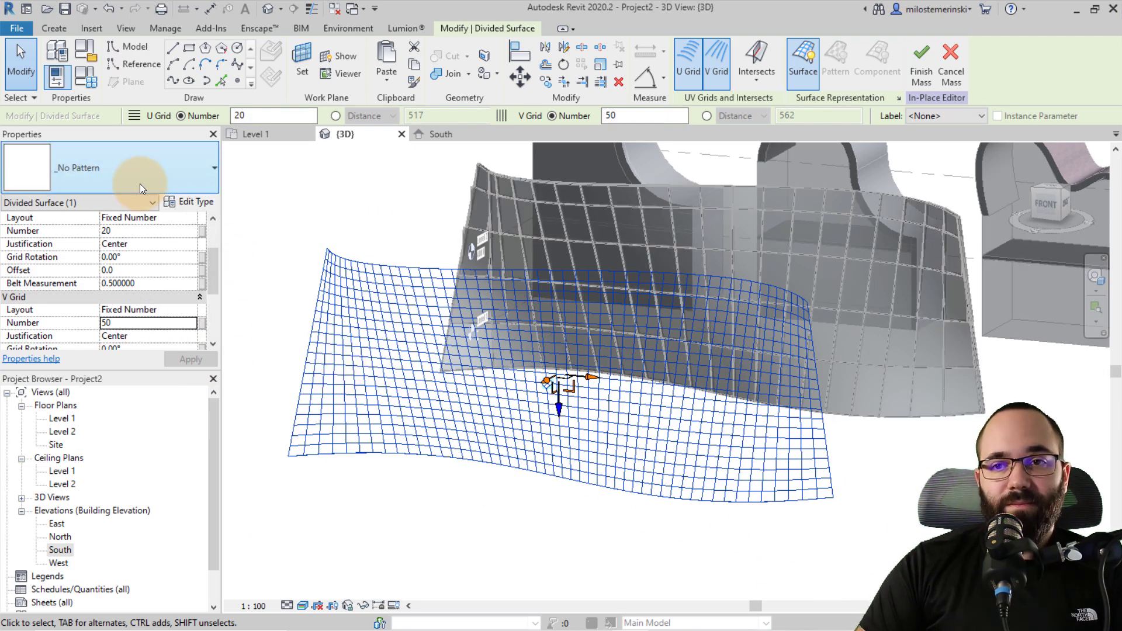
{"action": "left_click", "coordinate": [75, 320]}
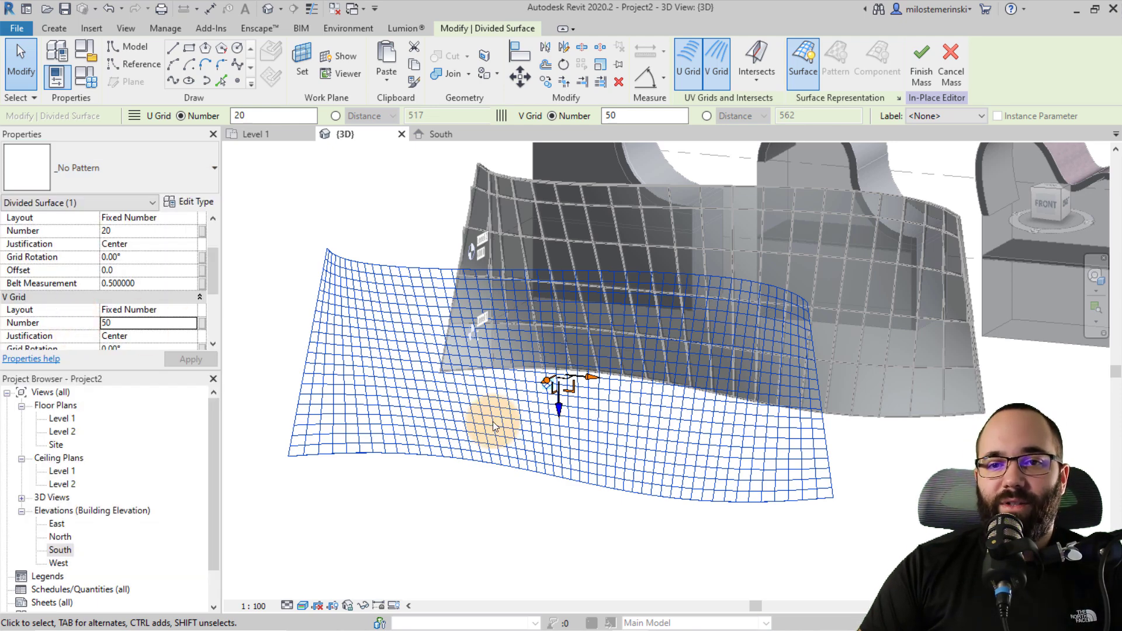
{"action": "scroll", "coordinate": [416, 358], "scroll_direction": "up", "scroll_amount": 2}
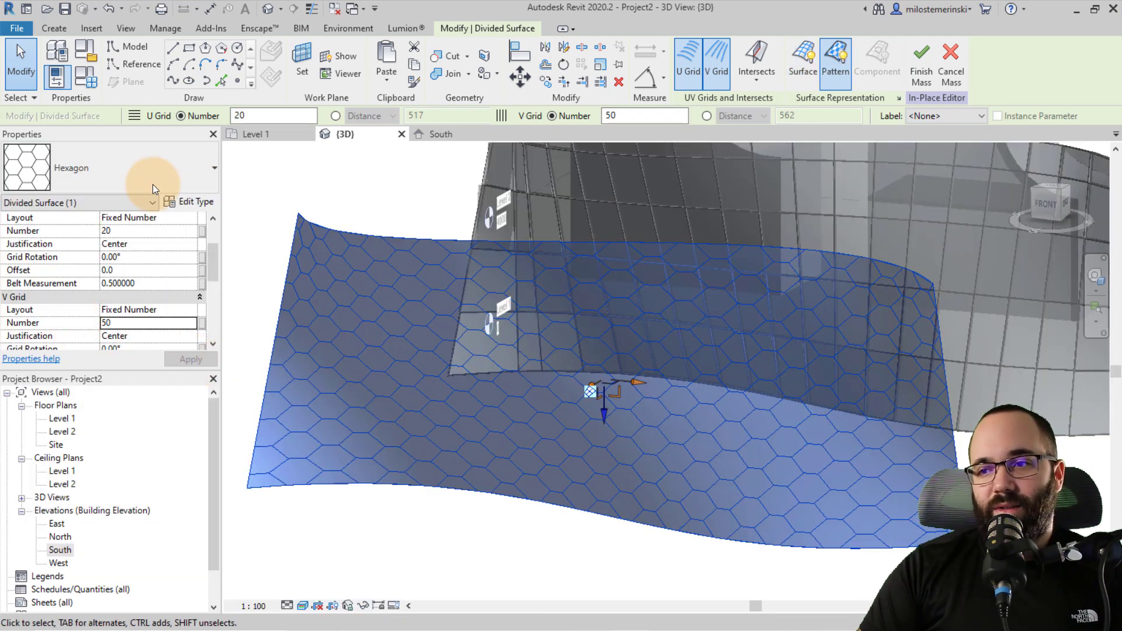
{"action": "left_click", "coordinate": [130, 174]}
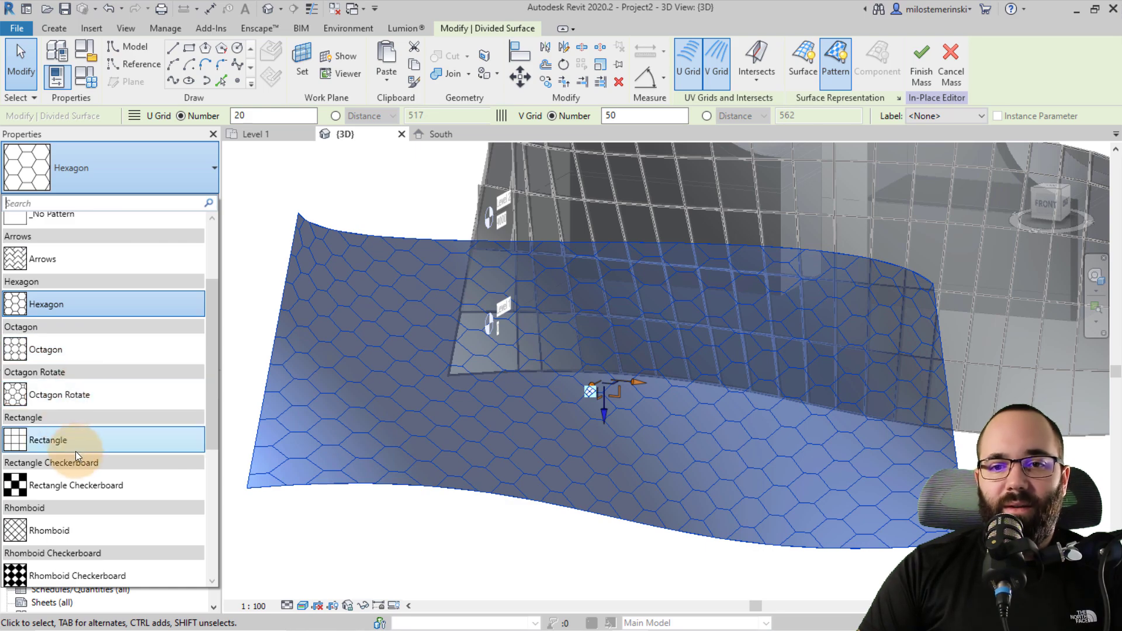
{"action": "scroll", "coordinate": [107, 486], "scroll_direction": "down", "scroll_amount": 3}
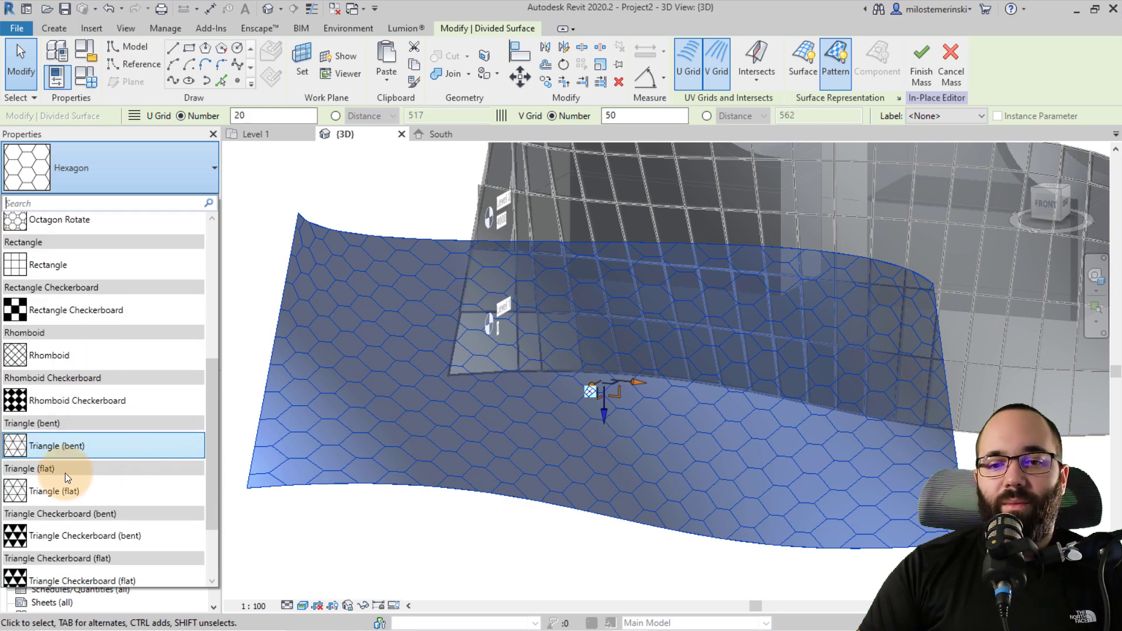
{"action": "left_click", "coordinate": [47, 446]}
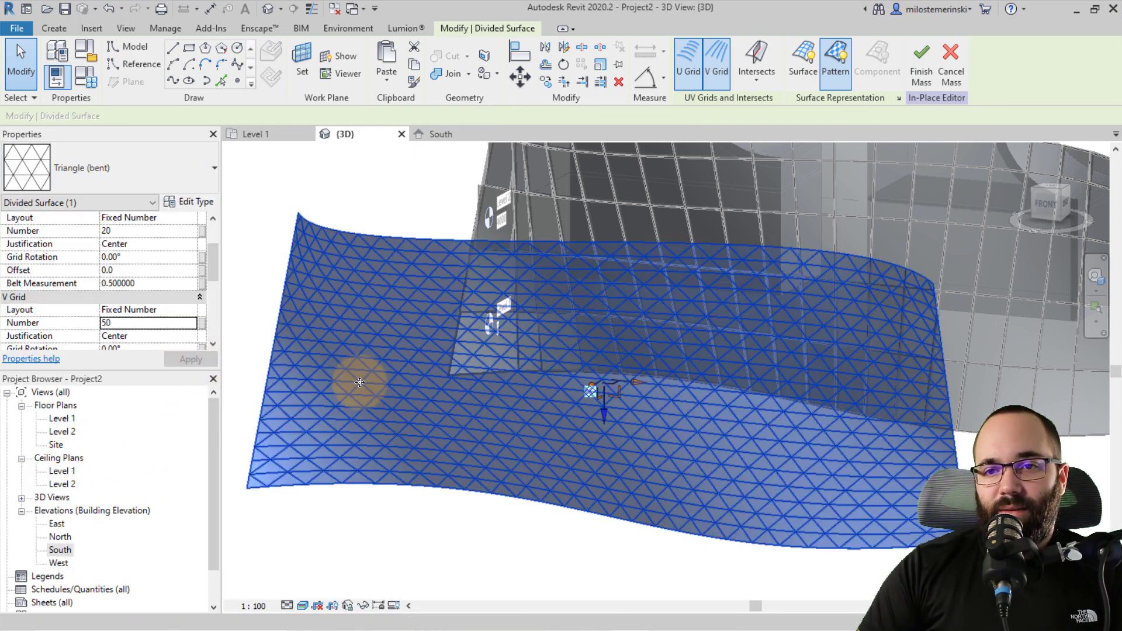
Apply the 1/3 Step pattern to the divided surface and deselect it.
{"action": "left_click", "coordinate": [89, 179]}
{"action": "scroll", "coordinate": [86, 377], "scroll_direction": "up", "scroll_amount": 5}
{"action": "left_click", "coordinate": [50, 291]}
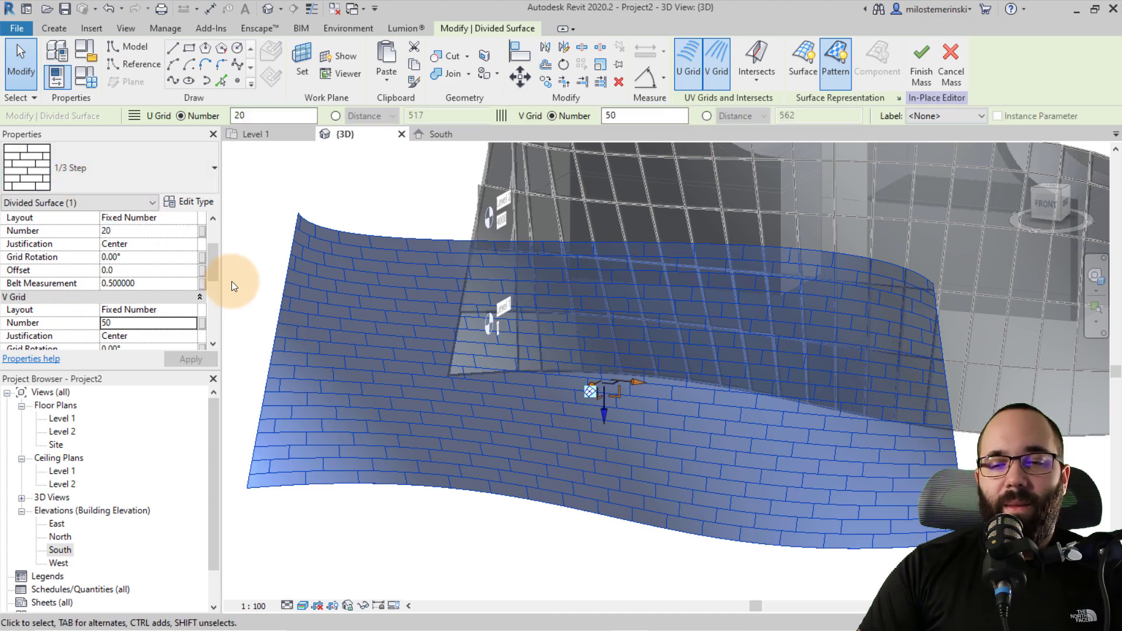
{"action": "left_click", "coordinate": [256, 274]}
{"action": "middle_click_drag", "start_coordinate": [456, 416], "coordinate": [475, 388], "text": "shift"}
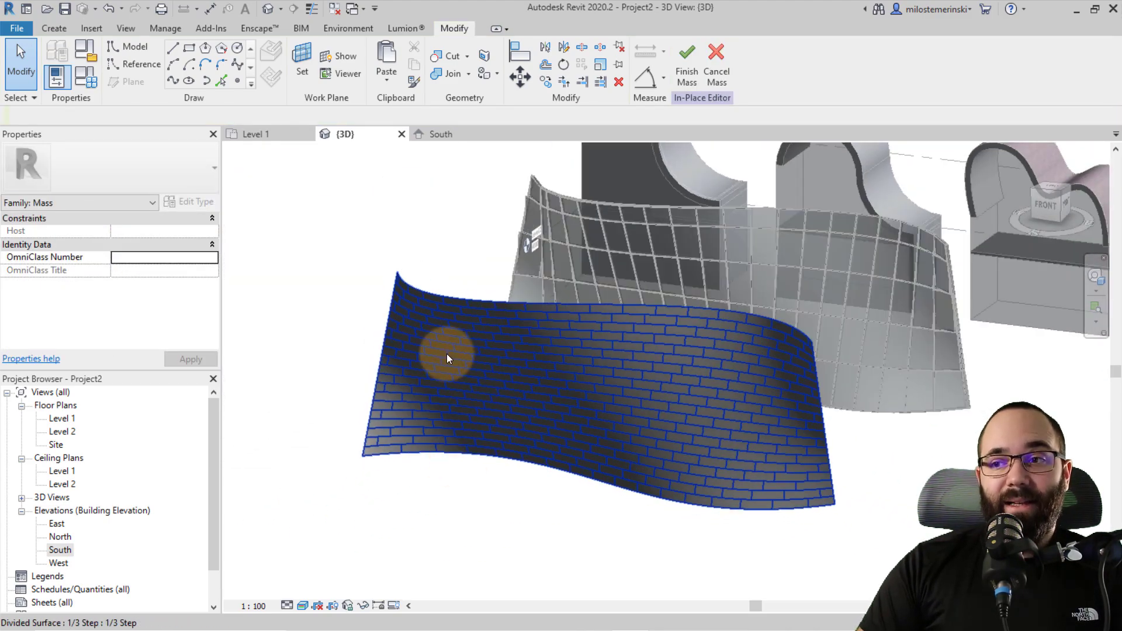
{"action": "scroll", "coordinate": [430, 331], "scroll_direction": "up", "scroll_amount": 2}
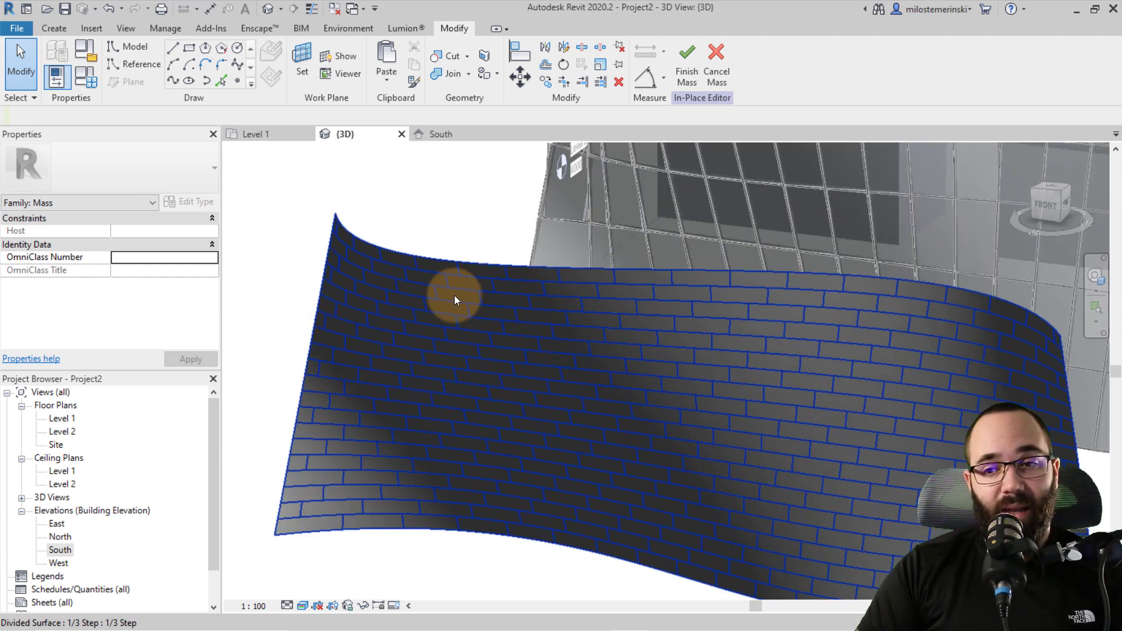
{"action": "middle_click_drag", "start_coordinate": [479, 330], "coordinate": [591, 391], "text": "shift"}
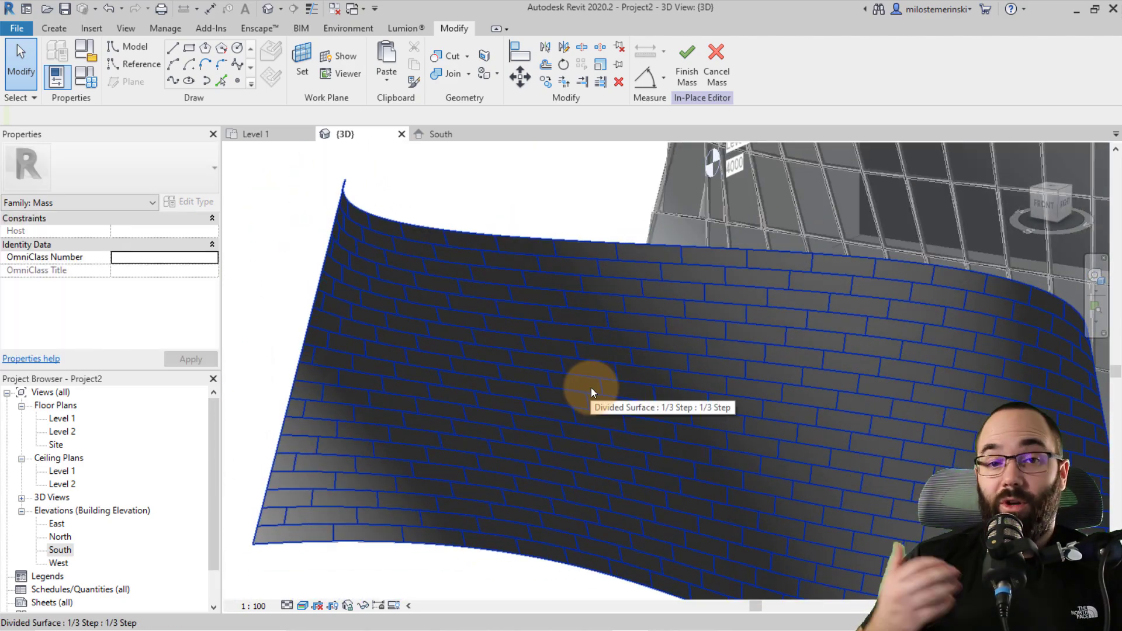
{"action": "middle_click_drag", "start_coordinate": [485, 269], "coordinate": [532, 307], "text": "shift"}
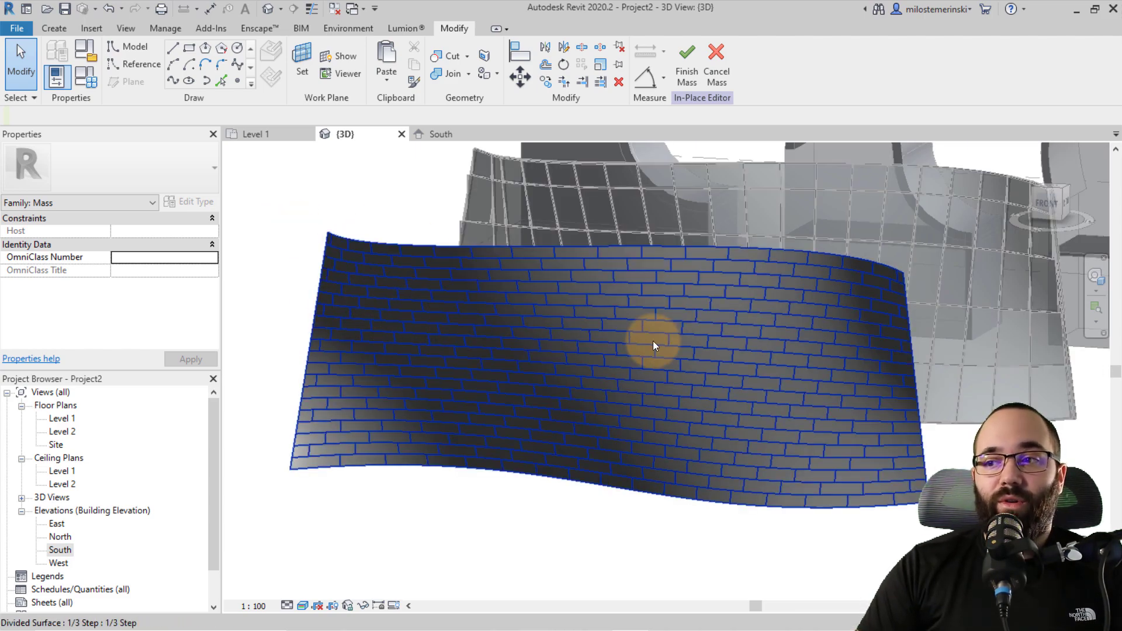
Create a new family from the Metric Curtain Panel Pattern Based template.
{"action": "left_click", "coordinate": [17, 29]}
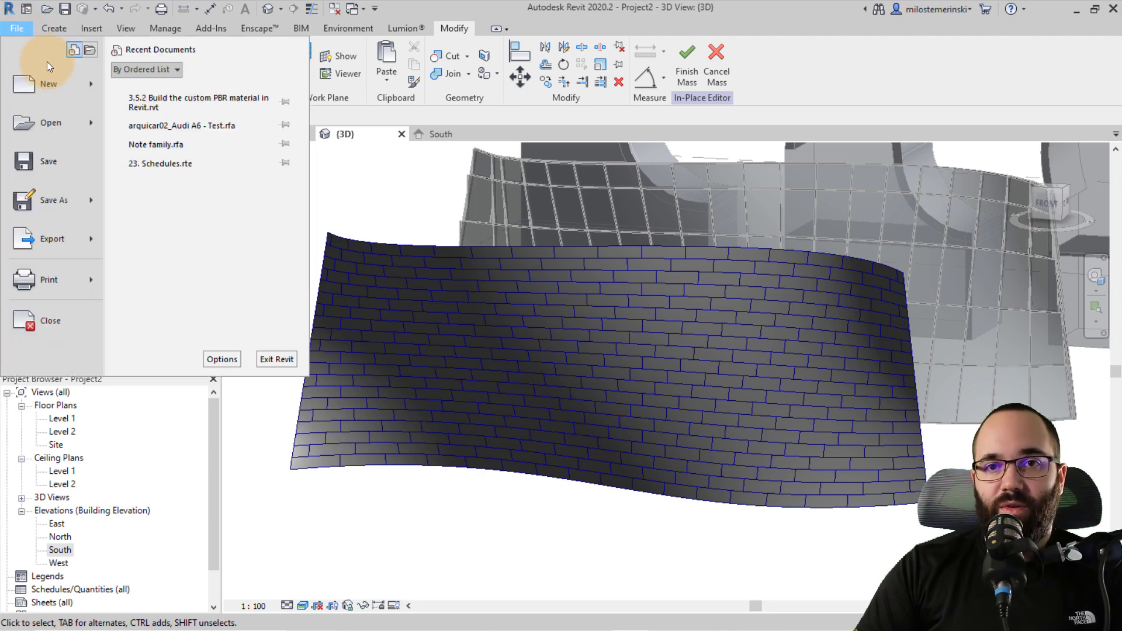
{"action": "mouse_move", "coordinate": [61, 89]}
{"action": "left_click", "coordinate": [176, 135]}
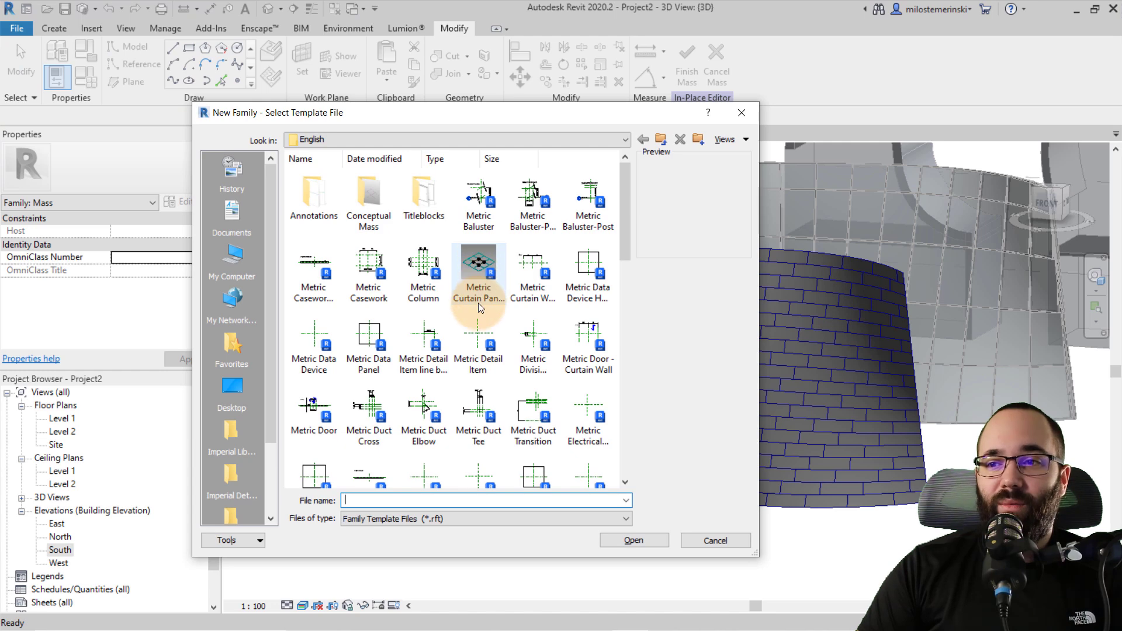
{"action": "left_click", "coordinate": [477, 303]}
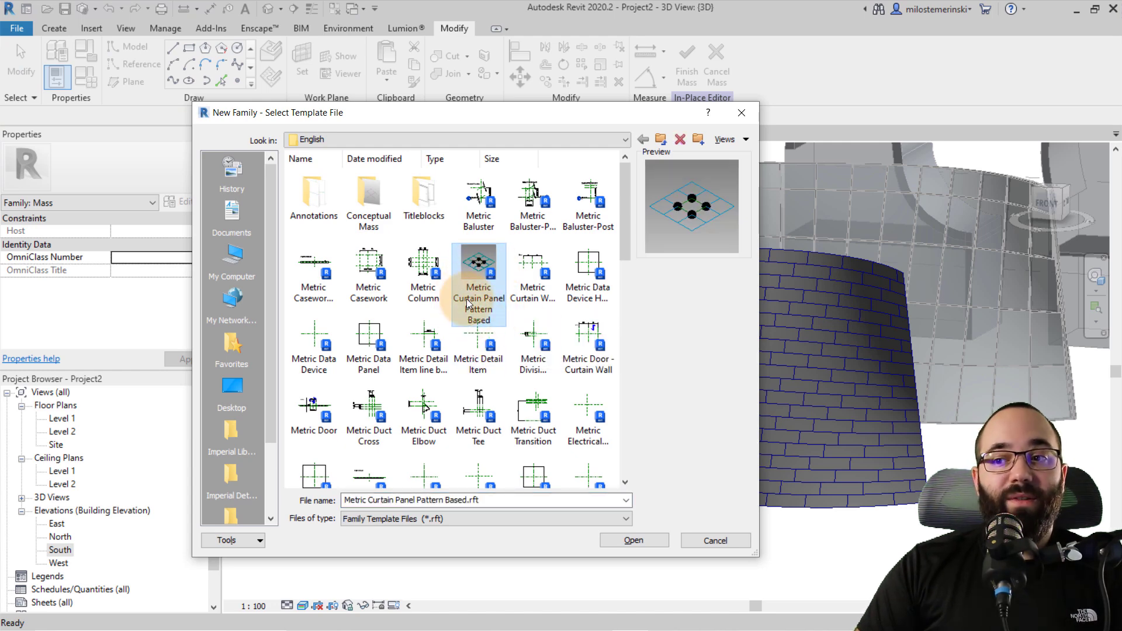
{"action": "left_click", "coordinate": [651, 541]}
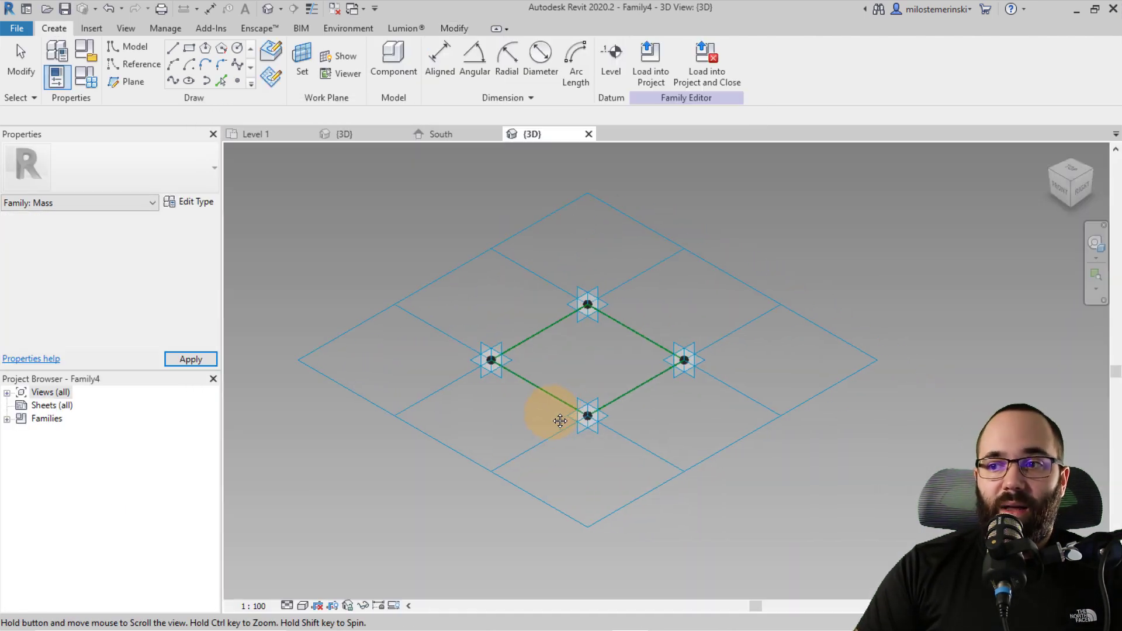
Change the tile pattern grid of the new panel family to 1/3 Step.
{"action": "middle_click_drag", "start_coordinate": [559, 421], "coordinate": [527, 418]}
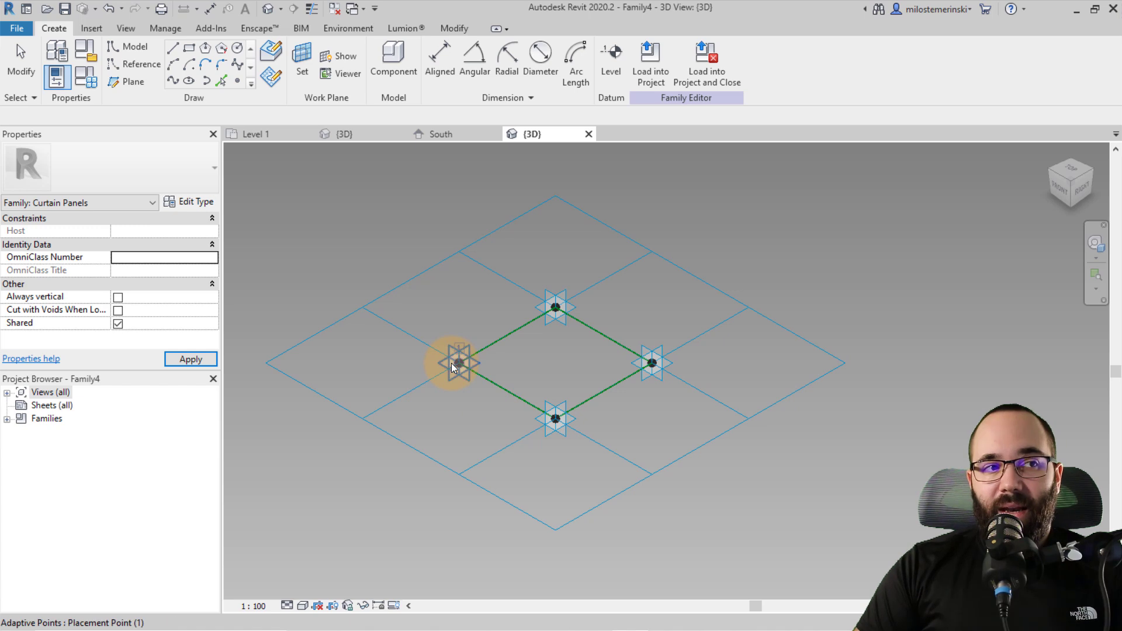
{"action": "scroll", "coordinate": [446, 395], "scroll_direction": "up", "scroll_amount": 2}
{"action": "scroll", "coordinate": [446, 395], "scroll_direction": "down", "scroll_amount": 1}
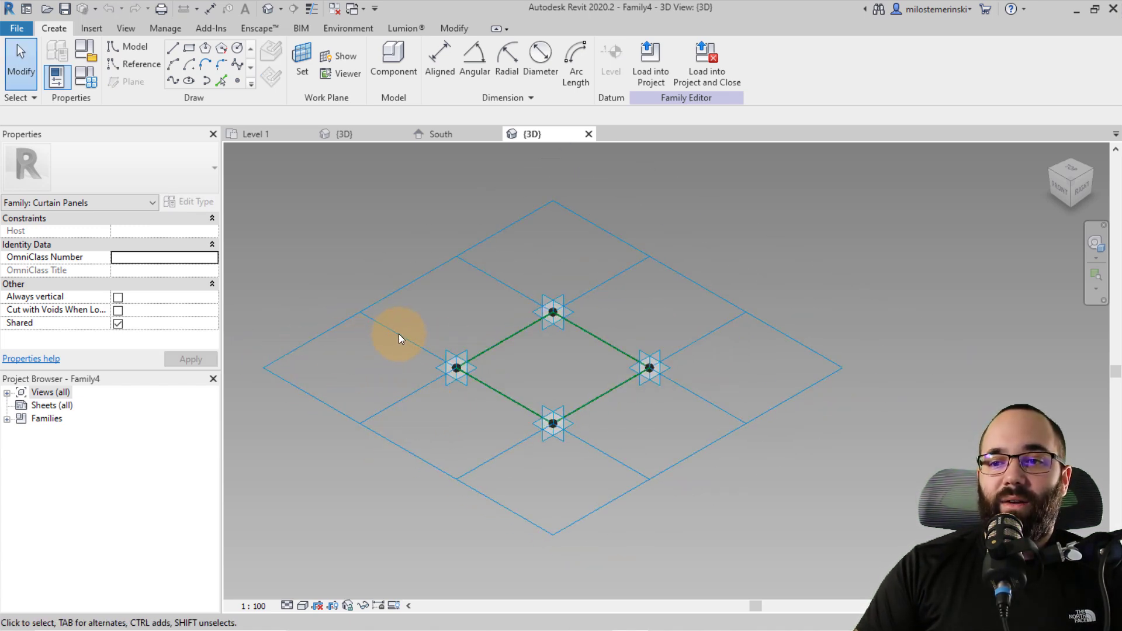
{"action": "left_click", "coordinate": [405, 450]}
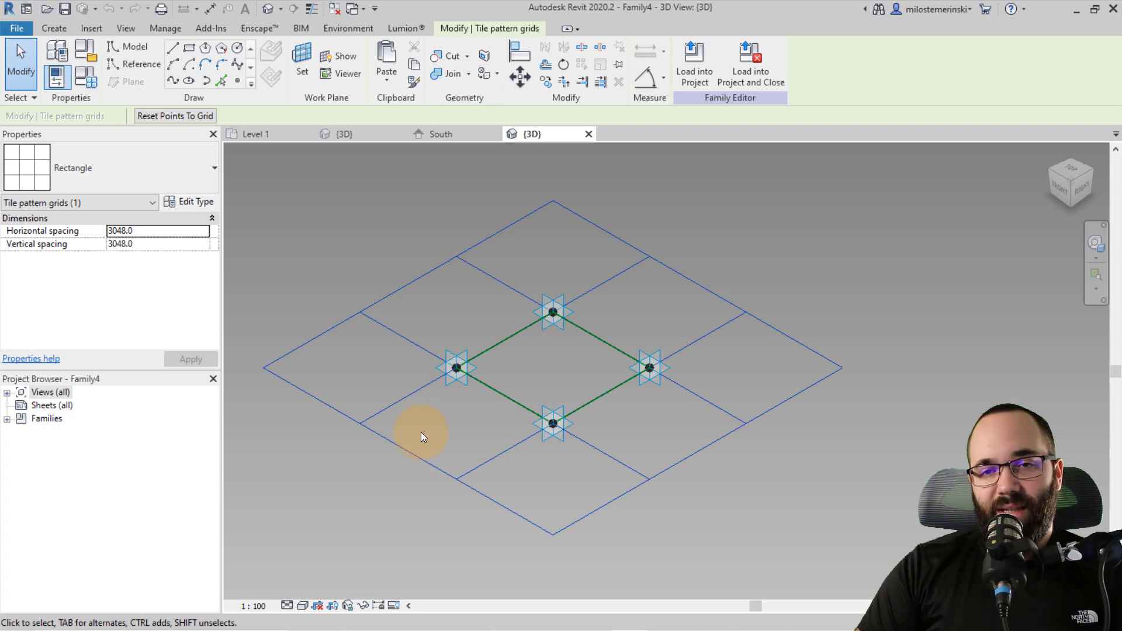
{"action": "left_click", "coordinate": [156, 180]}
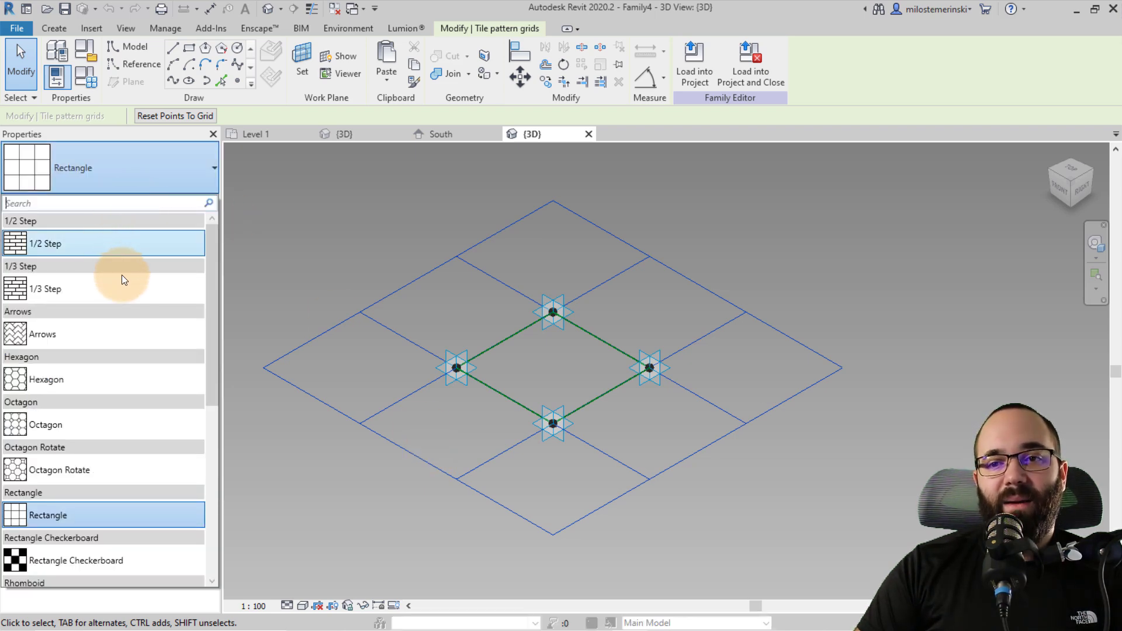
{"action": "scroll", "coordinate": [123, 286], "scroll_direction": "down", "scroll_amount": 5}
{"action": "scroll", "coordinate": [124, 303], "scroll_direction": "up", "scroll_amount": 5}
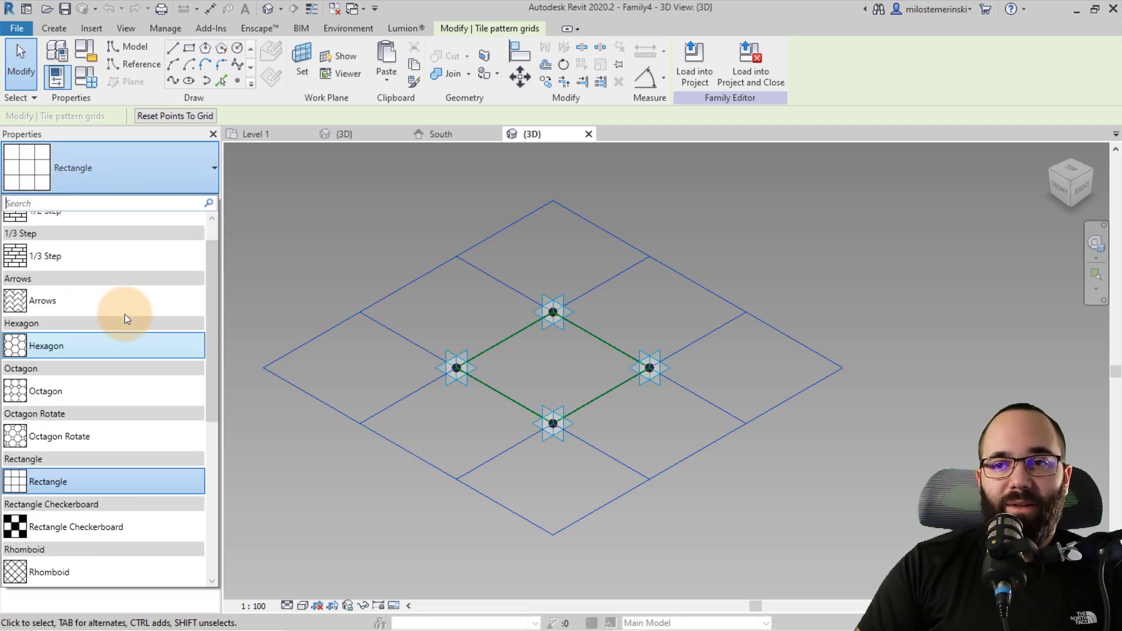
{"action": "scroll", "coordinate": [124, 313], "scroll_direction": "up", "scroll_amount": 1}
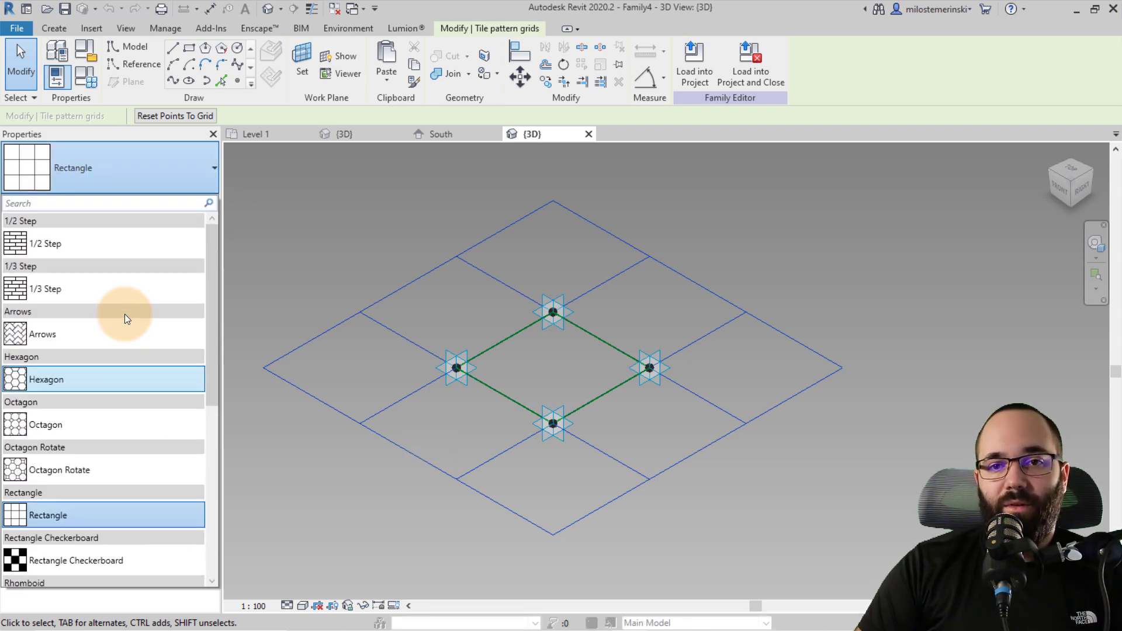
{"action": "left_click", "coordinate": [36, 294]}
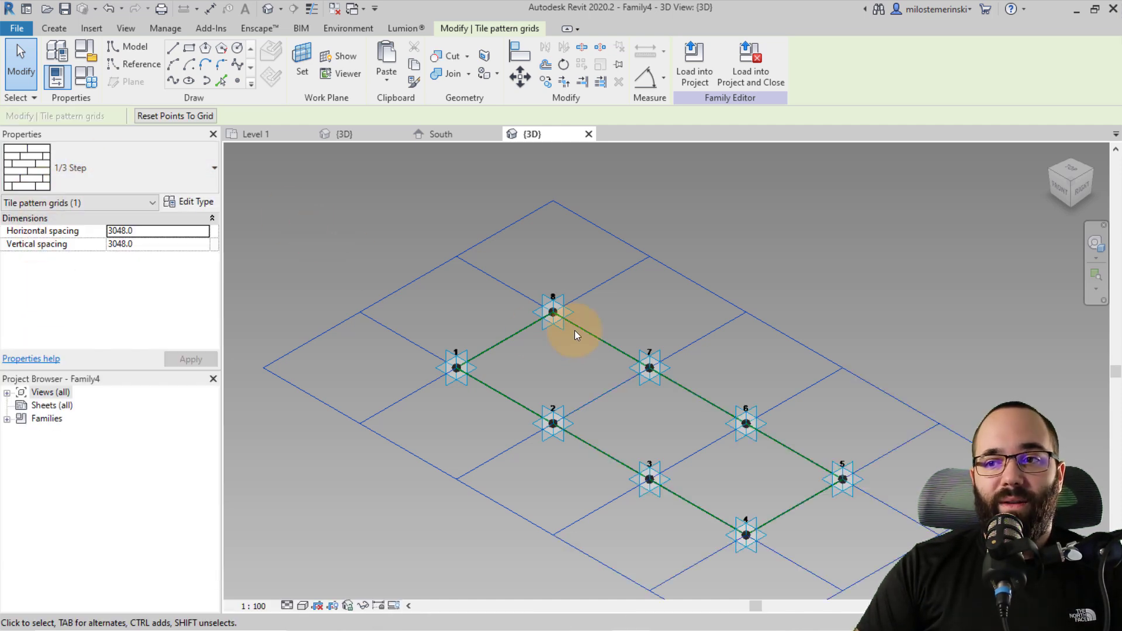
Create a solid extruded form from the closed chain of reference lines joining the eight adaptive points.
{"action": "scroll", "coordinate": [535, 332], "scroll_direction": "down", "scroll_amount": 2}
{"action": "middle_click_drag", "start_coordinate": [546, 321], "coordinate": [524, 314], "text": "shift"}
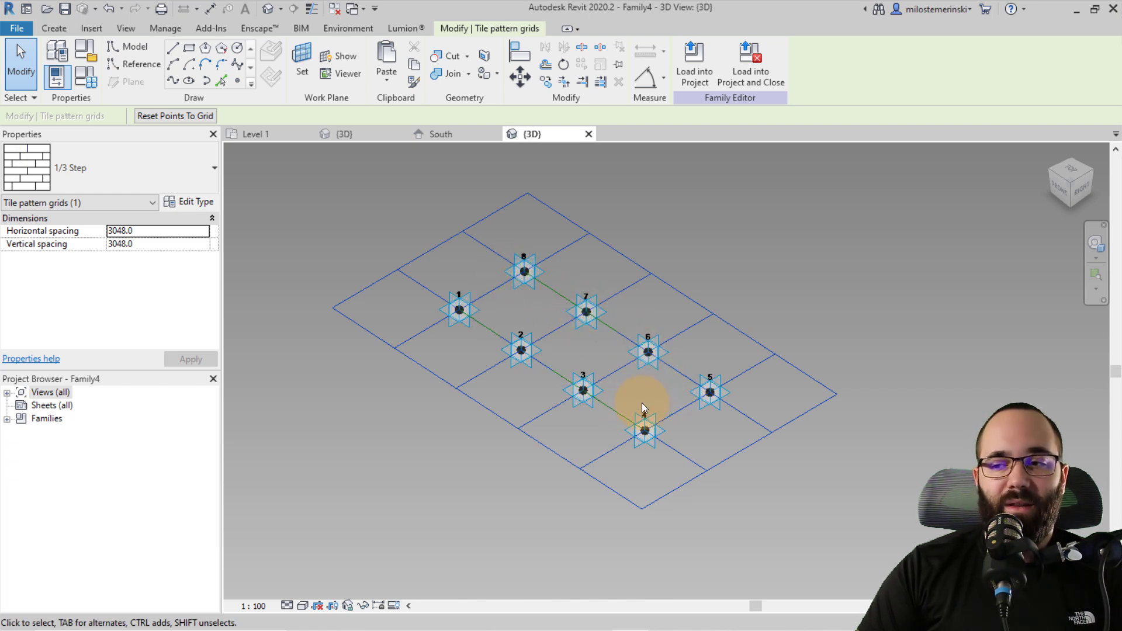
{"action": "middle_click_drag", "start_coordinate": [583, 348], "coordinate": [564, 308], "text": "shift"}
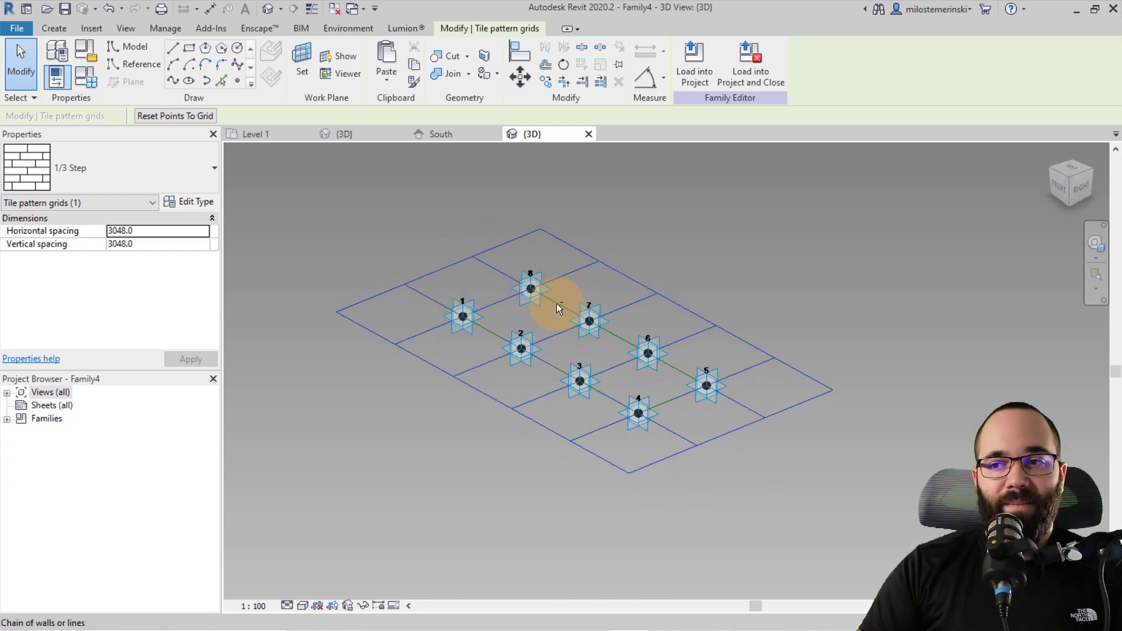
{"action": "scroll", "coordinate": [501, 309], "scroll_direction": "up", "scroll_amount": 2}
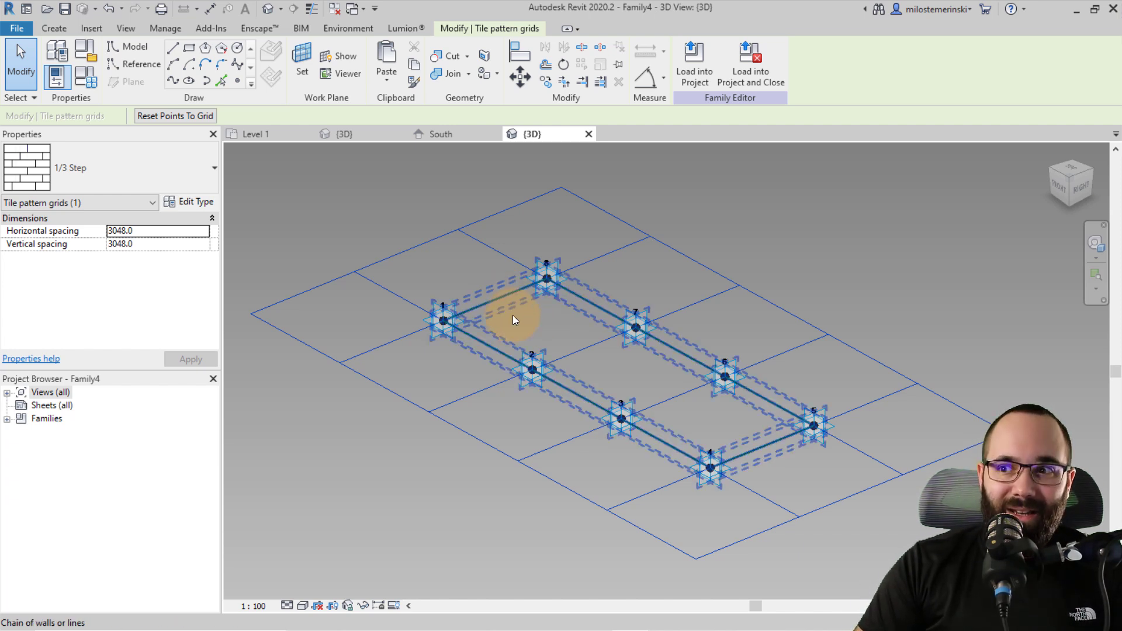
{"action": "left_click", "coordinate": [482, 294]}
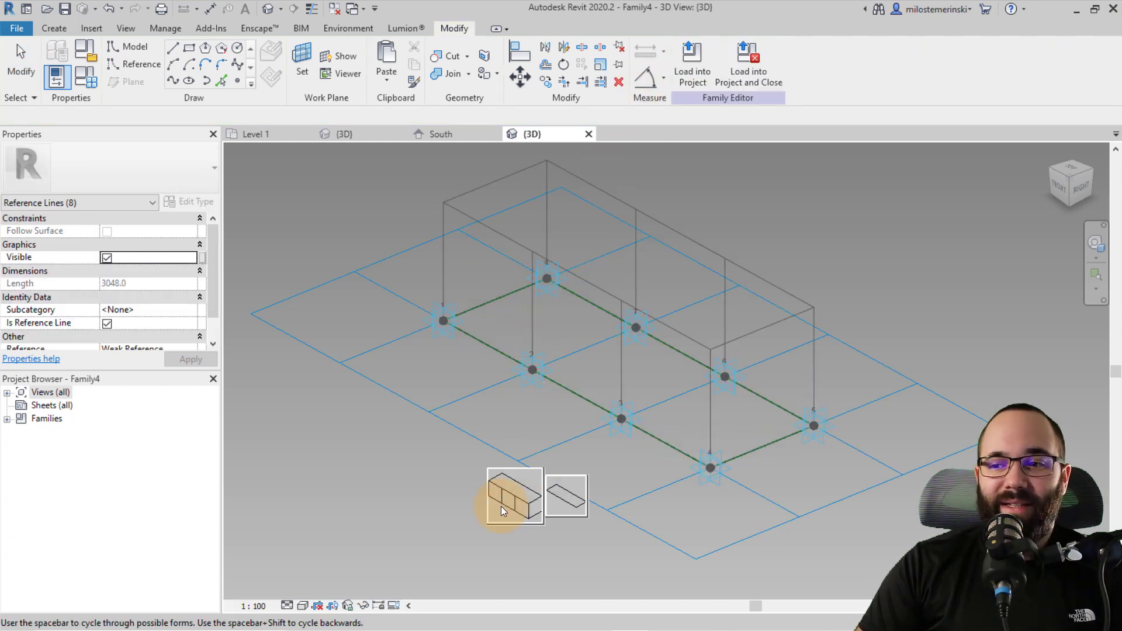
{"action": "left_click", "coordinate": [500, 503]}
Set the height of the panel's solid form to 200 and deselect it.
{"action": "scroll", "coordinate": [461, 297], "scroll_direction": "down", "scroll_amount": 3}
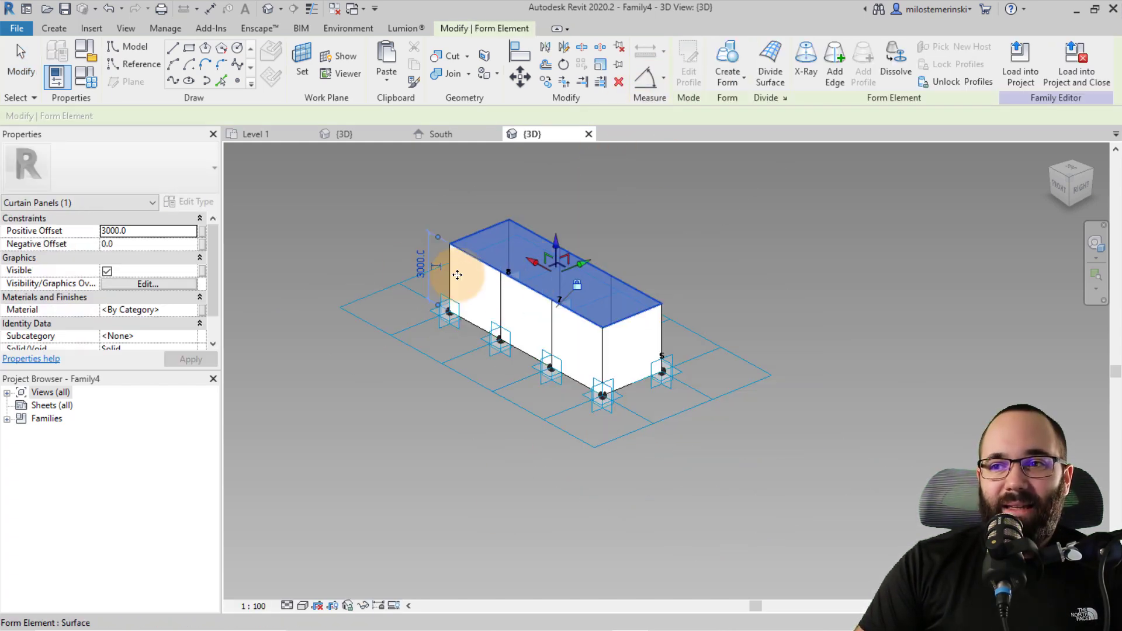
{"action": "left_click", "coordinate": [414, 268]}
{"action": "type", "text": "200"}
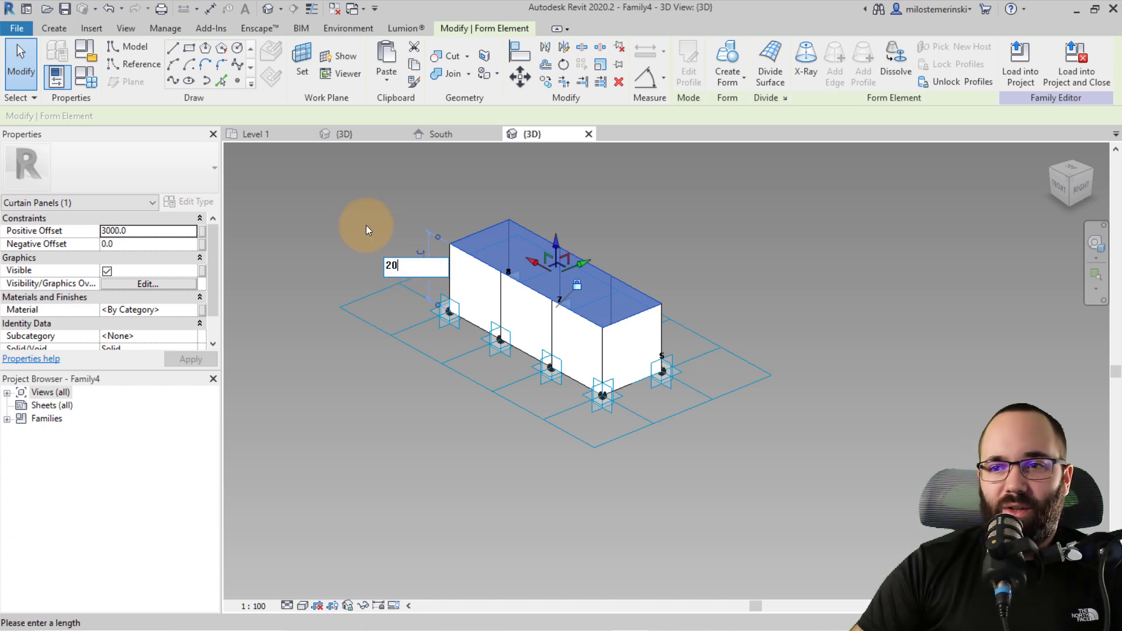
{"action": "key", "text": "Return"}
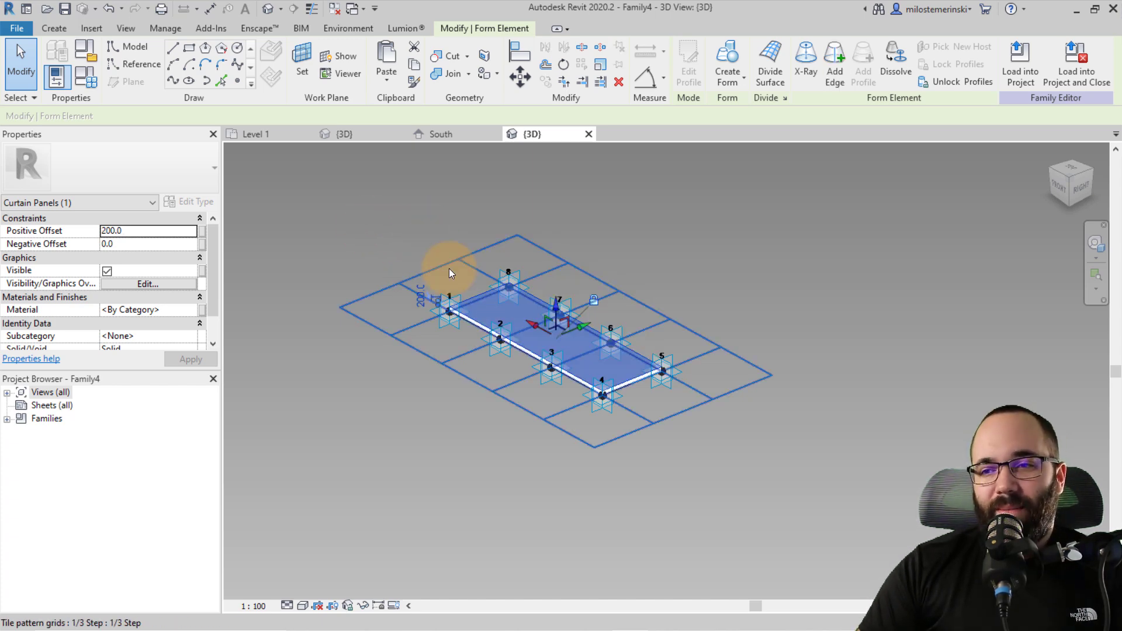
{"action": "scroll", "coordinate": [449, 269], "scroll_direction": "up", "scroll_amount": 3}
{"action": "key", "text": "Escape"}
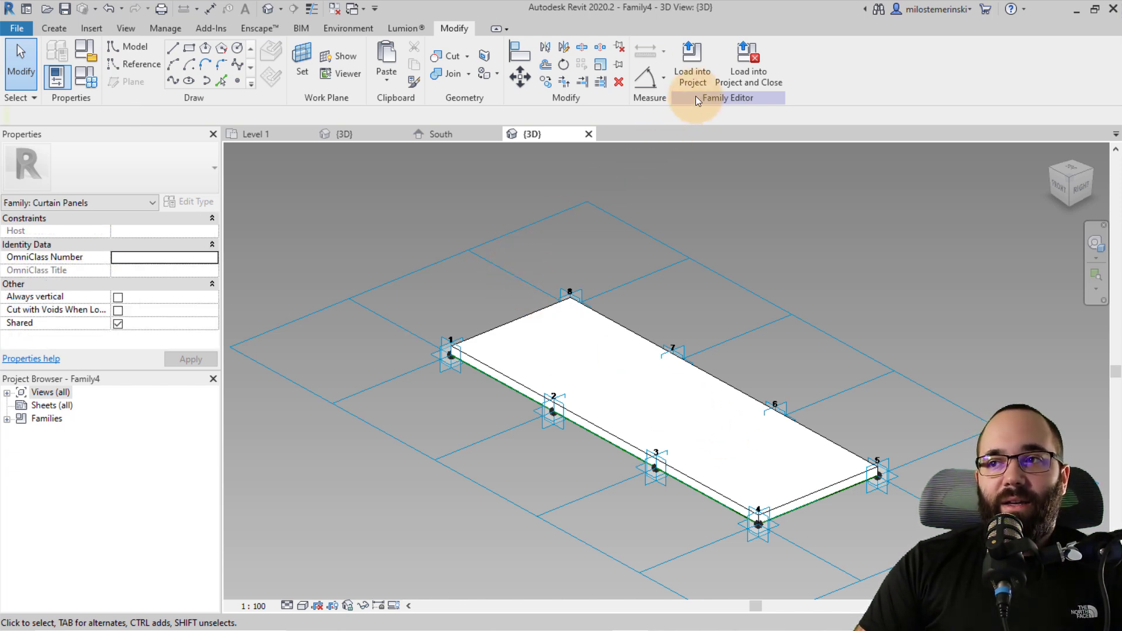
Load the panel family into the project and select the 1/3 Step divided surface in the project's 3D view.
{"action": "left_click", "coordinate": [692, 76]}
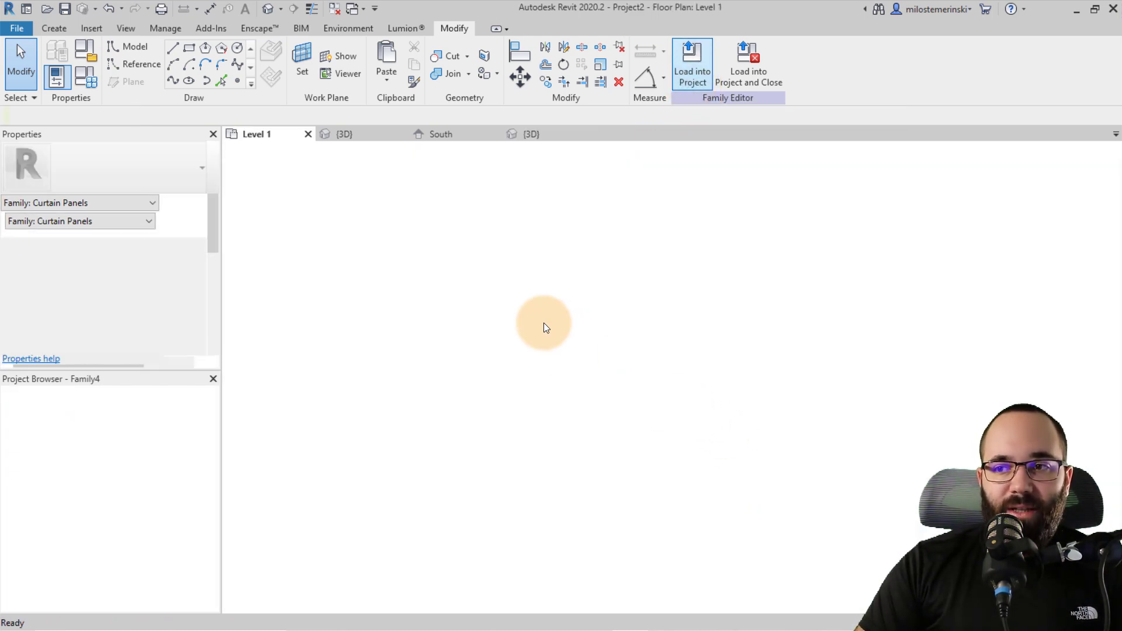
{"action": "left_click", "coordinate": [531, 135]}
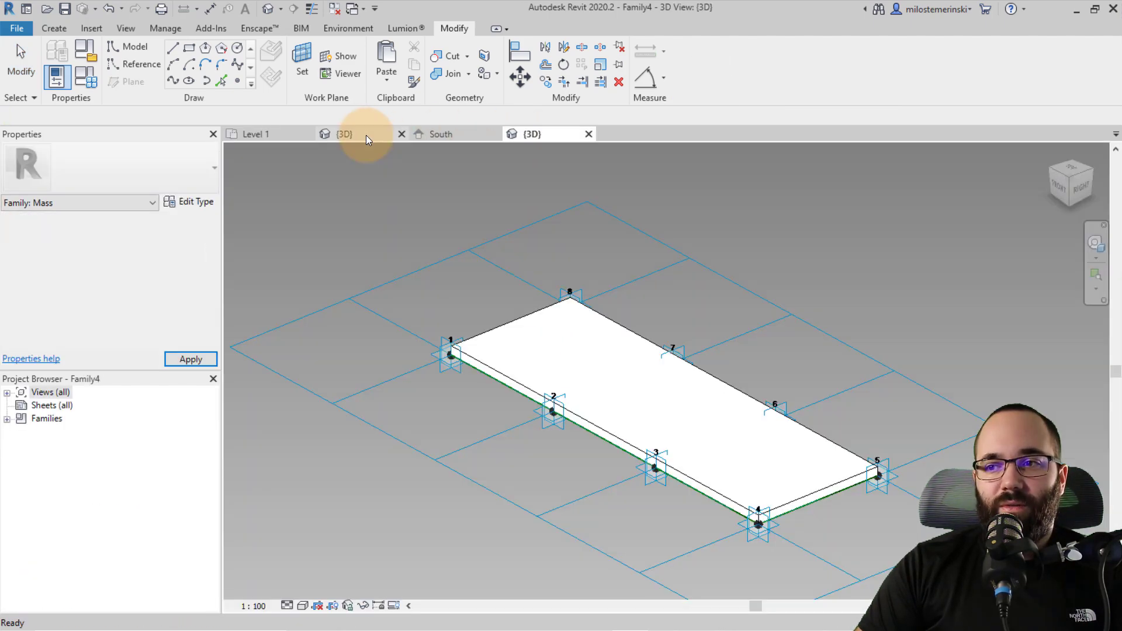
{"action": "left_click", "coordinate": [366, 135]}
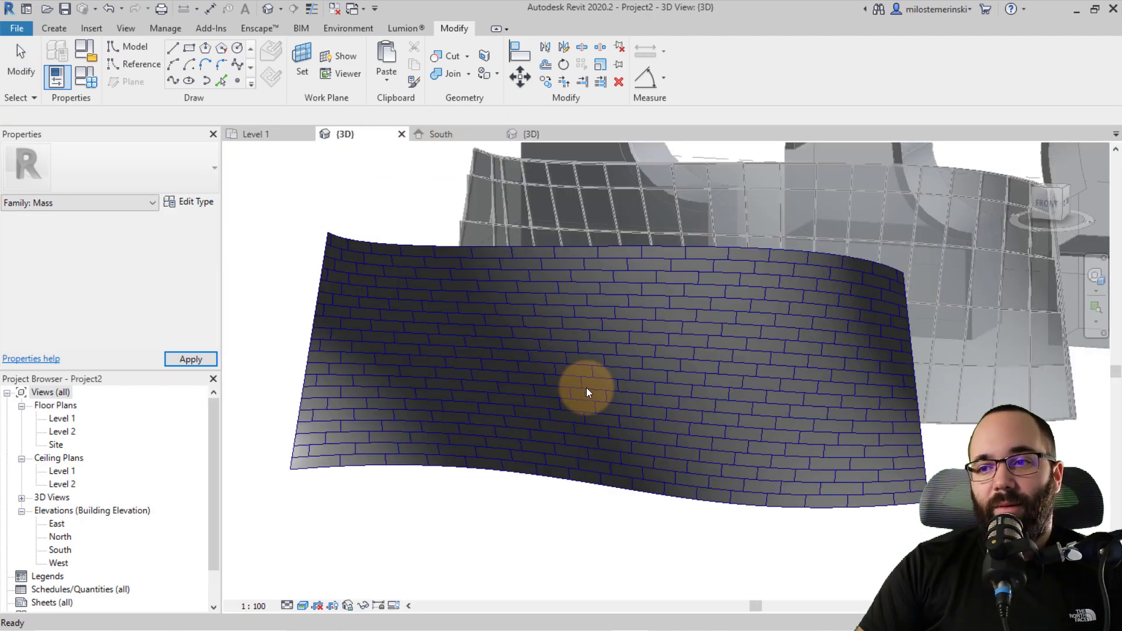
{"action": "middle_click_drag", "start_coordinate": [587, 387], "coordinate": [565, 423], "text": "shift"}
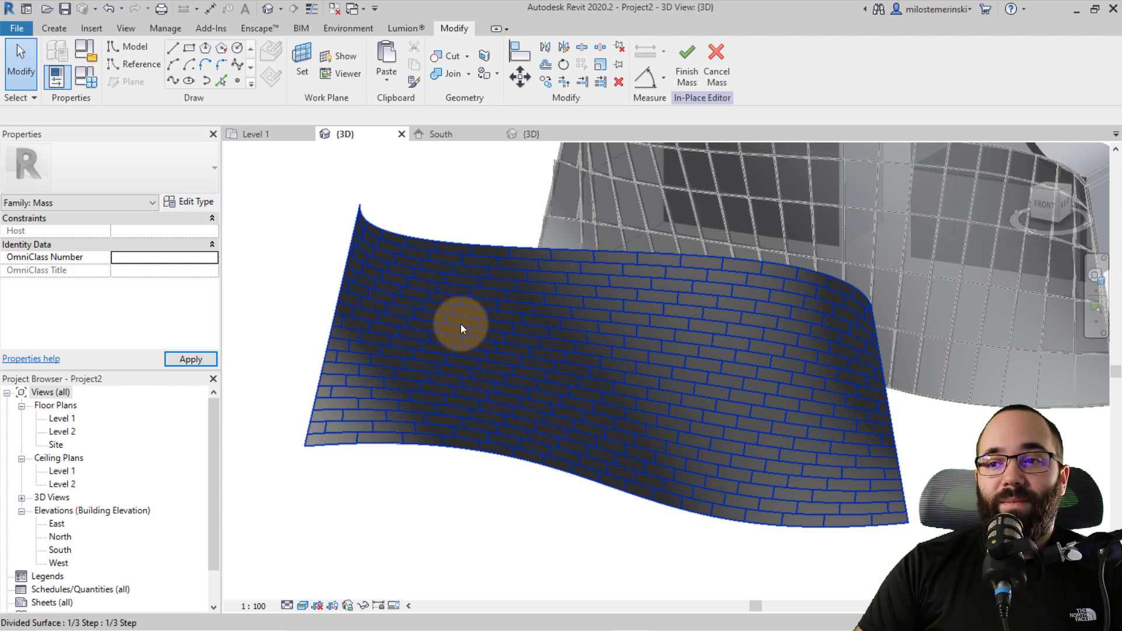
{"action": "left_click", "coordinate": [461, 315]}
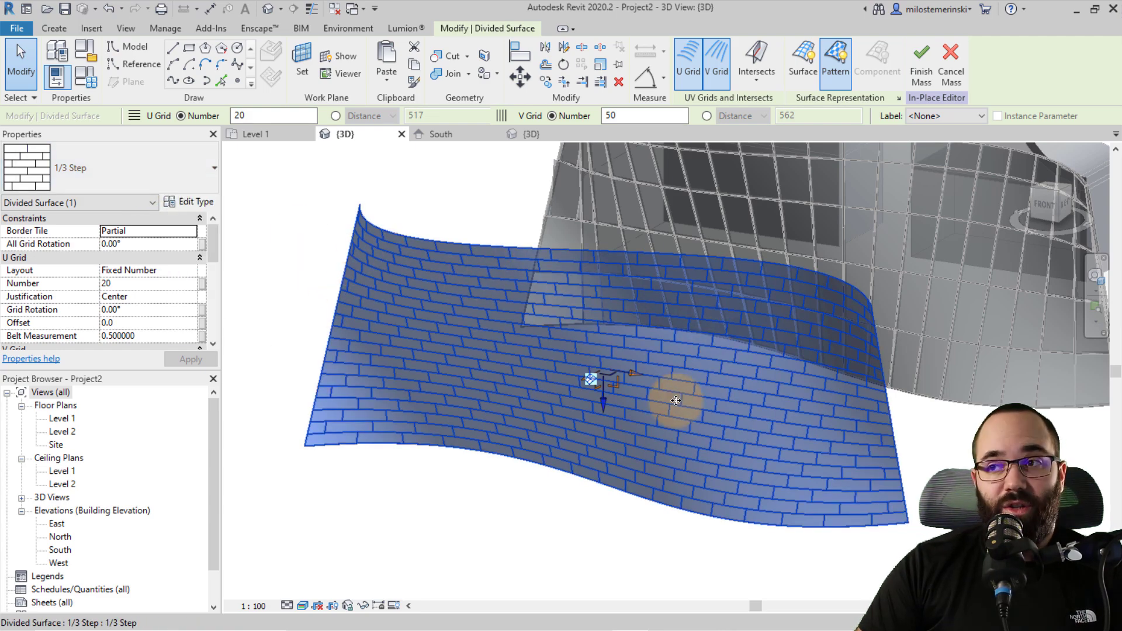
Apply the Family4 panel type under 1/3 Step to the divided surface and deselect it.
{"action": "left_click", "coordinate": [159, 163]}
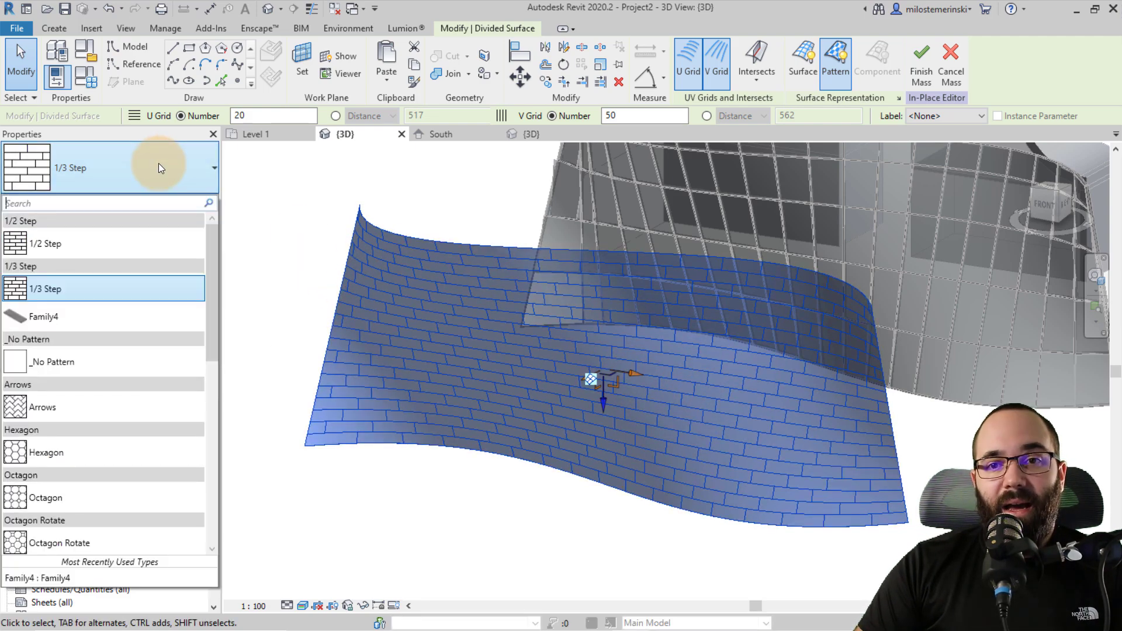
{"action": "mouse_move", "coordinate": [23, 318]}
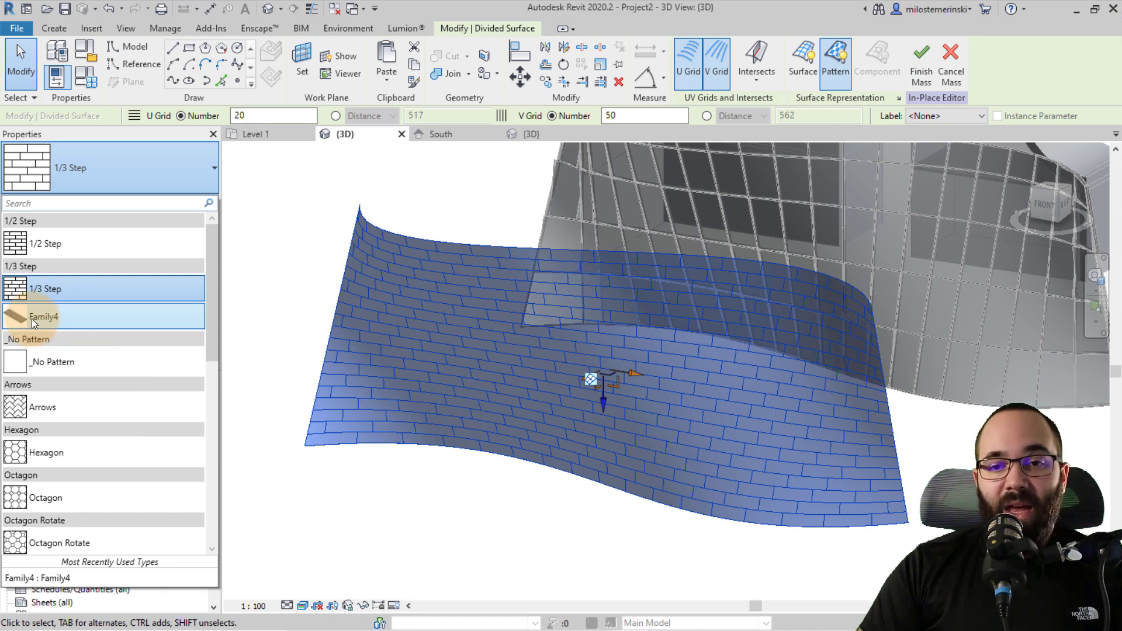
{"action": "key", "text": "Escape"}
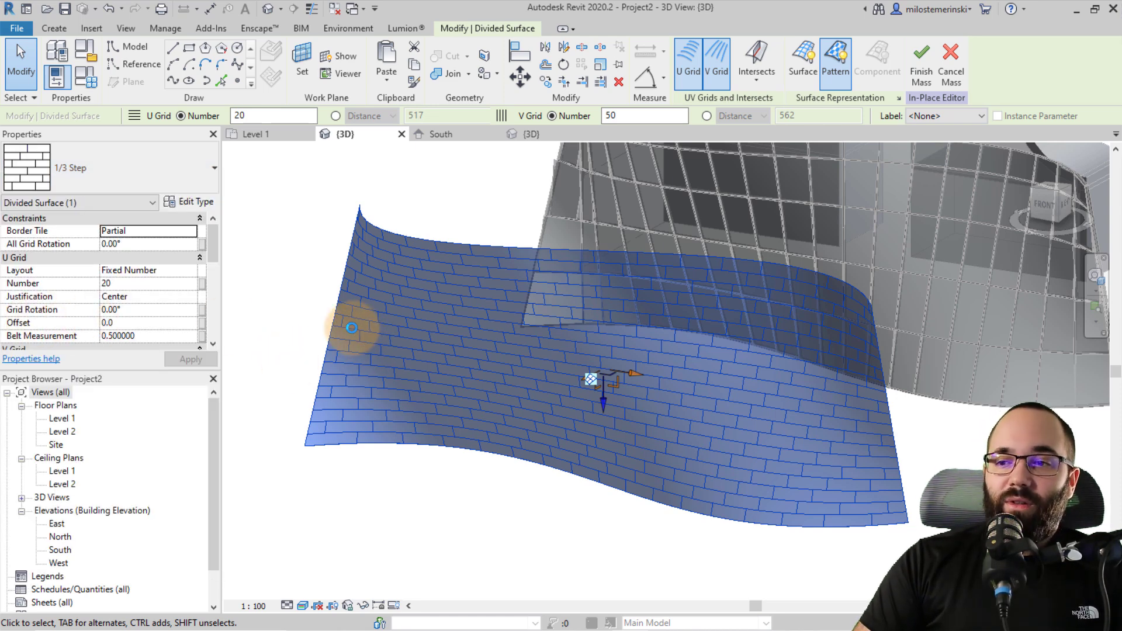
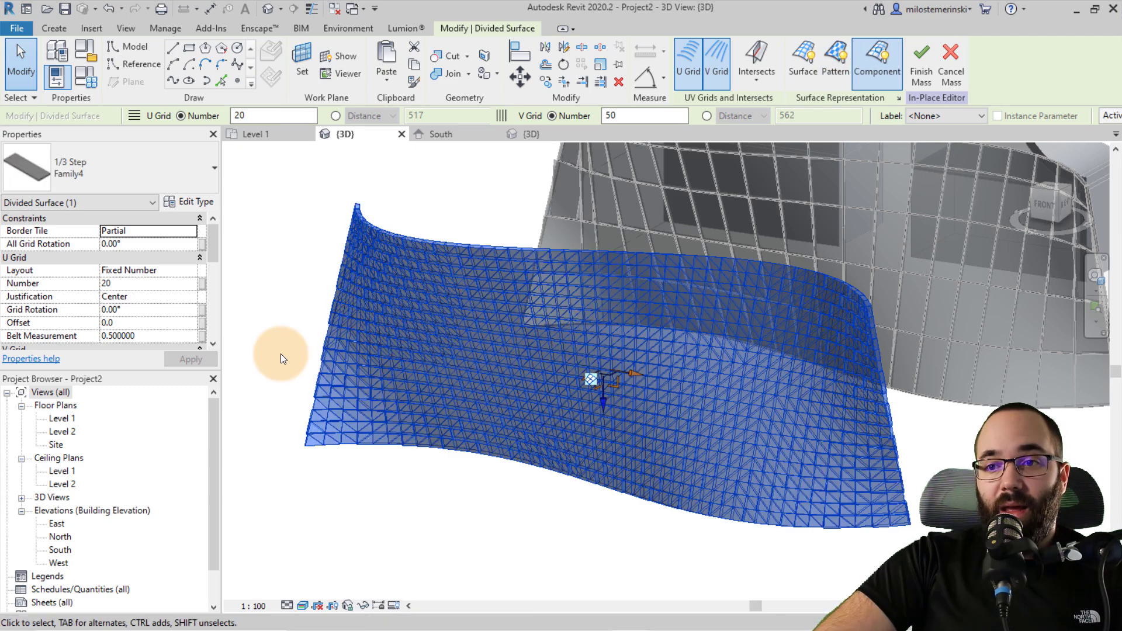
{"action": "scroll", "coordinate": [419, 500], "scroll_direction": "up", "scroll_amount": 5}
{"action": "left_click", "coordinate": [416, 499]}
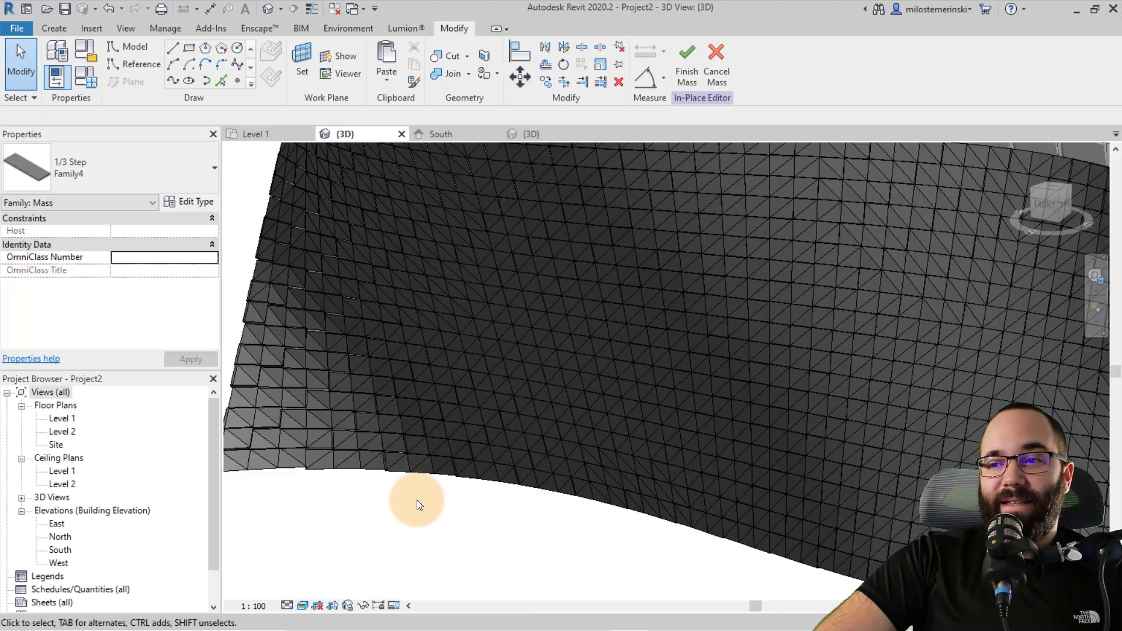
Select two adjacent Family4 panels on the divided surface to examine their shape and how they interlock.
{"action": "scroll", "coordinate": [446, 503], "scroll_direction": "down", "scroll_amount": 5}
{"action": "middle_click_drag", "start_coordinate": [448, 504], "coordinate": [541, 427], "text": "shift"}
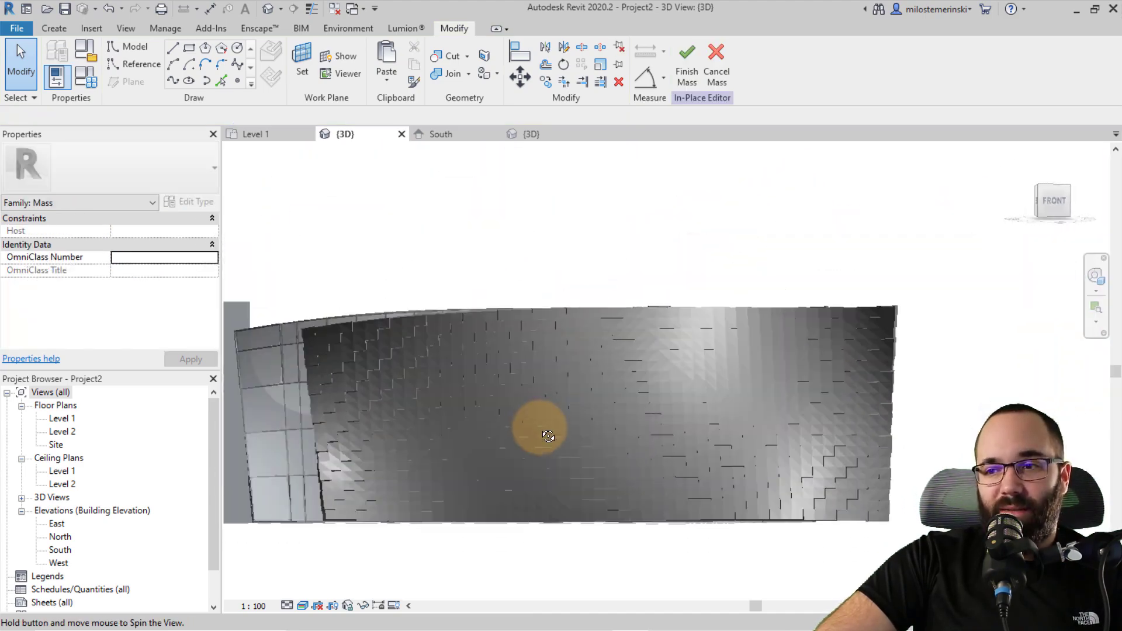
{"action": "scroll", "coordinate": [500, 373], "scroll_direction": "up", "scroll_amount": 3}
{"action": "scroll", "coordinate": [500, 373], "scroll_direction": "up", "scroll_amount": 4}
{"action": "scroll", "coordinate": [493, 405], "scroll_direction": "down", "scroll_amount": 5}
{"action": "scroll", "coordinate": [447, 367], "scroll_direction": "up", "scroll_amount": 4}
{"action": "key", "text": "Tab"}
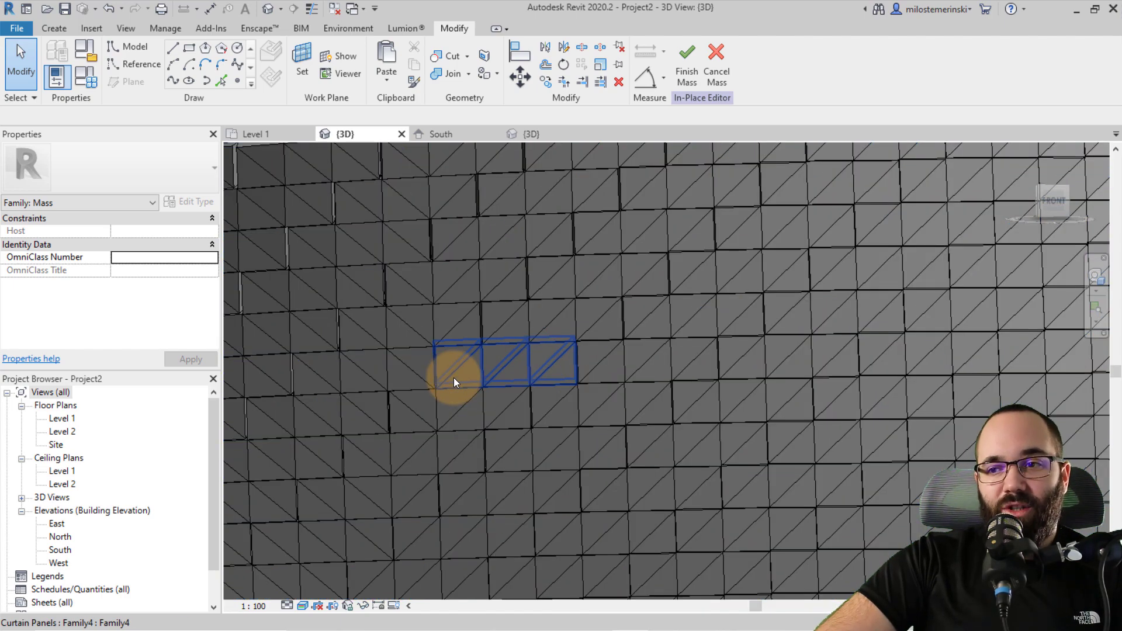
{"action": "left_click", "coordinate": [454, 377]}
{"action": "scroll", "coordinate": [561, 403], "scroll_direction": "down", "scroll_amount": 4}
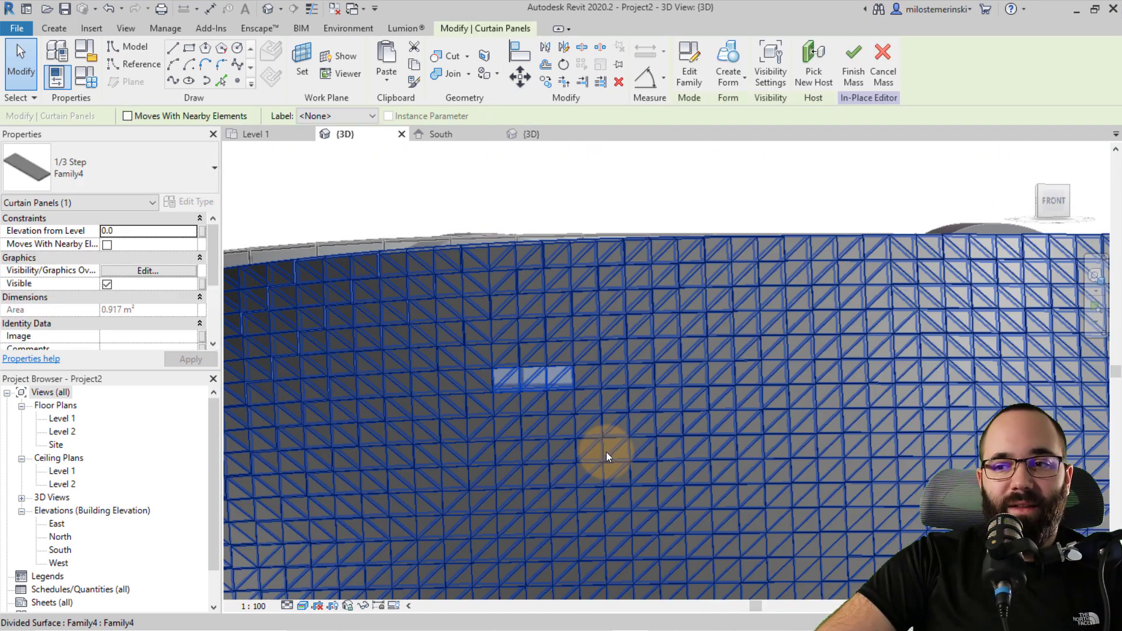
{"action": "key", "text": "Tab"}
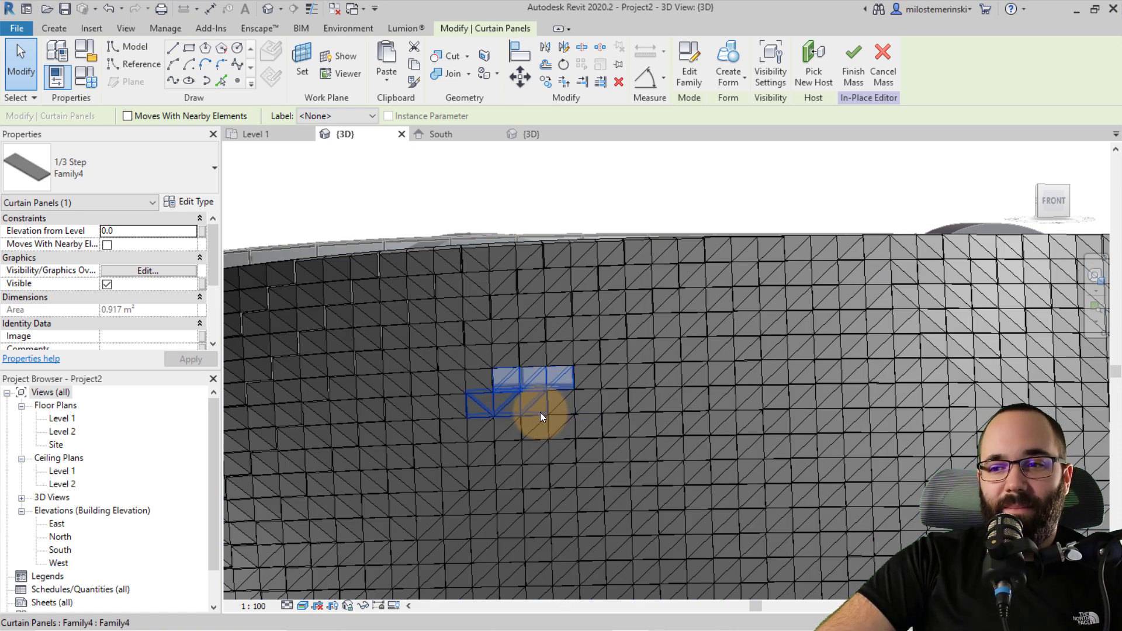
{"action": "left_click", "coordinate": [538, 414], "text": "ctrl"}
{"action": "scroll", "coordinate": [528, 381], "scroll_direction": "up", "scroll_amount": 5}
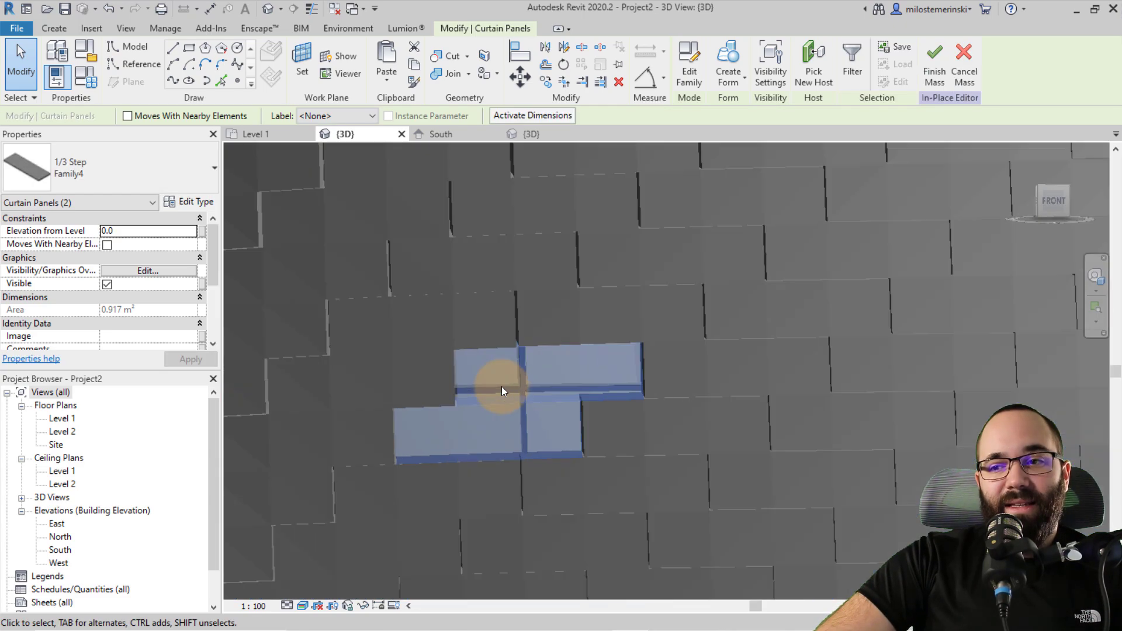
Deselect the two panels and examine the whole panelized surface at an angle.
{"action": "scroll", "coordinate": [579, 383], "scroll_direction": "down", "scroll_amount": 8}
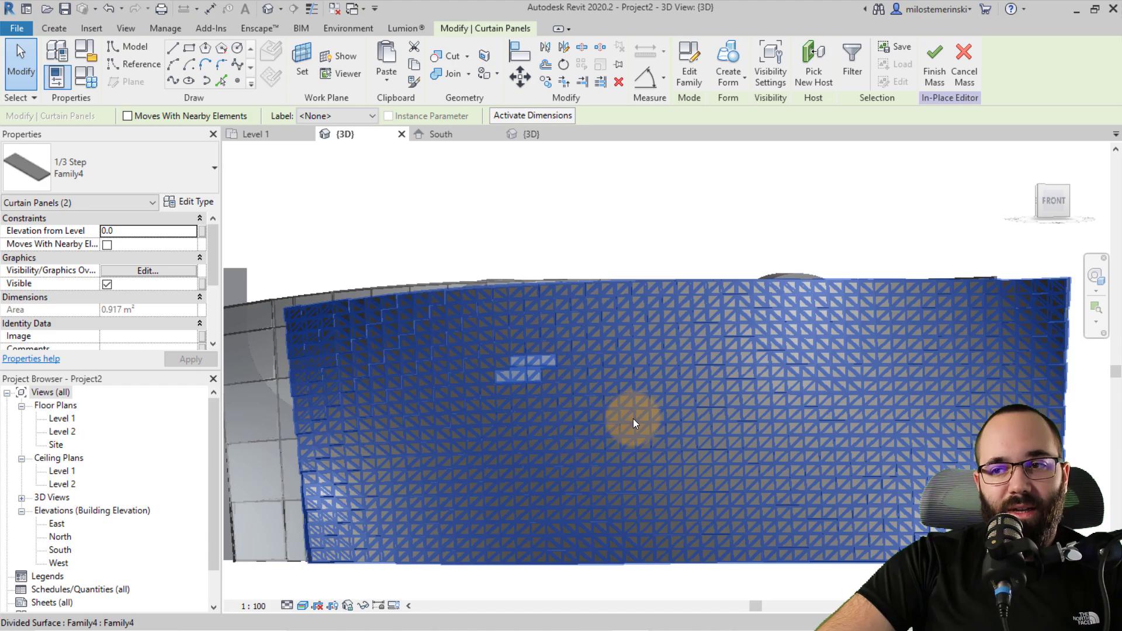
{"action": "middle_click_drag", "start_coordinate": [633, 418], "coordinate": [447, 544], "text": "shift"}
{"action": "left_click", "coordinate": [448, 545]}
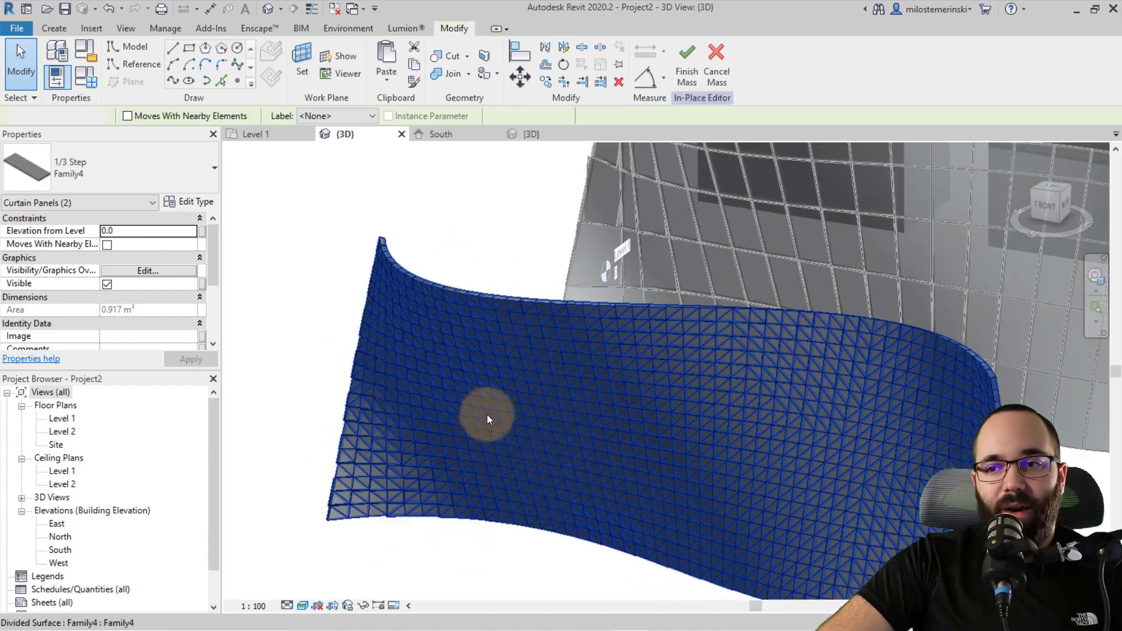
{"action": "scroll", "coordinate": [609, 373], "scroll_direction": "down", "scroll_amount": 3}
{"action": "scroll", "coordinate": [577, 386], "scroll_direction": "up", "scroll_amount": 2}
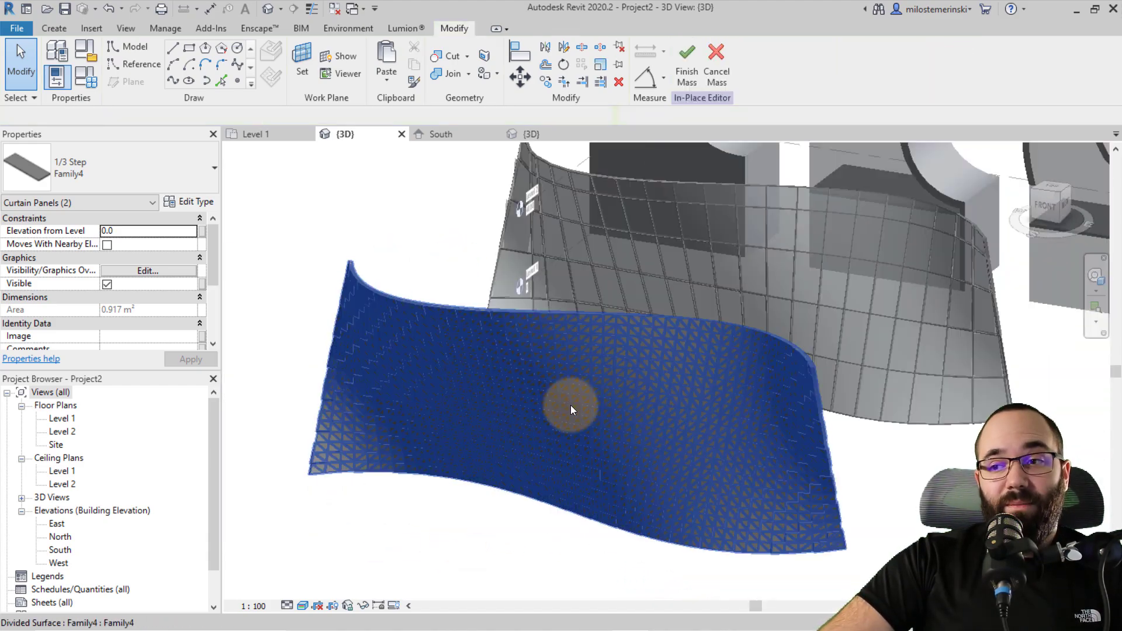
{"action": "middle_click_drag", "start_coordinate": [528, 337], "coordinate": [495, 326]}
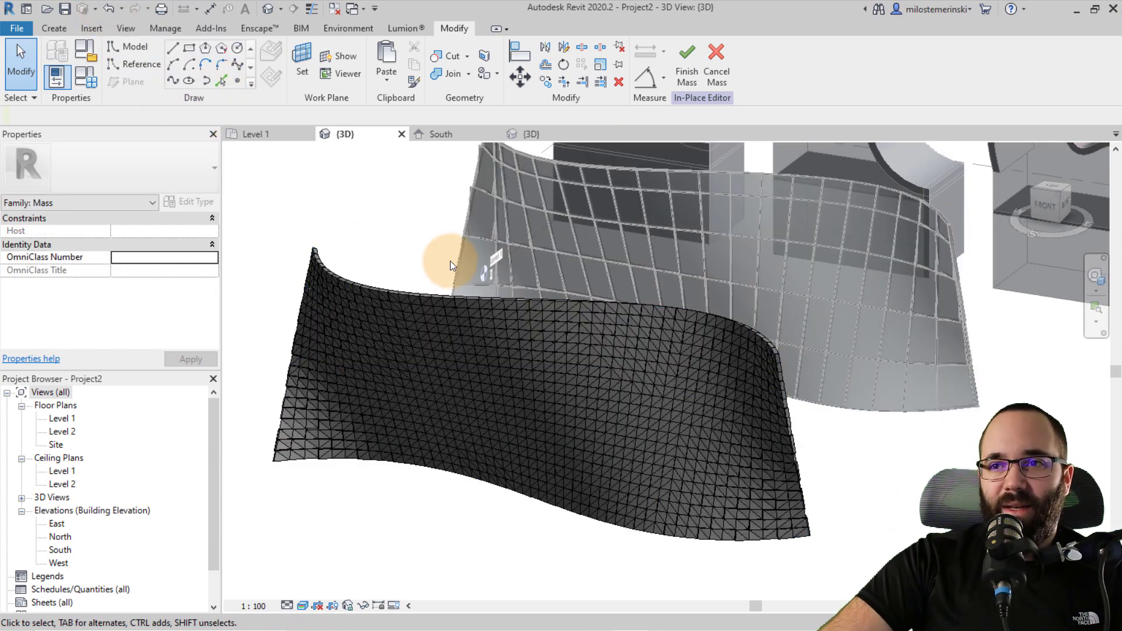
Switch to the panel family's 3D view and undo the solid form back to the closed chain of reference lines.
{"action": "left_click", "coordinate": [543, 135]}
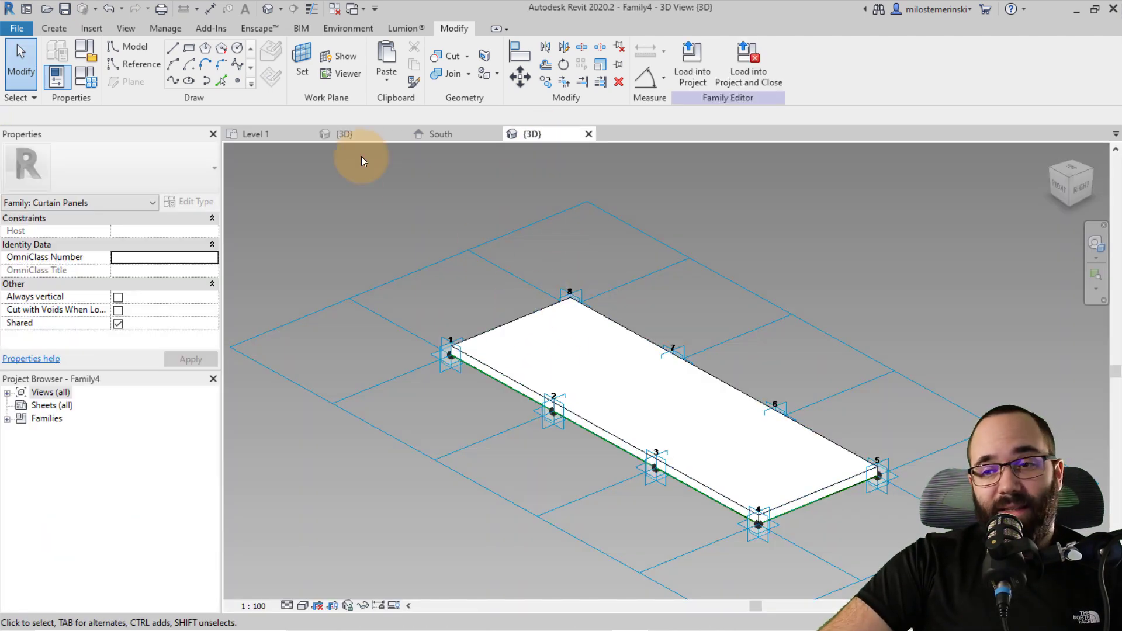
{"action": "left_click", "coordinate": [108, 10]}
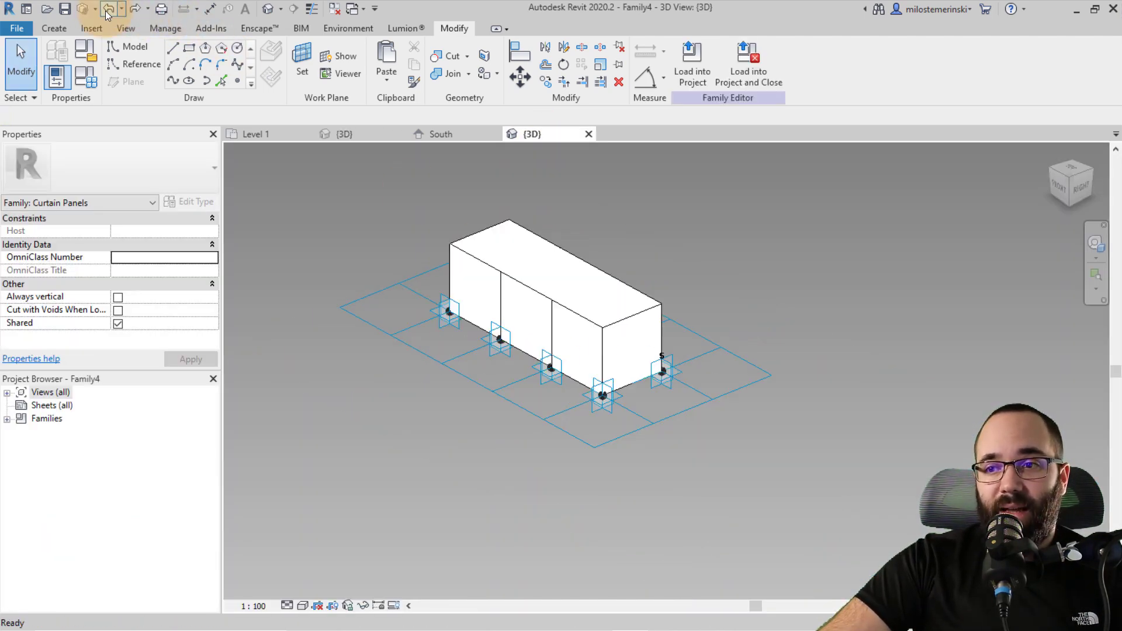
{"action": "left_click", "coordinate": [108, 10]}
{"action": "middle_click_drag", "start_coordinate": [530, 322], "coordinate": [506, 299], "text": "shift"}
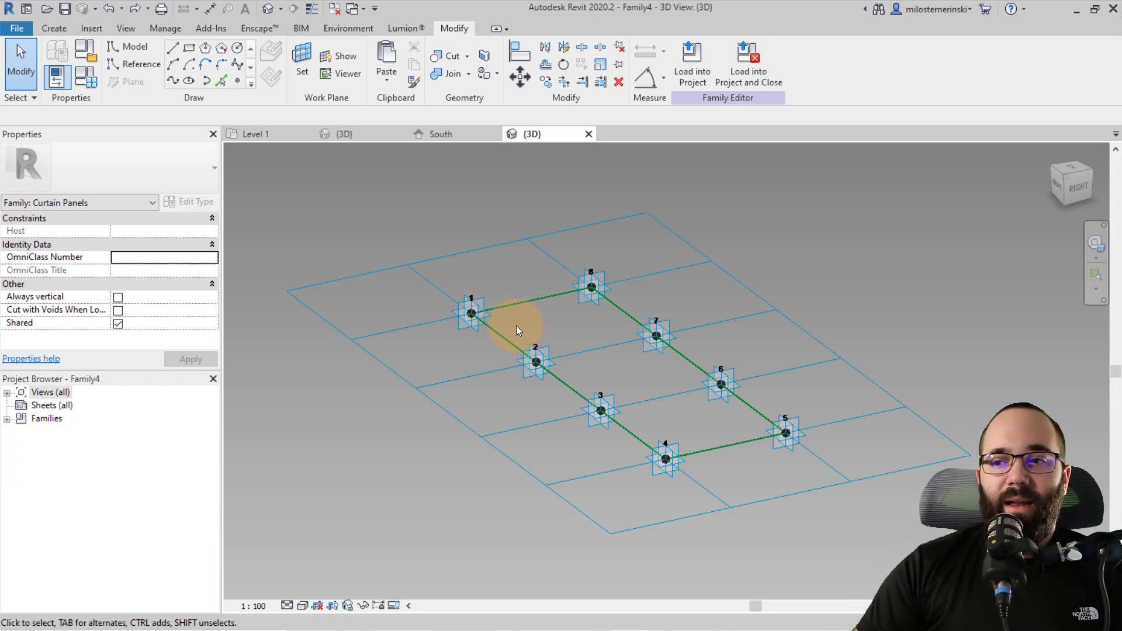
Set the work plane to the horizontal plane of adaptive point 1 and place a reference point on that point.
{"action": "middle_click_drag", "start_coordinate": [530, 334], "coordinate": [433, 332], "text": "shift"}
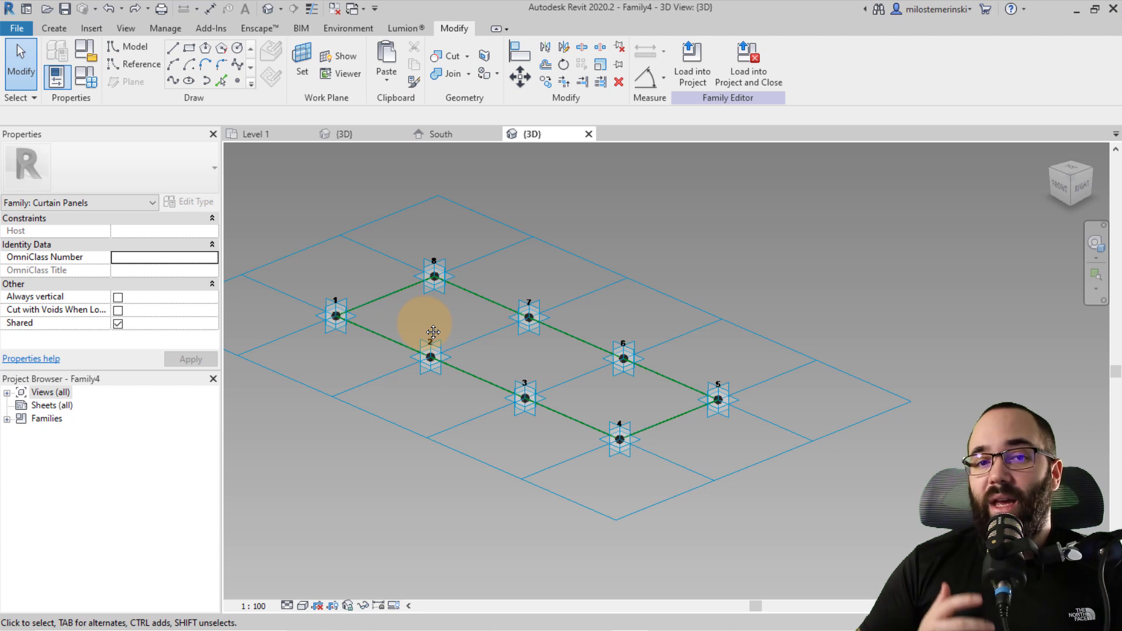
{"action": "middle_click_drag", "start_coordinate": [473, 334], "coordinate": [421, 311], "text": "shift"}
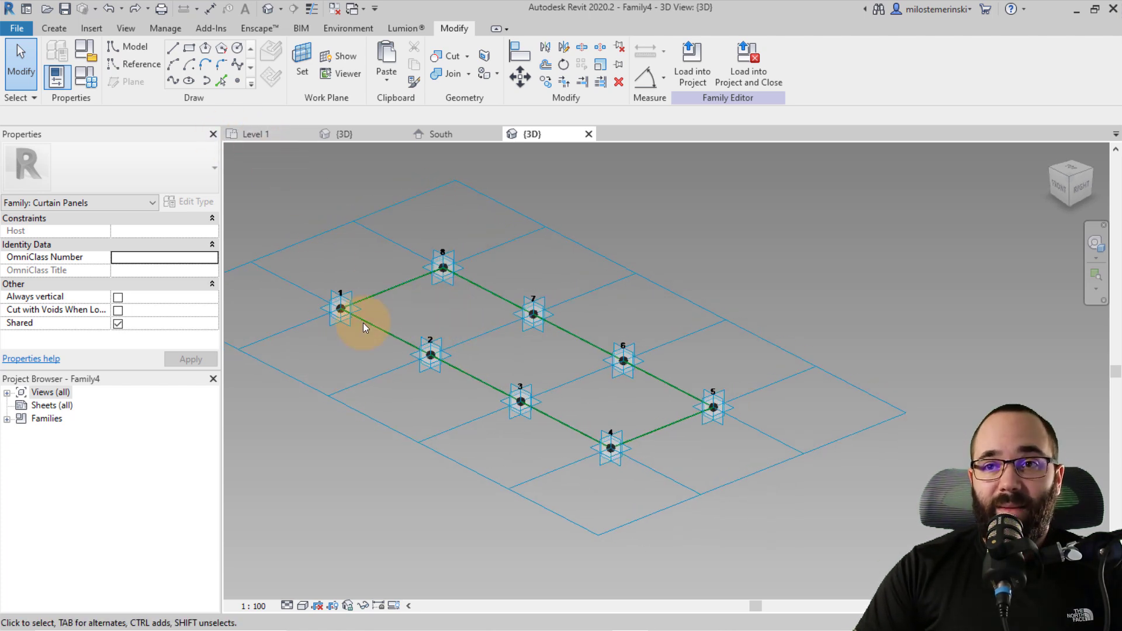
{"action": "scroll", "coordinate": [345, 305], "scroll_direction": "up", "scroll_amount": 3}
{"action": "scroll", "coordinate": [348, 315], "scroll_direction": "down", "scroll_amount": 2}
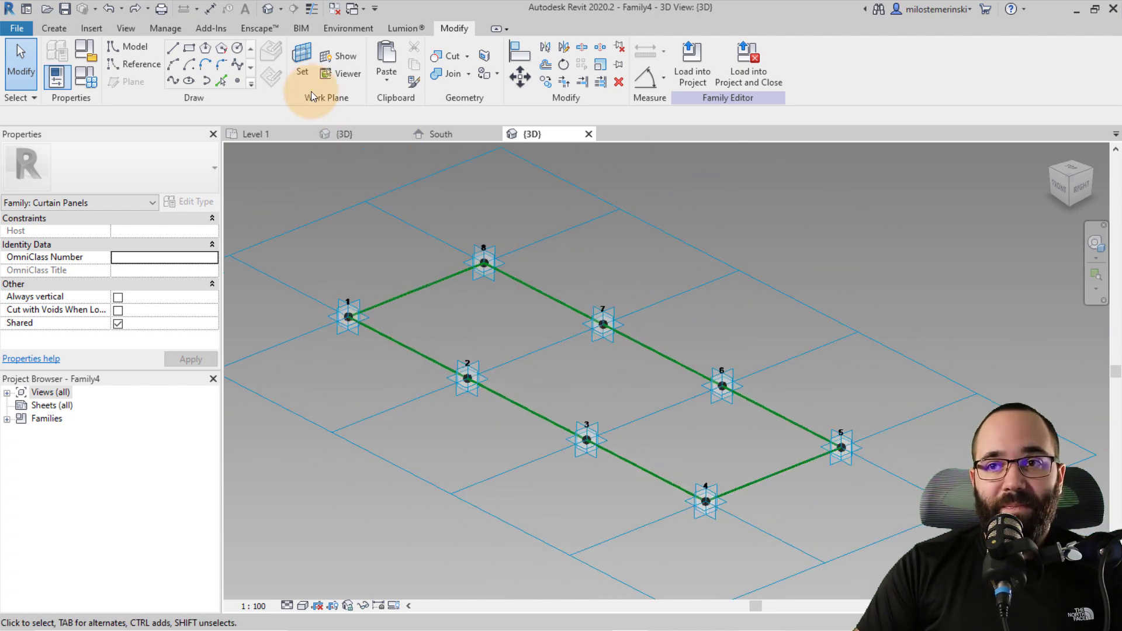
{"action": "left_click", "coordinate": [302, 71]}
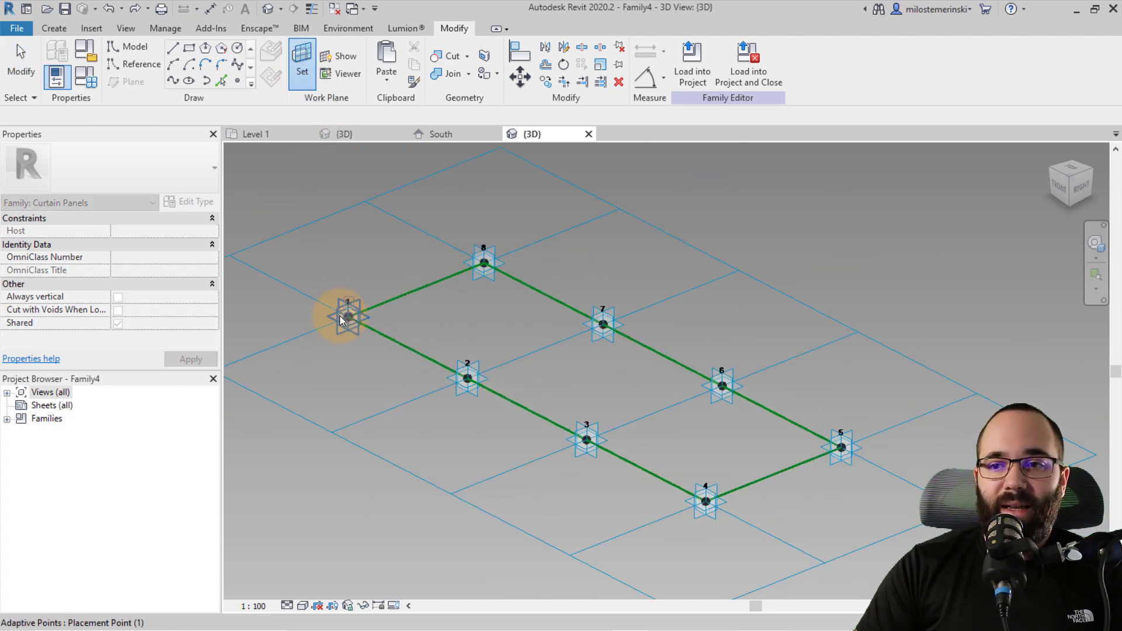
{"action": "scroll", "coordinate": [344, 316], "scroll_direction": "up", "scroll_amount": 3}
{"action": "key", "text": "Tab"}
{"action": "left_click", "coordinate": [368, 306]}
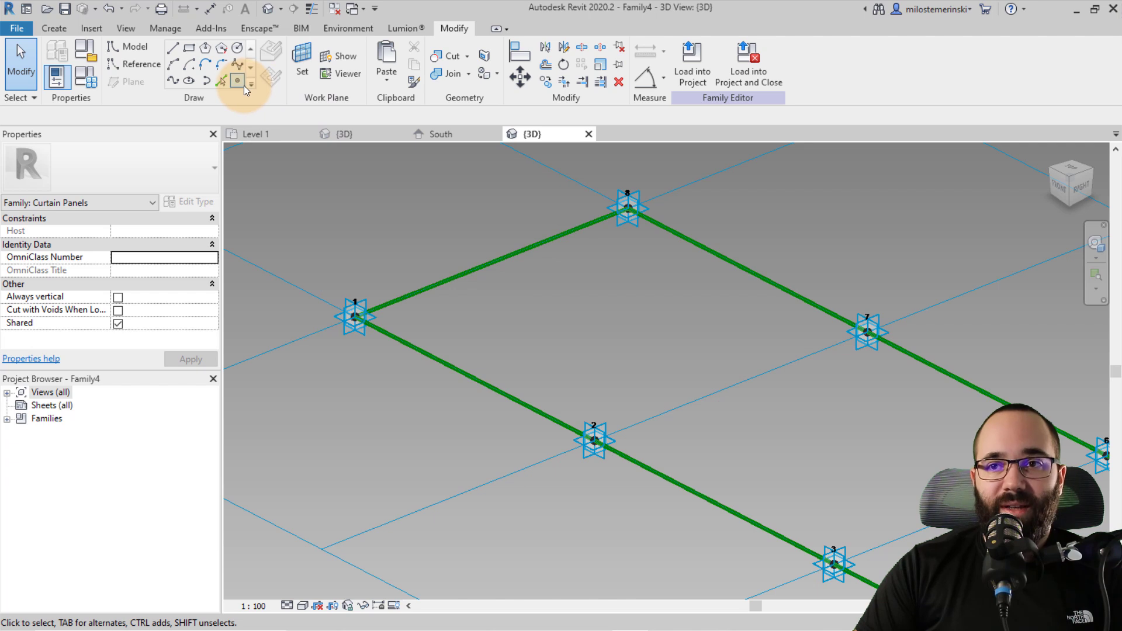
{"action": "left_click", "coordinate": [244, 85]}
{"action": "left_click", "coordinate": [355, 316]}
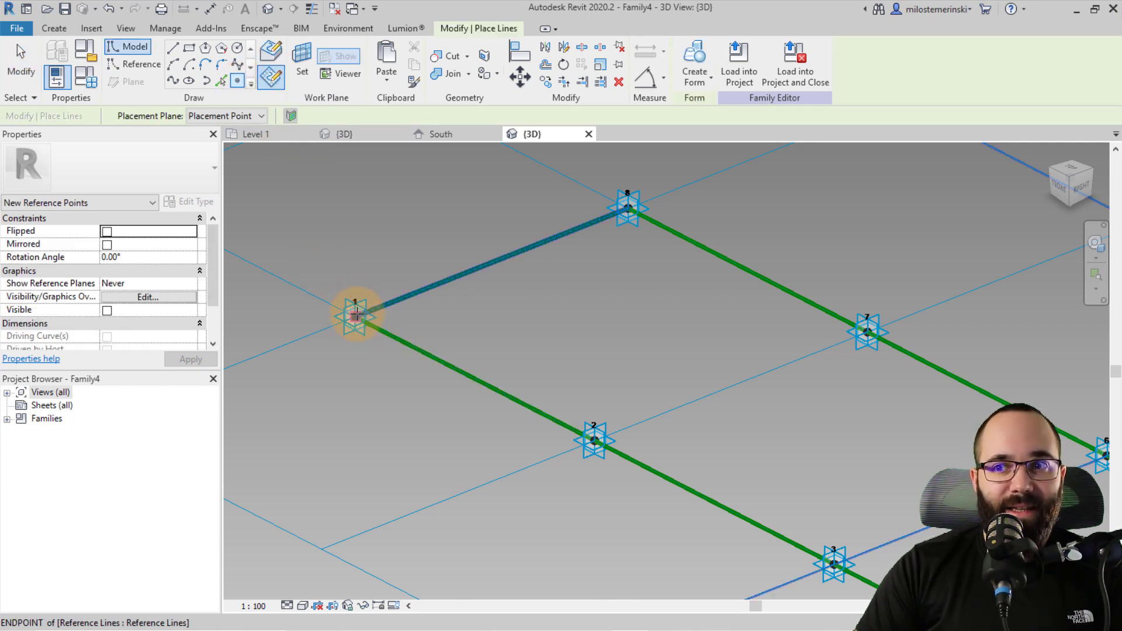
{"action": "key", "text": "Escape"}
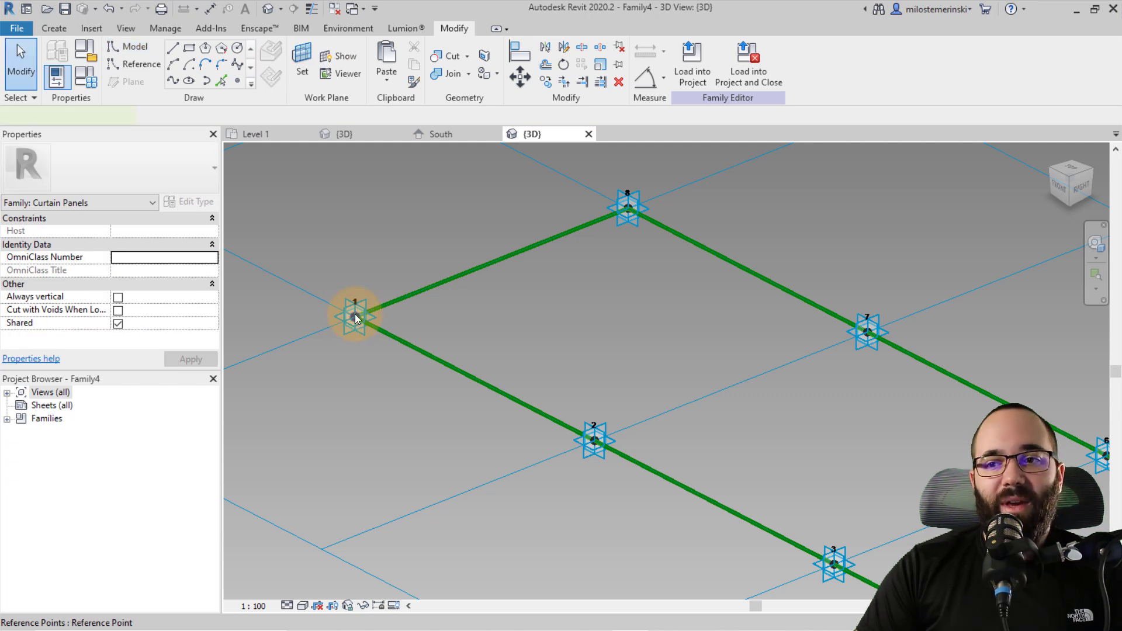
Raise the new reference point above adaptive point 1 and set its offset to 200.
{"action": "left_click", "coordinate": [354, 318]}
{"action": "left_click_drag", "start_coordinate": [356, 286], "coordinate": [358, 259]}
{"action": "left_click", "coordinate": [350, 285]}
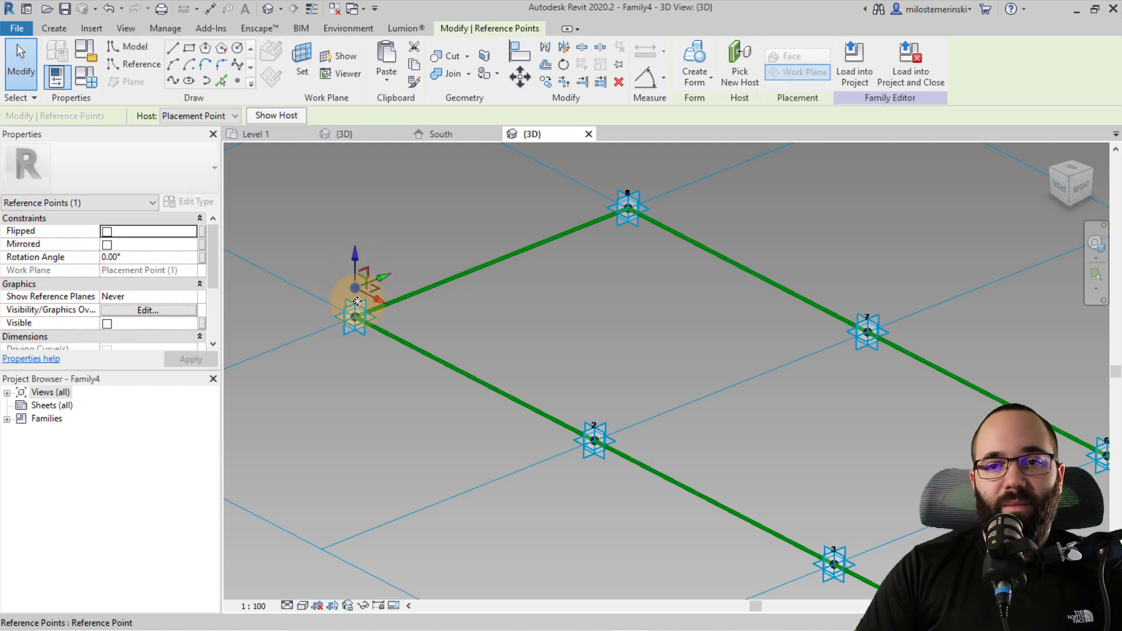
{"action": "scroll", "coordinate": [175, 287], "scroll_direction": "down", "scroll_amount": 2}
{"action": "left_click", "coordinate": [153, 314]}
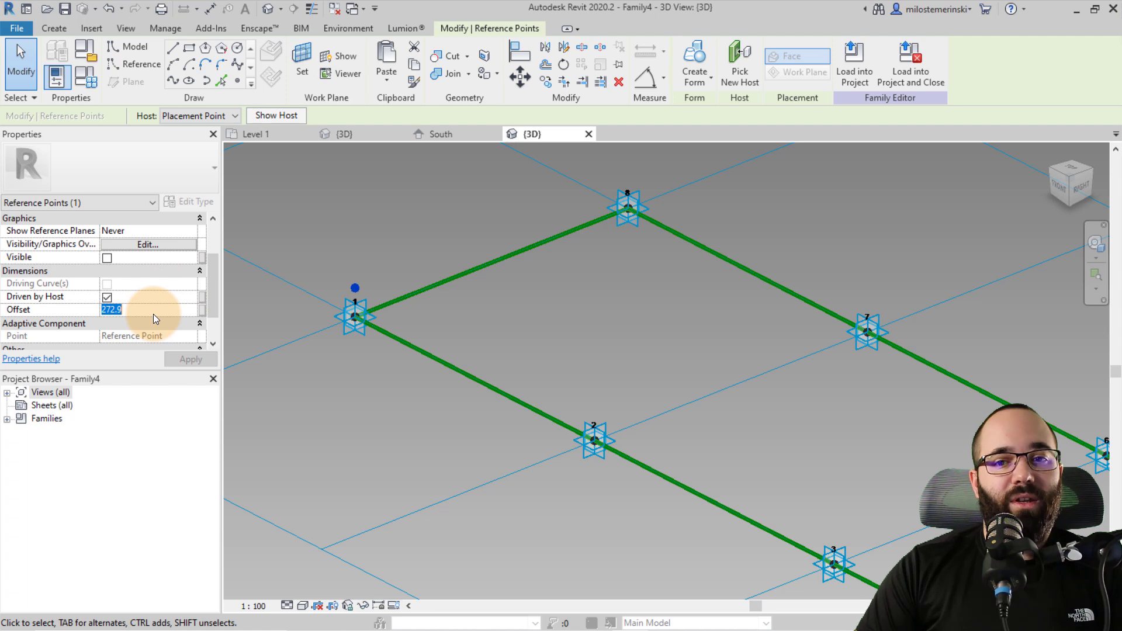
{"action": "type", "text": "200"}
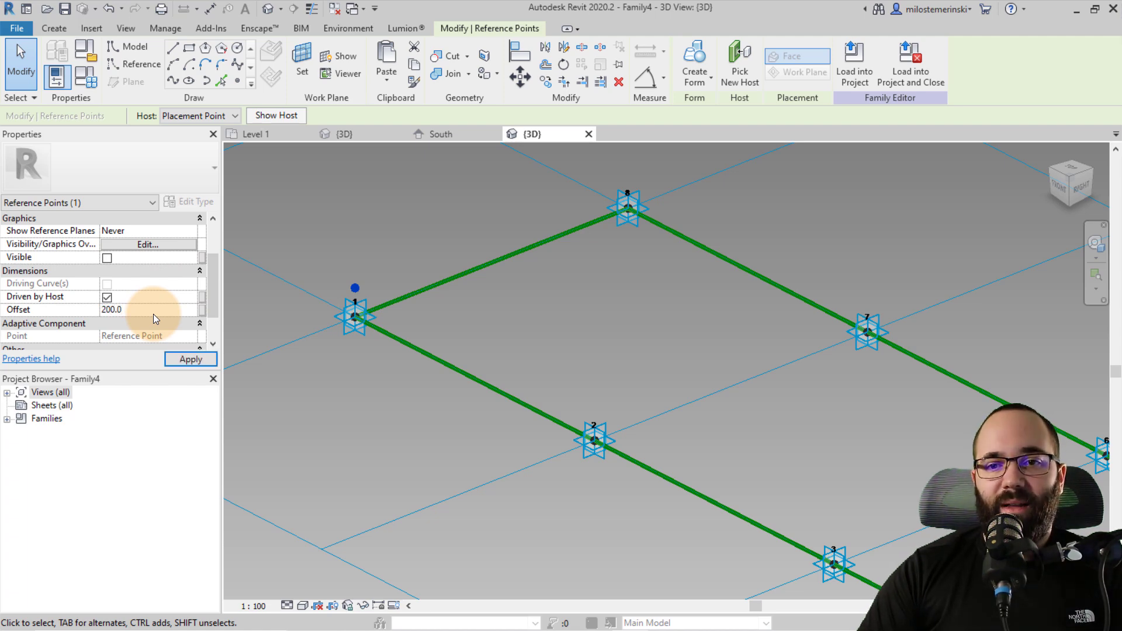
{"action": "left_click", "coordinate": [191, 359]}
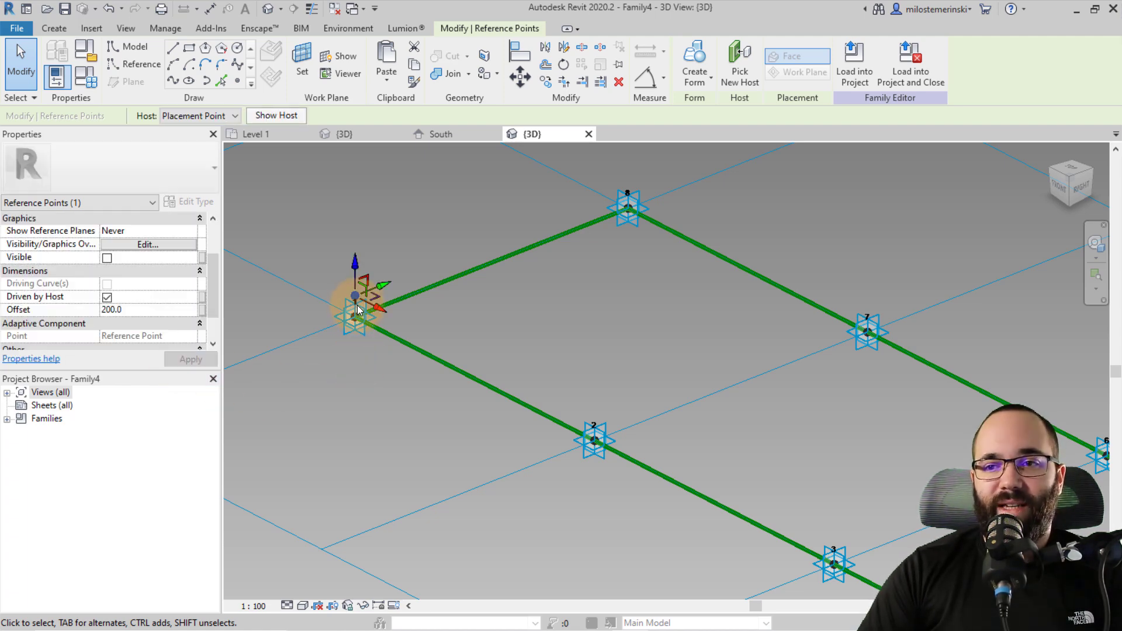
Examine the offset reference point and its host, adaptive point 1, from several angles, then clear the selection.
{"action": "scroll", "coordinate": [353, 309], "scroll_direction": "up", "scroll_amount": 3}
{"action": "scroll", "coordinate": [384, 447], "scroll_direction": "down", "scroll_amount": 4}
{"action": "middle_click_drag", "start_coordinate": [397, 457], "coordinate": [389, 411], "text": "shift"}
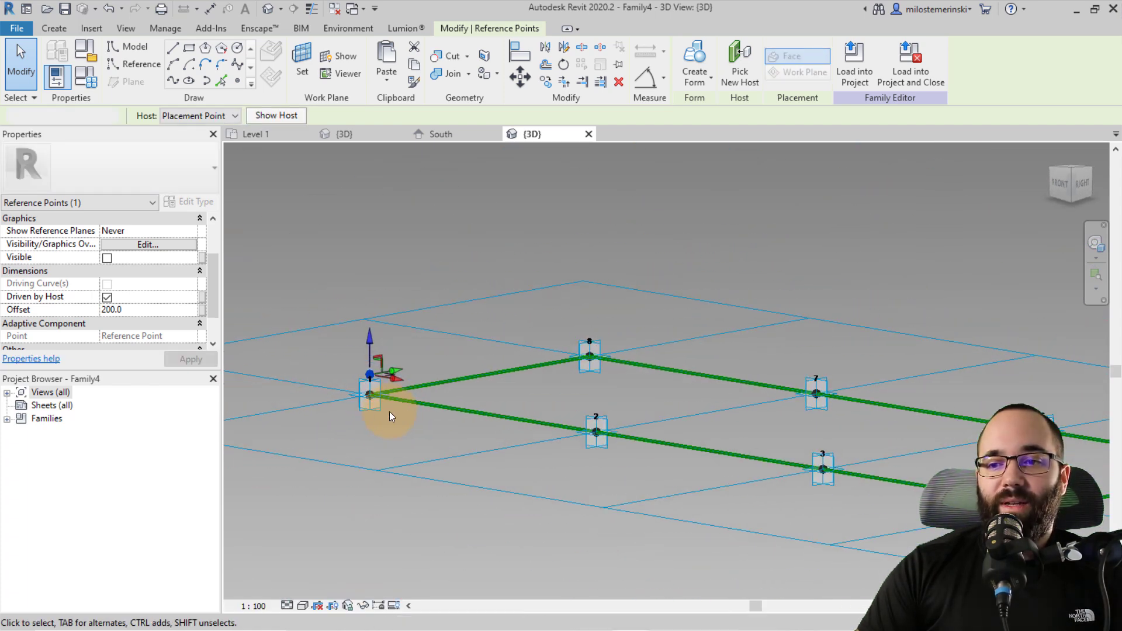
{"action": "key", "text": "Escape"}
{"action": "left_click", "coordinate": [366, 398]}
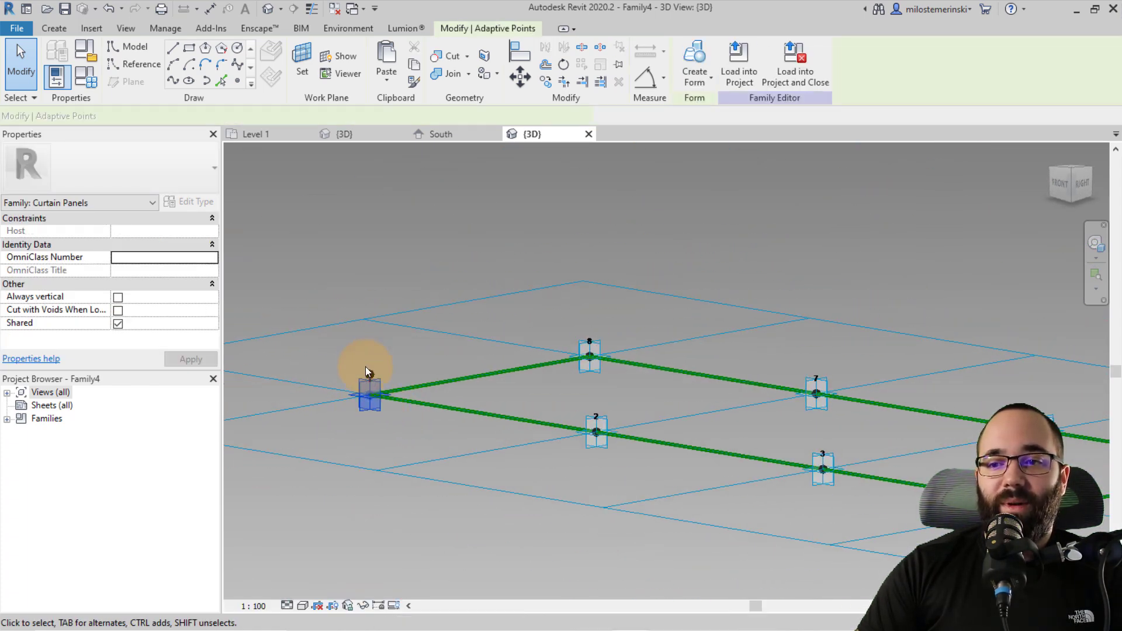
{"action": "middle_click_drag", "start_coordinate": [369, 374], "coordinate": [413, 433], "text": "shift"}
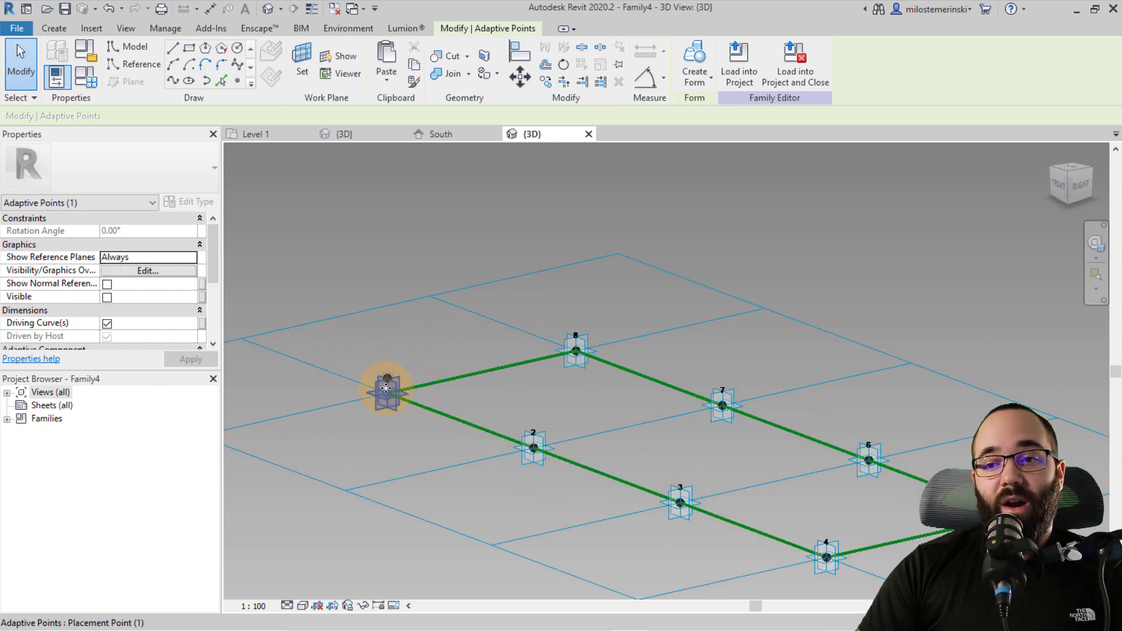
{"action": "left_click", "coordinate": [498, 391]}
{"action": "middle_click_drag", "start_coordinate": [478, 382], "coordinate": [507, 411], "text": "shift"}
{"action": "middle_click_drag", "start_coordinate": [594, 343], "coordinate": [723, 420], "text": "shift"}
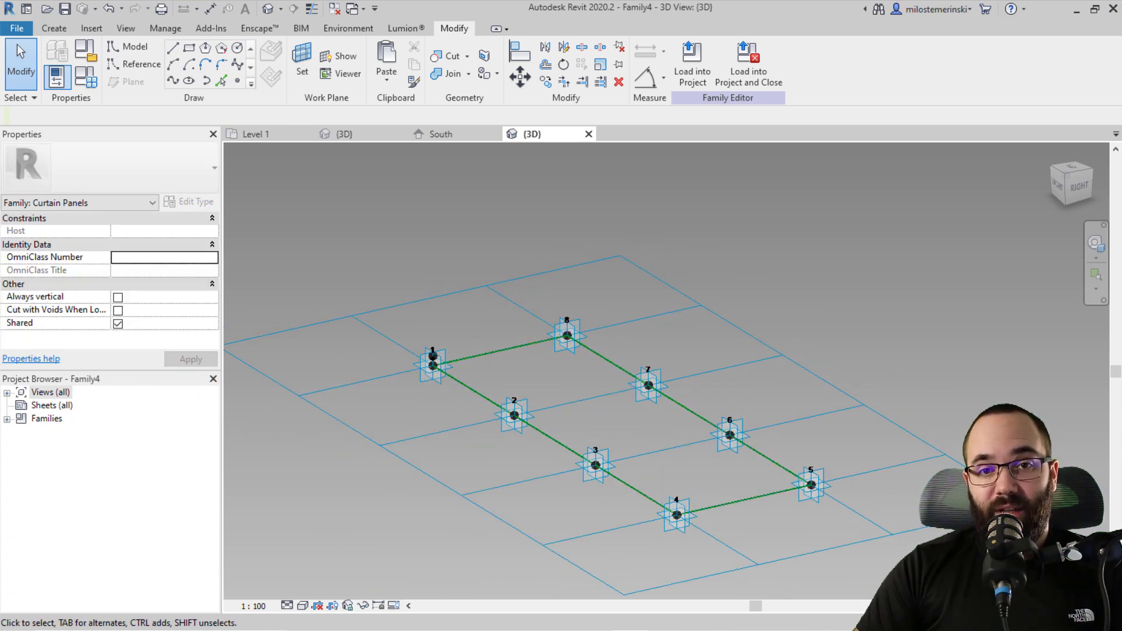
Examine the offset reference points above corner adaptive points 1, 4, 5 and 8.
{"action": "scroll", "coordinate": [506, 376], "scroll_direction": "up", "scroll_amount": 3}
{"action": "scroll", "coordinate": [351, 335], "scroll_direction": "up", "scroll_amount": 3}
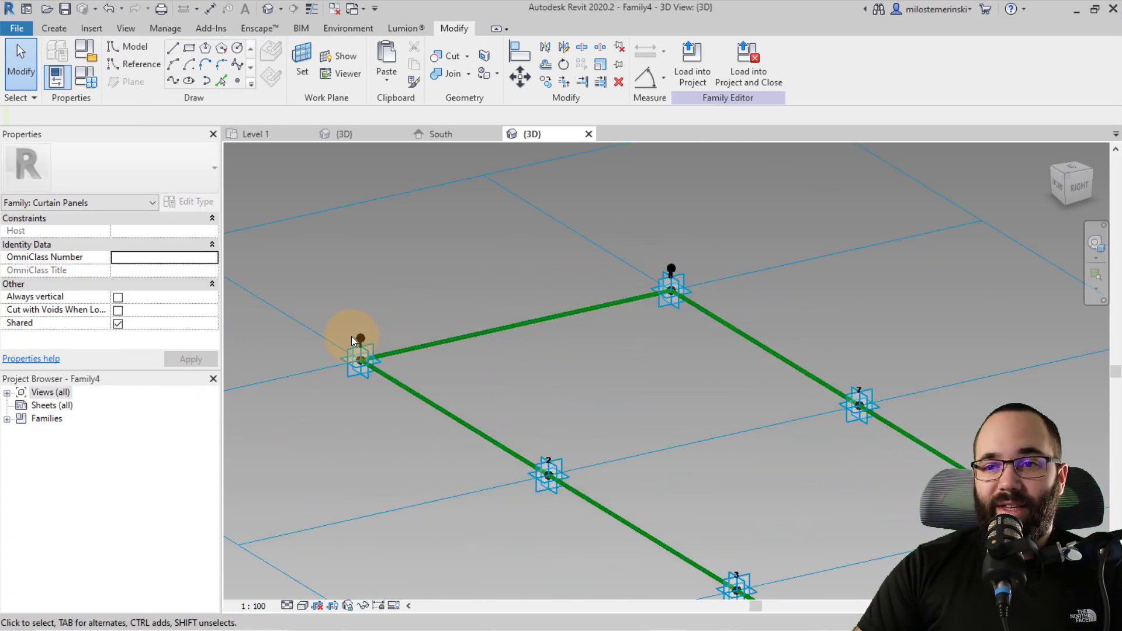
{"action": "scroll", "coordinate": [374, 314], "scroll_direction": "down", "scroll_amount": 3}
{"action": "middle_click_drag", "start_coordinate": [711, 507], "coordinate": [659, 468]}
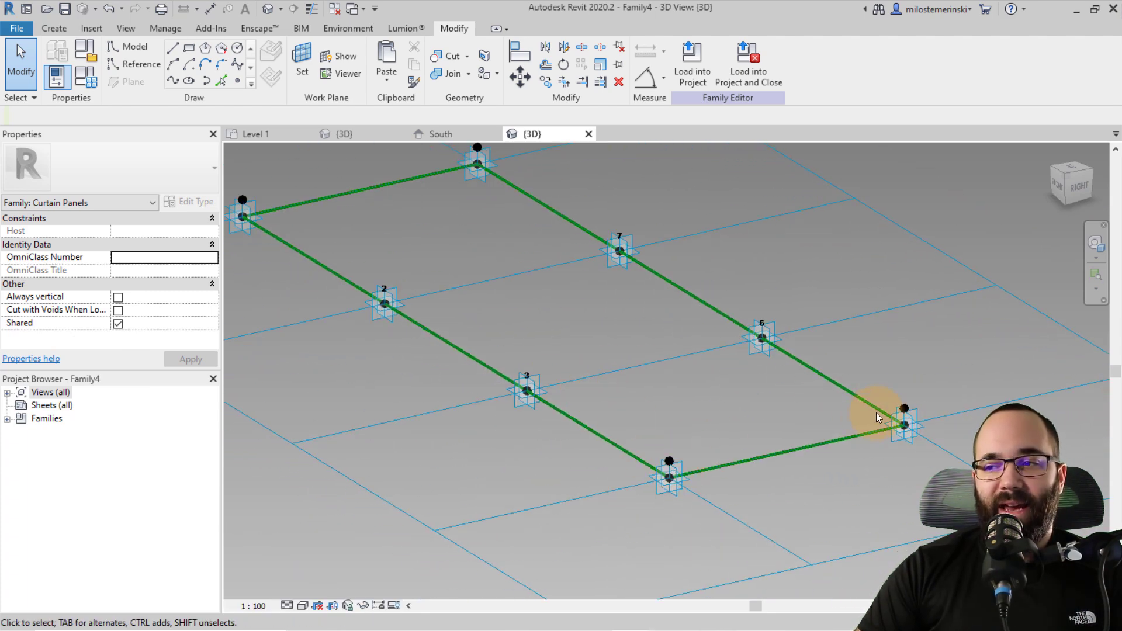
{"action": "middle_click_drag", "start_coordinate": [905, 413], "coordinate": [501, 237], "text": "shift"}
{"action": "scroll", "coordinate": [501, 236], "scroll_direction": "up", "scroll_amount": 2}
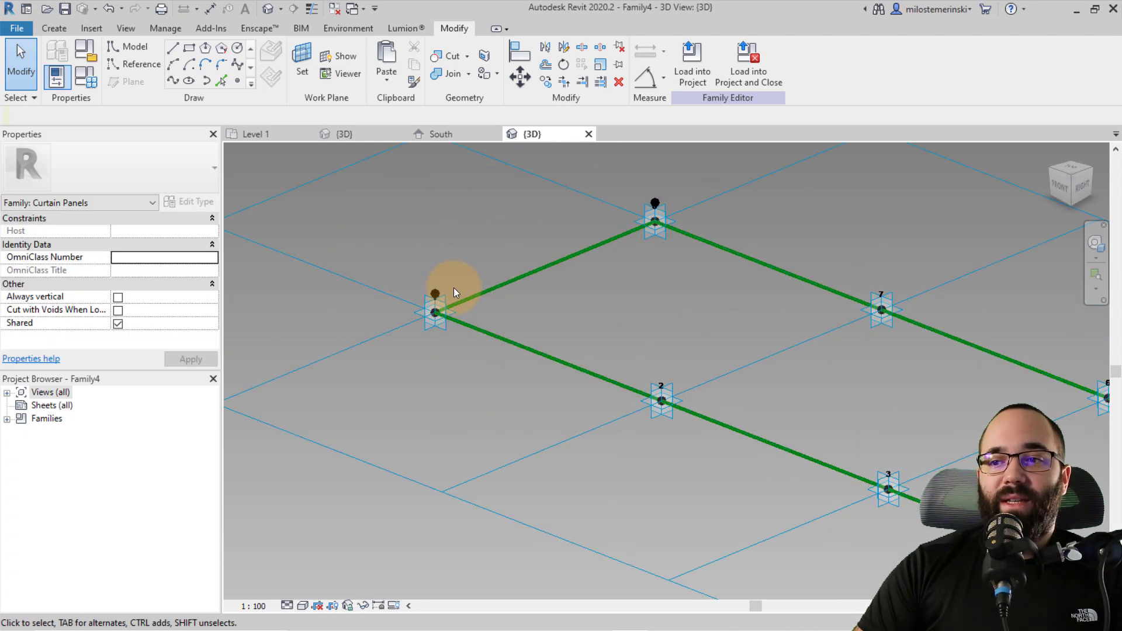
Connect adaptive point 1 to the reference point above it with a spline through points and make it a reference line.
{"action": "left_click", "coordinate": [439, 314]}
{"action": "scroll", "coordinate": [436, 293], "scroll_direction": "up", "scroll_amount": 3}
{"action": "scroll", "coordinate": [373, 278], "scroll_direction": "down", "scroll_amount": 3}
{"action": "left_click", "coordinate": [172, 82]}
{"action": "scroll", "coordinate": [403, 280], "scroll_direction": "up", "scroll_amount": 4}
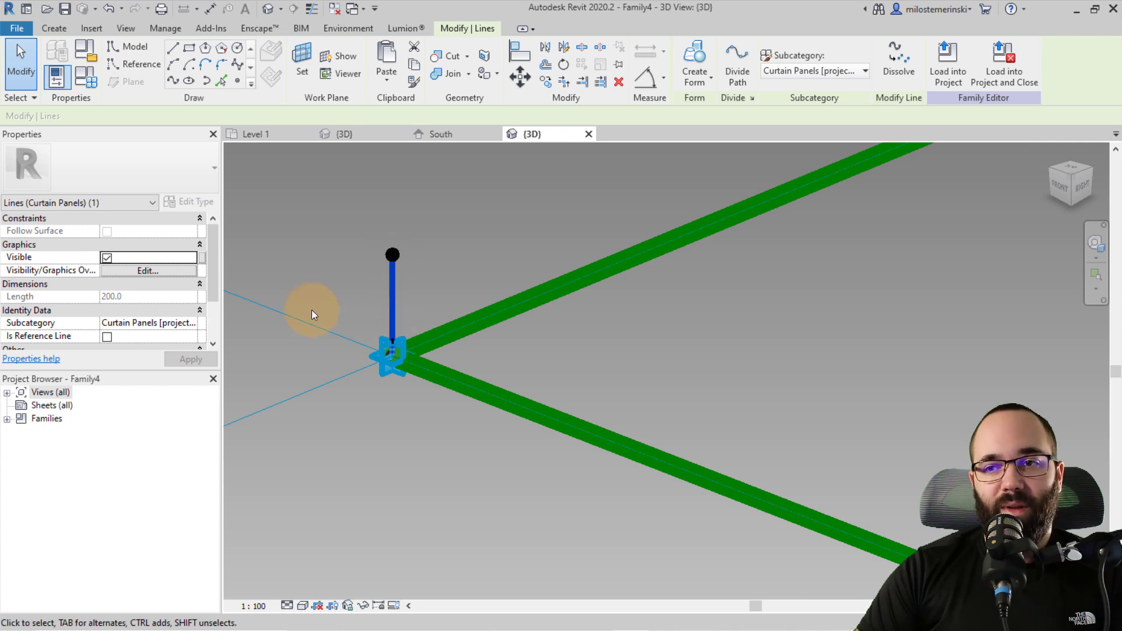
{"action": "left_click", "coordinate": [109, 337]}
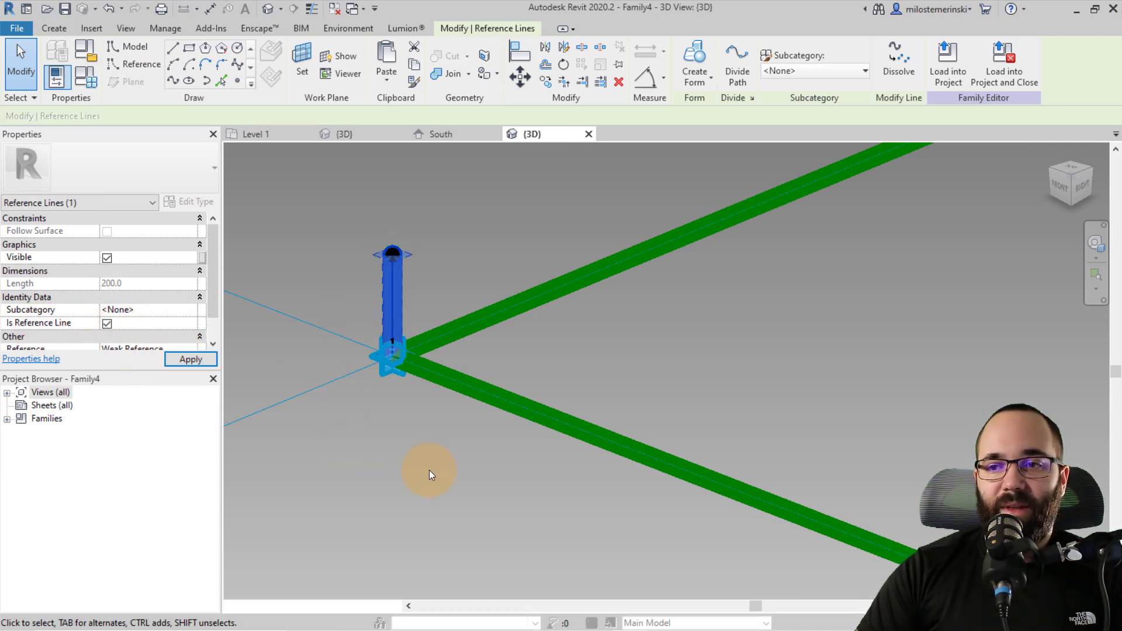
{"action": "scroll", "coordinate": [356, 447], "scroll_direction": "down", "scroll_amount": 3}
{"action": "left_click", "coordinate": [392, 471]}
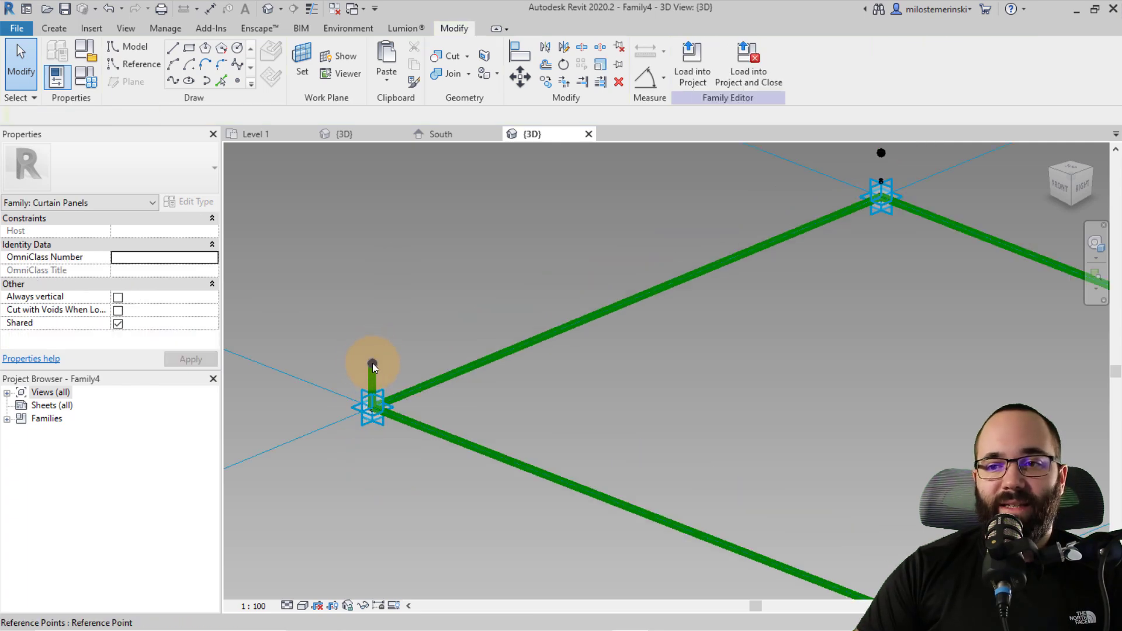
Connect the offset reference points above adaptive points 1 and 8 with a spline through points and make it a reference line.
{"action": "left_click", "coordinate": [372, 363]}
{"action": "scroll", "coordinate": [332, 461], "scroll_direction": "down", "scroll_amount": 2}
{"action": "left_click", "coordinate": [692, 259]}
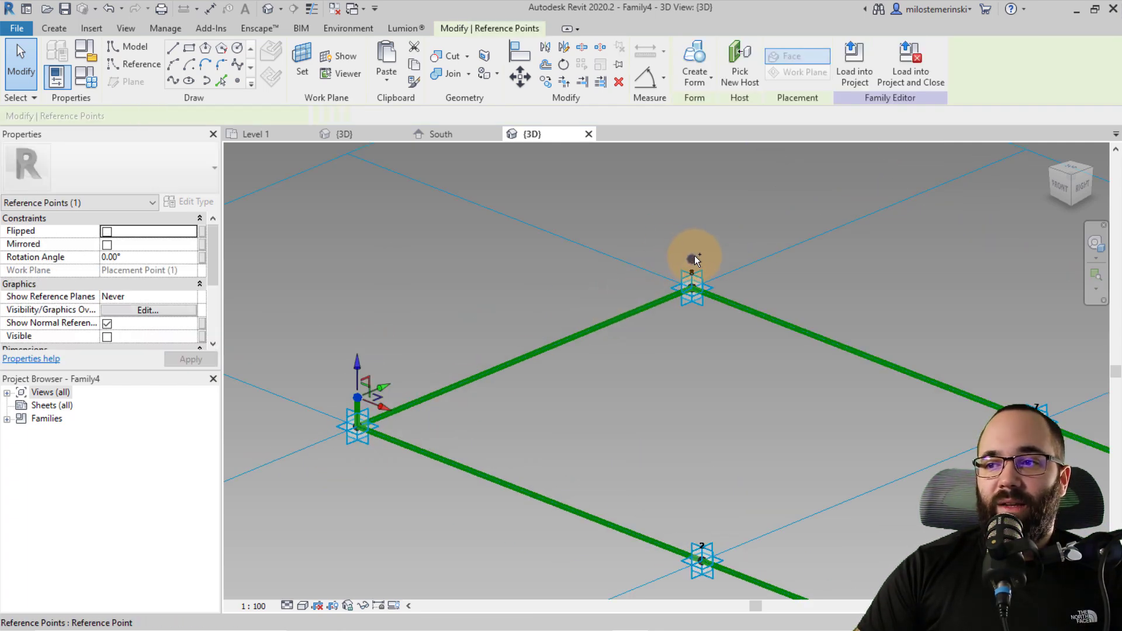
{"action": "left_click", "coordinate": [357, 398], "text": "ctrl"}
{"action": "left_click", "coordinate": [174, 81]}
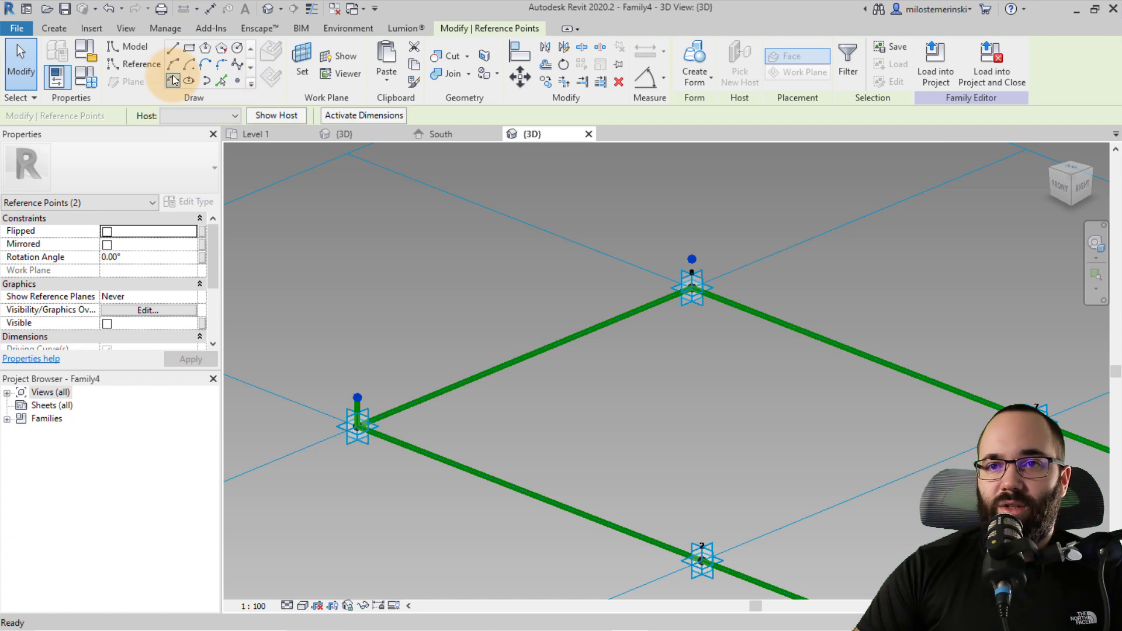
{"action": "left_click", "coordinate": [107, 337]}
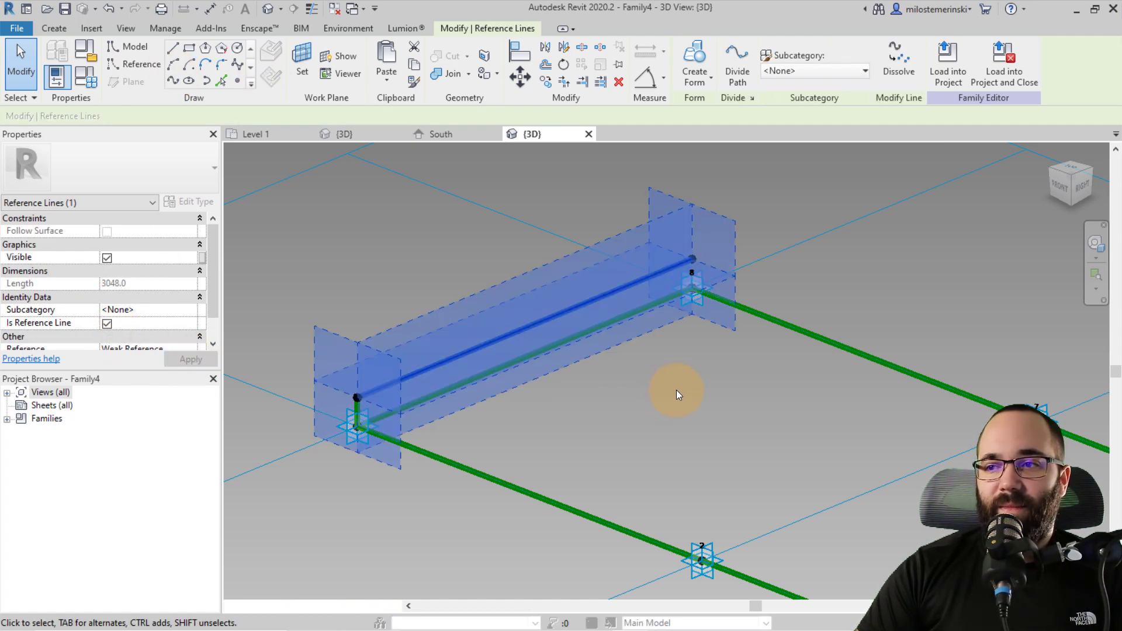
{"action": "scroll", "coordinate": [706, 271], "scroll_direction": "up", "scroll_amount": 5}
{"action": "key", "text": "Escape"}
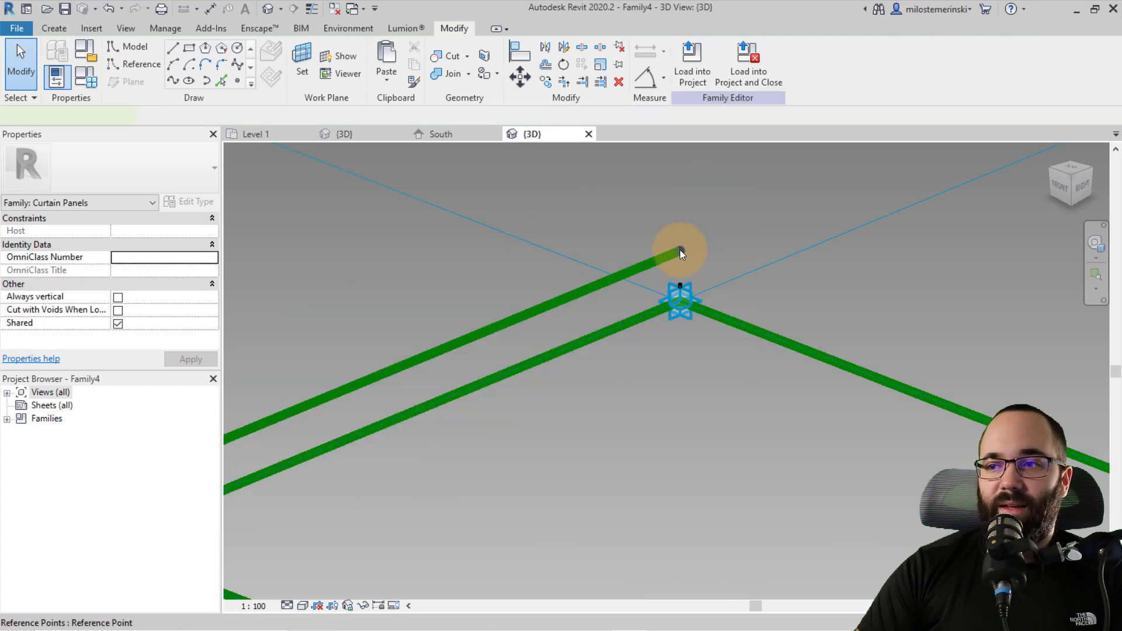
Connect adaptive point 8 to the reference point above it with a spline through points and make it a reference line.
{"action": "left_click", "coordinate": [680, 251]}
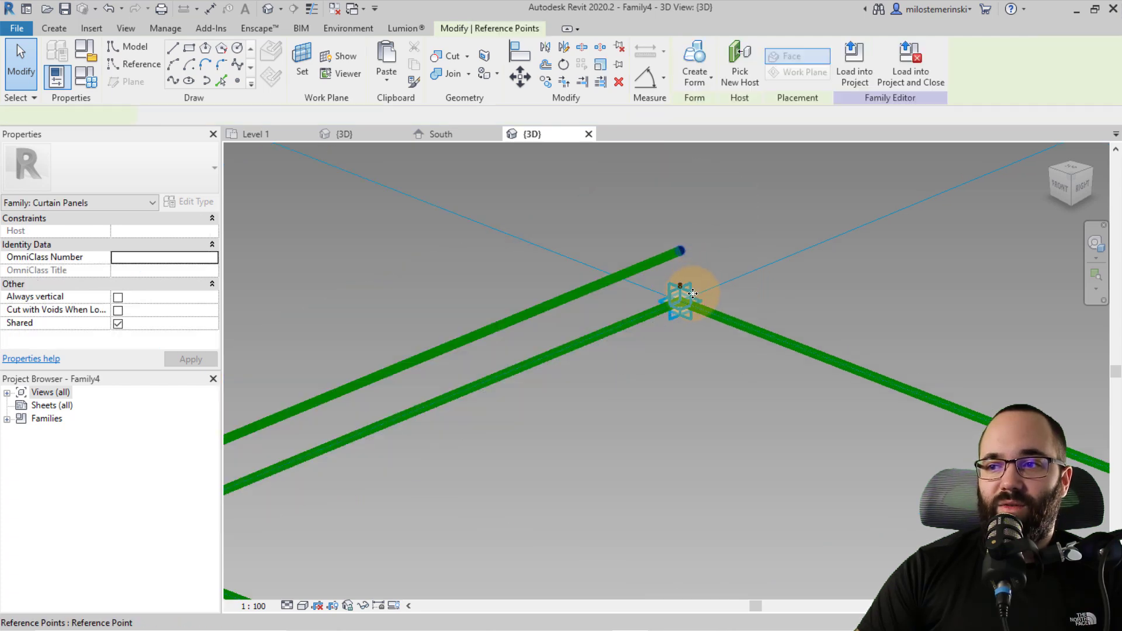
{"action": "left_click", "coordinate": [169, 80]}
{"action": "left_click", "coordinate": [111, 336]}
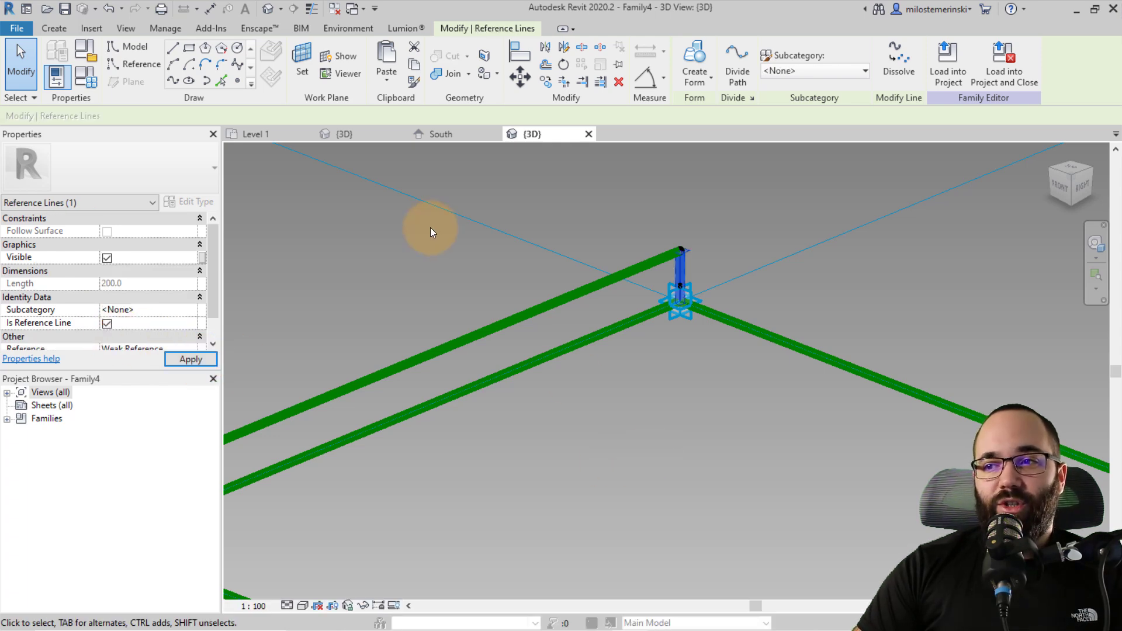
{"action": "scroll", "coordinate": [430, 227], "scroll_direction": "down", "scroll_amount": 5}
{"action": "left_click", "coordinate": [528, 315]}
Examine the raised end frames in the panel family and compare them with the panelized curved mass in the project.
{"action": "middle_click_drag", "start_coordinate": [630, 356], "coordinate": [770, 488], "text": "shift"}
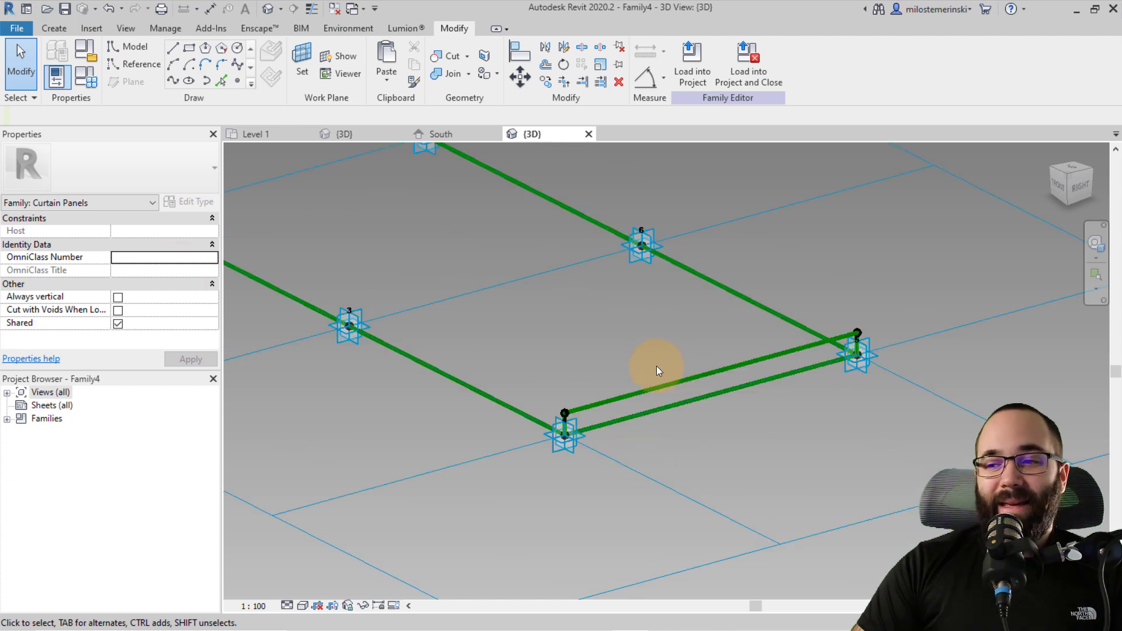
{"action": "scroll", "coordinate": [653, 369], "scroll_direction": "down", "scroll_amount": 3}
{"action": "middle_click_drag", "start_coordinate": [577, 343], "coordinate": [608, 425], "text": "shift"}
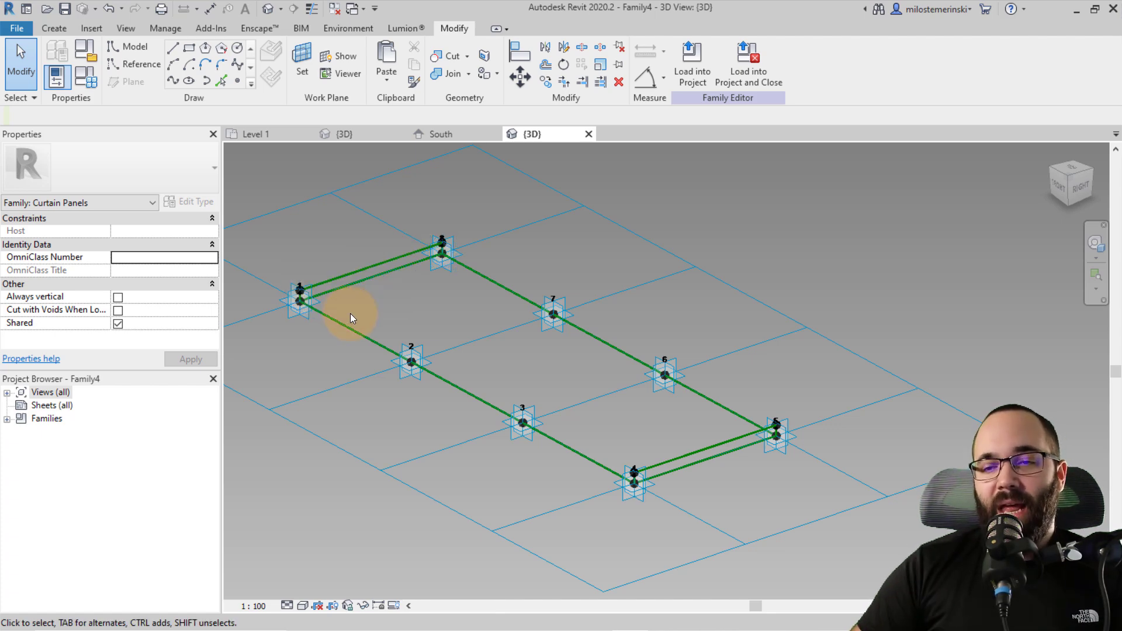
{"action": "left_click", "coordinate": [368, 133]}
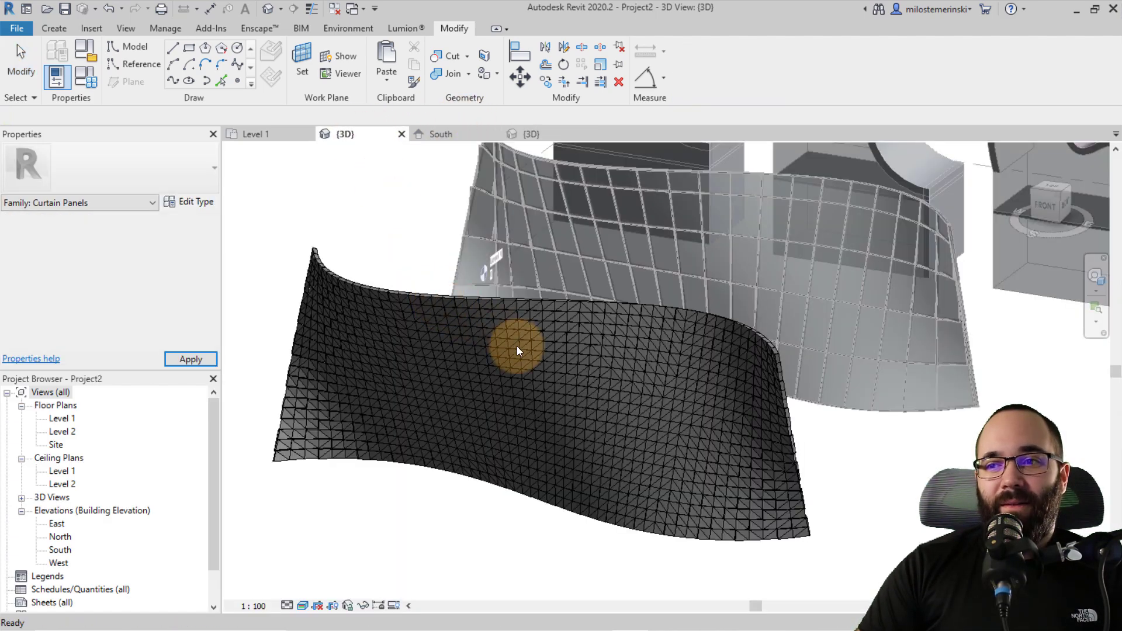
{"action": "scroll", "coordinate": [460, 323], "scroll_direction": "up", "scroll_amount": 5}
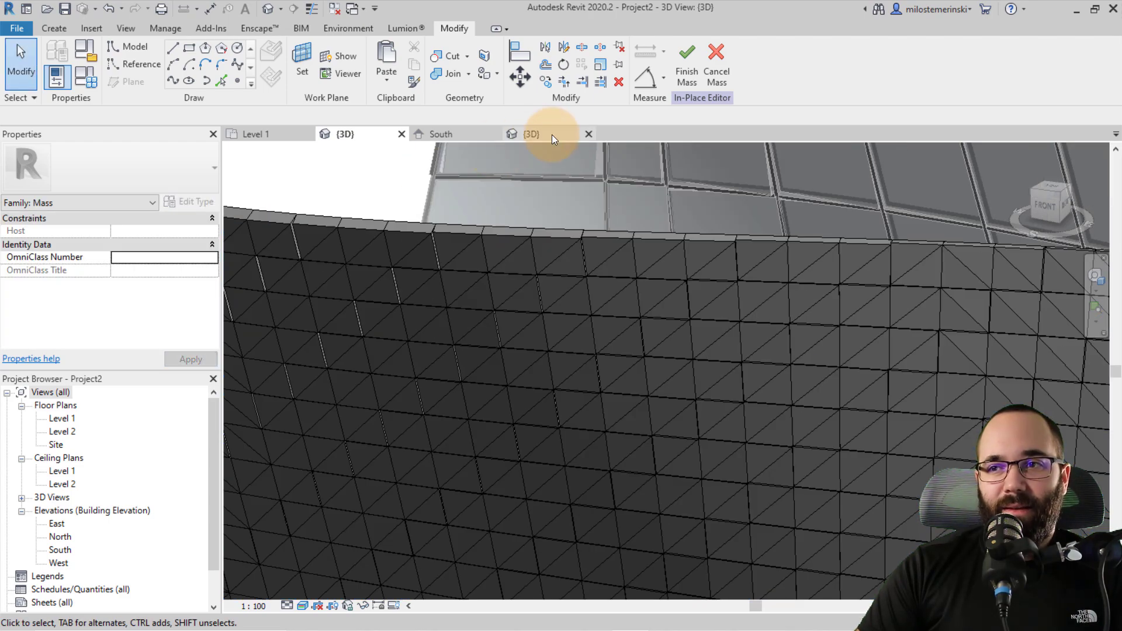
{"action": "left_click", "coordinate": [549, 136]}
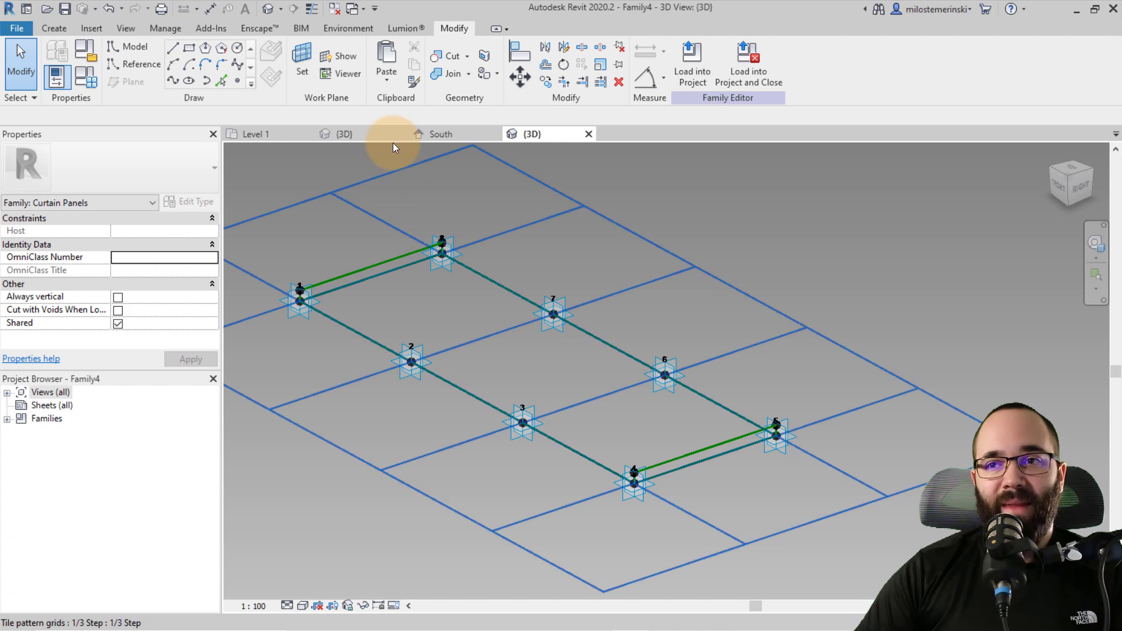
{"action": "left_click", "coordinate": [354, 134]}
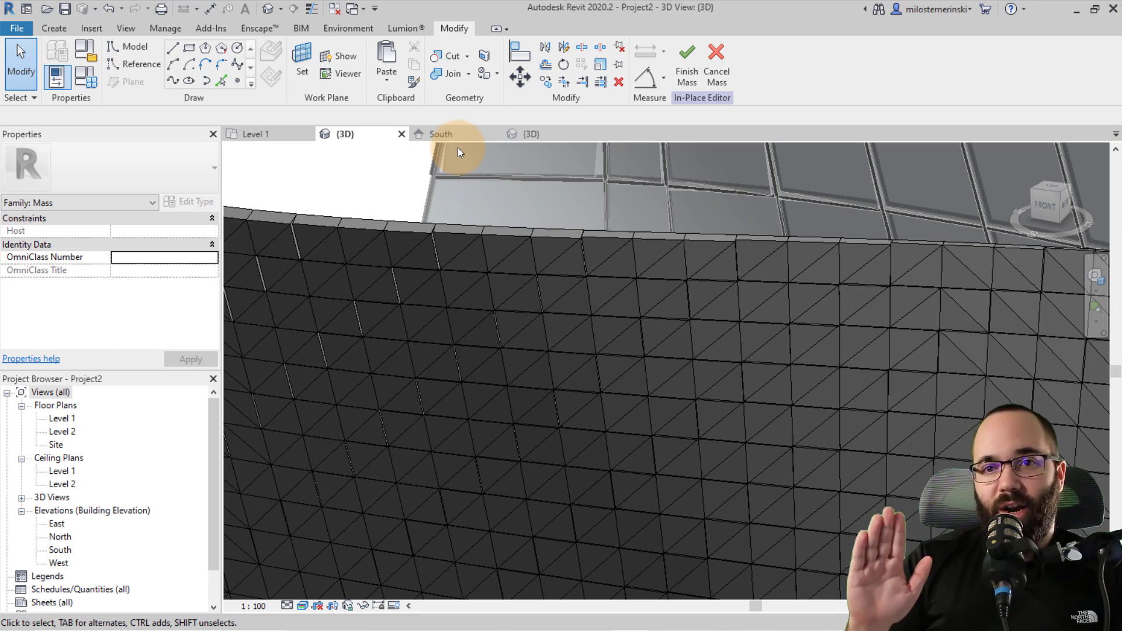
{"action": "left_click", "coordinate": [534, 136]}
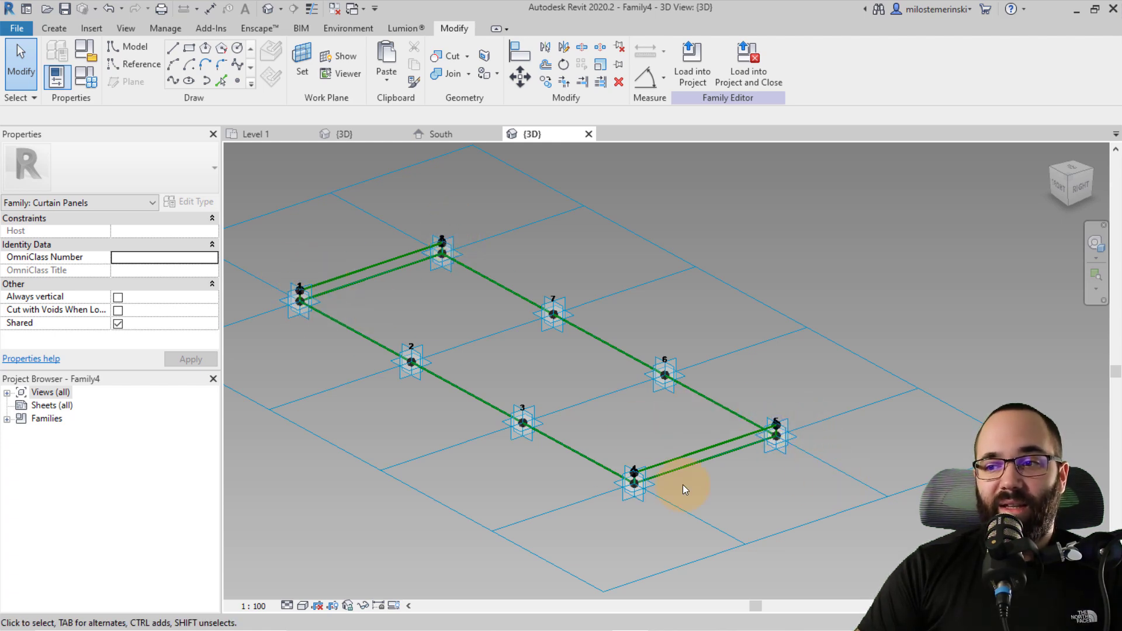
Create a solid form from the reference line frames at both ends of the panel, at points 1–8 and 4–5.
{"action": "left_click_drag", "start_coordinate": [251, 203], "coordinate": [472, 319]}
{"action": "middle_click_drag", "start_coordinate": [458, 300], "coordinate": [765, 352], "text": "shift"}
{"action": "left_click_drag", "start_coordinate": [748, 332], "coordinate": [861, 483], "text": "ctrl"}
{"action": "scroll", "coordinate": [754, 462], "scroll_direction": "up", "scroll_amount": 3}
{"action": "scroll", "coordinate": [703, 490], "scroll_direction": "up", "scroll_amount": 3}
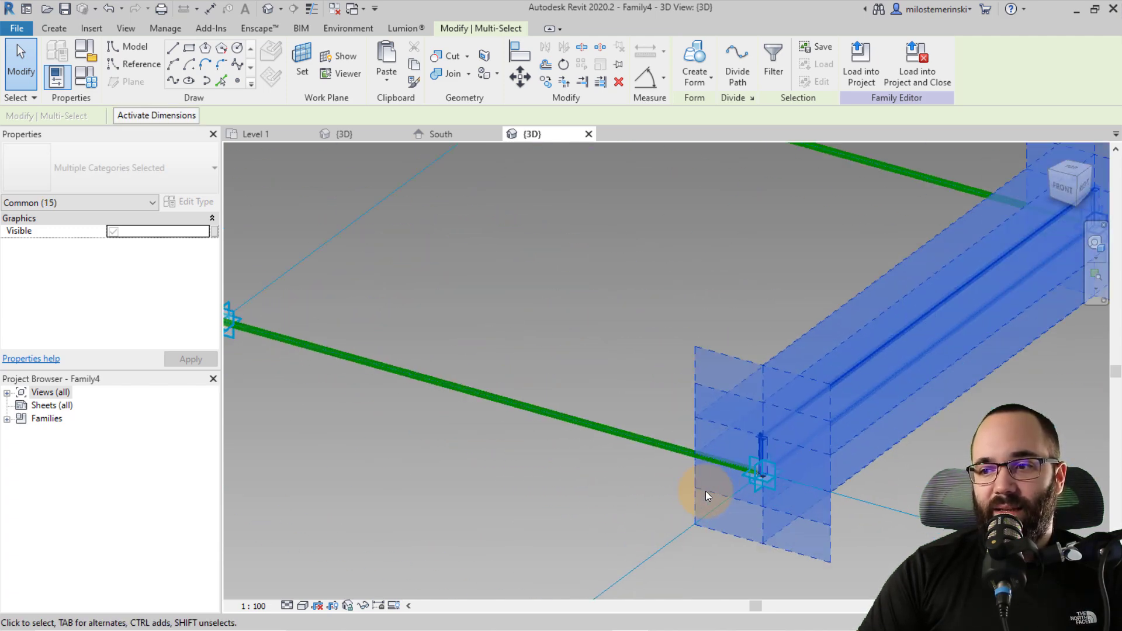
{"action": "scroll", "coordinate": [680, 447], "scroll_direction": "down", "scroll_amount": 2}
{"action": "middle_click_drag", "start_coordinate": [616, 464], "coordinate": [688, 342], "text": "shift"}
{"action": "left_click_drag", "start_coordinate": [709, 212], "coordinate": [1001, 576], "text": "ctrl"}
{"action": "middle_click_drag", "start_coordinate": [1001, 577], "coordinate": [806, 458], "text": "shift"}
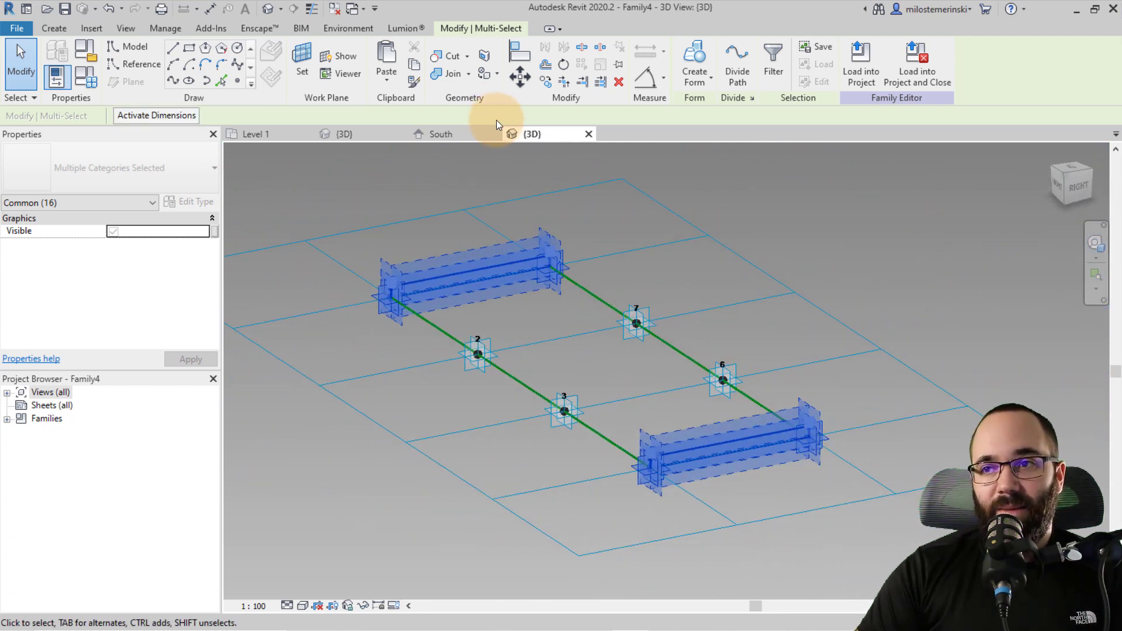
{"action": "left_click", "coordinate": [695, 65]}
Load the updated panel family into the project and overwrite the existing version of Family4.
{"action": "middle_click_drag", "start_coordinate": [590, 274], "coordinate": [551, 277], "text": "shift"}
{"action": "left_click", "coordinate": [696, 78]}
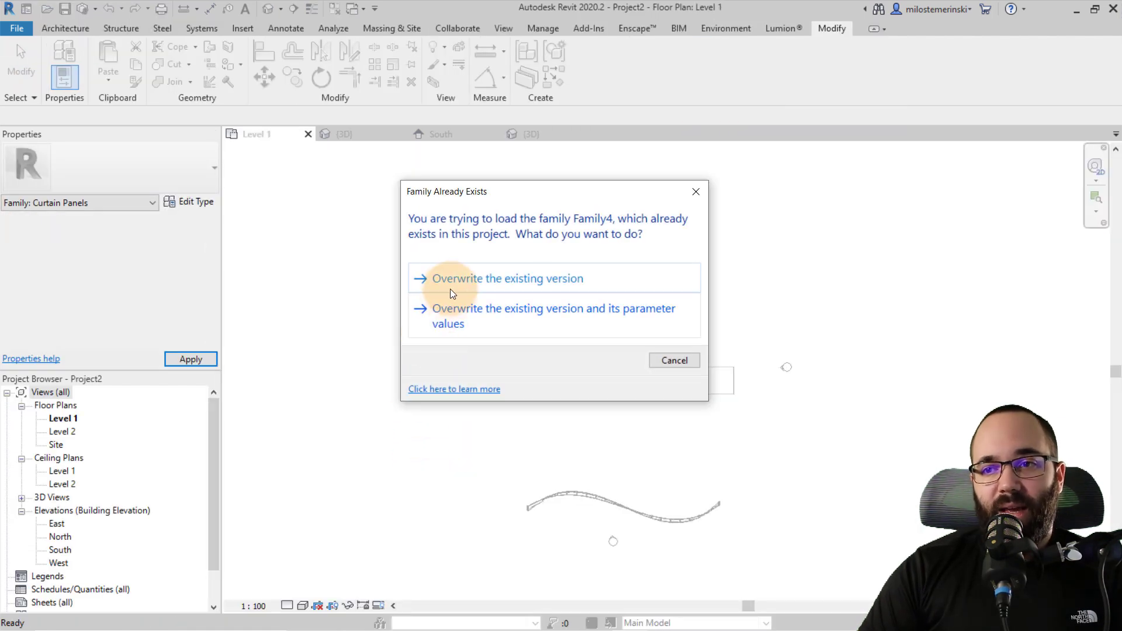
{"action": "left_click", "coordinate": [452, 290]}
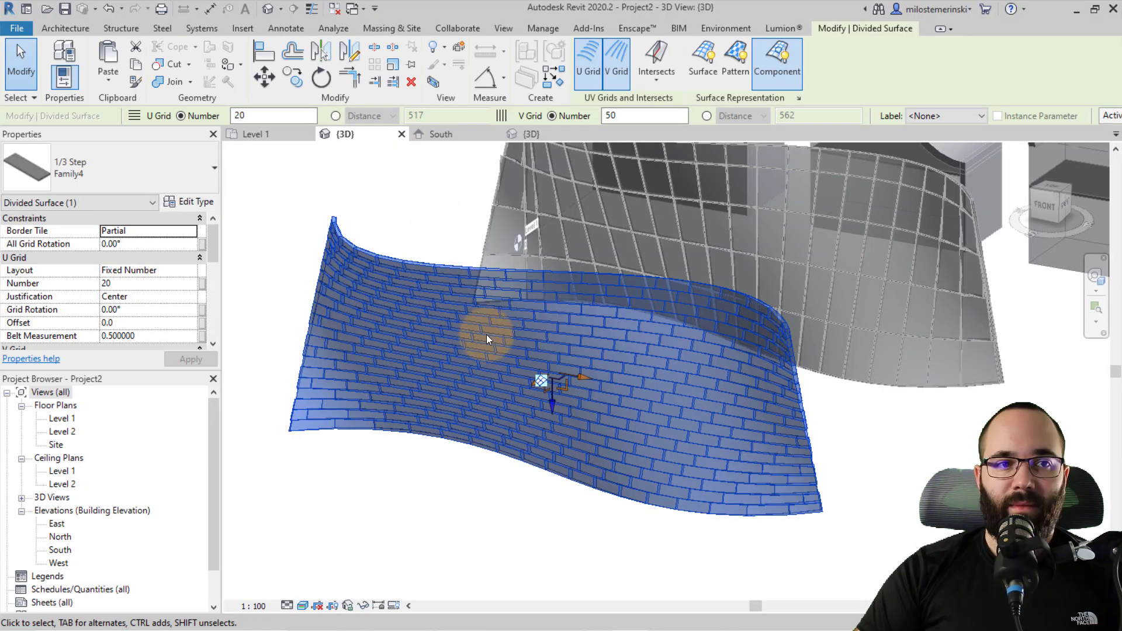
Examine the thickened 1/3 Step panels on the curved mass from several angles, including a single panel.
{"action": "left_click", "coordinate": [440, 425]}
{"action": "middle_click_drag", "start_coordinate": [436, 312], "coordinate": [636, 500], "text": "shift"}
{"action": "key", "text": "Tab"}
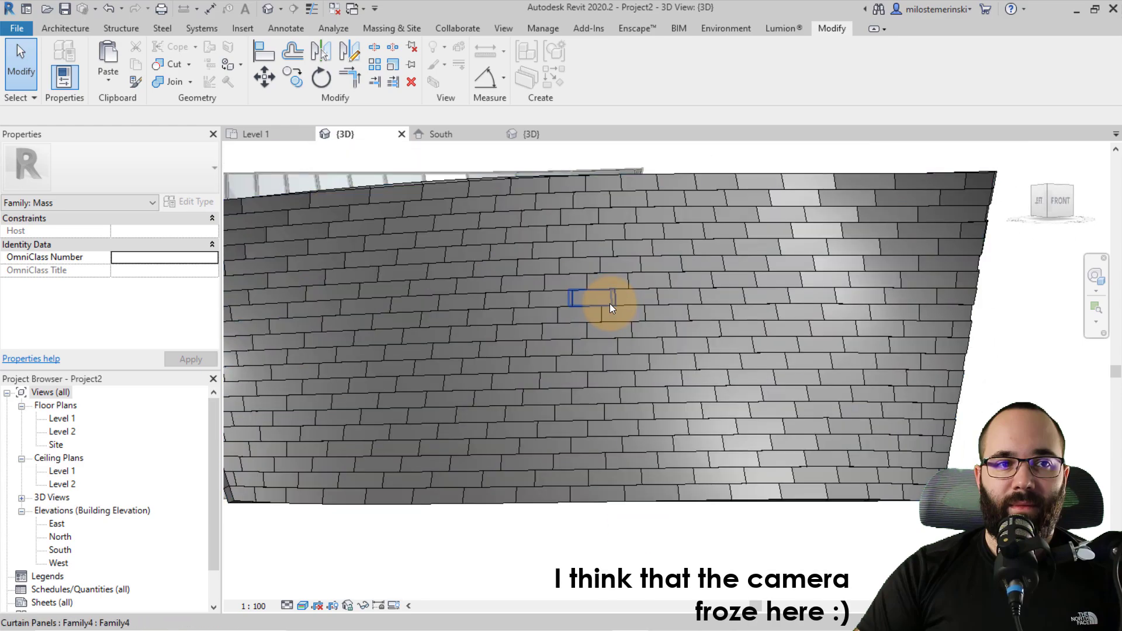
{"action": "left_click", "coordinate": [609, 303]}
{"action": "middle_click_drag", "start_coordinate": [614, 343], "coordinate": [503, 325], "text": "shift"}
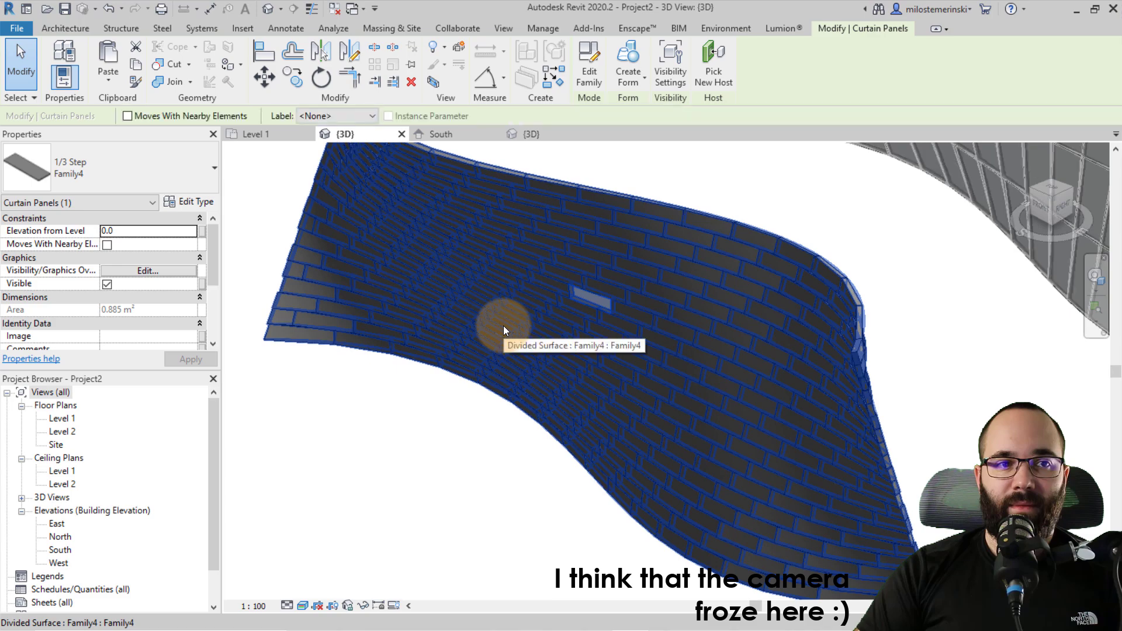
{"action": "left_click", "coordinate": [428, 471]}
{"action": "middle_click_drag", "start_coordinate": [428, 471], "coordinate": [495, 486], "text": "shift"}
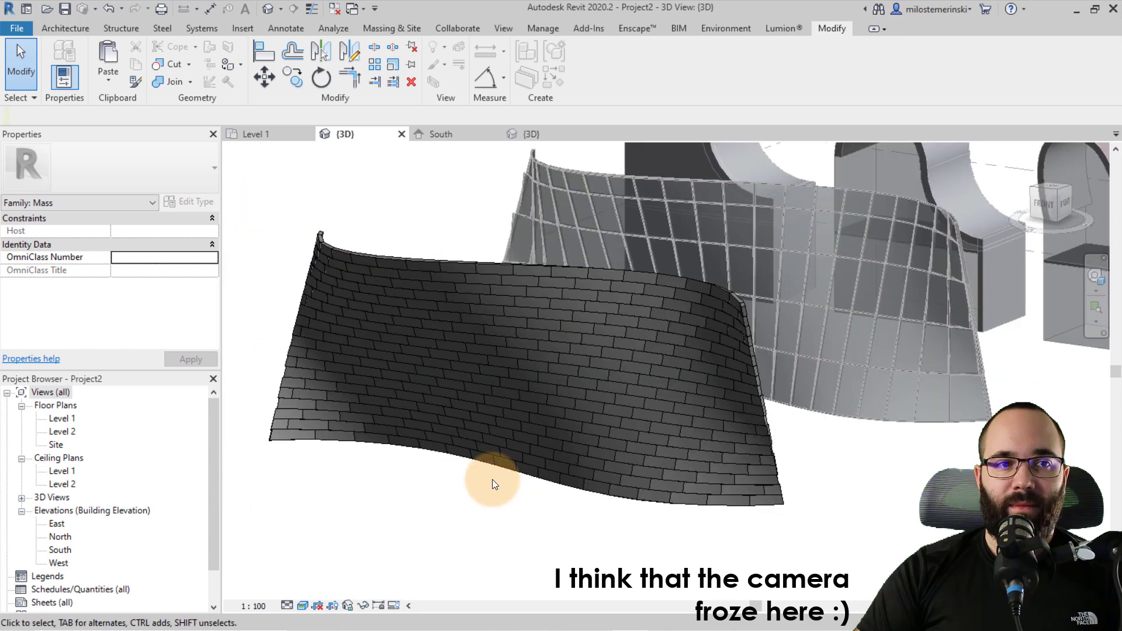
{"action": "scroll", "coordinate": [411, 355], "scroll_direction": "up", "scroll_amount": 3}
{"action": "middle_click_drag", "start_coordinate": [416, 457], "coordinate": [556, 396], "text": "shift"}
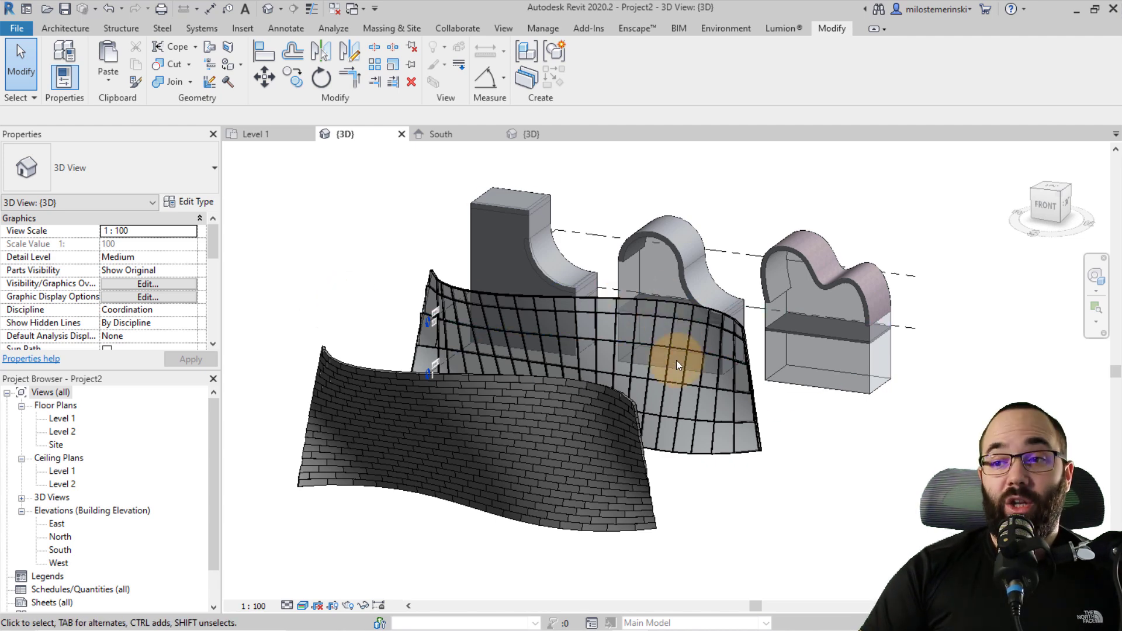
{"action": "middle_click_drag", "start_coordinate": [791, 431], "coordinate": [826, 409], "text": "shift"}
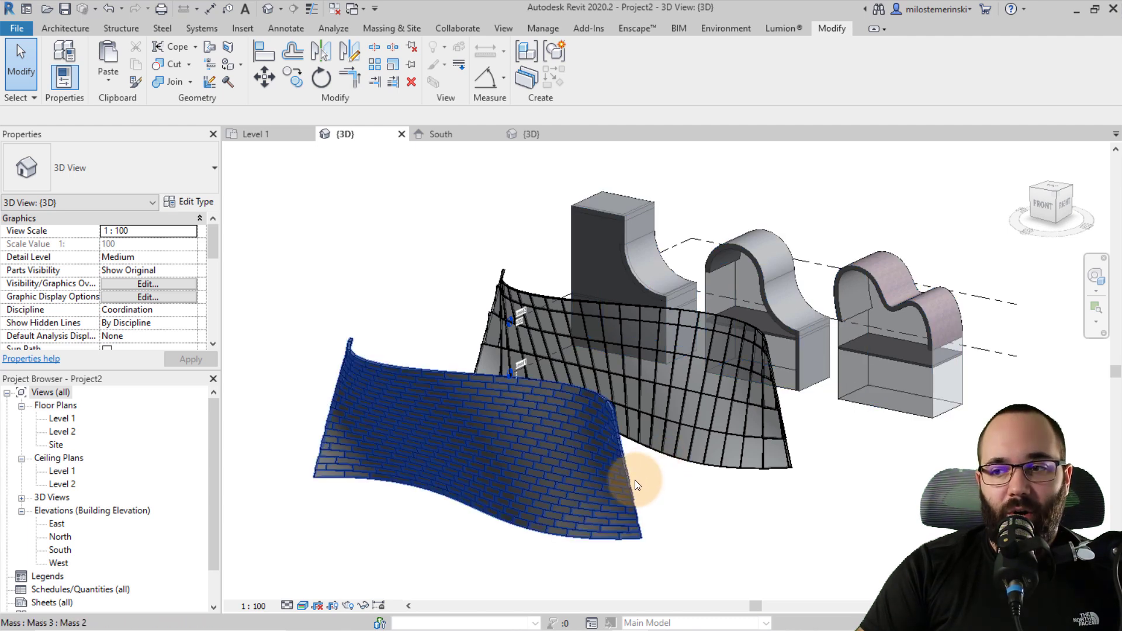
Set mass display to follow view settings and hide the Mass category in the 3D view's visibility overrides.
{"action": "left_click", "coordinate": [386, 29]}
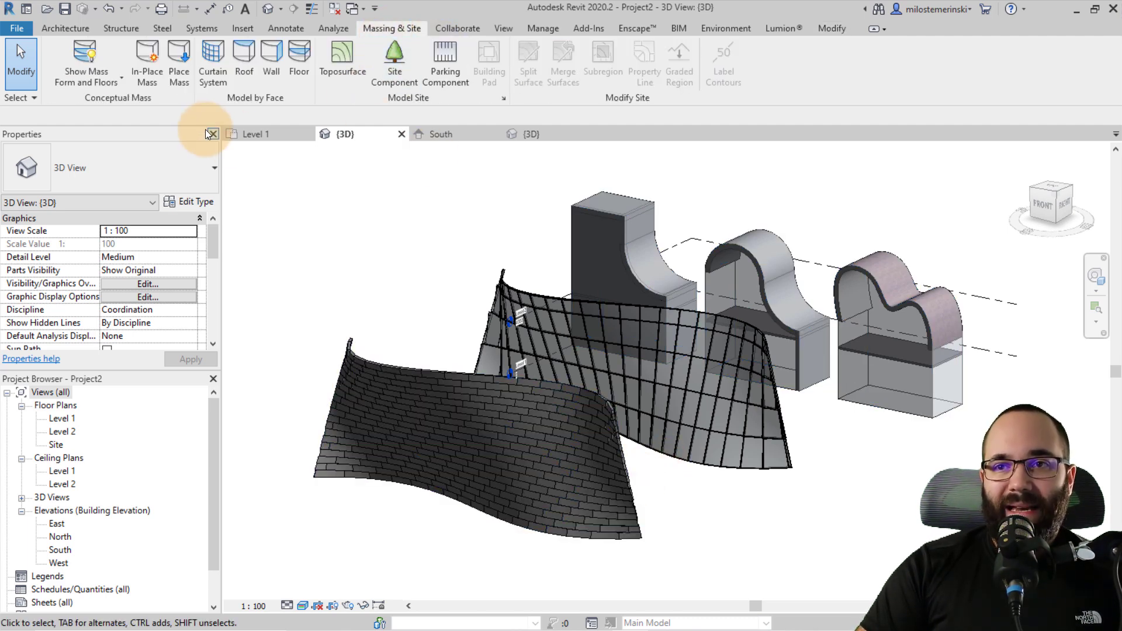
{"action": "left_click", "coordinate": [67, 57]}
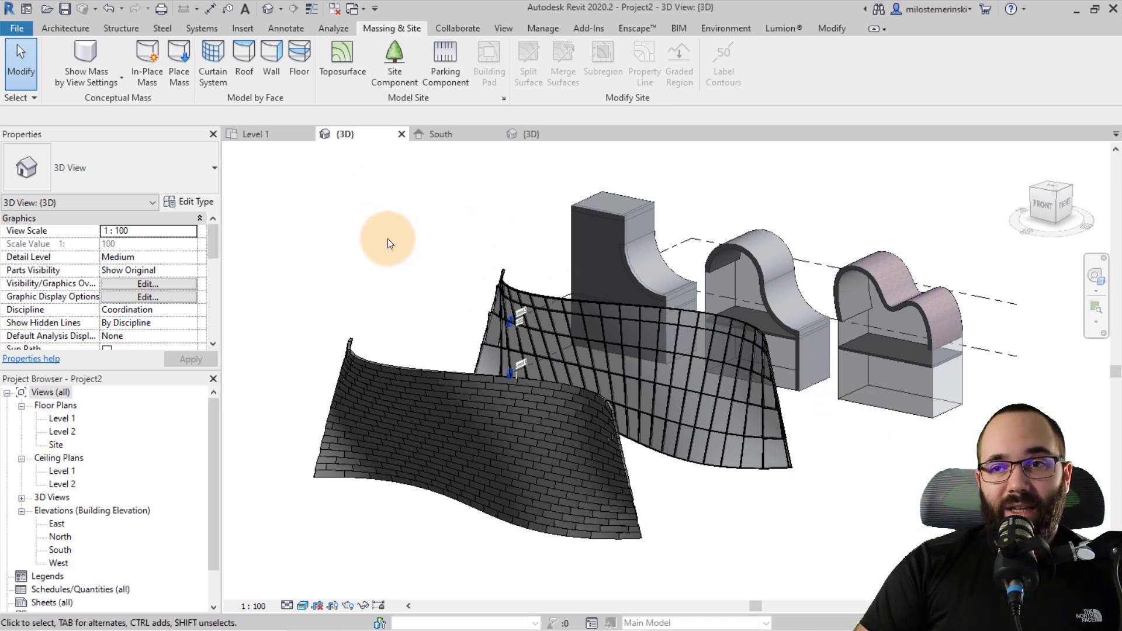
{"action": "left_click", "coordinate": [133, 284]}
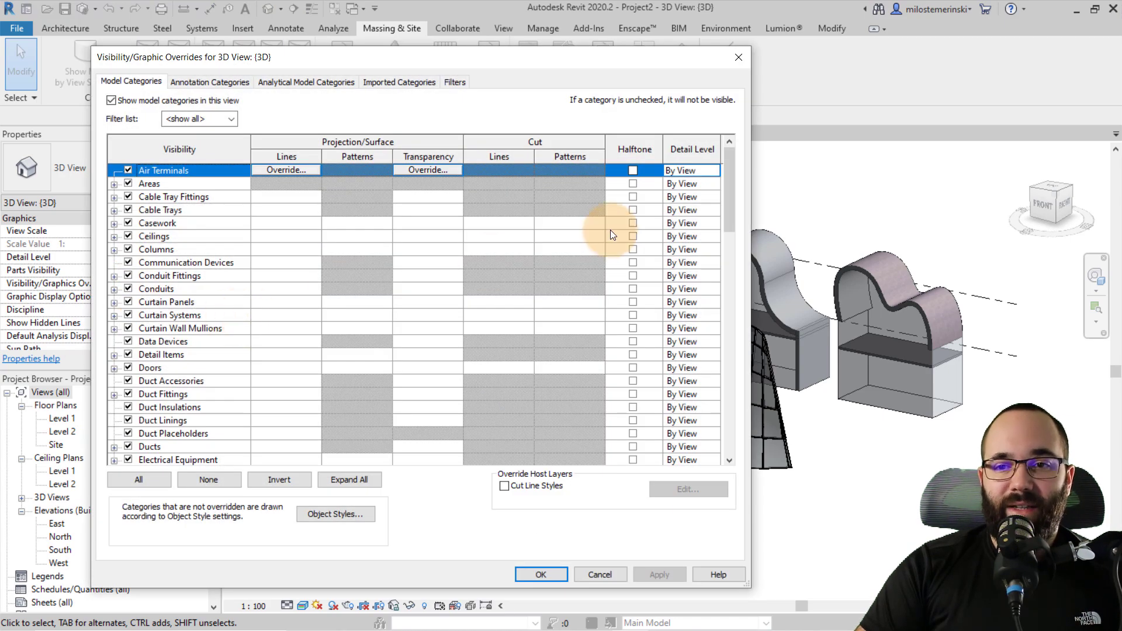
{"action": "left_click_drag", "start_coordinate": [732, 204], "coordinate": [663, 275]}
{"action": "left_click", "coordinate": [128, 315]}
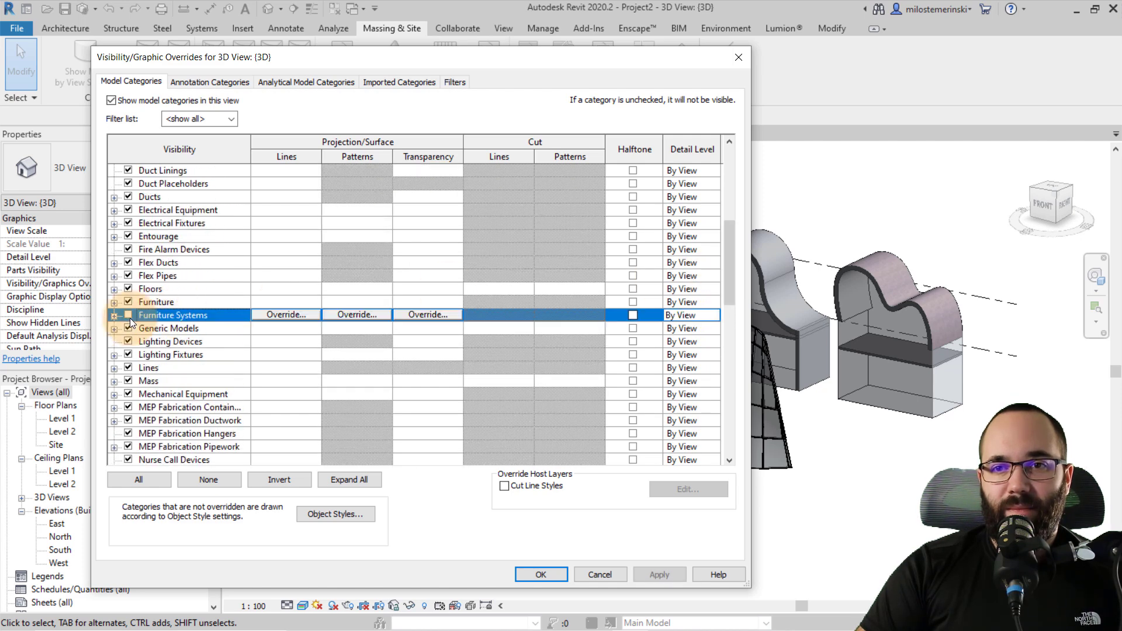
{"action": "left_click", "coordinate": [150, 381]}
{"action": "left_click", "coordinate": [128, 380]}
{"action": "left_click", "coordinate": [649, 574]}
{"action": "left_click", "coordinate": [541, 575]}
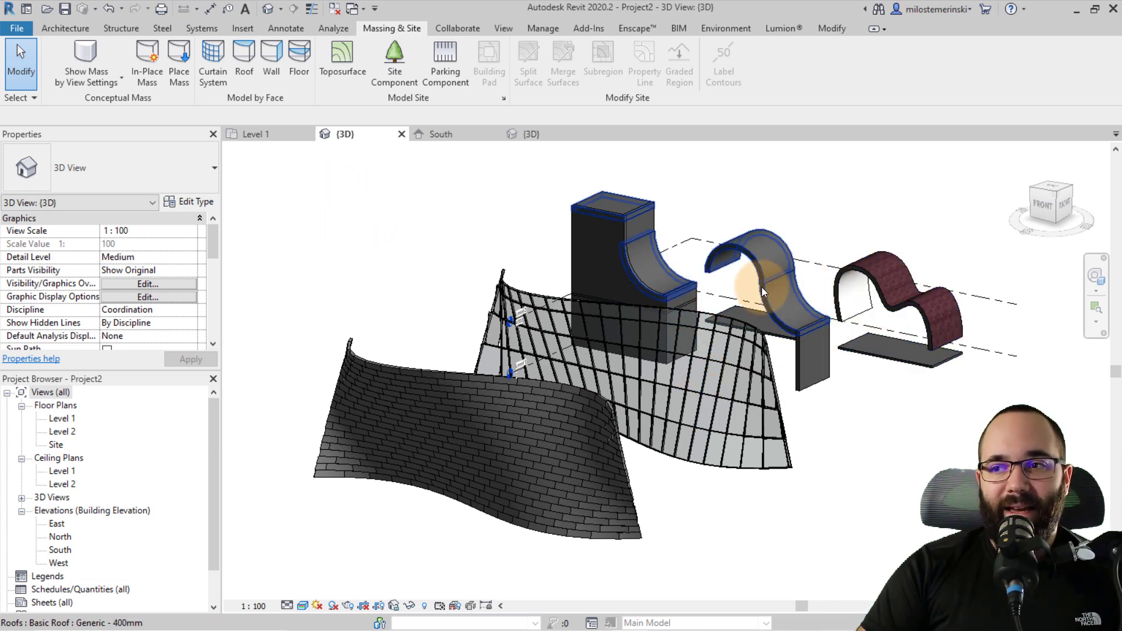
Examine the model with the masses hidden, checking individual Family4 panels on the curved surface up close and in overview.
{"action": "middle_click_drag", "start_coordinate": [730, 364], "coordinate": [377, 405], "text": "shift"}
{"action": "left_click", "coordinate": [429, 401]}
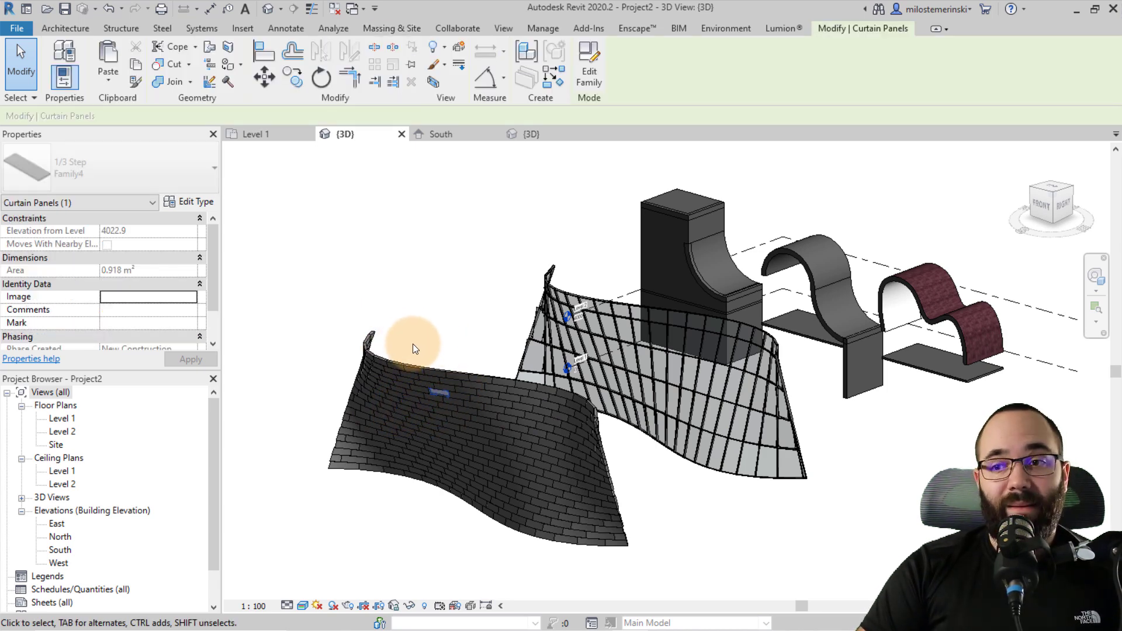
{"action": "left_click", "coordinate": [467, 437]}
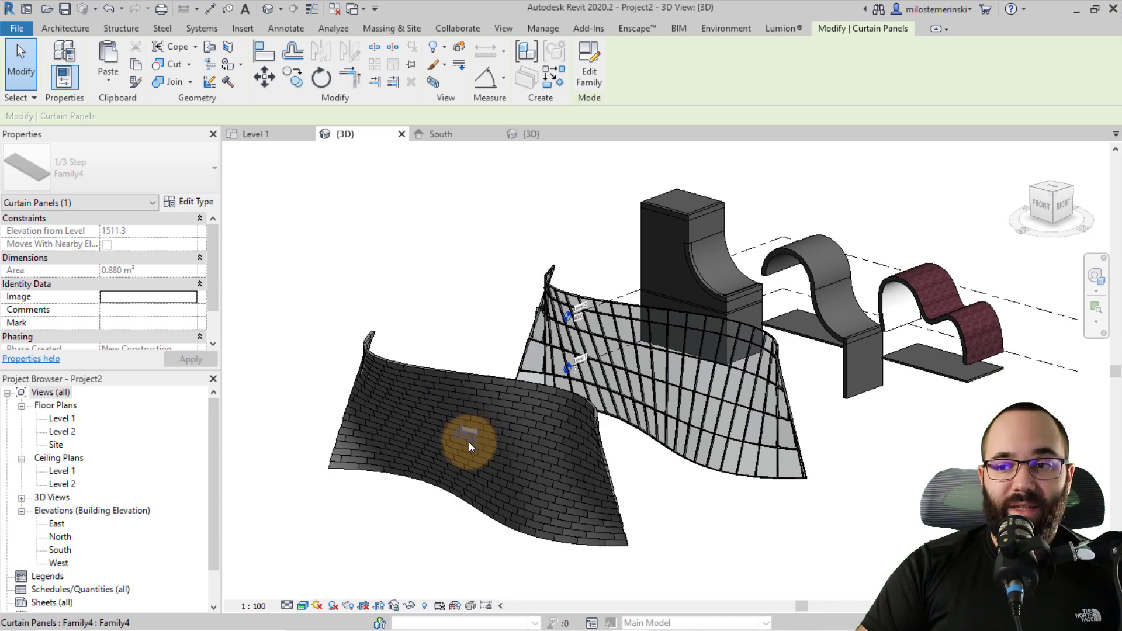
{"action": "scroll", "coordinate": [467, 438], "scroll_direction": "up", "scroll_amount": 8}
{"action": "key", "text": "Escape"}
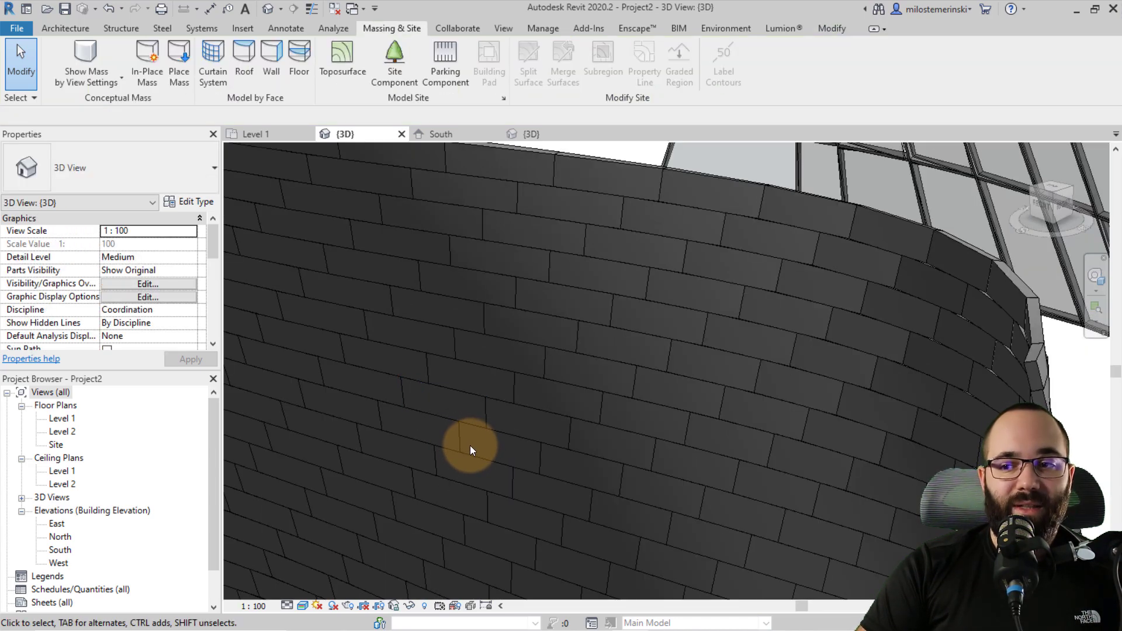
{"action": "left_click", "coordinate": [467, 448]}
{"action": "scroll", "coordinate": [544, 386], "scroll_direction": "down", "scroll_amount": 10}
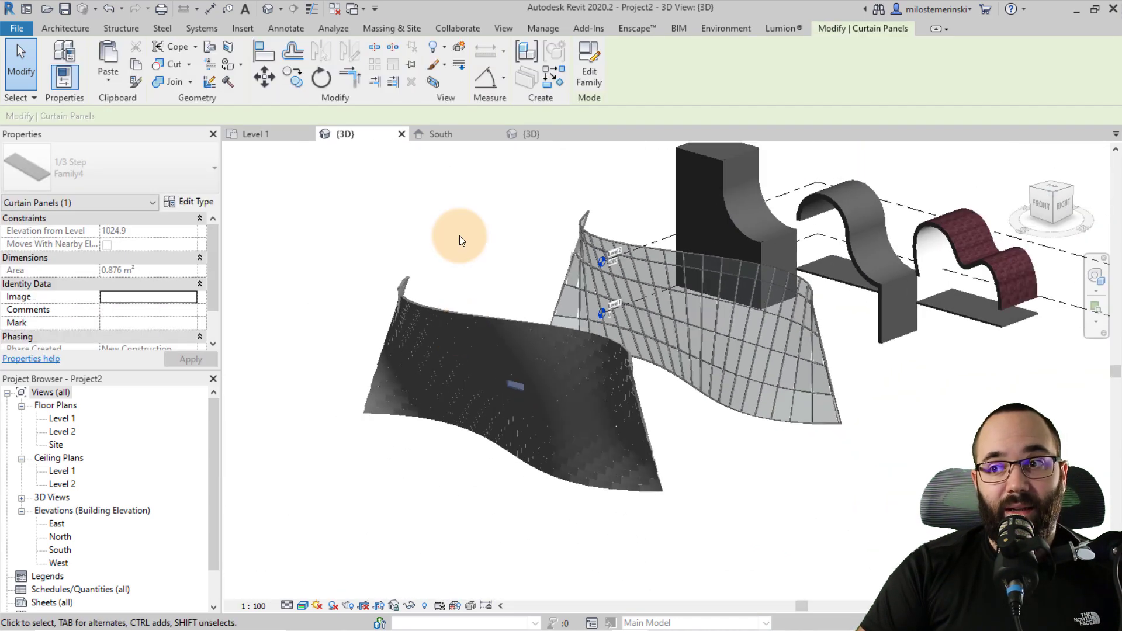
{"action": "left_click", "coordinate": [462, 257]}
{"action": "scroll", "coordinate": [443, 278], "scroll_direction": "down", "scroll_amount": 1}
{"action": "middle_click_drag", "start_coordinate": [444, 278], "coordinate": [450, 301], "text": "shift"}
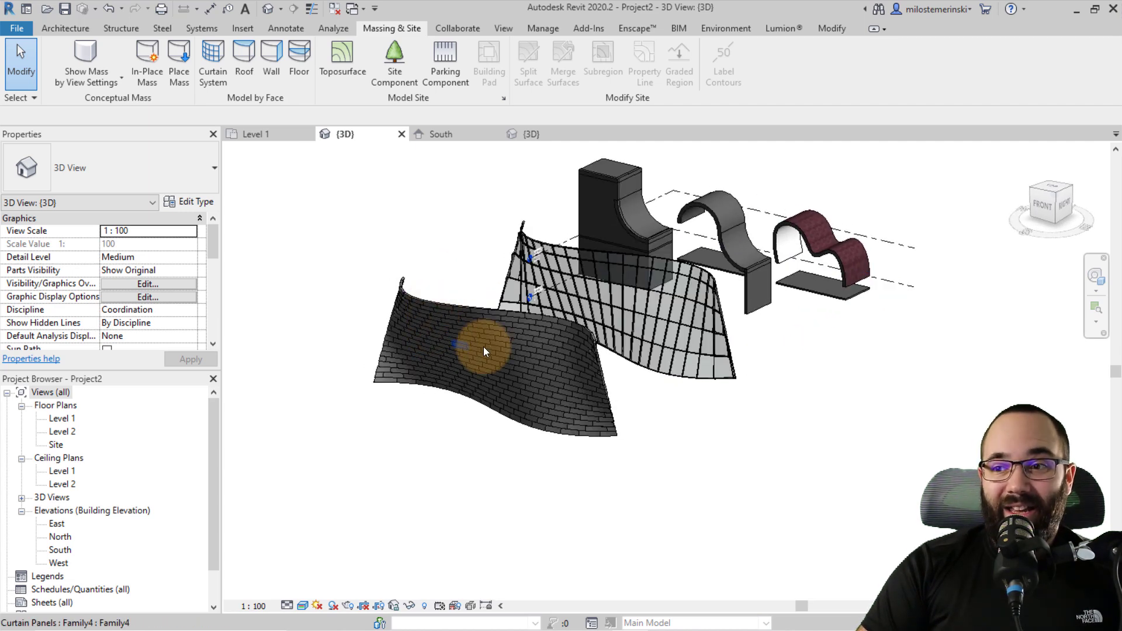
{"action": "middle_click_drag", "start_coordinate": [495, 350], "coordinate": [461, 383]}
{"action": "scroll", "coordinate": [611, 239], "scroll_direction": "up", "scroll_amount": 1}
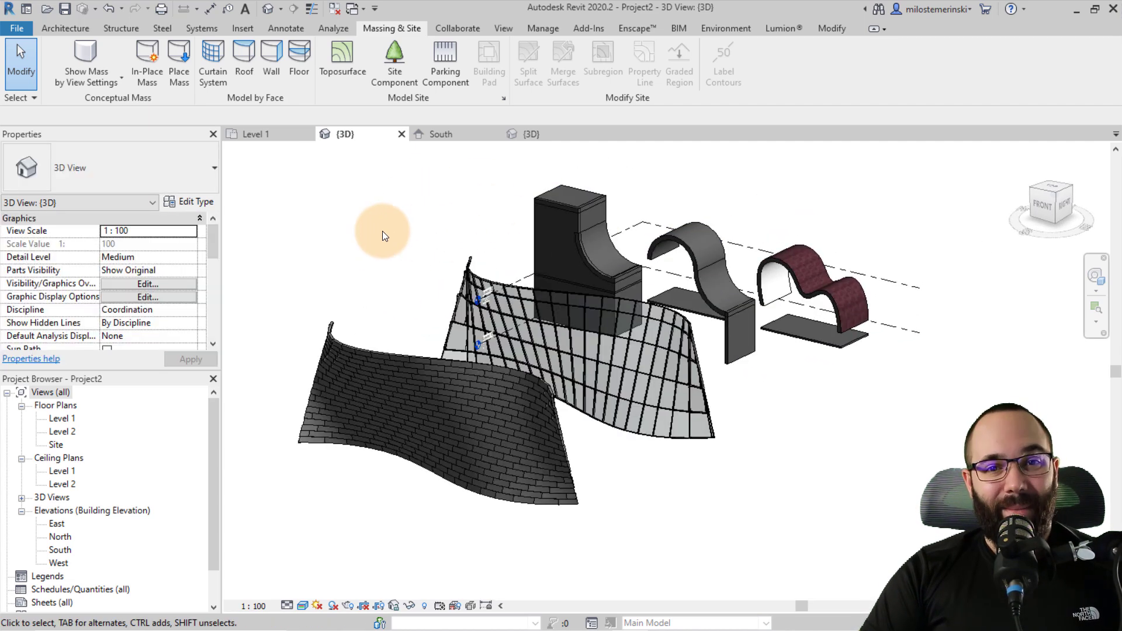
{"action": "middle_click_drag", "start_coordinate": [388, 234], "coordinate": [355, 250]}
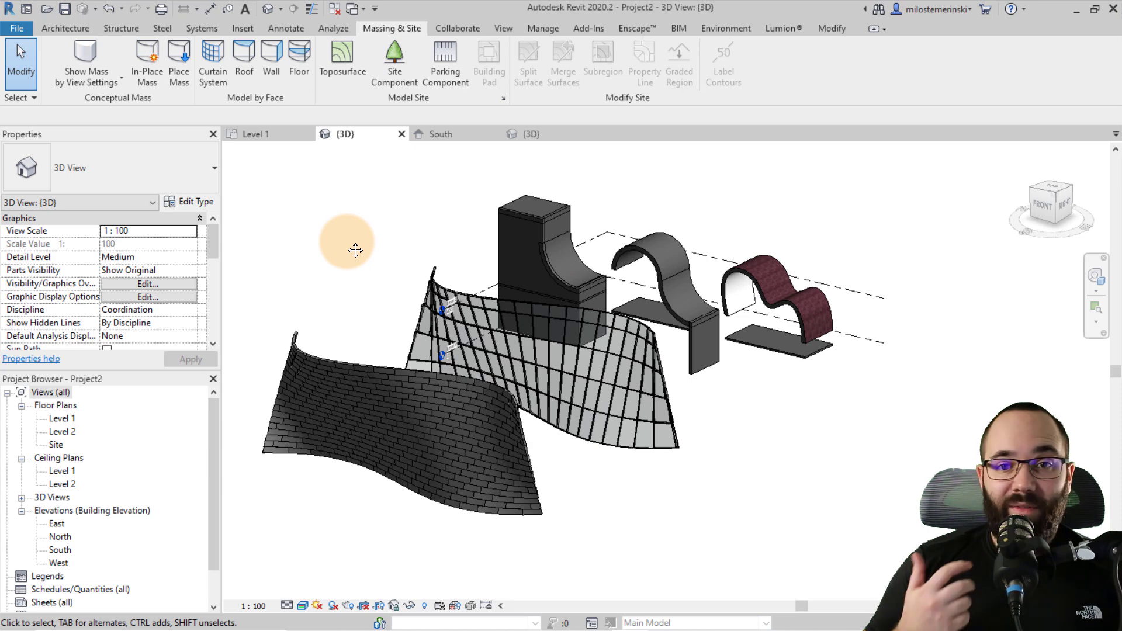